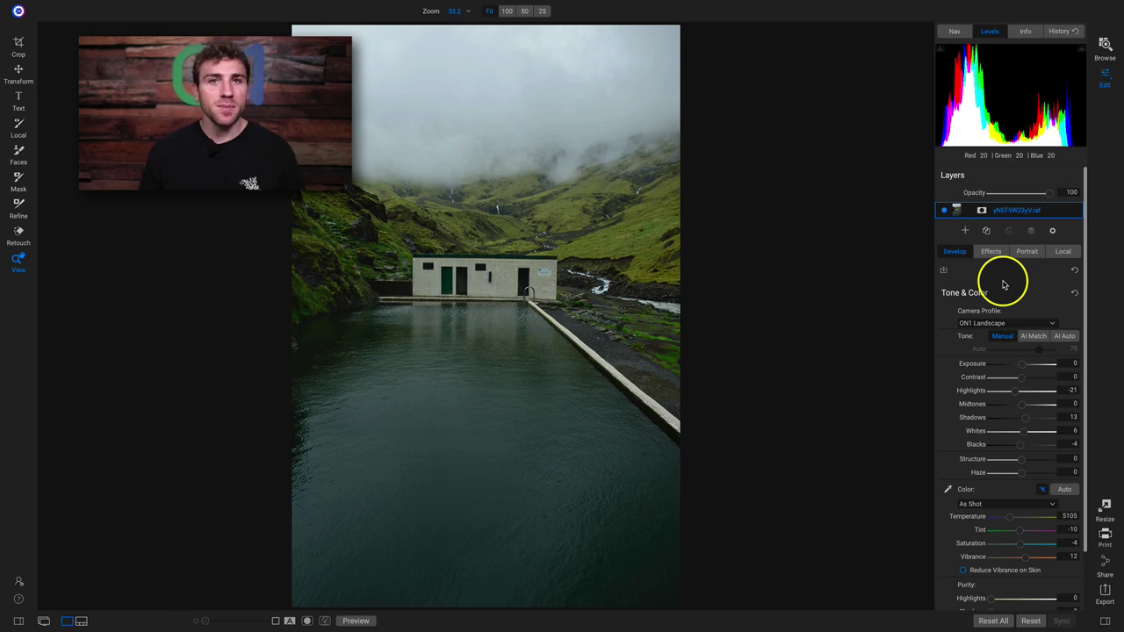
# Review the camera profile options, keep ON1 Landscape, and compare the photo with and without the develop adjustments
pyautogui.click(993, 325)
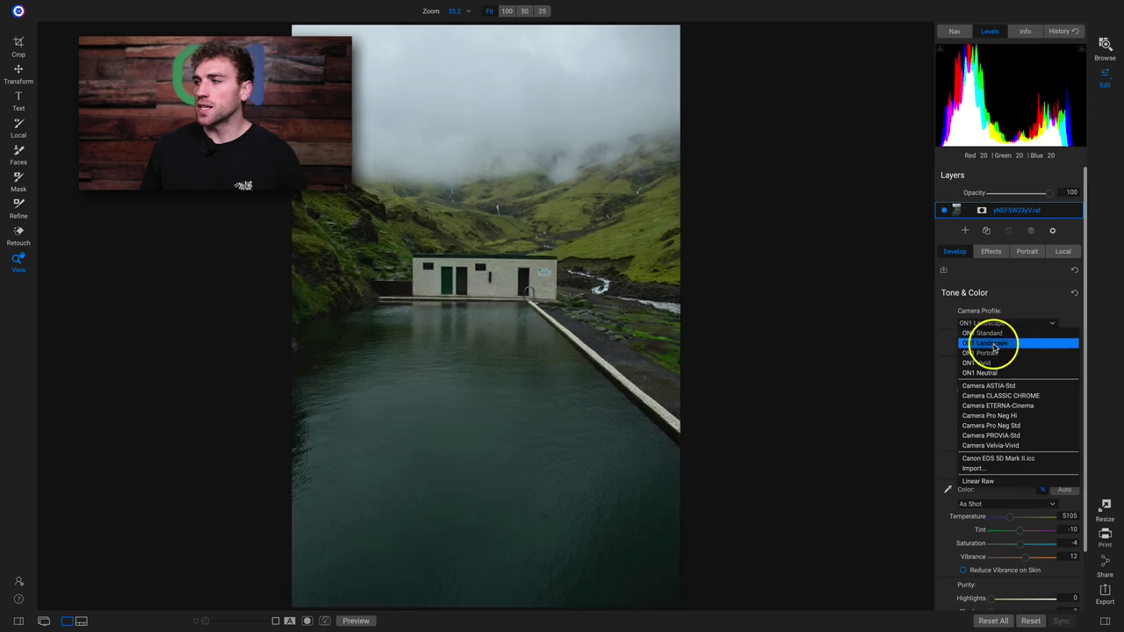
pyautogui.click(995, 343)
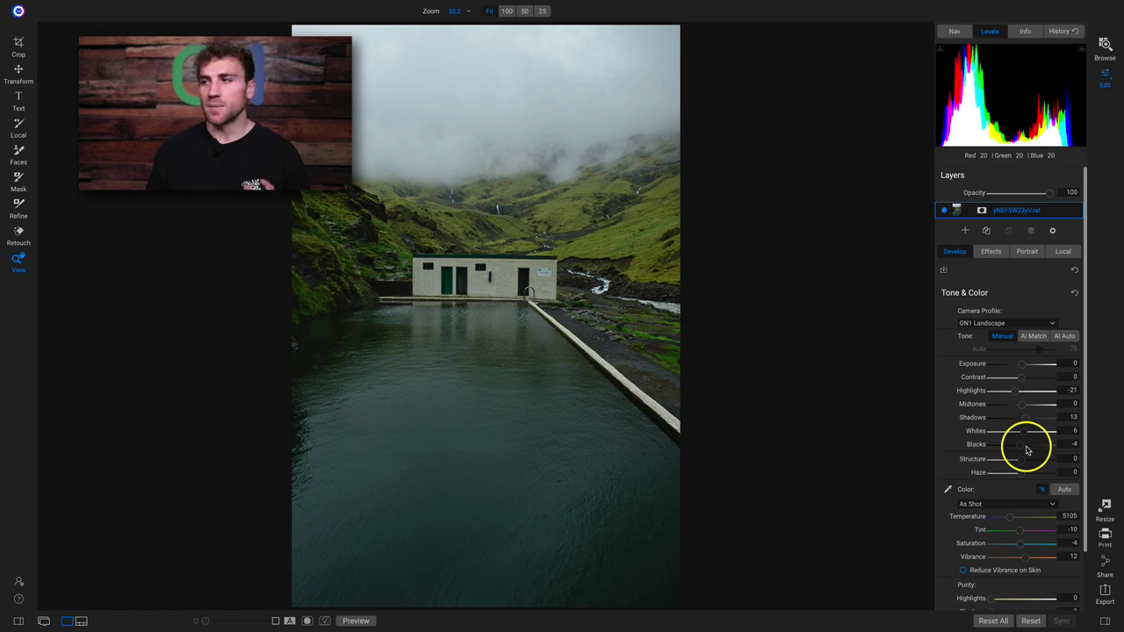
pyautogui.press('\\')
pyautogui.press('\\')
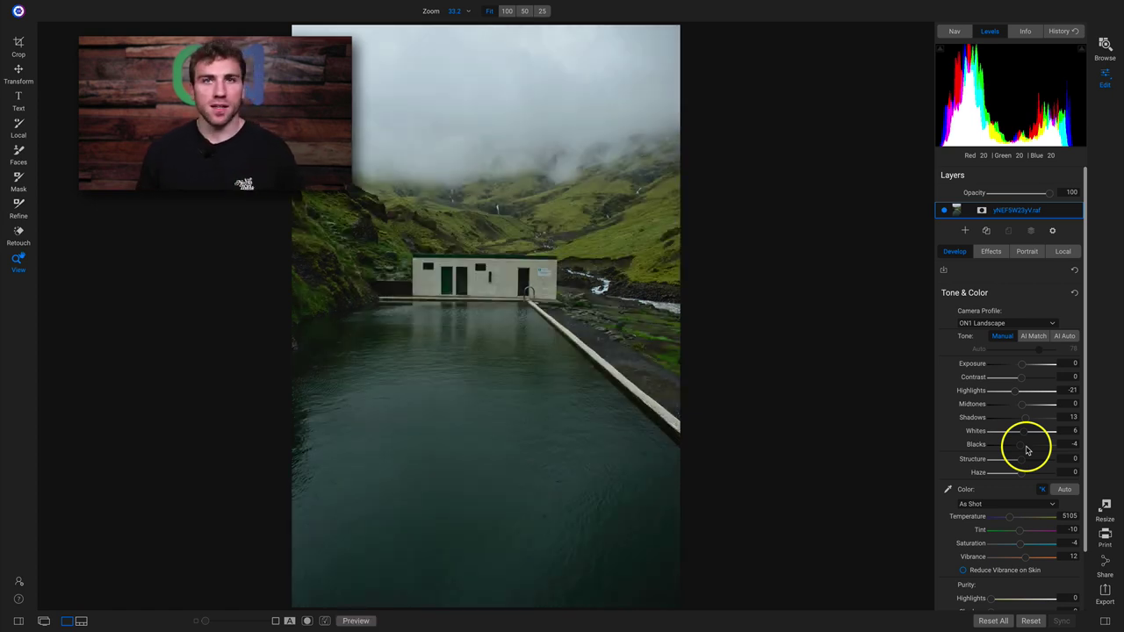
# Search the effects filters for "bw", clear the search, and add the Antique filter to the photo
pyautogui.click(991, 251)
pyautogui.click(1002, 281)
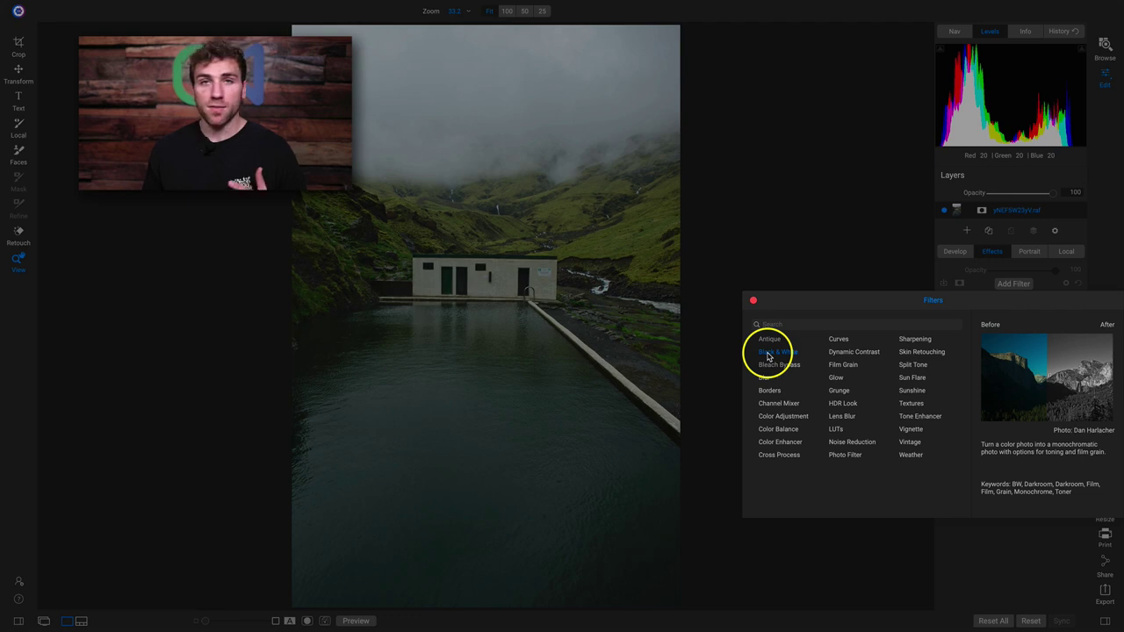
pyautogui.click(799, 327)
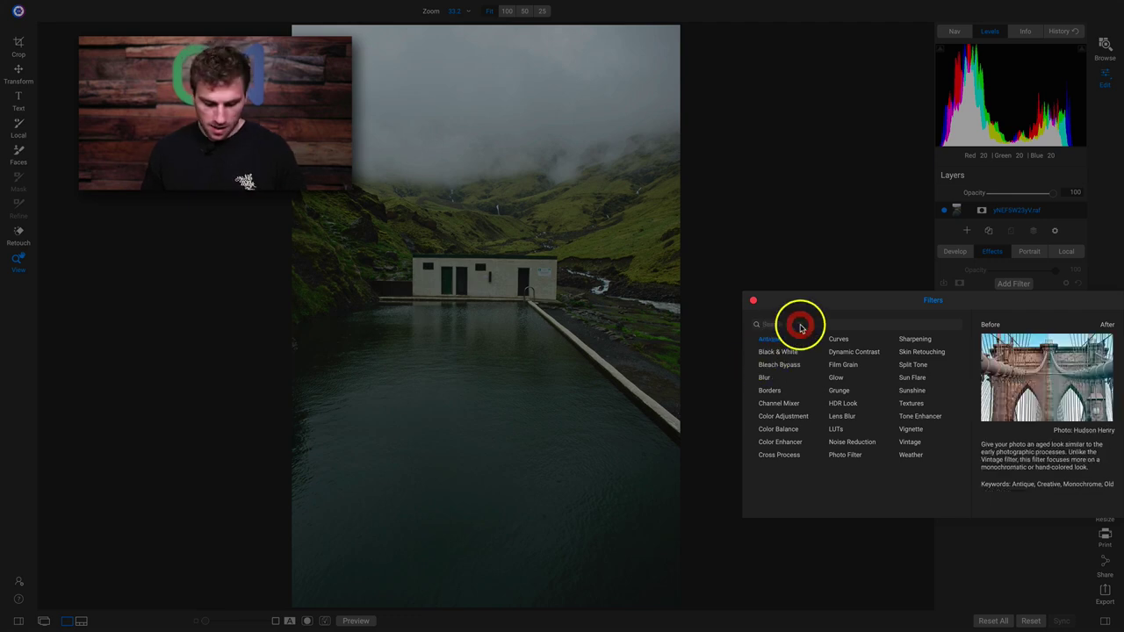
pyautogui.write('bw')
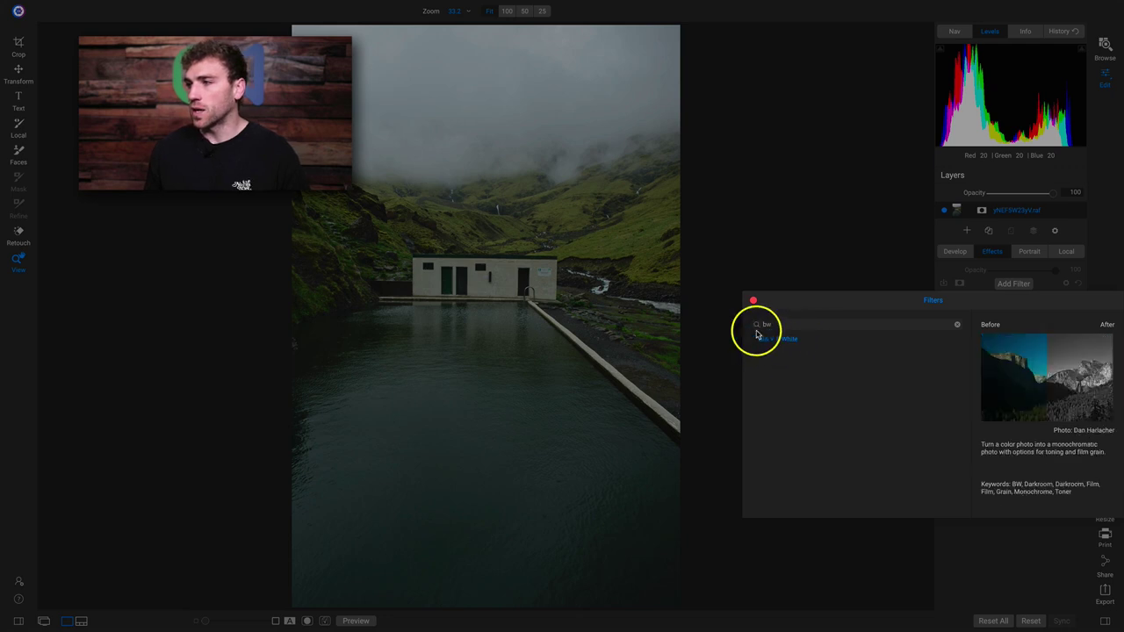
pyautogui.click(958, 326)
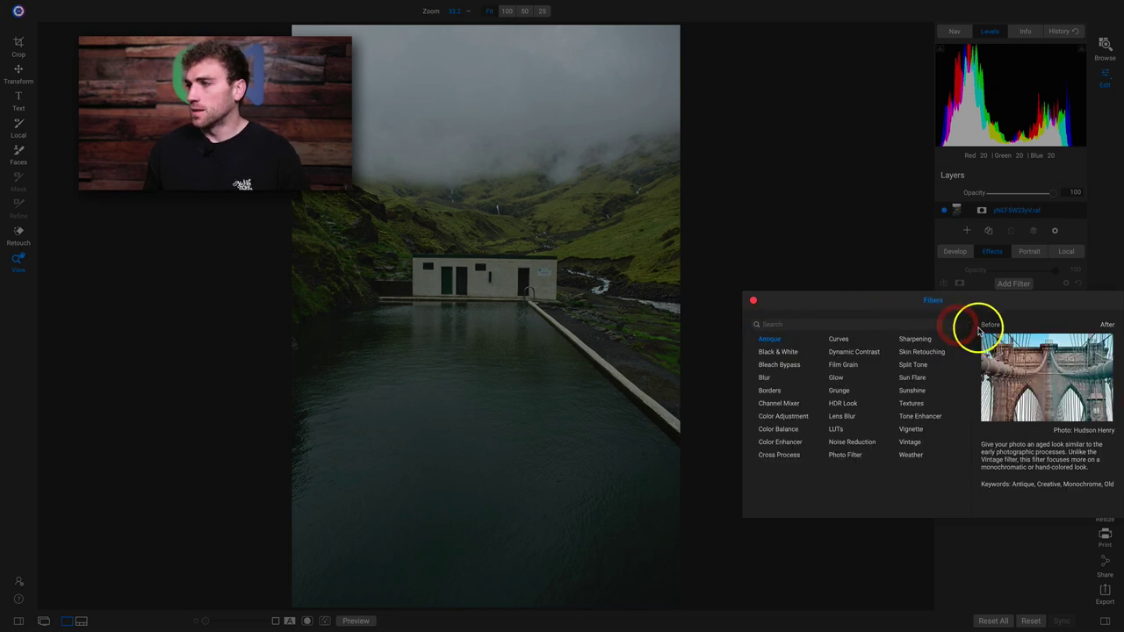
pyautogui.click(767, 343)
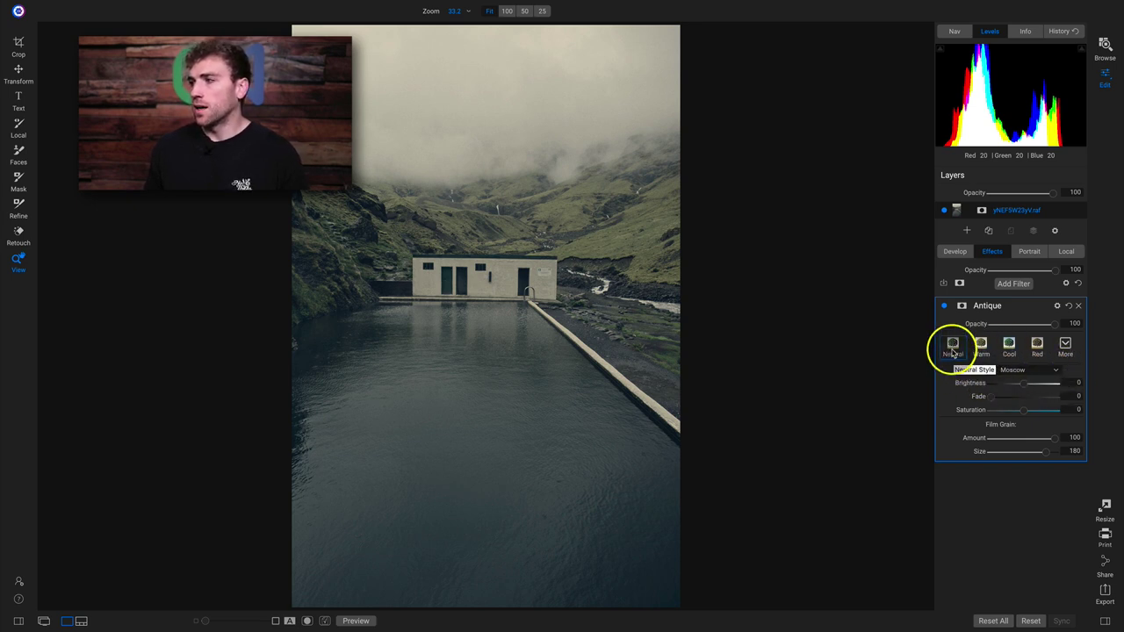
# Set the Antique filter's color to Cairo and its brightness to 32
pyautogui.click(1027, 370)
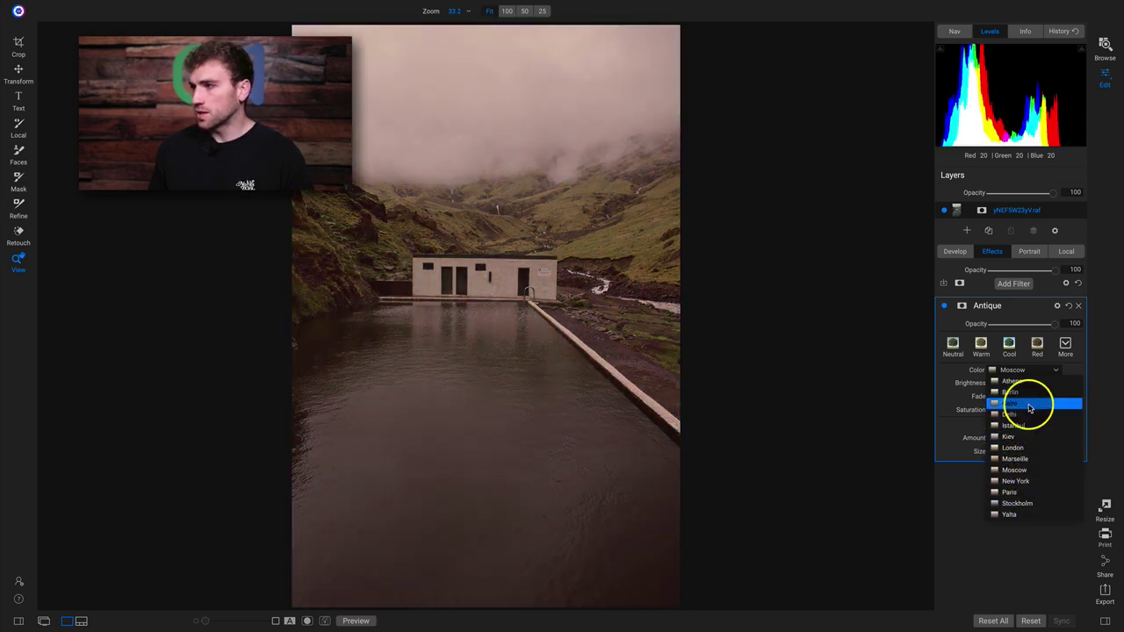
pyautogui.click(1023, 405)
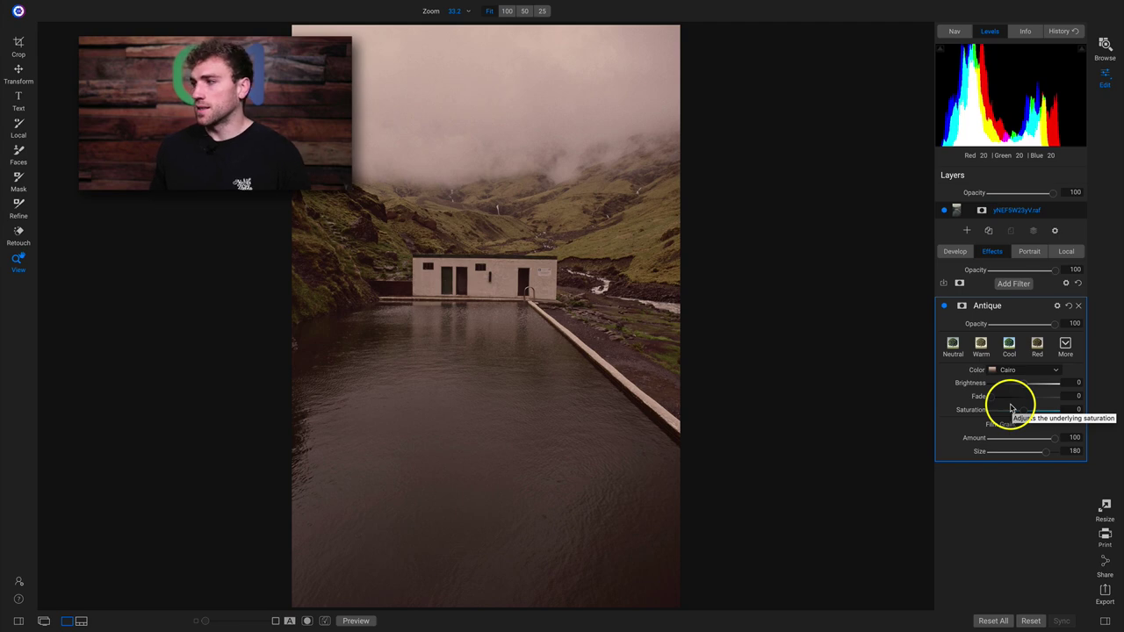
pyautogui.moveTo(1023, 387); pyautogui.dragTo(984, 401)
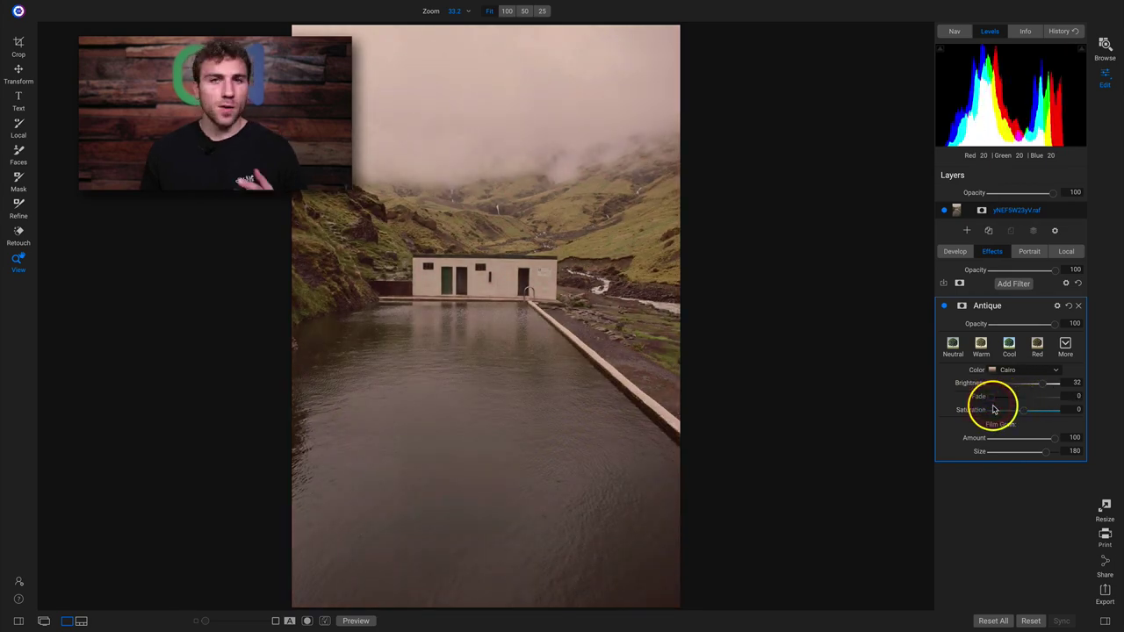
# Set the Antique filter's saturation to 13 and its film grain to amount 100 and size 200
pyautogui.moveTo(1021, 409)
pyautogui.mouseDown()
pyautogui.moveTo(1051, 414)
pyautogui.moveTo(1006, 411)
pyautogui.moveTo(1047, 415)
pyautogui.moveTo(1015, 413)
pyautogui.moveTo(1032, 413)
pyautogui.mouseUp()
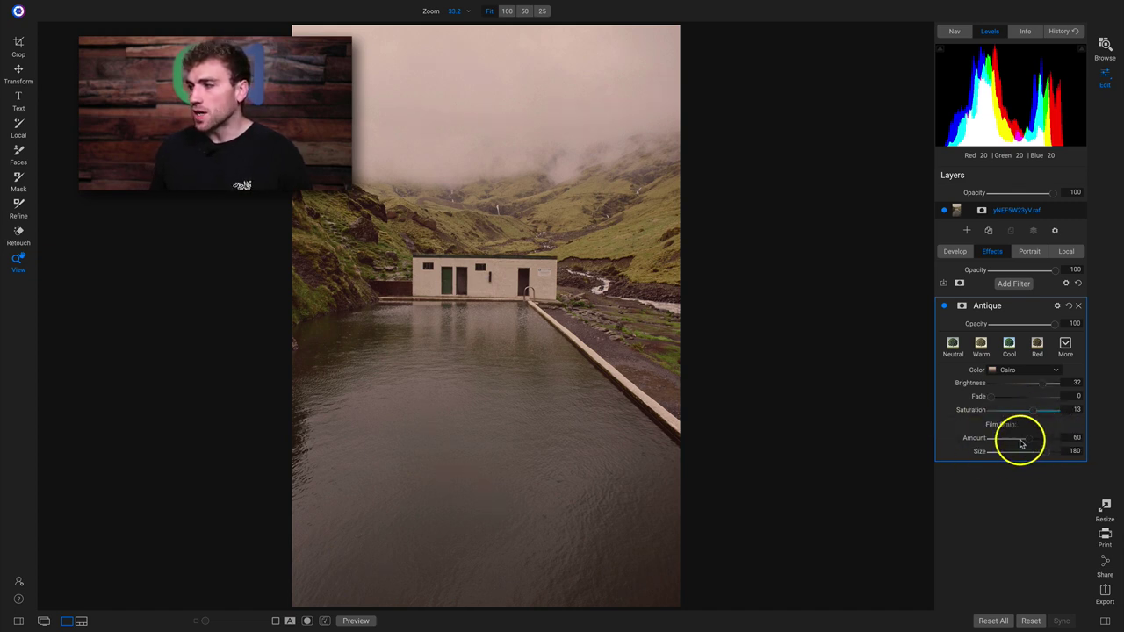
pyautogui.click(1075, 437)
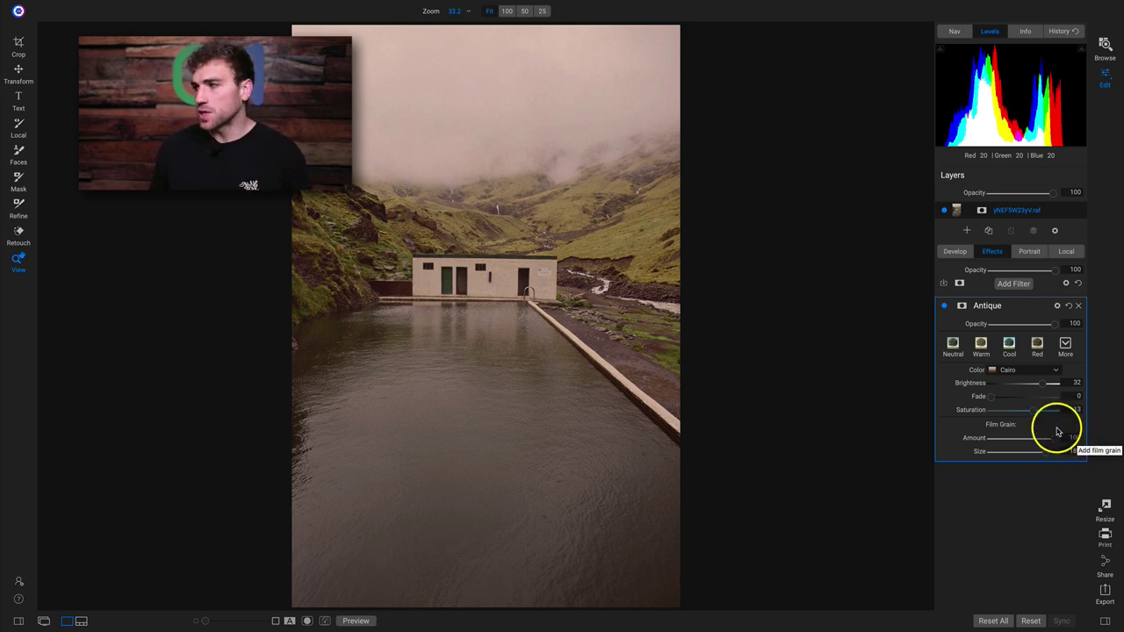
pyautogui.moveTo(1036, 451)
pyautogui.mouseDown()
pyautogui.moveTo(1014, 457)
pyautogui.moveTo(1058, 456)
pyautogui.moveTo(1006, 453)
pyautogui.moveTo(1089, 452)
pyautogui.mouseUp()
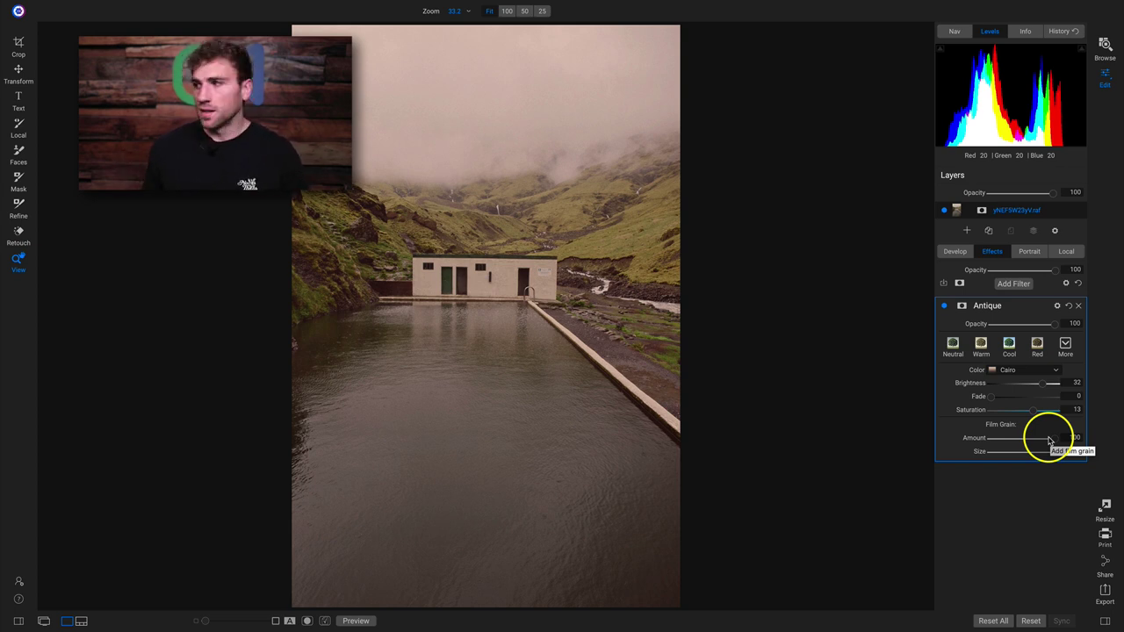
# Preview the additional Antique styles without applying one, and set the filter's color to Marseille
pyautogui.click(1064, 344)
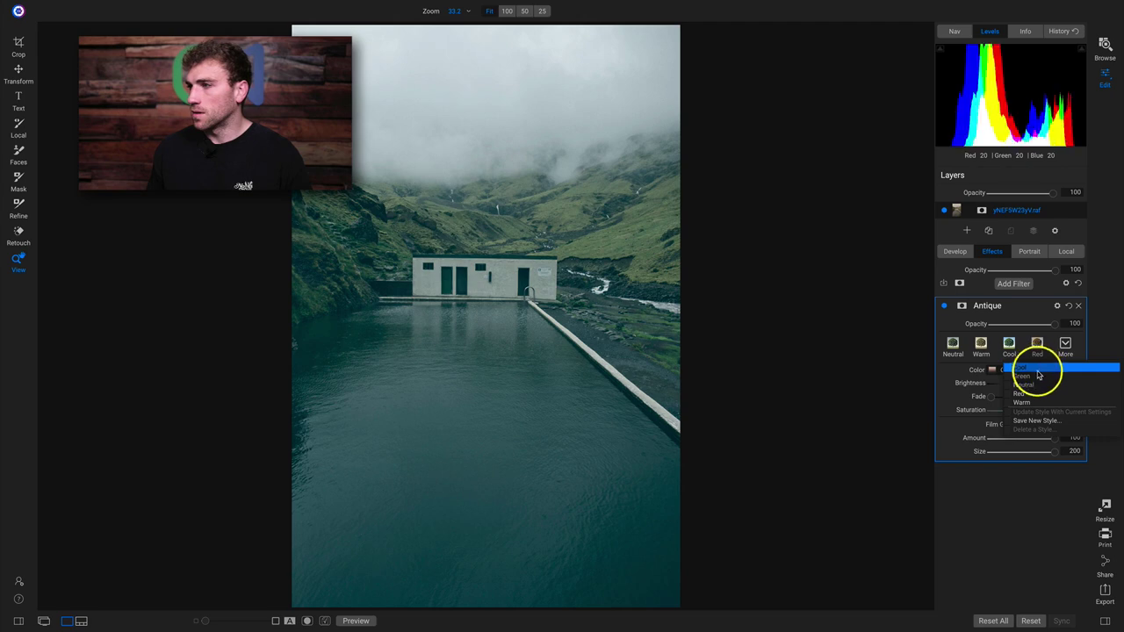
pyautogui.click(1041, 383)
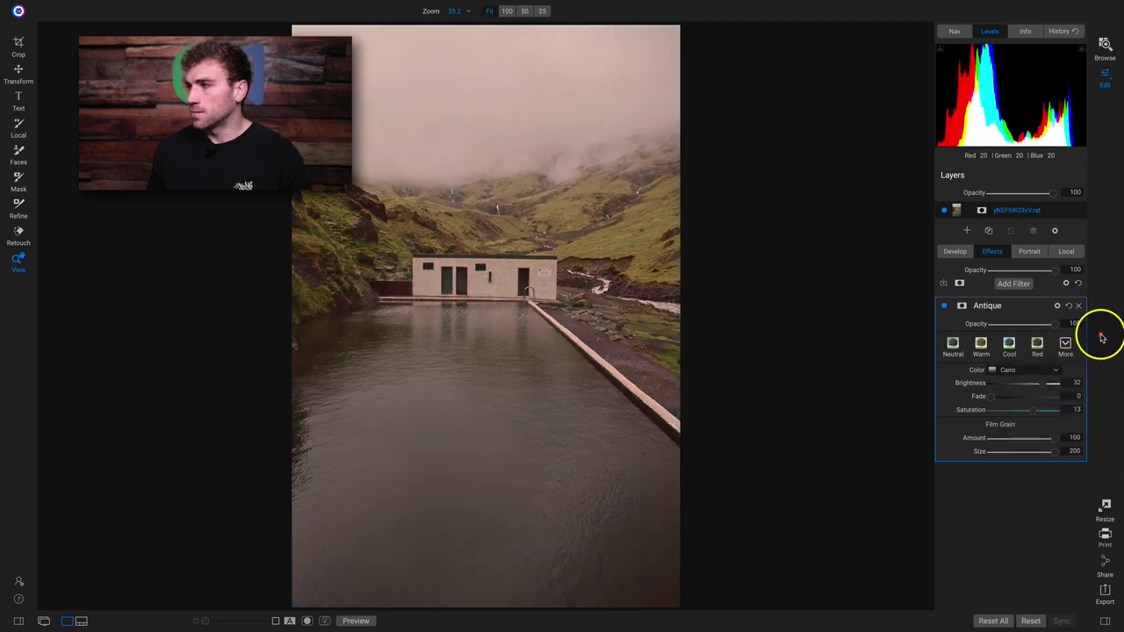
pyautogui.click(1018, 370)
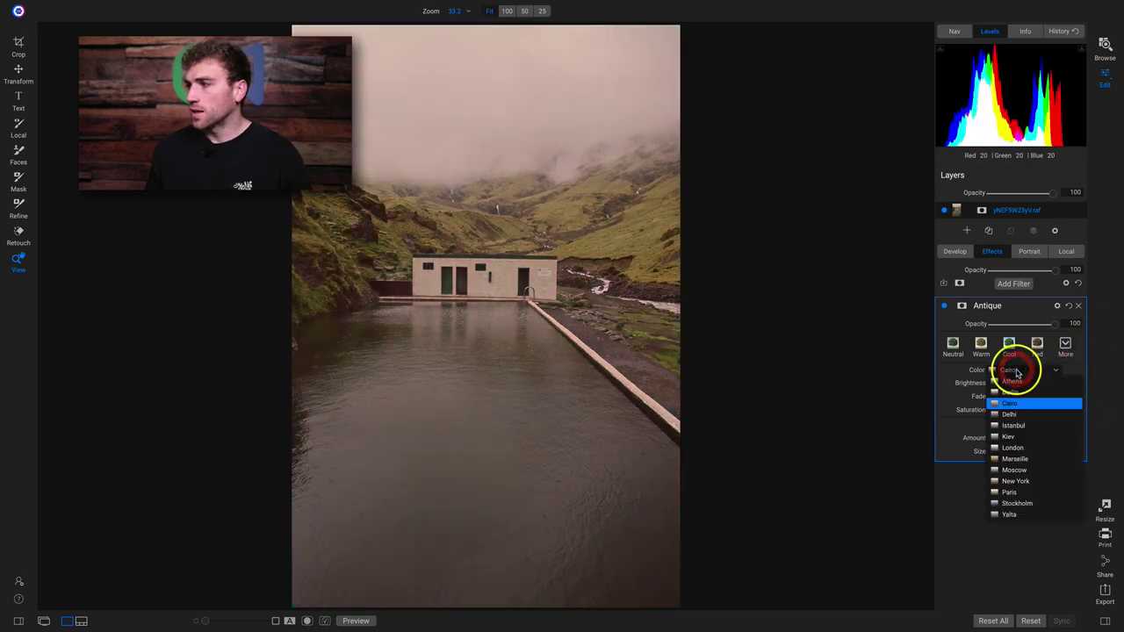
pyautogui.click(1029, 460)
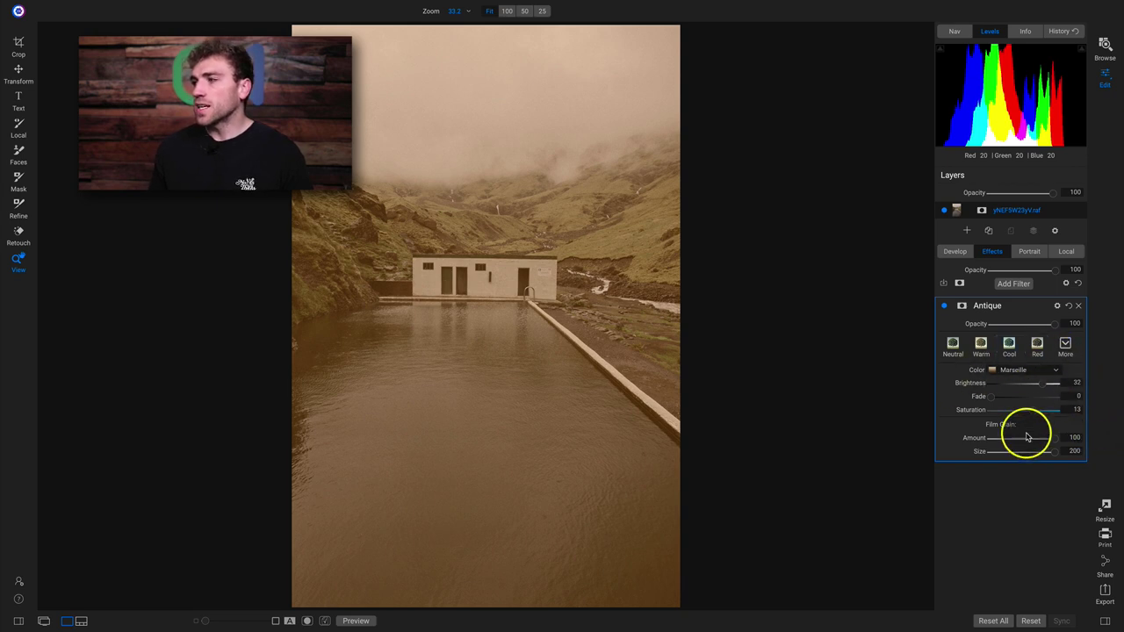
# Show the Antique filter's blending options, preview the blending modes, and set the mode to Soft Light
pyautogui.click(1057, 306)
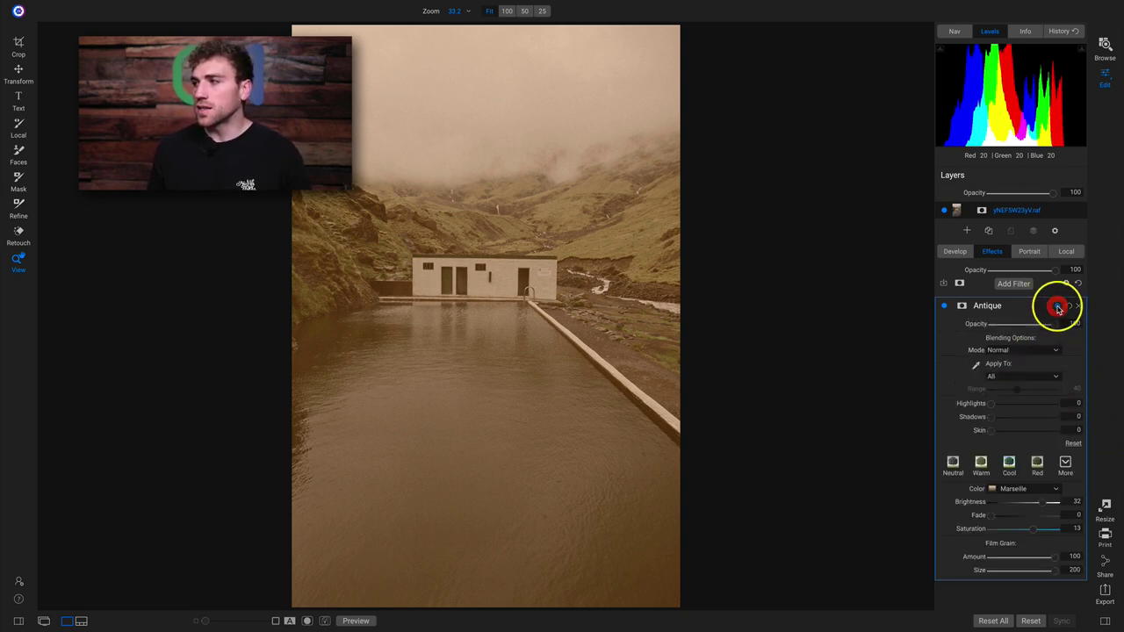
pyautogui.click(1012, 350)
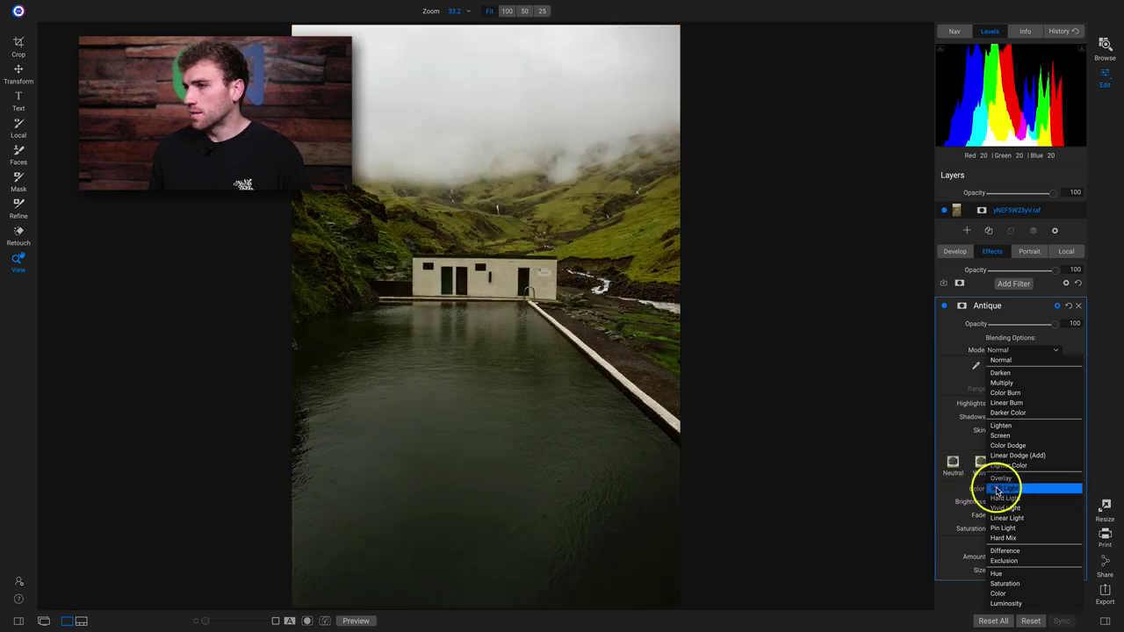
pyautogui.click(998, 490)
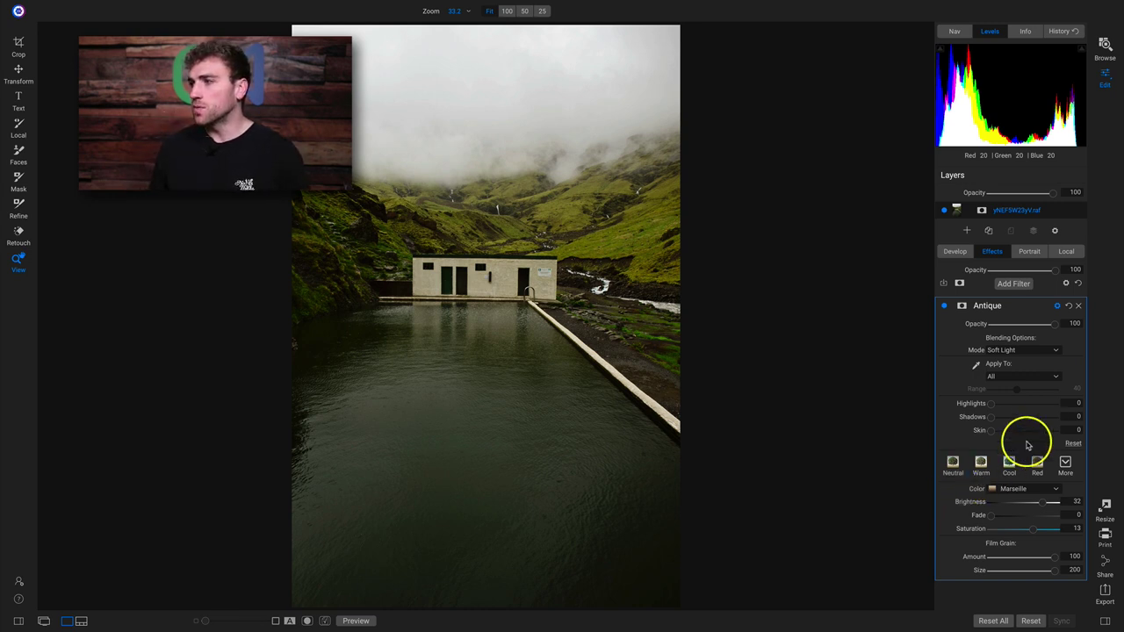
pyautogui.click(1038, 350)
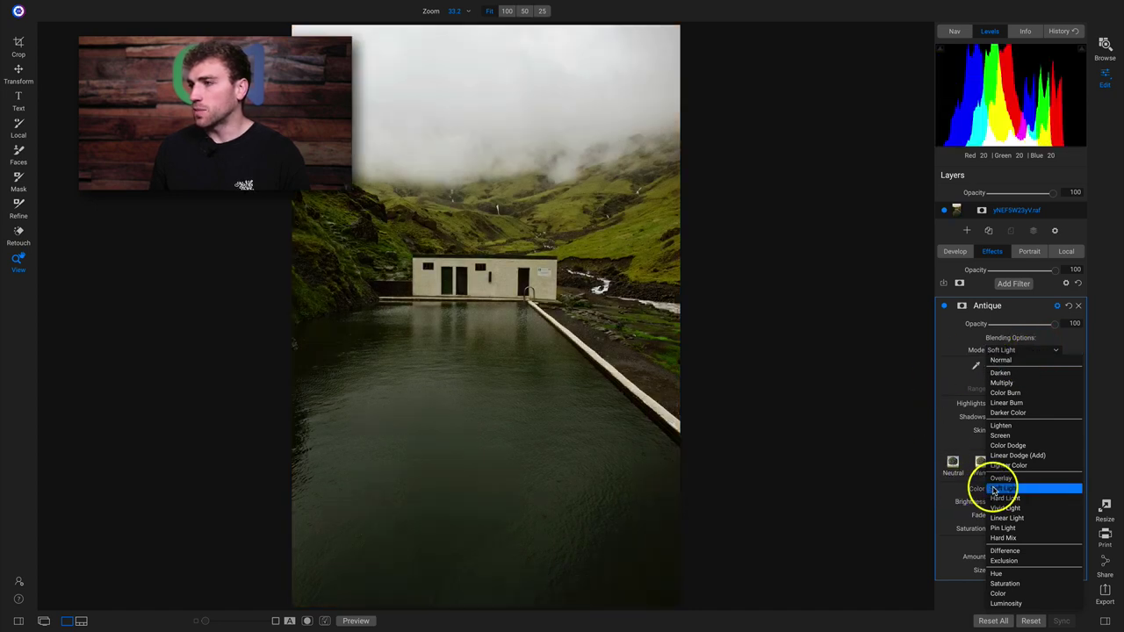
pyautogui.click(993, 489)
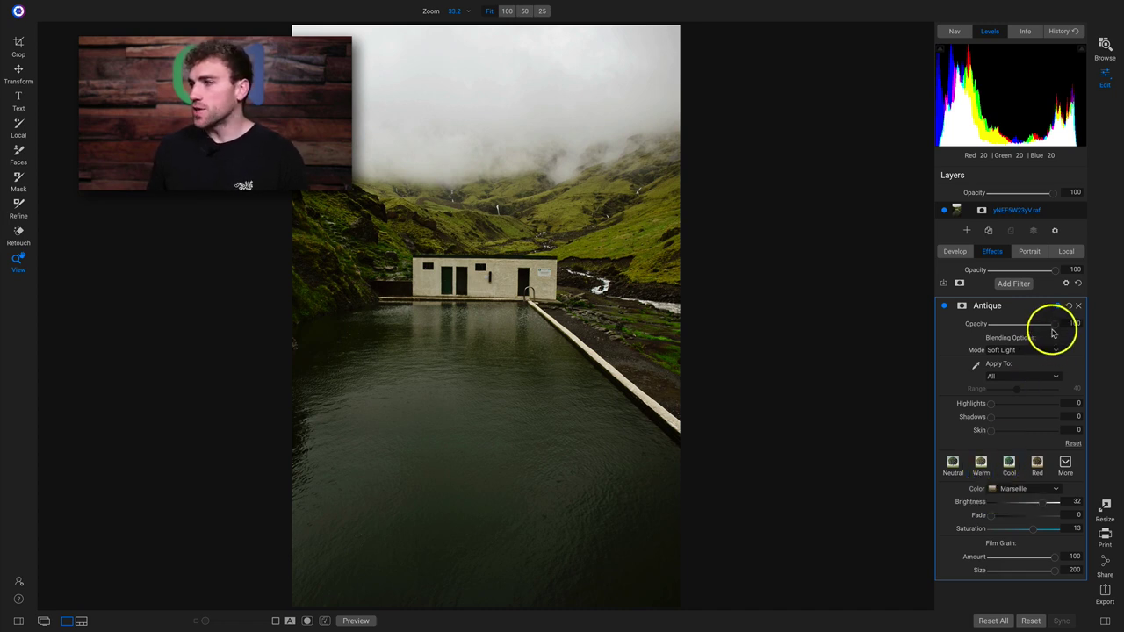
# Try the Antique filter's opacity and leave it at 100, with brightness at 100, fade at 13 and saturation at 0
pyautogui.moveTo(1038, 329); pyautogui.dragTo(1079, 325)
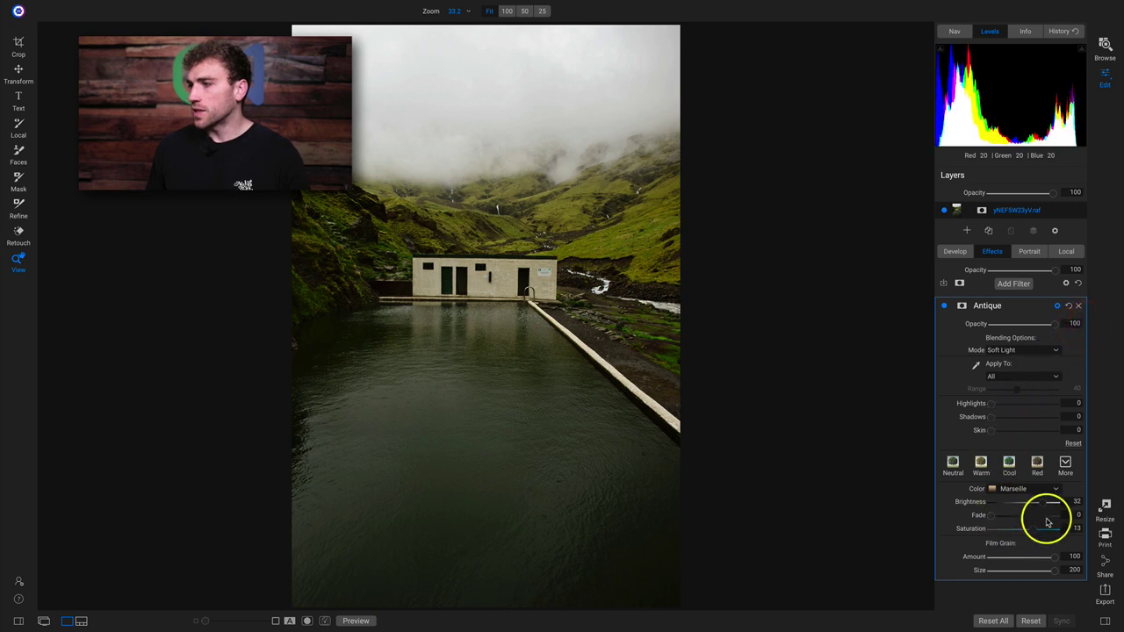
pyautogui.moveTo(1052, 505); pyautogui.dragTo(1007, 535)
pyautogui.doubleClick(1016, 528)
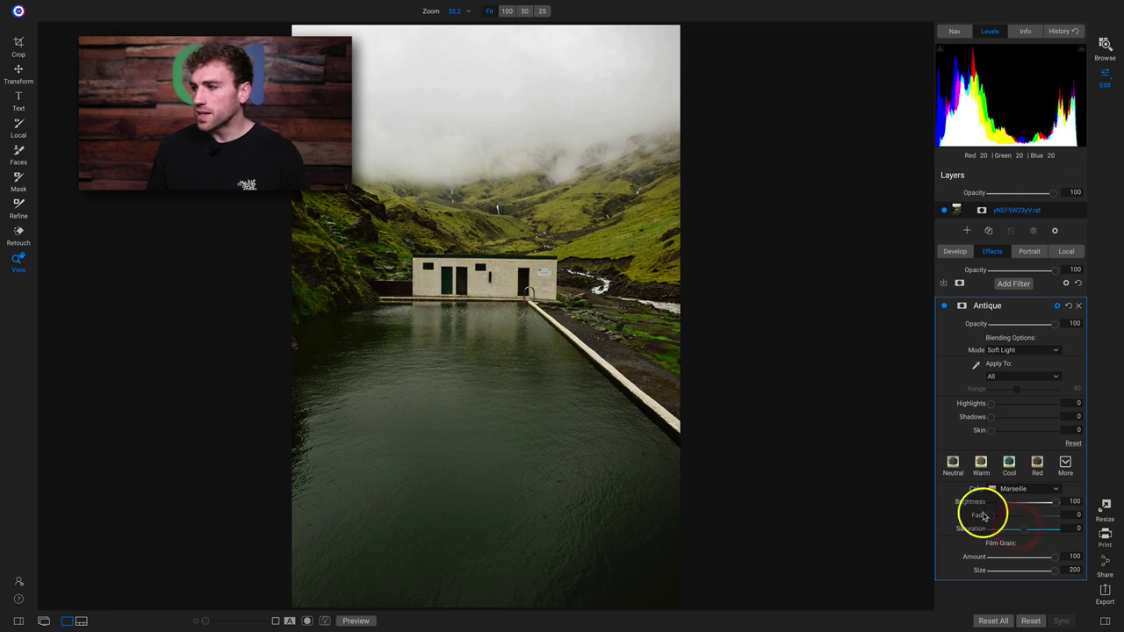
pyautogui.doubleClick(995, 515)
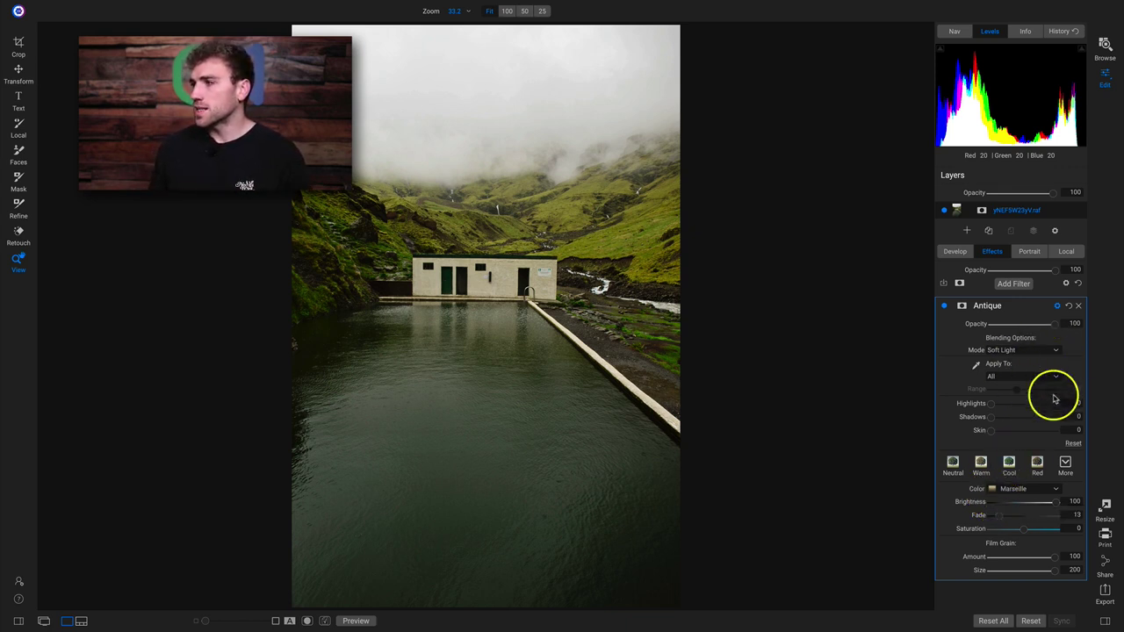
# Reset the Antique filter to its default settings and set its blending mode to Soft Light
pyautogui.click(1070, 308)
pyautogui.click(1024, 349)
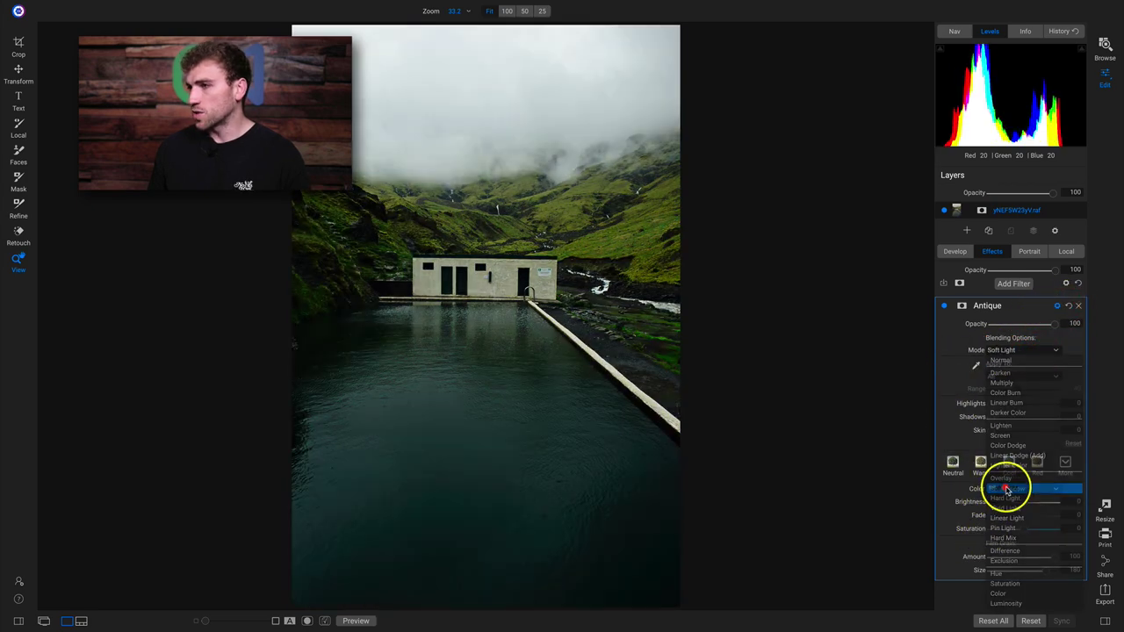
pyautogui.click(1004, 488)
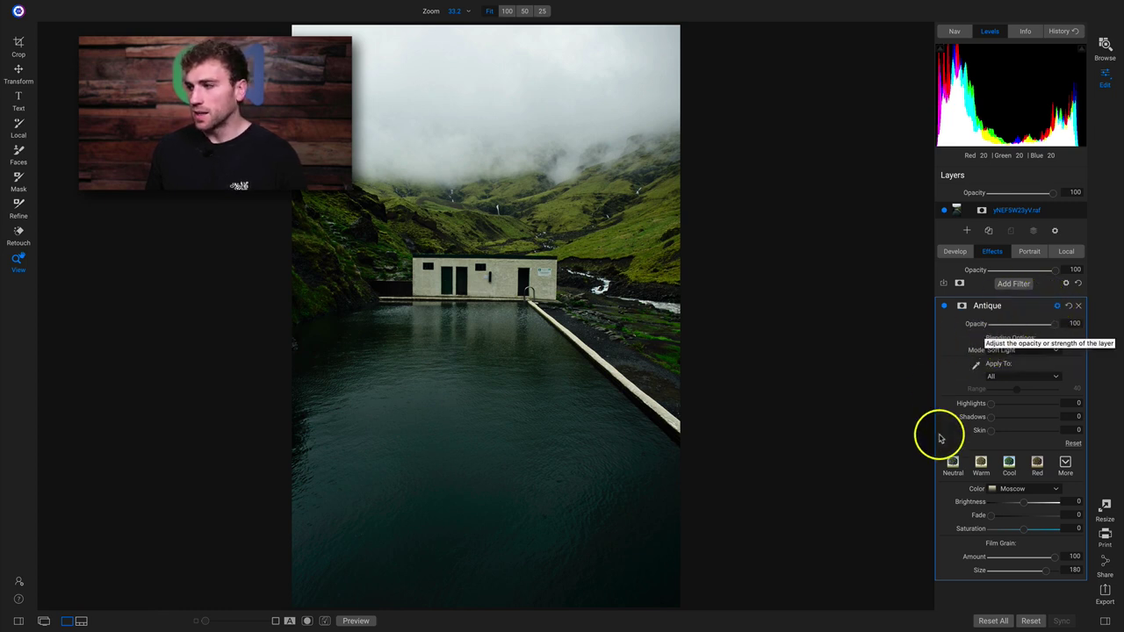
# Preview the Antique color options without applying one, and set the filter's blending mode to Hue
pyautogui.click(1004, 490)
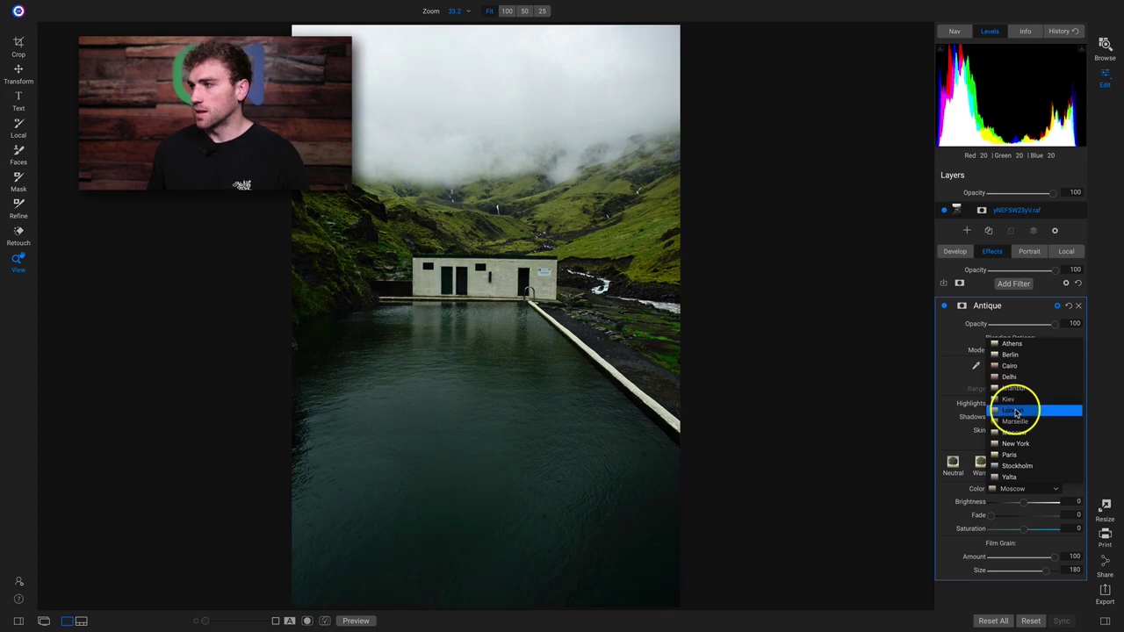
pyautogui.click(951, 332)
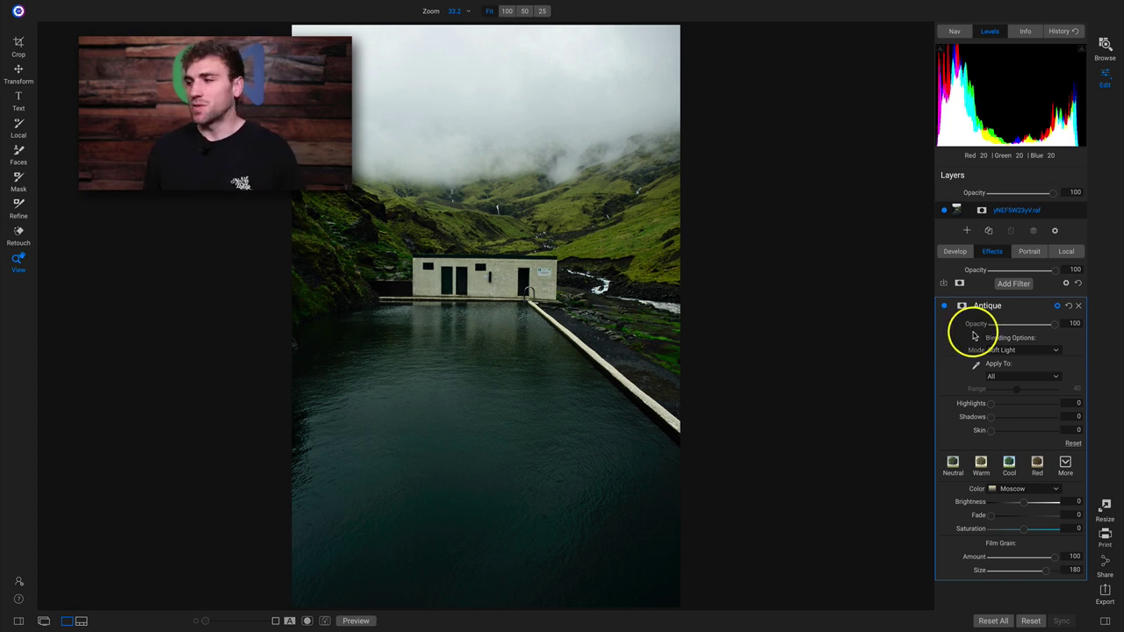
pyautogui.click(1009, 350)
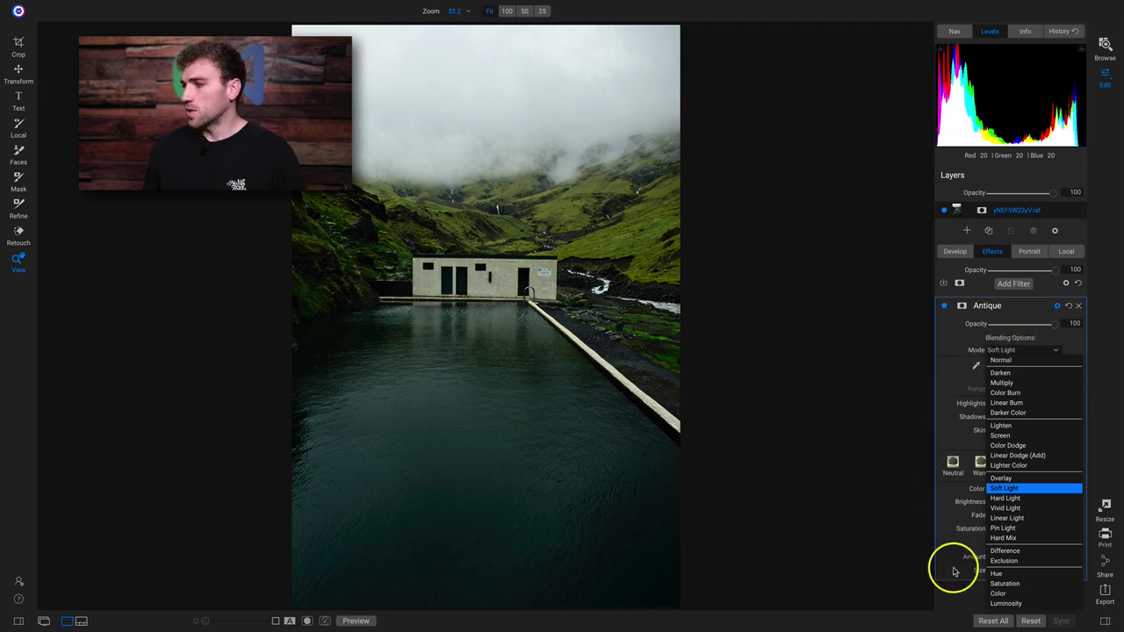
pyautogui.click(1005, 574)
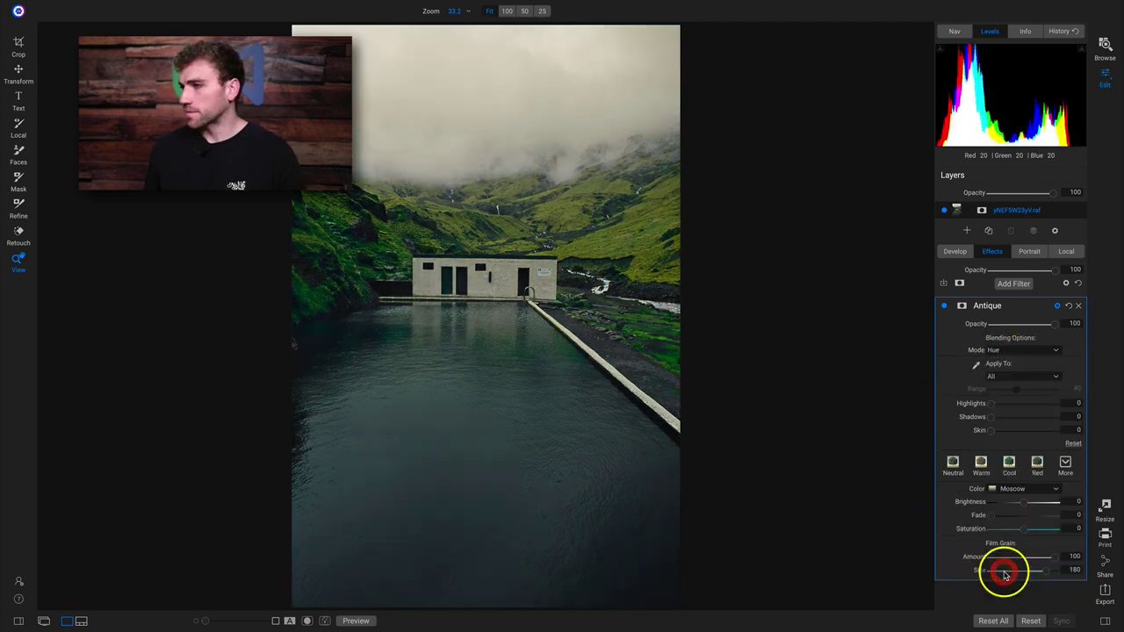
# Preview the Antique filter's color options, apply Moscow, and change the color to Kiev
pyautogui.click(1034, 490)
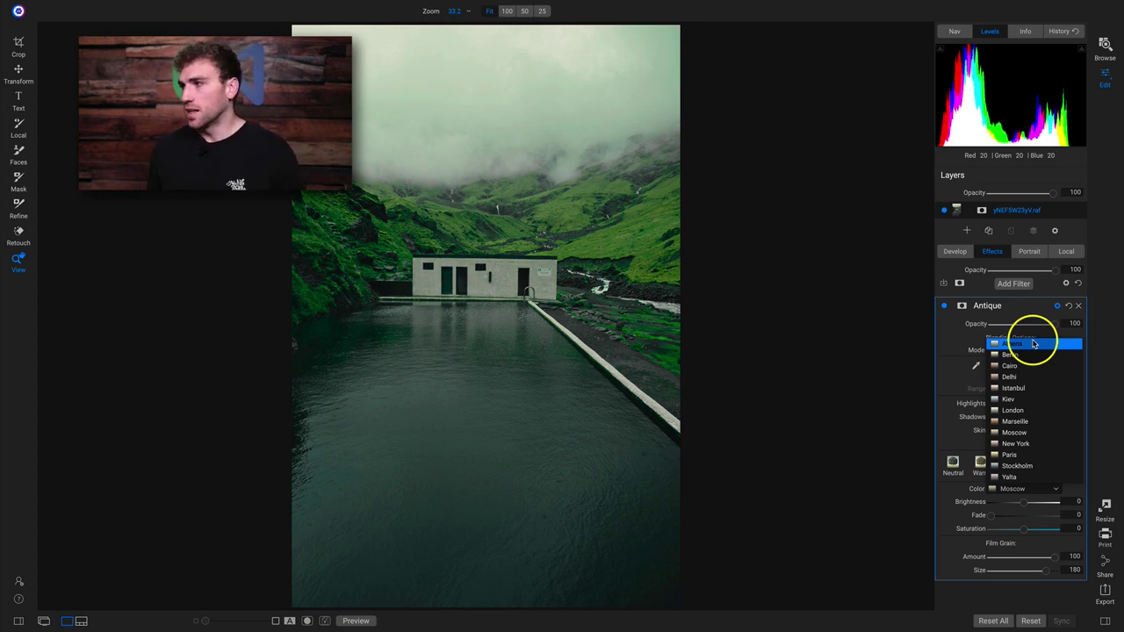
pyautogui.click(1027, 434)
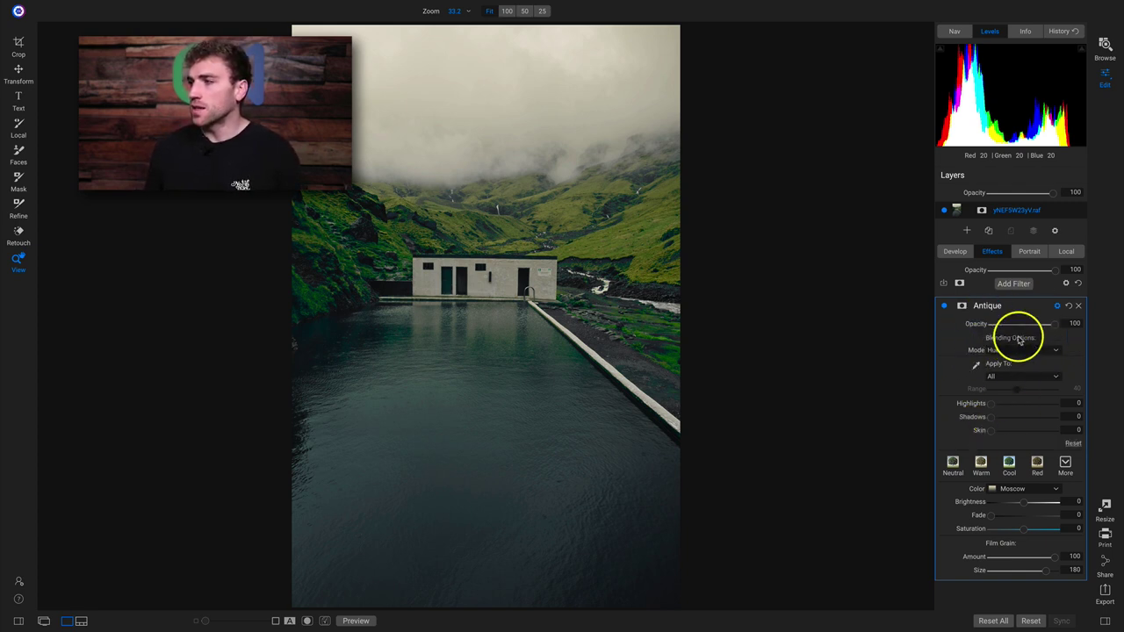
pyautogui.click(1010, 488)
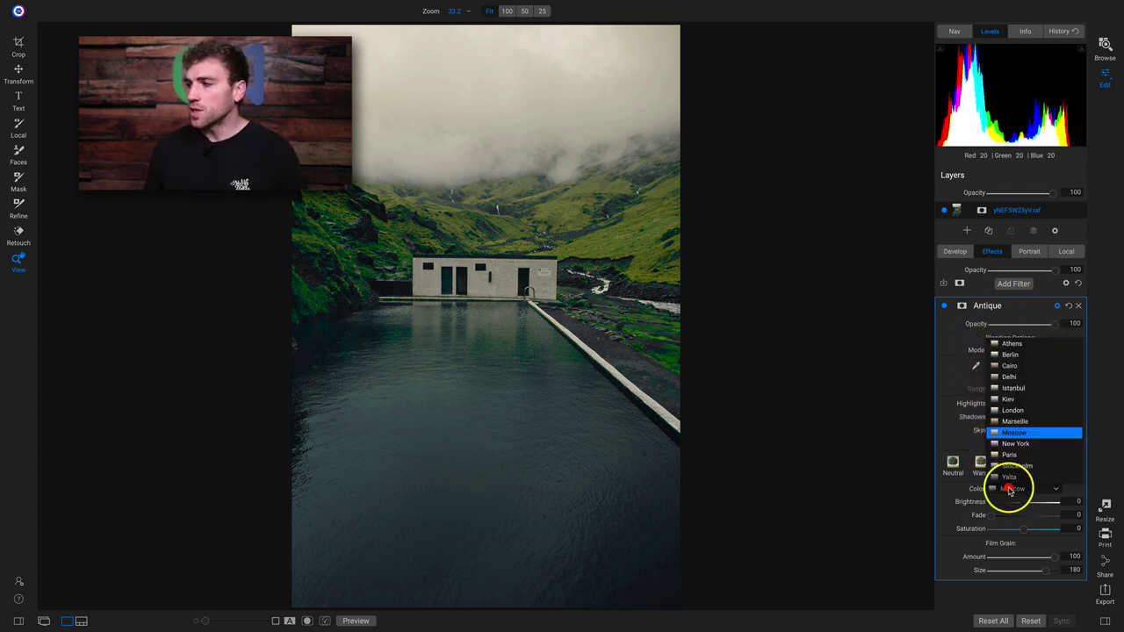
pyautogui.click(1018, 399)
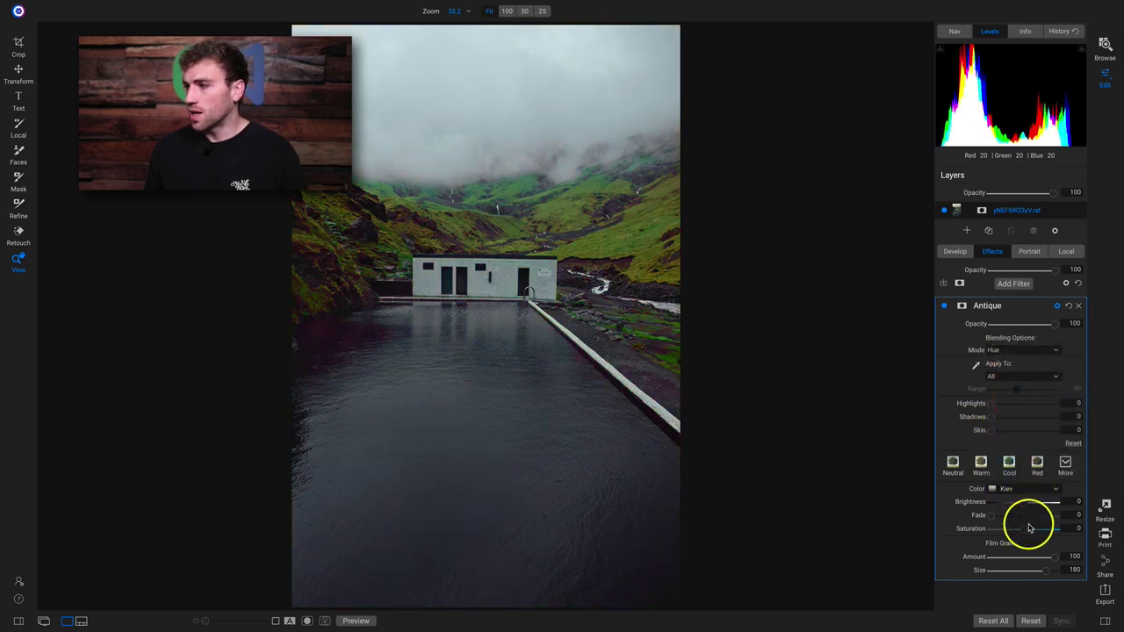
# Set the Antique filter's saturation to 100, try a brightness of 50, and reset the brightness to 0
pyautogui.moveTo(1021, 536); pyautogui.dragTo(1074, 527)
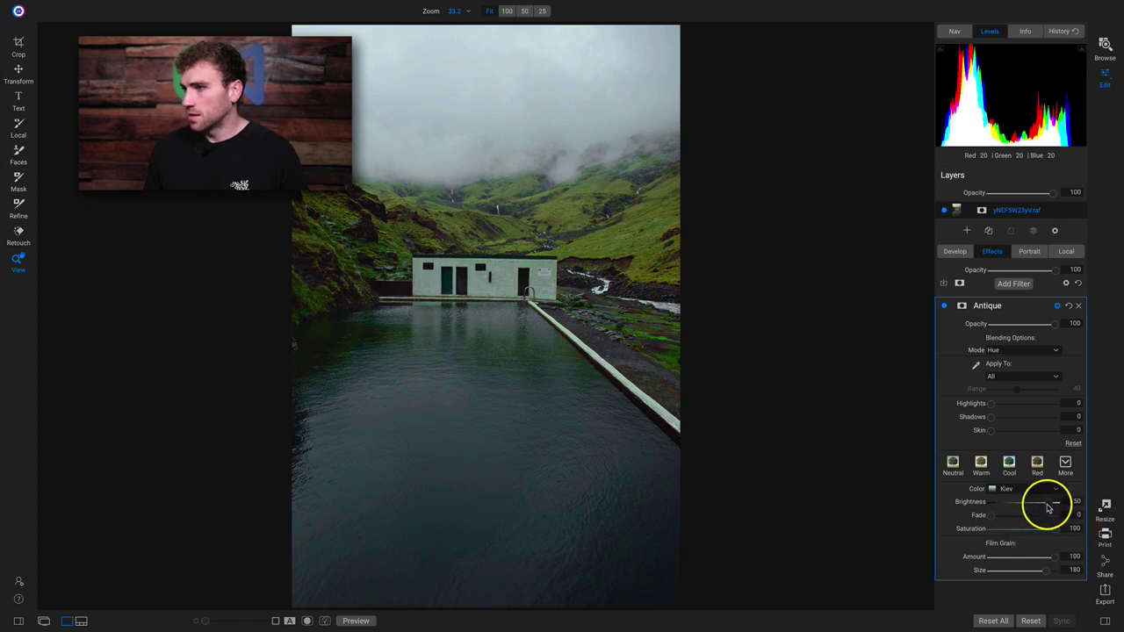
pyautogui.moveTo(1028, 501); pyautogui.dragTo(1031, 503)
pyautogui.doubleClick(970, 501)
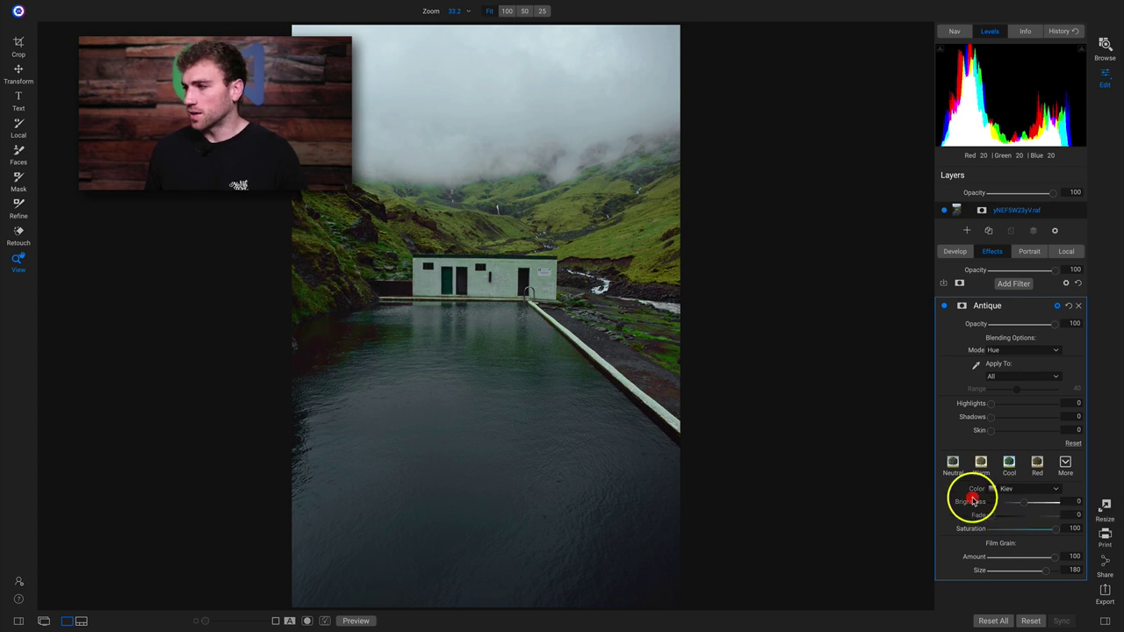
# Compare the photo with the Antique filter off and on, in full view and at 100% on the pool building
pyautogui.click(945, 307)
pyautogui.click(945, 307)
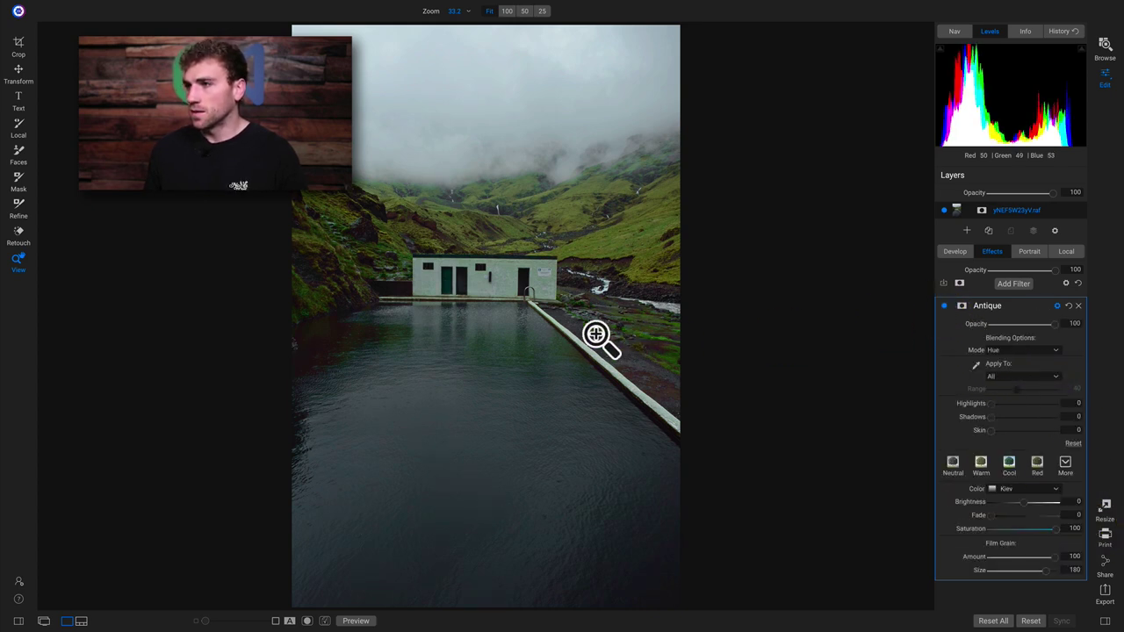
pyautogui.click(565, 334)
pyautogui.moveTo(468, 329); pyautogui.dragTo(607, 409)
pyautogui.moveTo(535, 188); pyautogui.dragTo(551, 357)
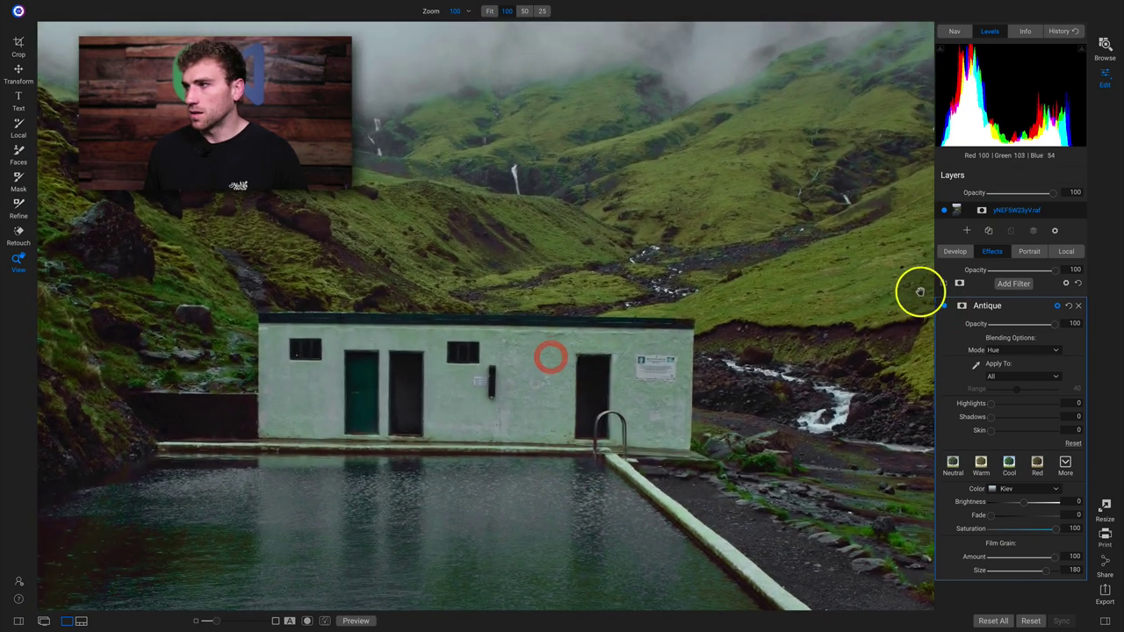
pyautogui.click(944, 307)
pyautogui.click(945, 308)
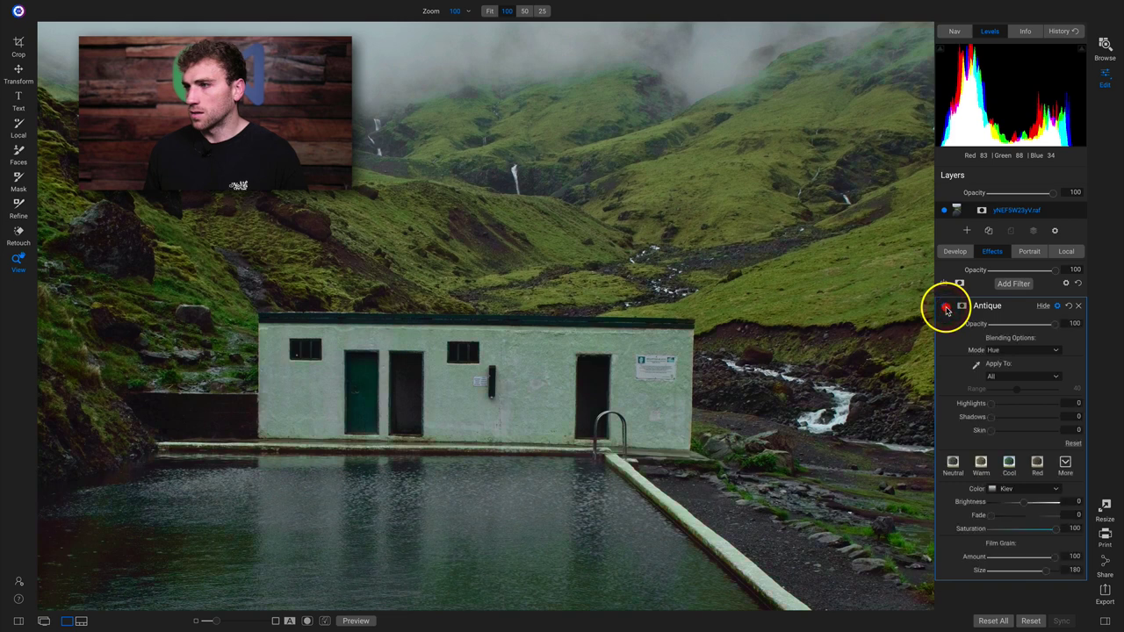
pyautogui.click(944, 307)
pyautogui.click(943, 308)
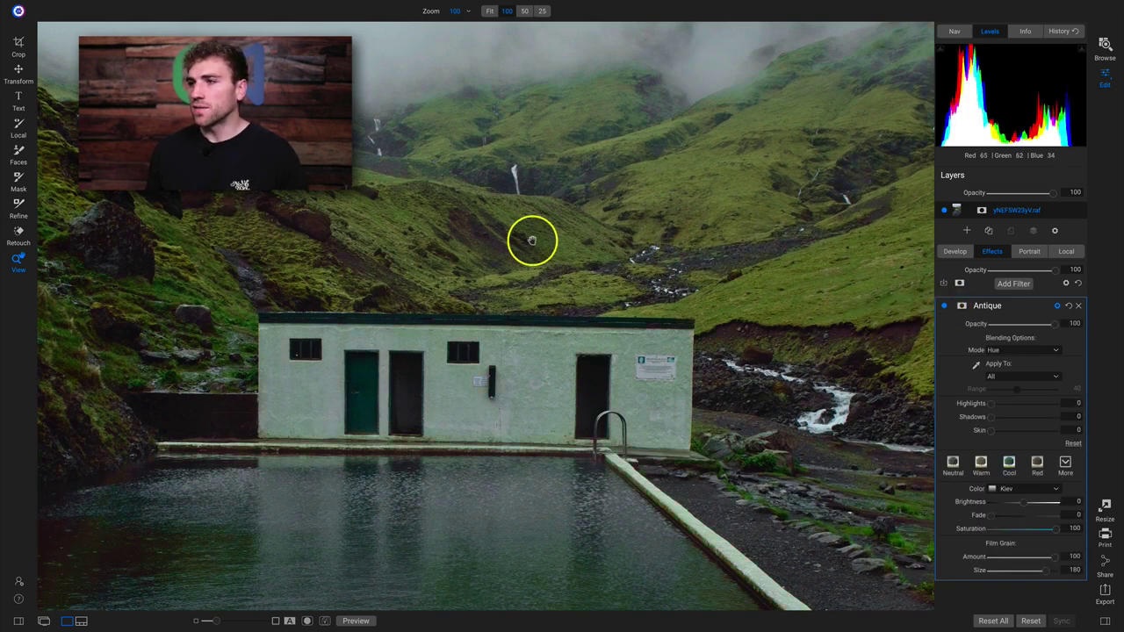
pyautogui.click(522, 352)
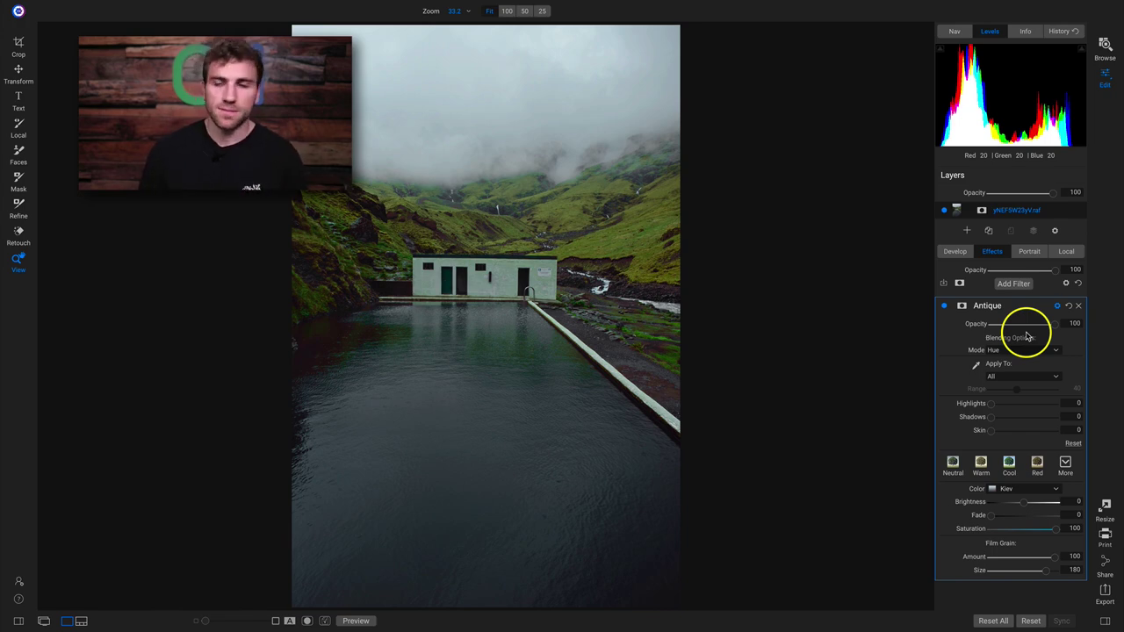
# Remove the Antique filter and add the Black & White filter
pyautogui.click(1078, 306)
pyautogui.click(1014, 284)
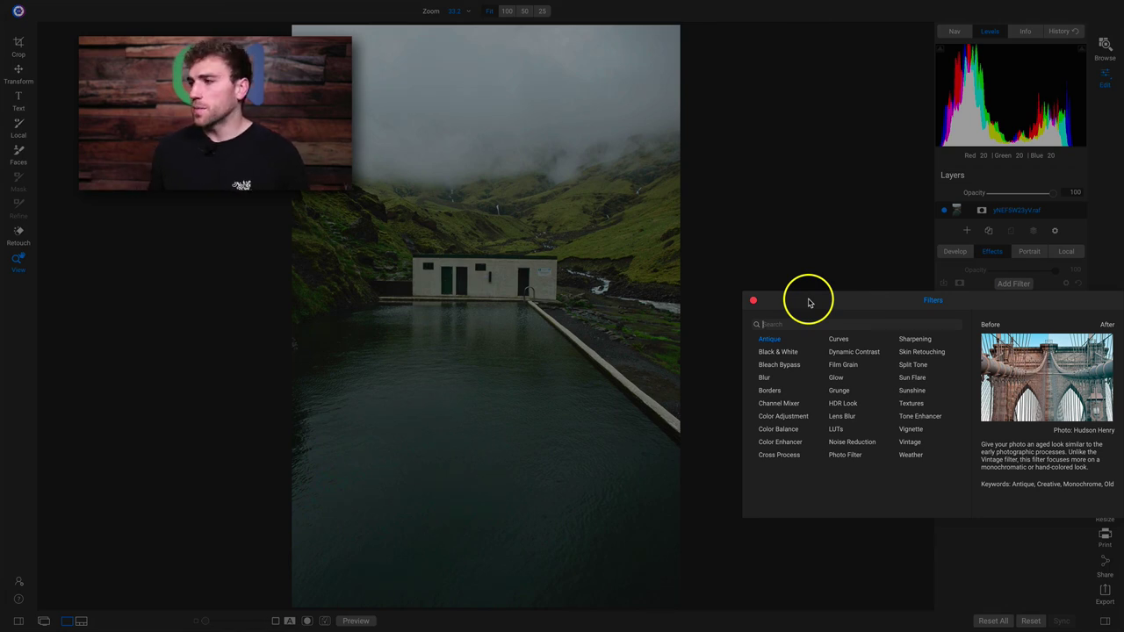
pyautogui.click(773, 354)
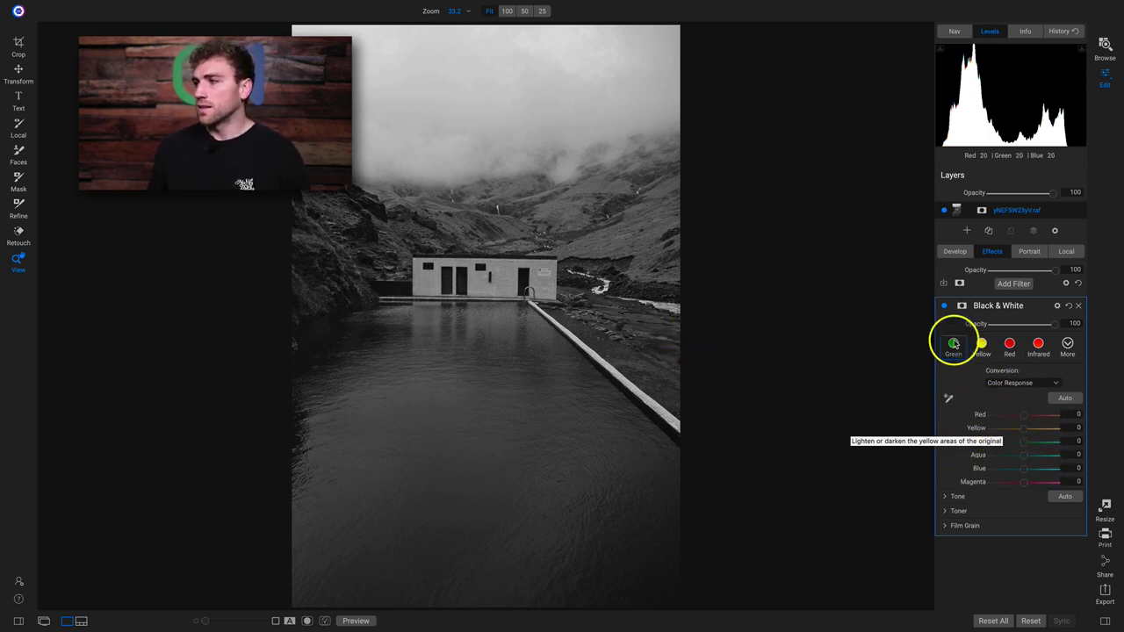
# Turn the Black & White filter off, examine the hillside's original colors at 100% zoom, and turn the filter back on
pyautogui.click(944, 307)
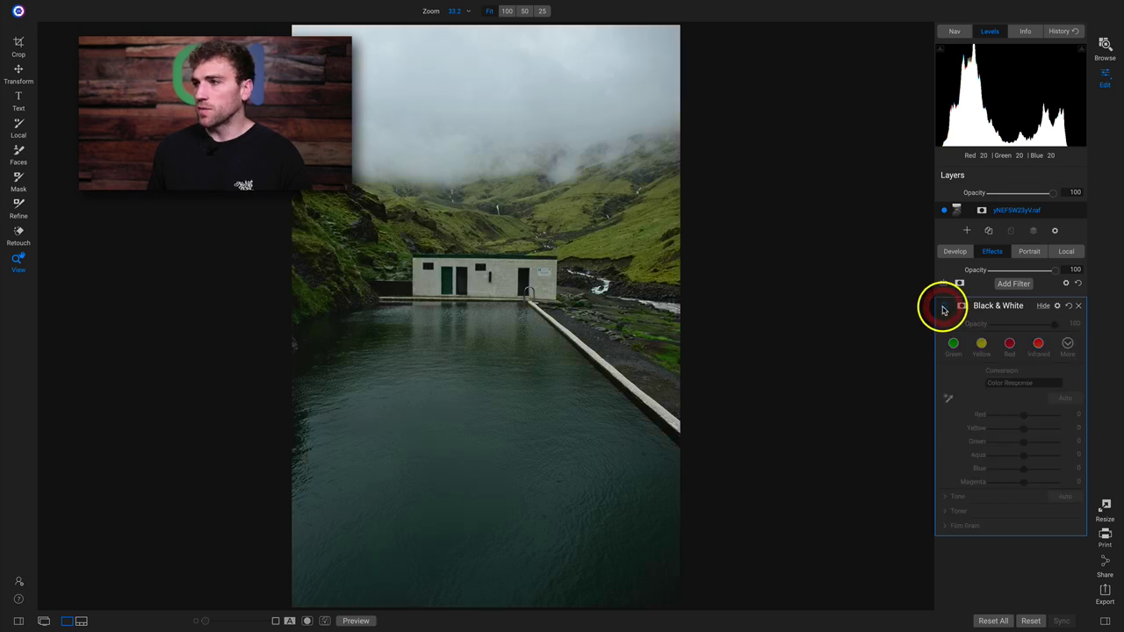
pyautogui.click(614, 207)
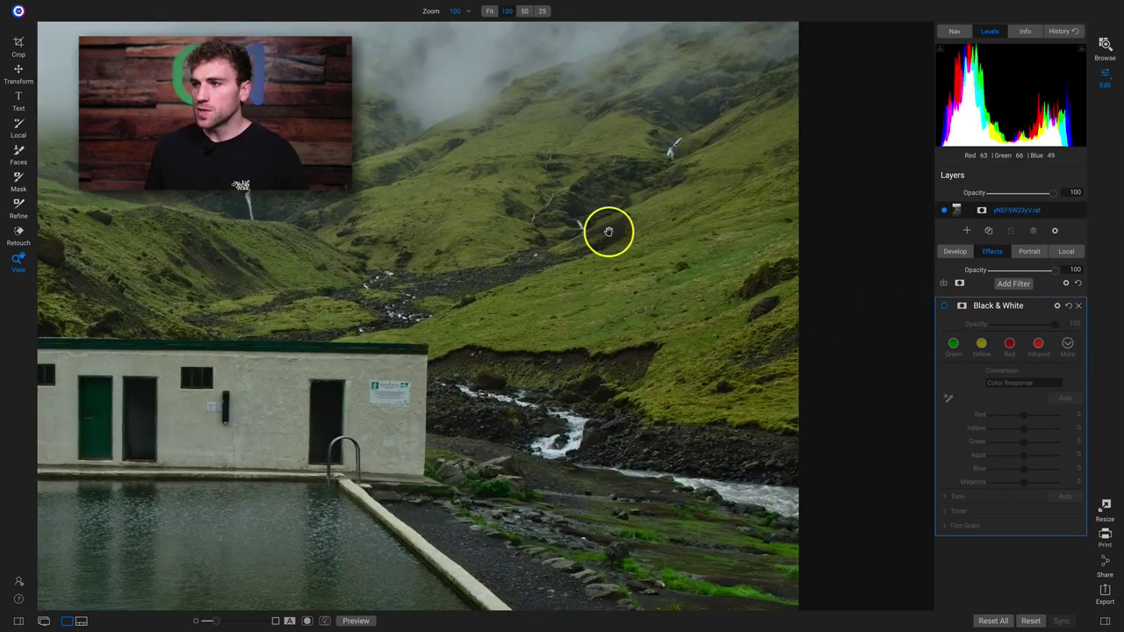
pyautogui.moveTo(615, 226); pyautogui.dragTo(554, 293)
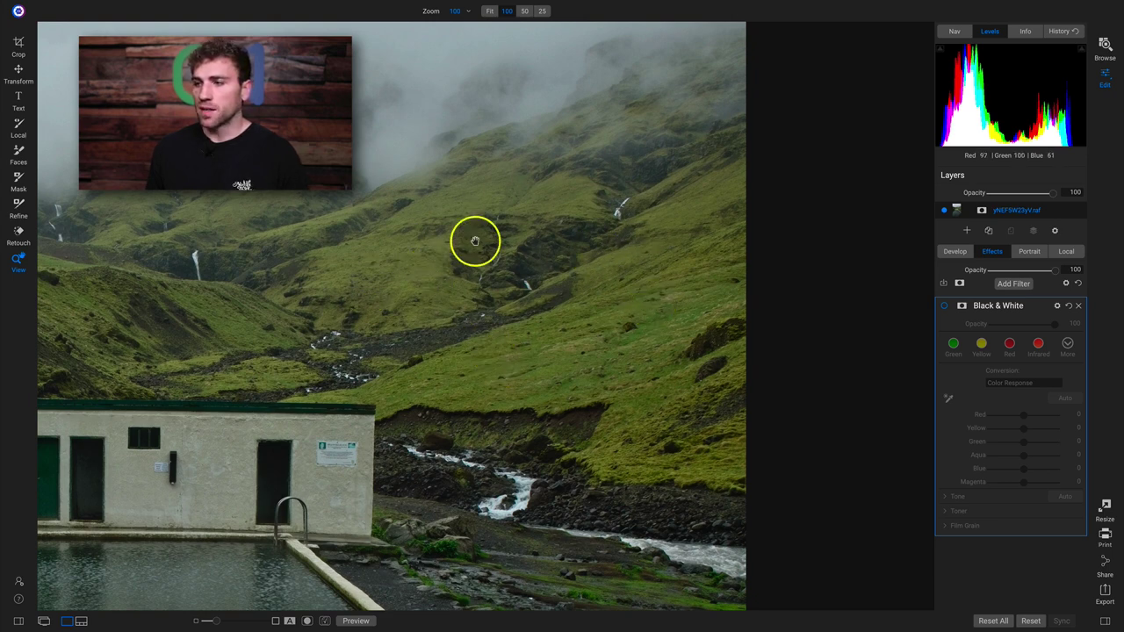
pyautogui.click(943, 306)
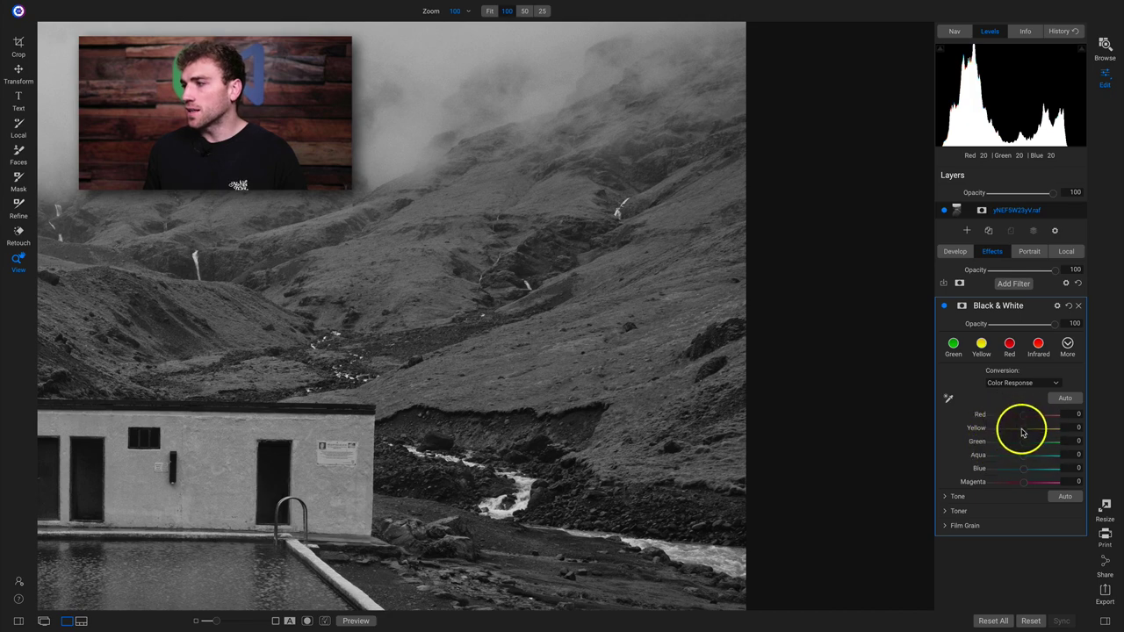
# Adjust the hillside's tones in the Black & White color response by setting Yellow to 75 and Green to 24
pyautogui.moveTo(1022, 432); pyautogui.dragTo(996, 447)
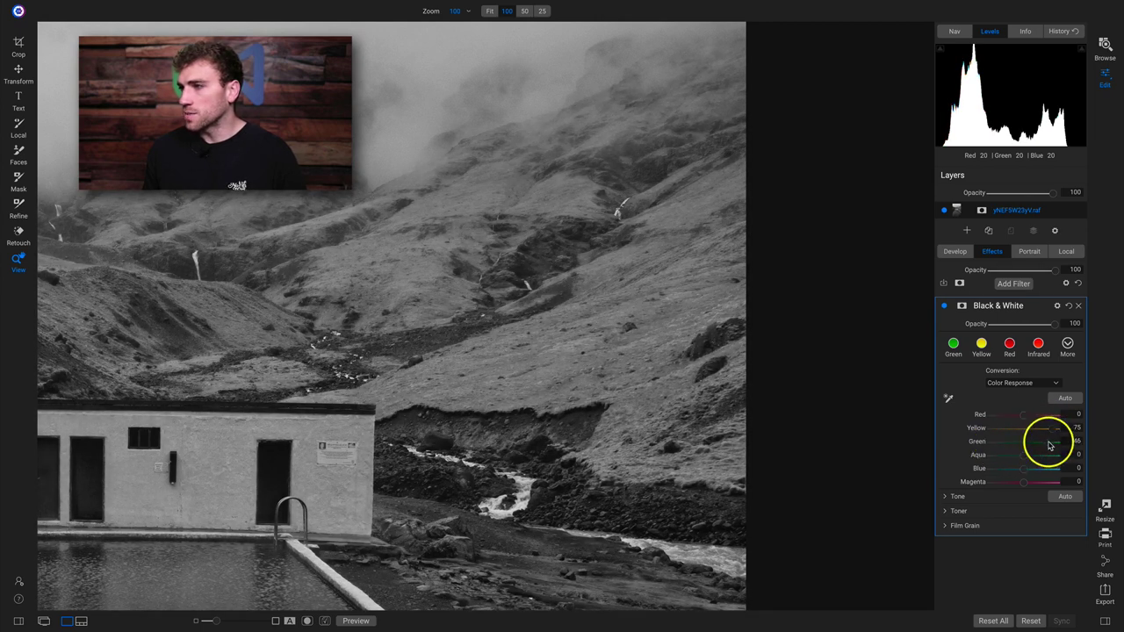
pyautogui.click(472, 477)
pyautogui.moveTo(514, 164); pyautogui.dragTo(579, 199)
pyautogui.click(574, 198)
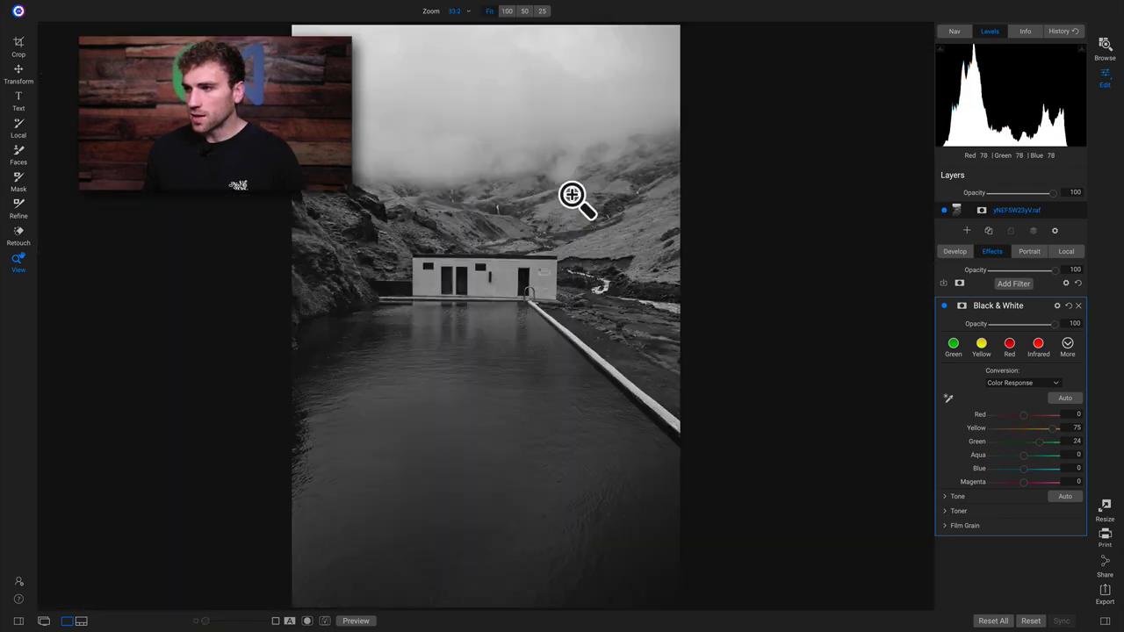
# Adjust the water and sky in the Black & White color response by setting Aqua to 70 and Blue to -48
pyautogui.click(465, 530)
pyautogui.moveTo(481, 507); pyautogui.dragTo(489, 472)
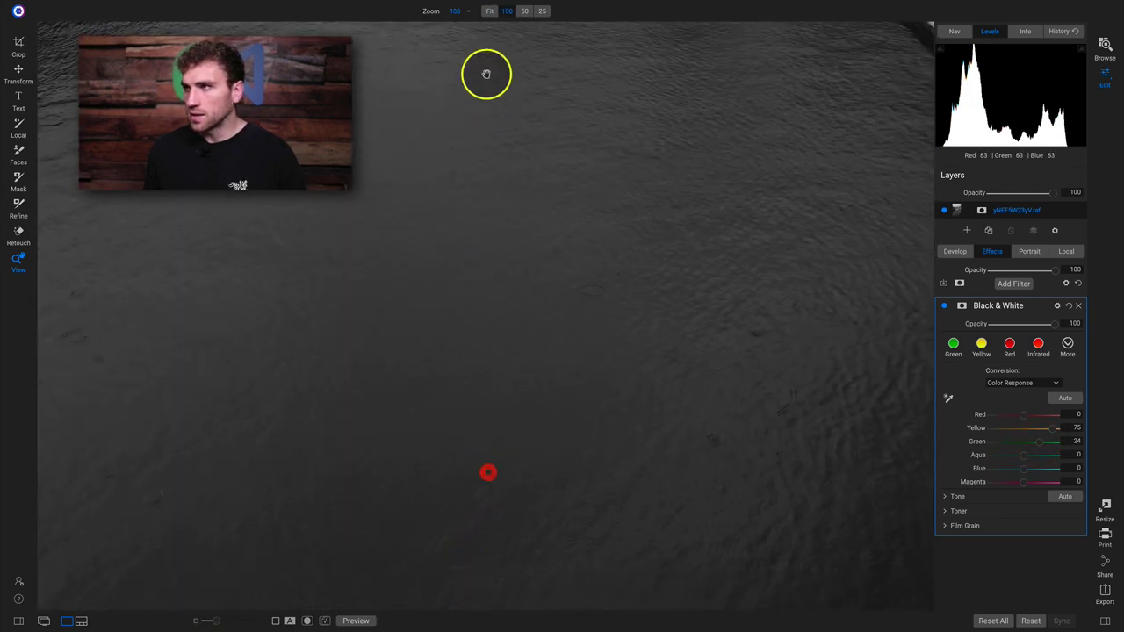
pyautogui.click(524, 10)
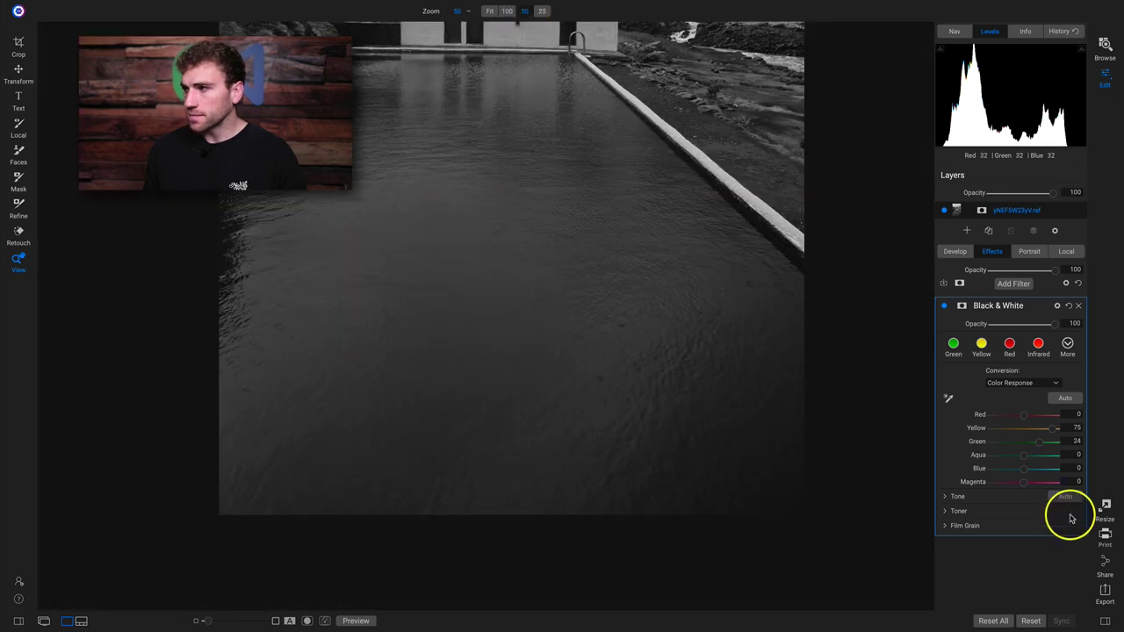
pyautogui.moveTo(1042, 458)
pyautogui.mouseDown()
pyautogui.moveTo(1059, 459)
pyautogui.moveTo(973, 451)
pyautogui.moveTo(1097, 457)
pyautogui.moveTo(968, 454)
pyautogui.moveTo(1051, 455)
pyautogui.mouseUp()
pyautogui.moveTo(621, 185); pyautogui.dragTo(552, 433)
pyautogui.moveTo(466, 210); pyautogui.dragTo(469, 377)
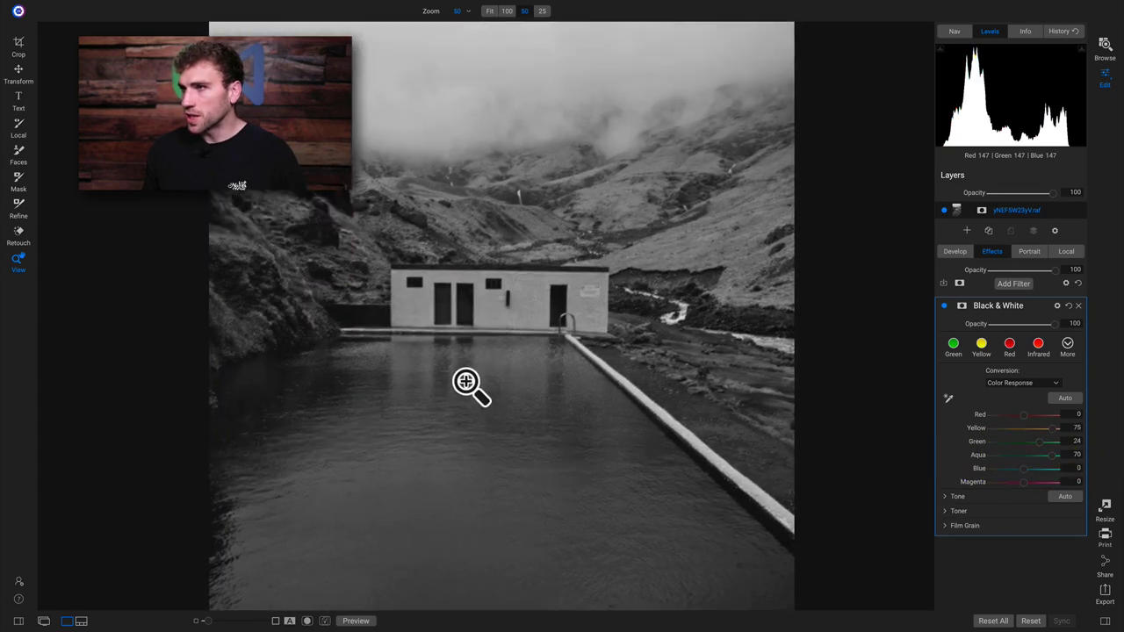
pyautogui.moveTo(414, 150); pyautogui.dragTo(427, 289)
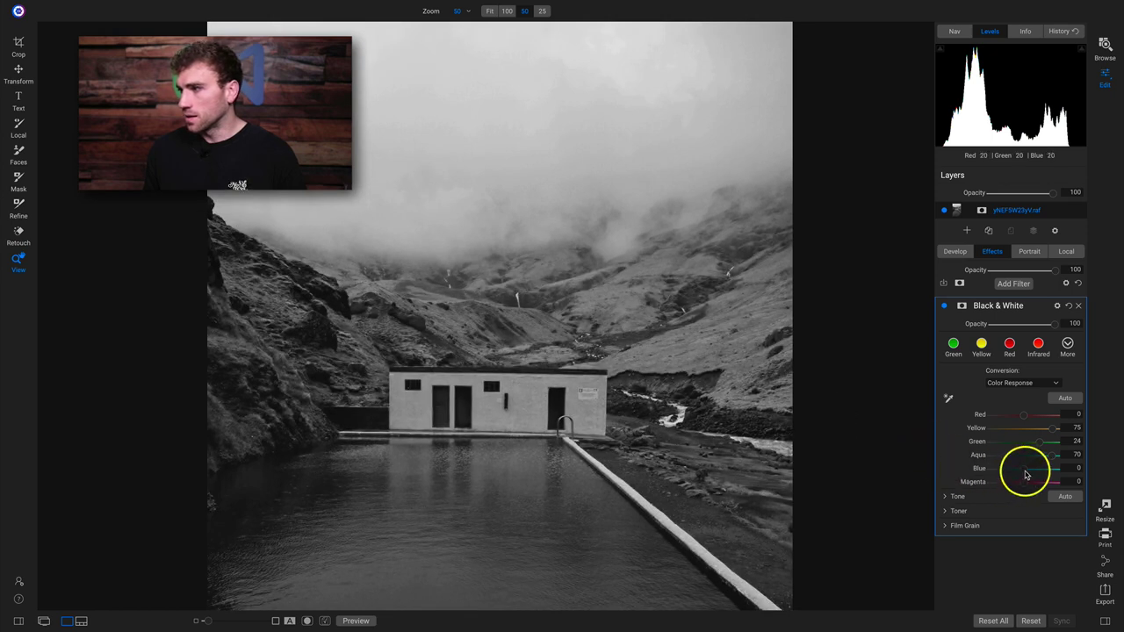
pyautogui.moveTo(977, 469)
pyautogui.mouseDown()
pyautogui.moveTo(1028, 469)
pyautogui.moveTo(956, 470)
pyautogui.moveTo(1029, 470)
pyautogui.moveTo(999, 472)
pyautogui.mouseUp()
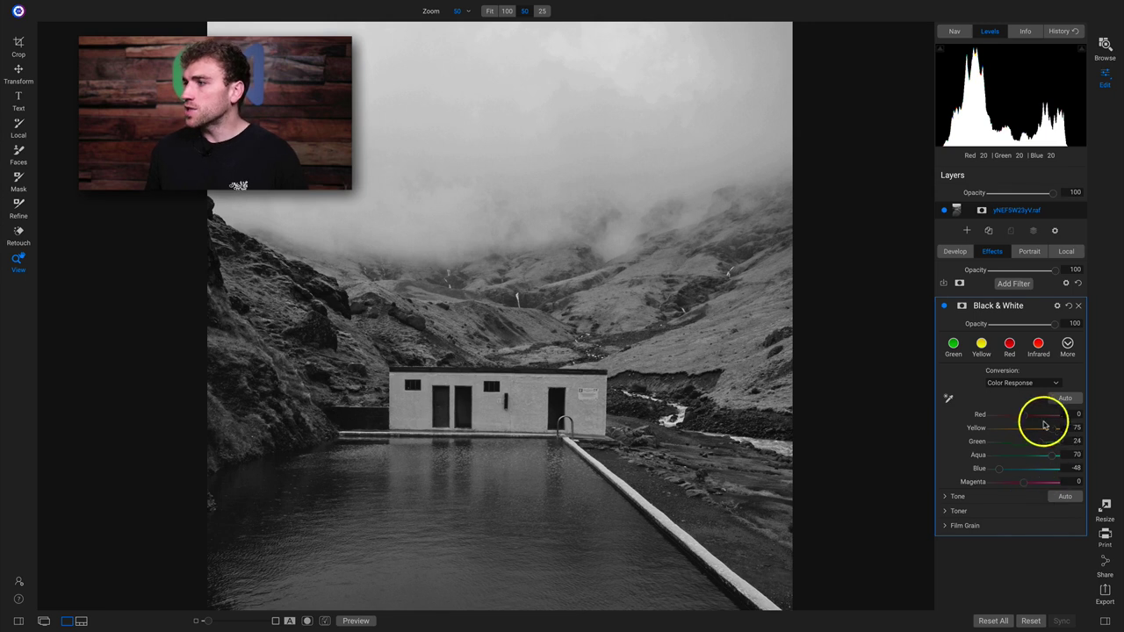
# Switch the Black & White conversion to Channel Mixer and compare the photo with the filter off and on
pyautogui.click(1018, 383)
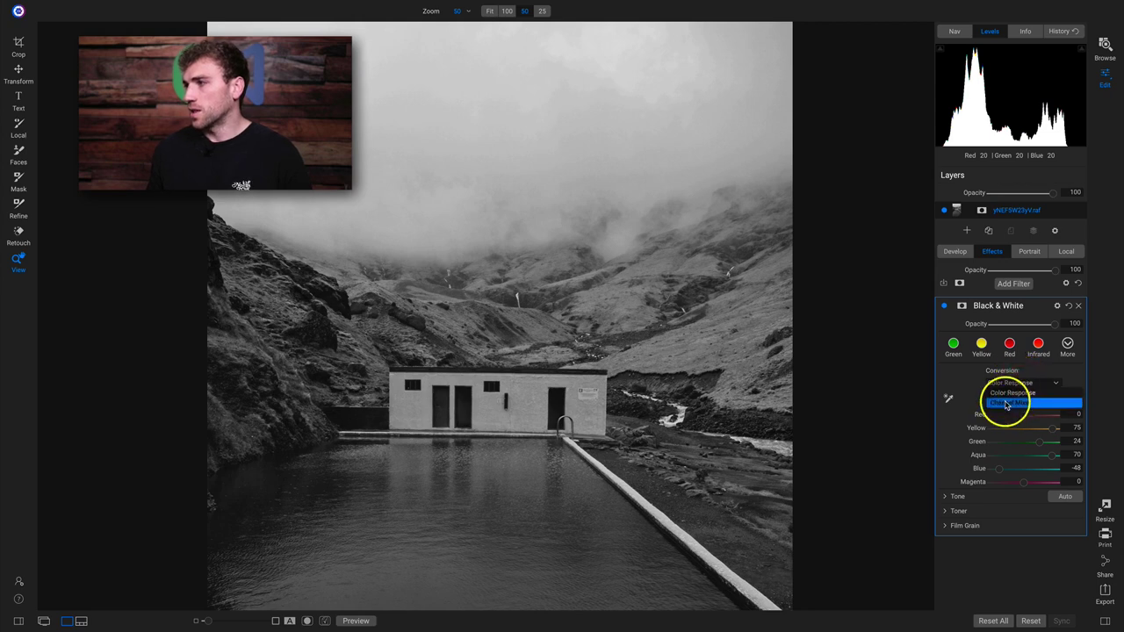
pyautogui.click(1007, 404)
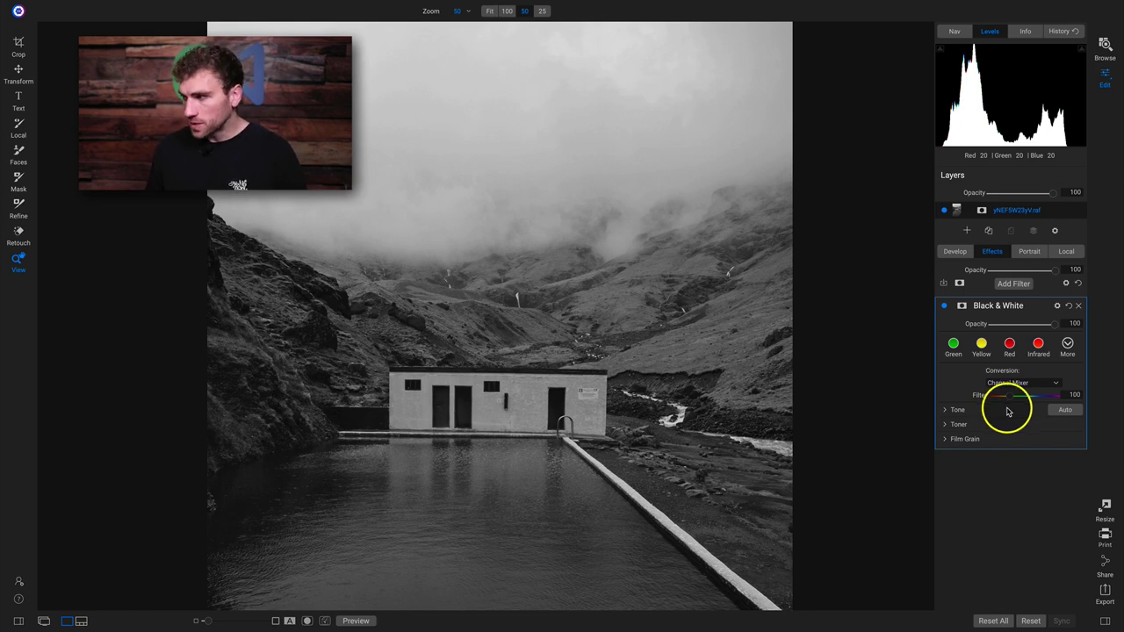
pyautogui.click(944, 306)
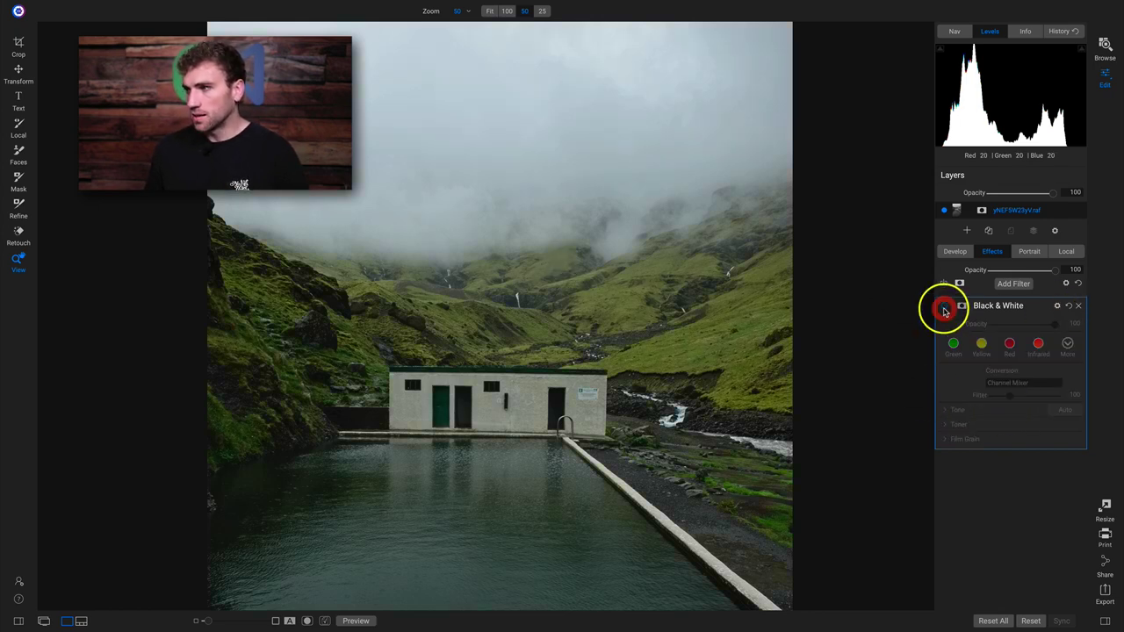
pyautogui.click(943, 307)
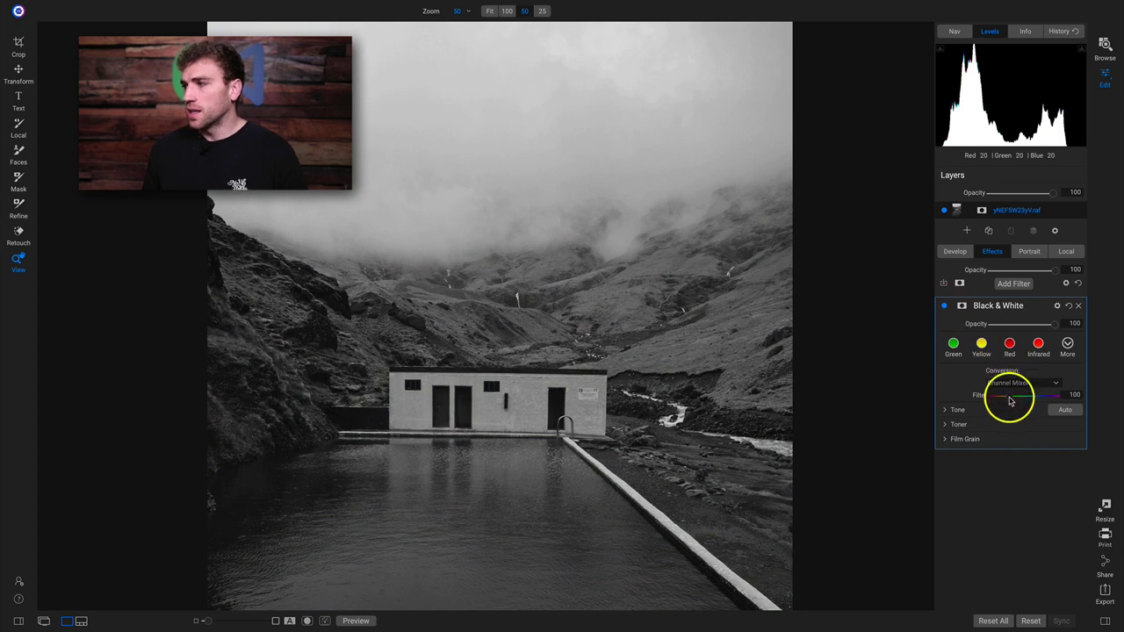
# Try the Channel Mixer's Filter value at 0, 251 and 258, and set it to 83
pyautogui.moveTo(1007, 401); pyautogui.dragTo(972, 401)
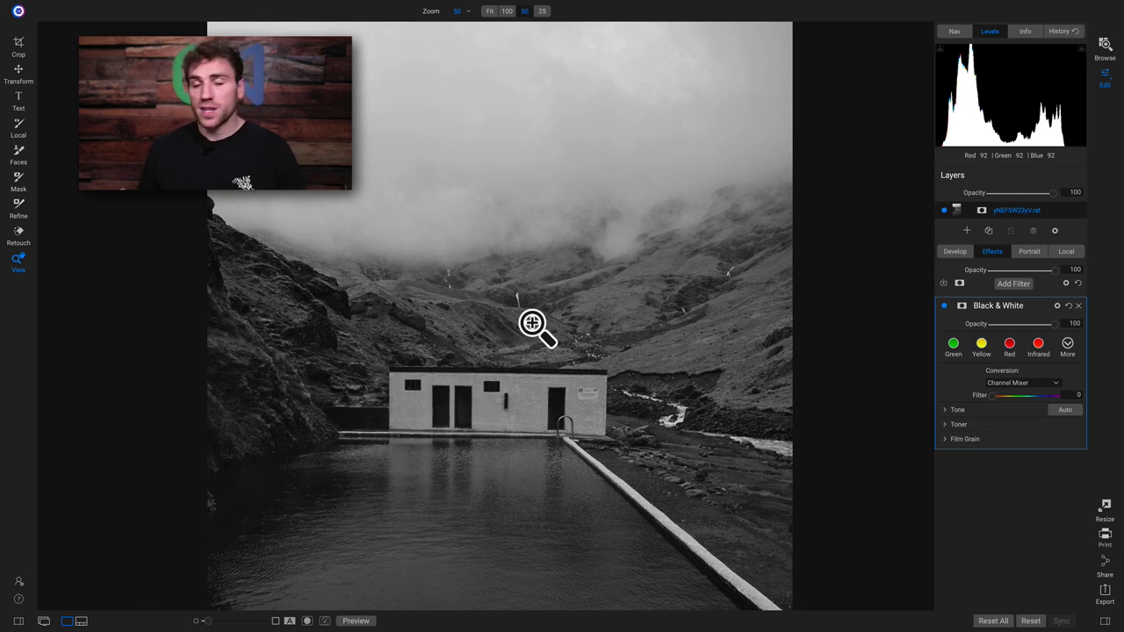
pyautogui.moveTo(1045, 400); pyautogui.dragTo(1021, 401)
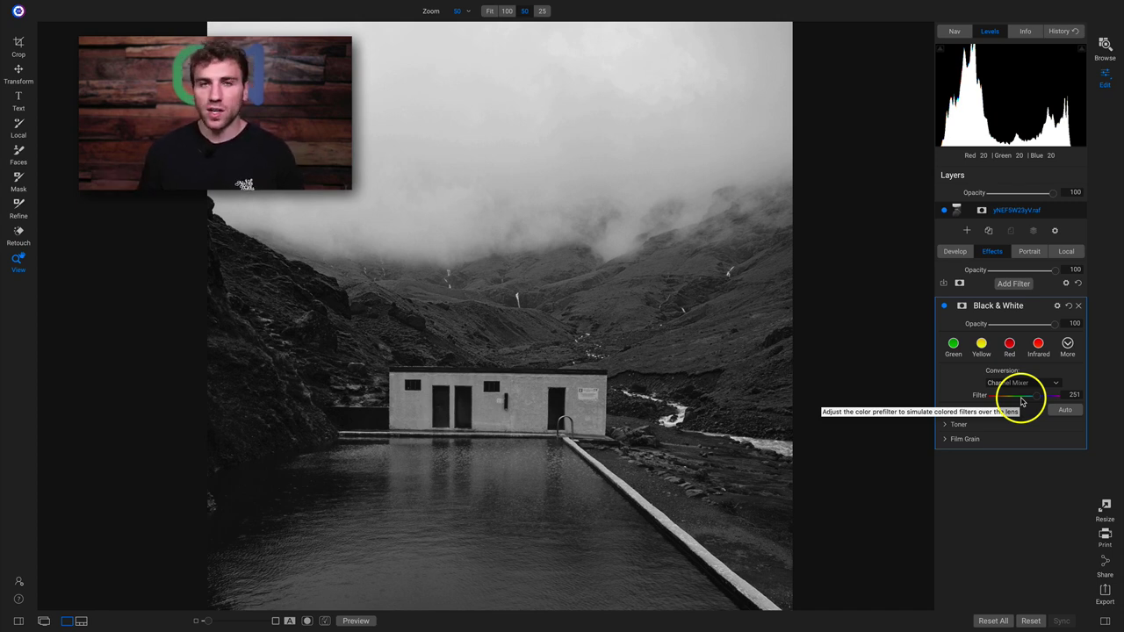
pyautogui.moveTo(1021, 401)
pyautogui.mouseDown()
pyautogui.moveTo(1066, 399)
pyautogui.moveTo(1037, 400)
pyautogui.mouseUp()
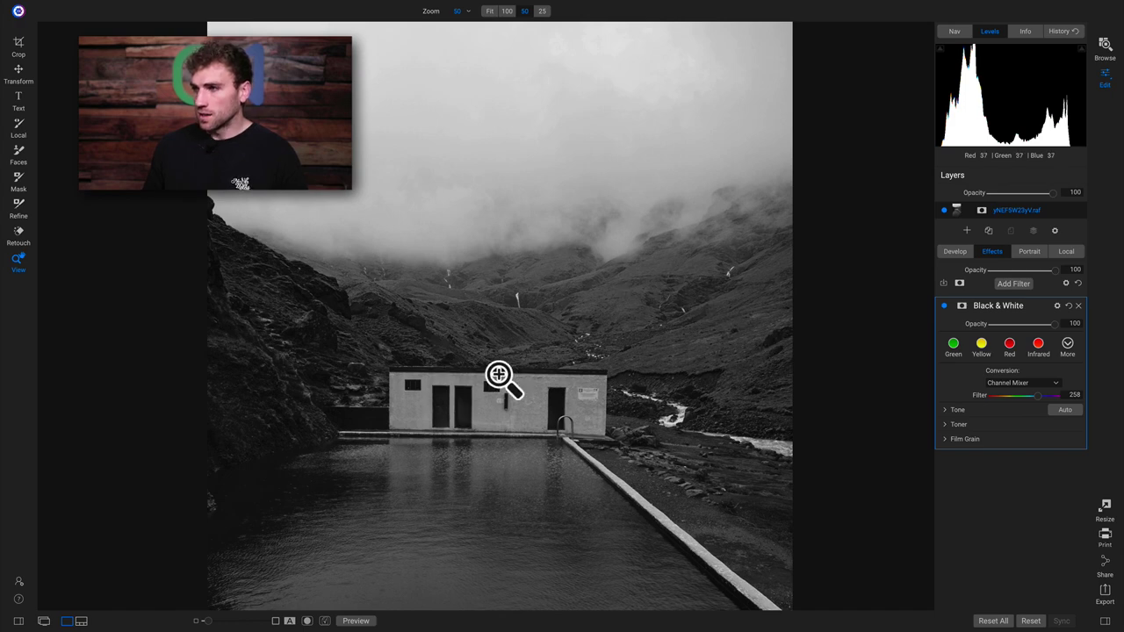
pyautogui.click(634, 311)
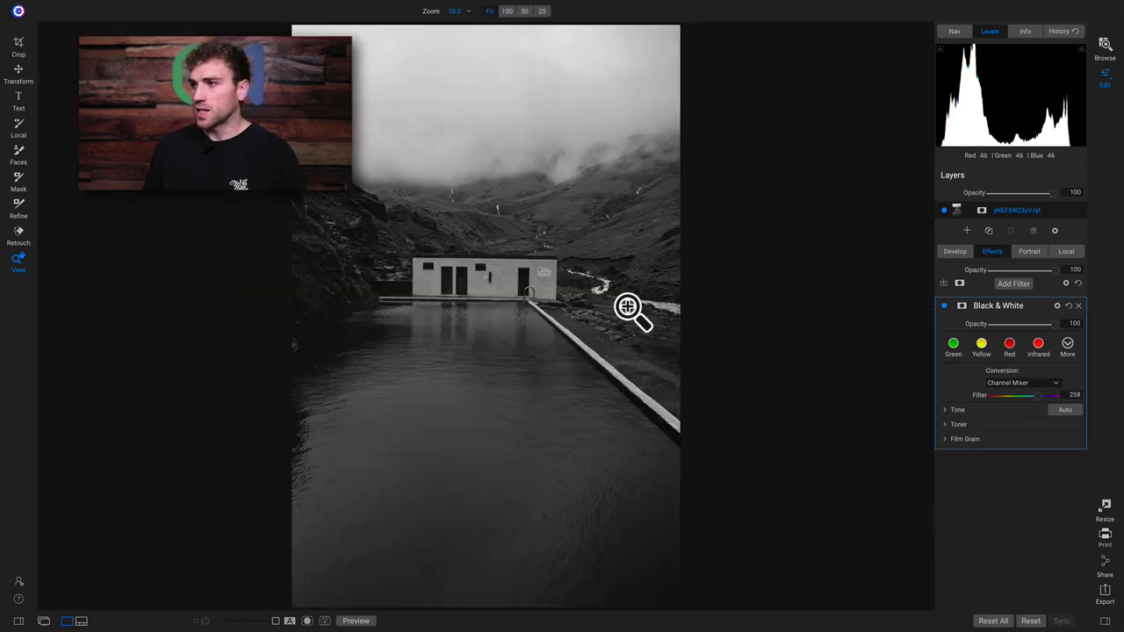
pyautogui.click(682, 304)
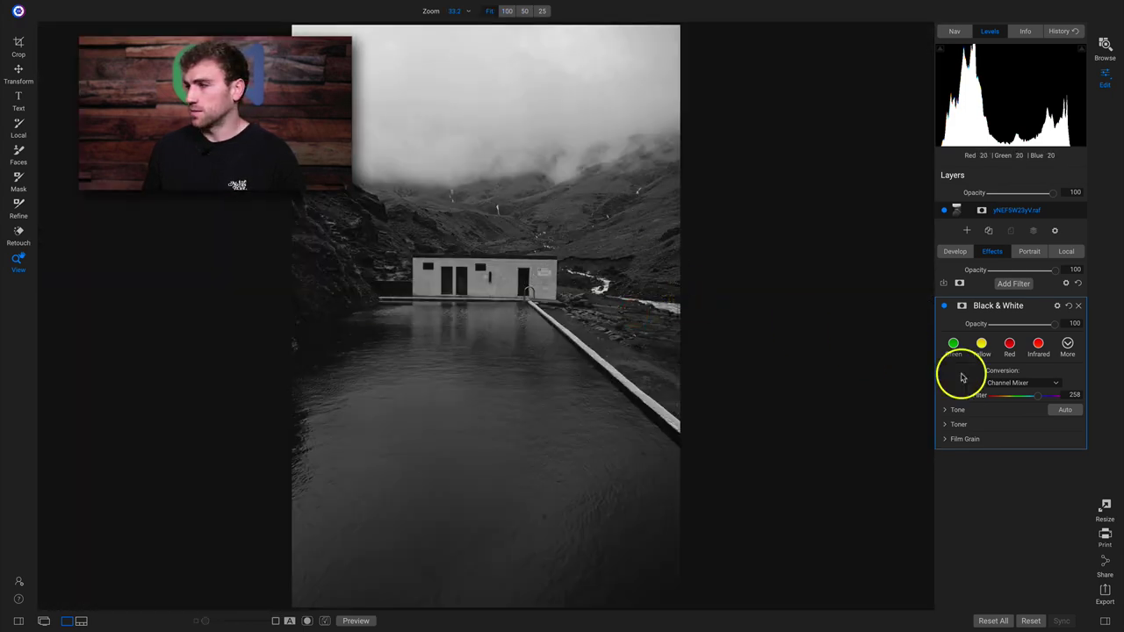
pyautogui.moveTo(1042, 401); pyautogui.dragTo(1009, 400)
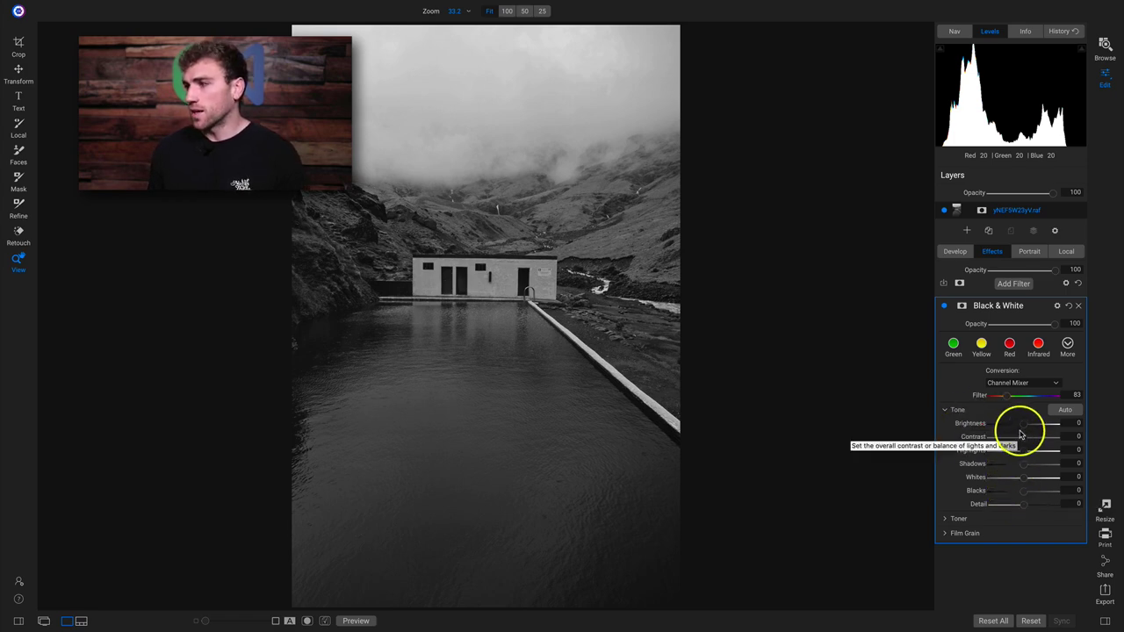
# Adjust the Black & White filter's tone by setting Brightness to 10, Contrast to 32, Shadows to 17, Whites to 4 and Blacks to -30
pyautogui.moveTo(1023, 426); pyautogui.dragTo(1042, 442)
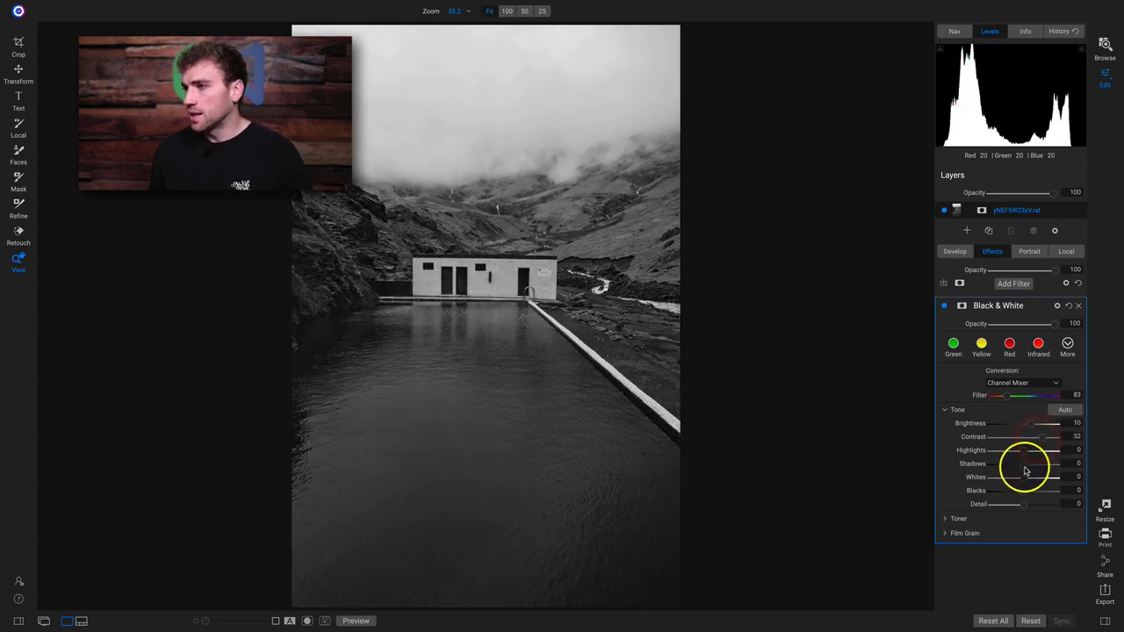
pyautogui.click(1035, 470)
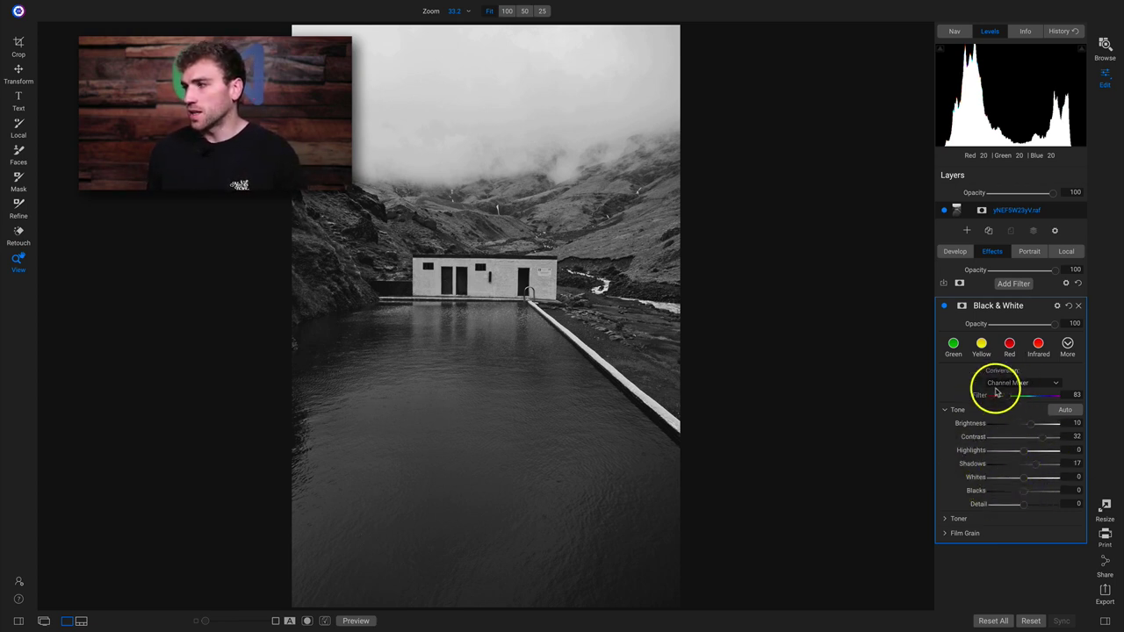
pyautogui.moveTo(1011, 498); pyautogui.dragTo(1019, 498)
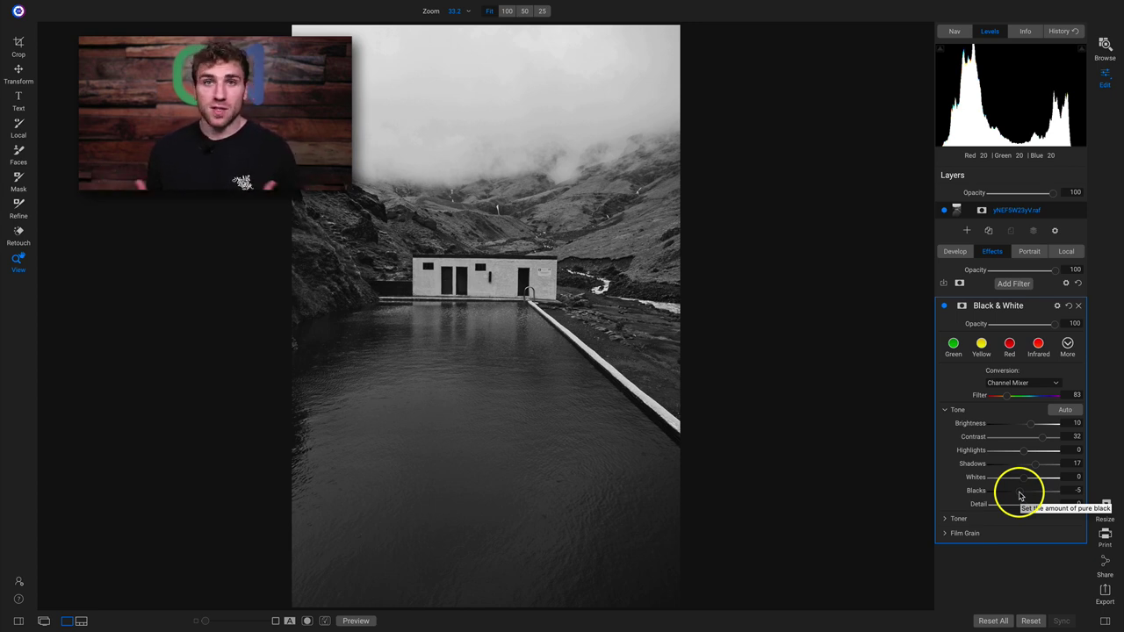
pyautogui.moveTo(1019, 496)
pyautogui.mouseDown()
pyautogui.moveTo(1006, 493)
pyautogui.moveTo(1039, 477)
pyautogui.moveTo(1021, 477)
pyautogui.mouseUp()
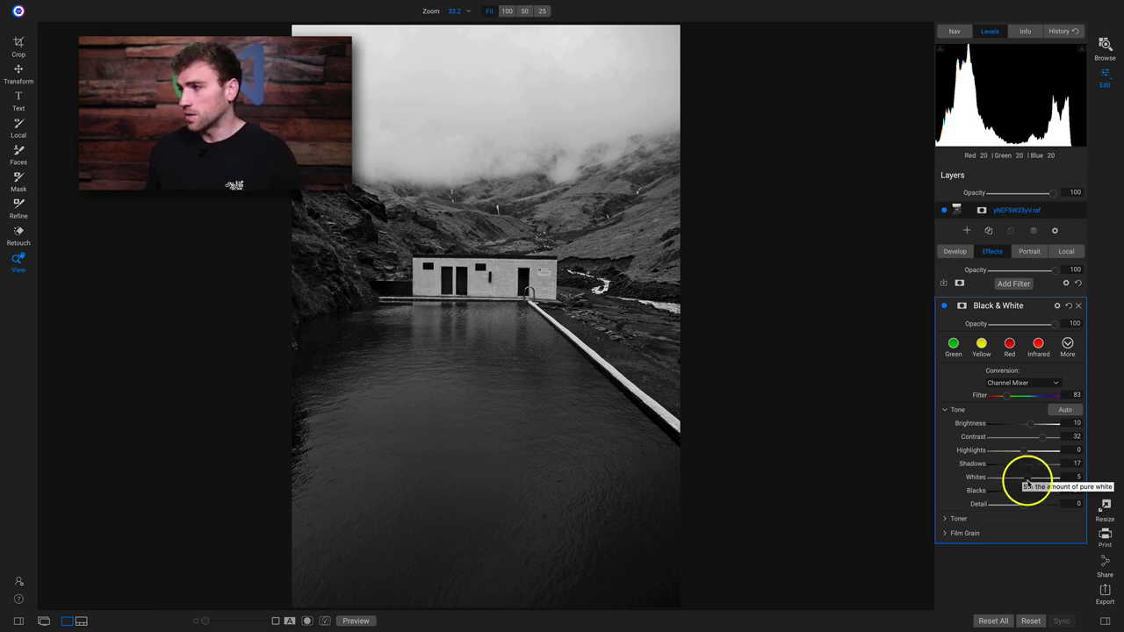
pyautogui.moveTo(1029, 482); pyautogui.dragTo(1006, 496)
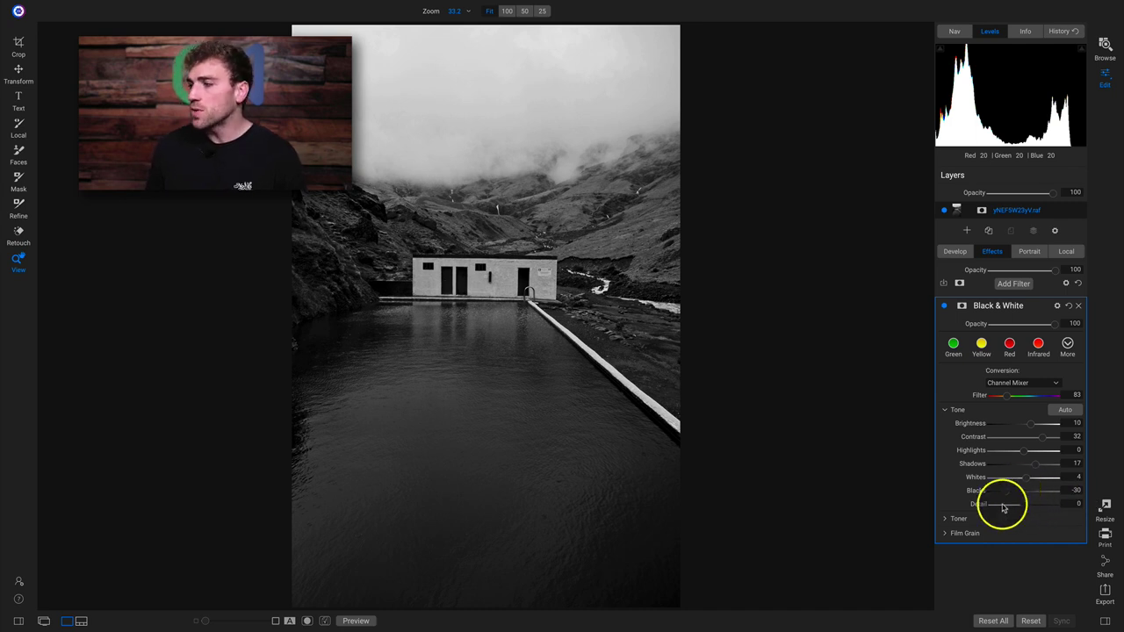
# Apply the Sepia 3 toner preset to the Black & White filter
pyautogui.click(946, 522)
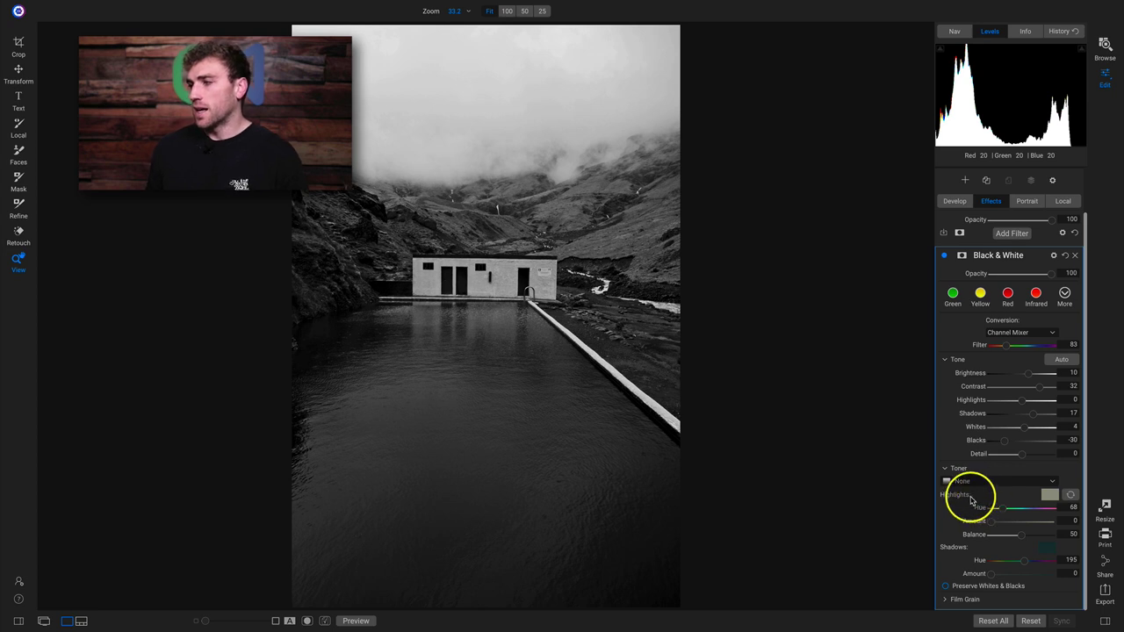
pyautogui.click(1001, 481)
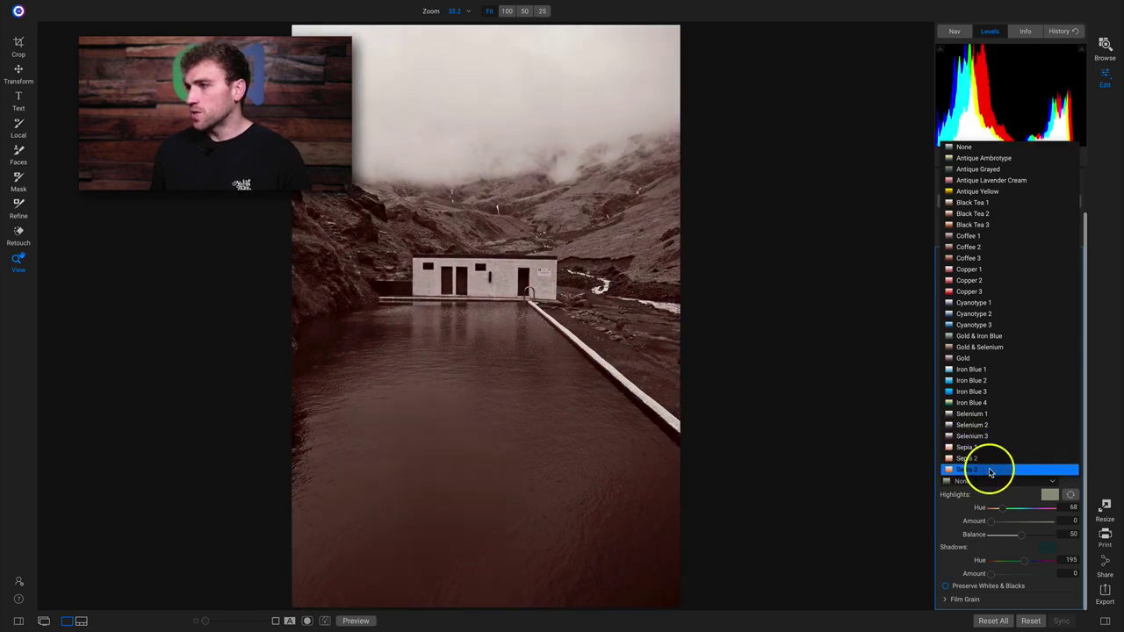
pyautogui.click(989, 471)
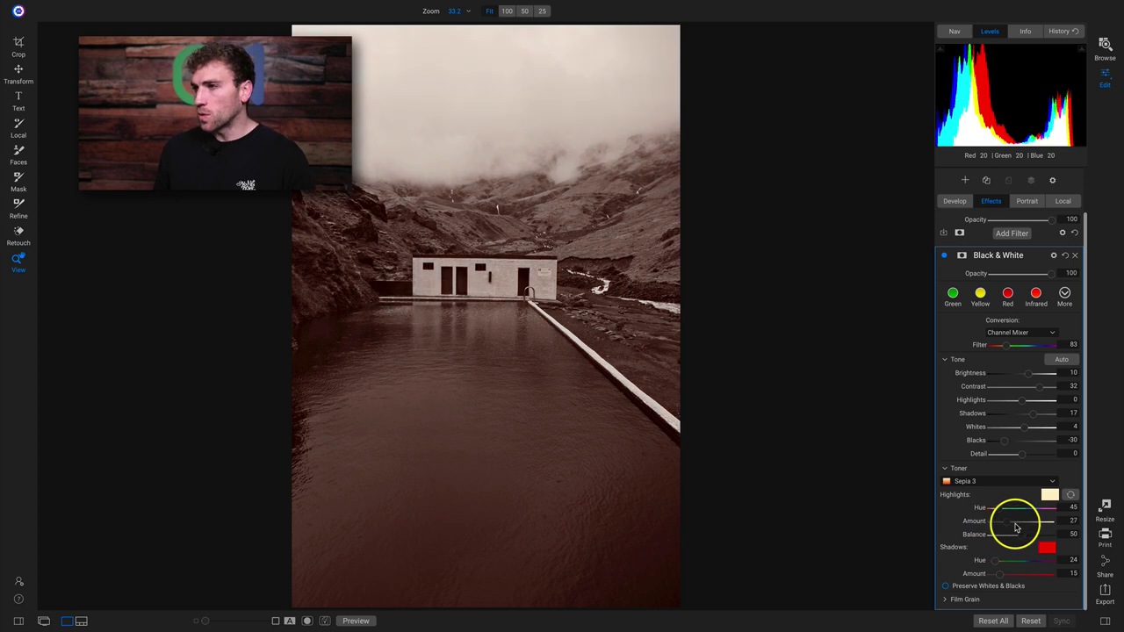
# Set the toner's Highlights Amount to 13, then try Balance at 26 and reset it to its default
pyautogui.moveTo(1043, 525); pyautogui.dragTo(998, 526)
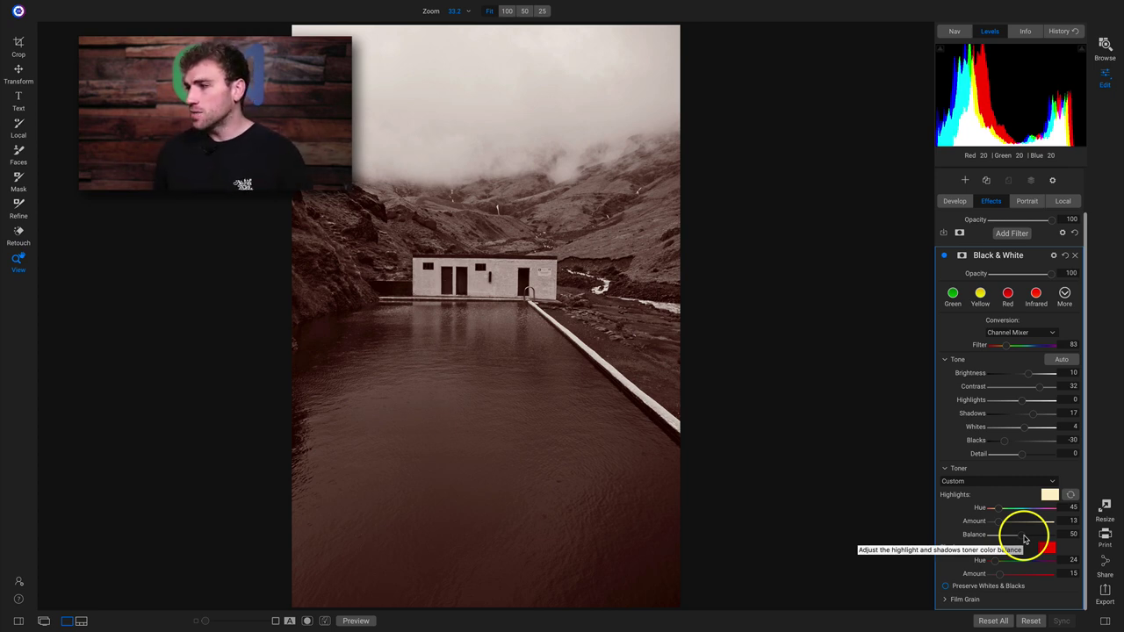
pyautogui.moveTo(1023, 542)
pyautogui.mouseDown()
pyautogui.moveTo(1054, 532)
pyautogui.moveTo(1010, 539)
pyautogui.mouseUp()
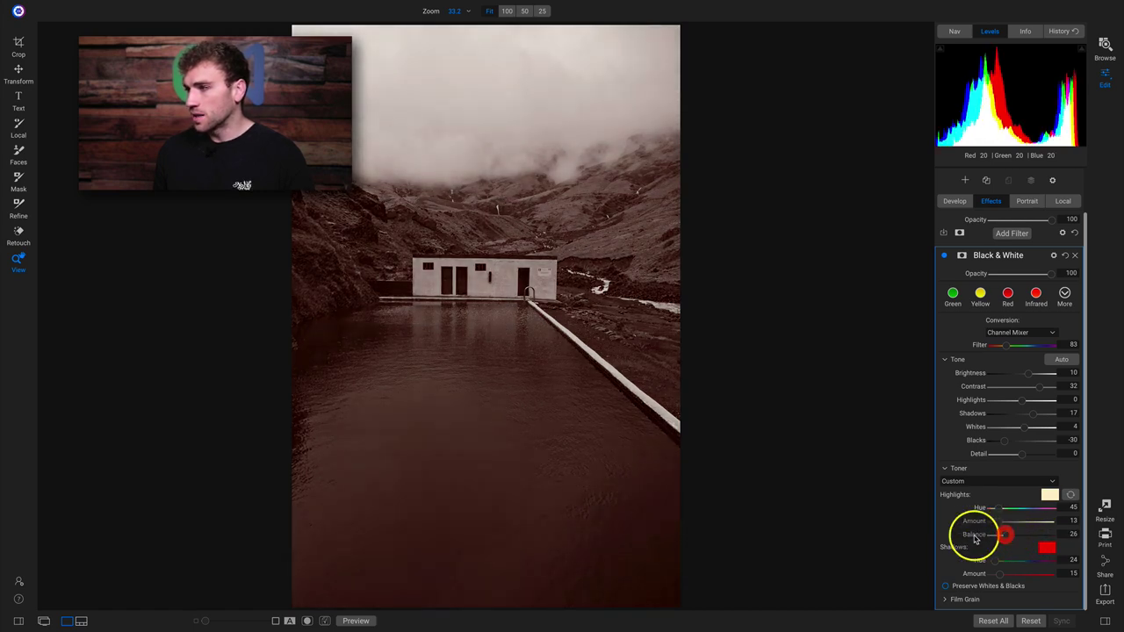
pyautogui.doubleClick(974, 535)
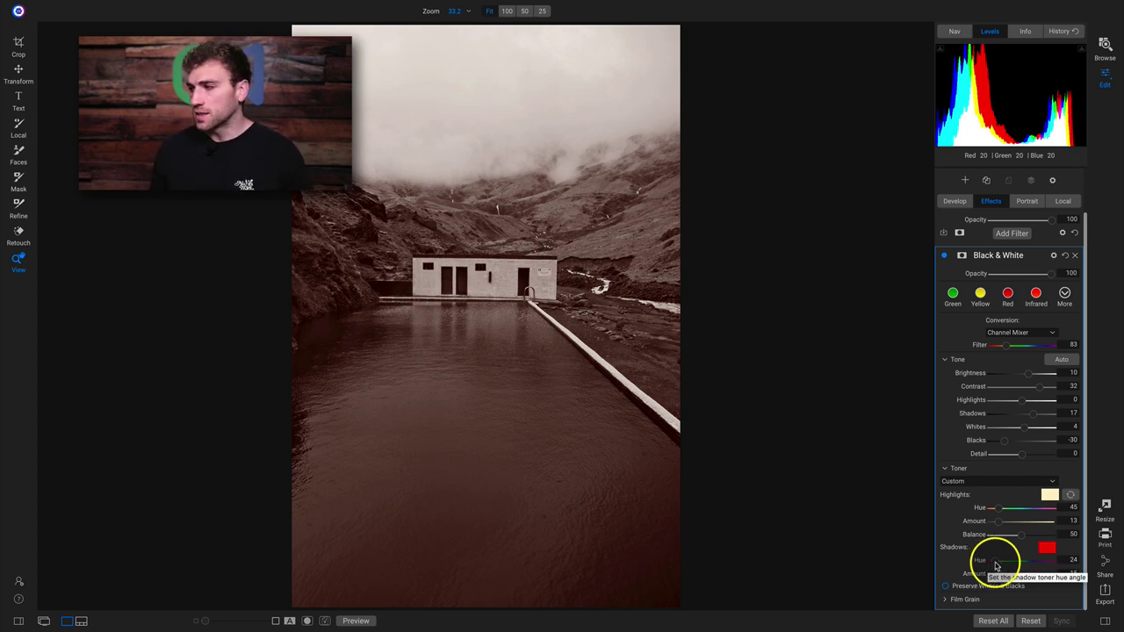
# Recolor the toner by setting the Shadows Hue to 232, the Highlights Hue to 359 and the Highlights Amount to 44
pyautogui.moveTo(996, 566); pyautogui.dragTo(1031, 564)
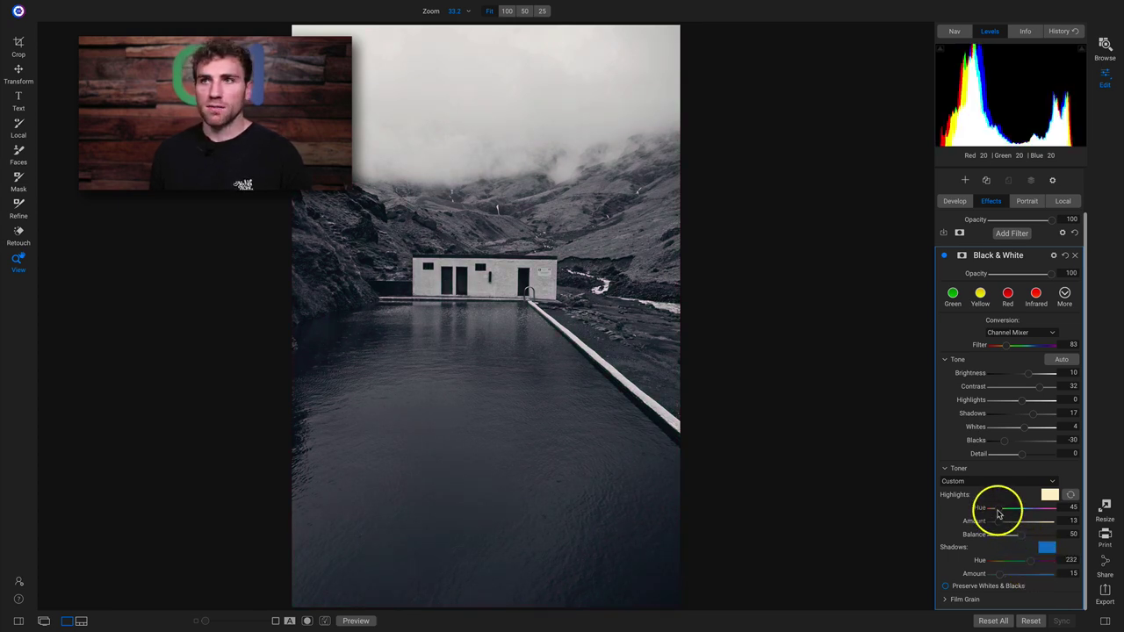
pyautogui.moveTo(997, 513); pyautogui.dragTo(1064, 513)
pyautogui.click(1014, 522)
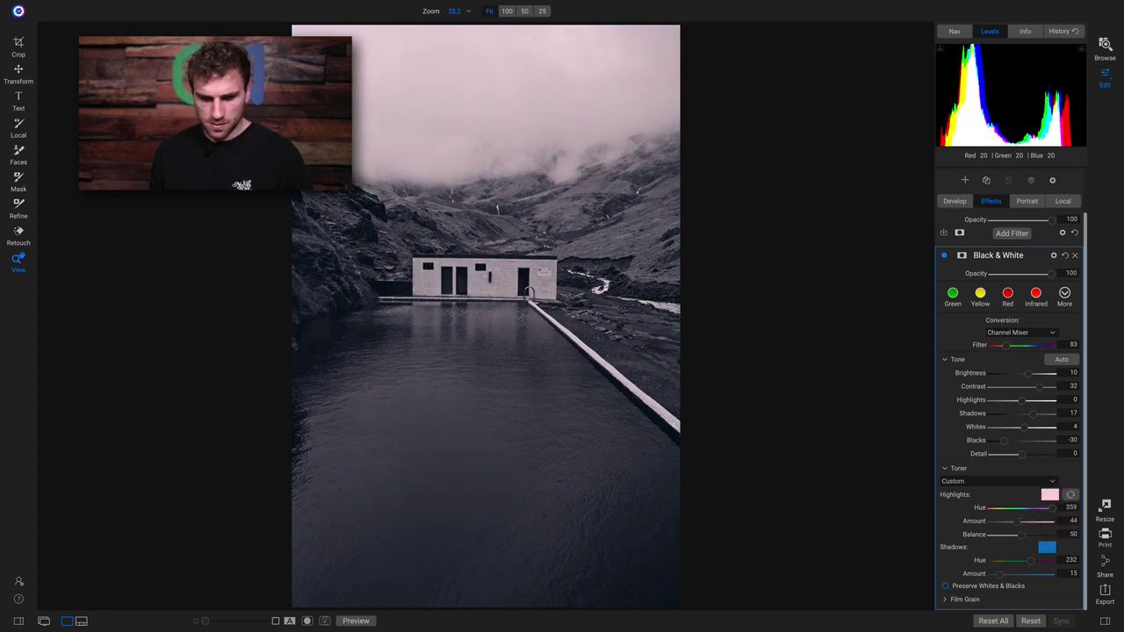
# Change the toner's Highlights color to a saturated red from the color wheel and close the color picker
pyautogui.moveTo(496, 264); pyautogui.dragTo(828, 265)
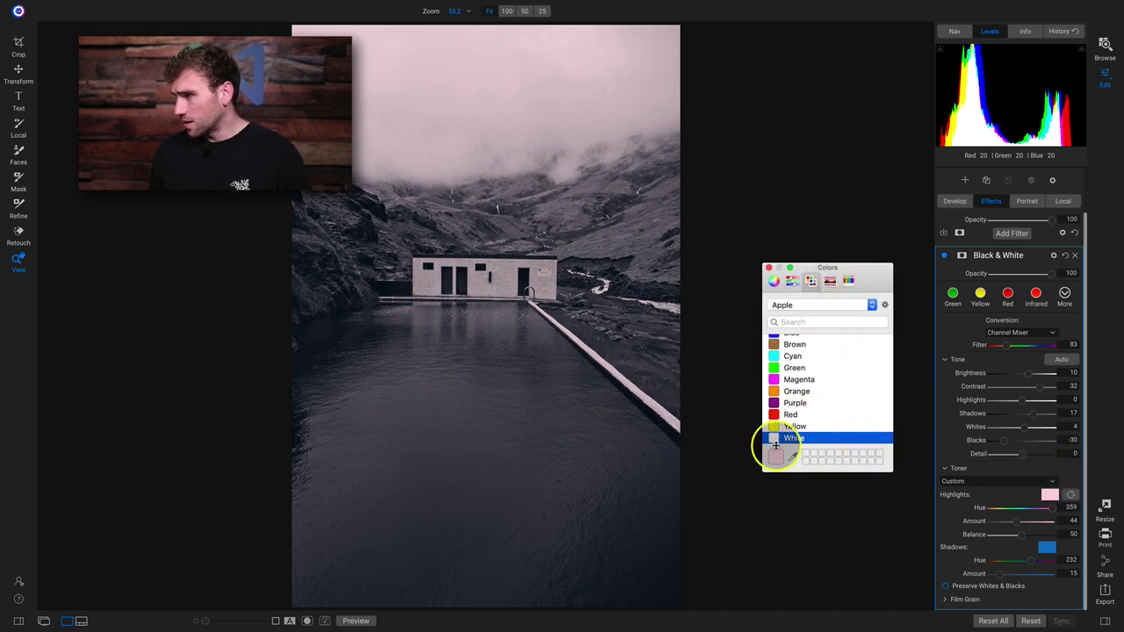
pyautogui.click(792, 280)
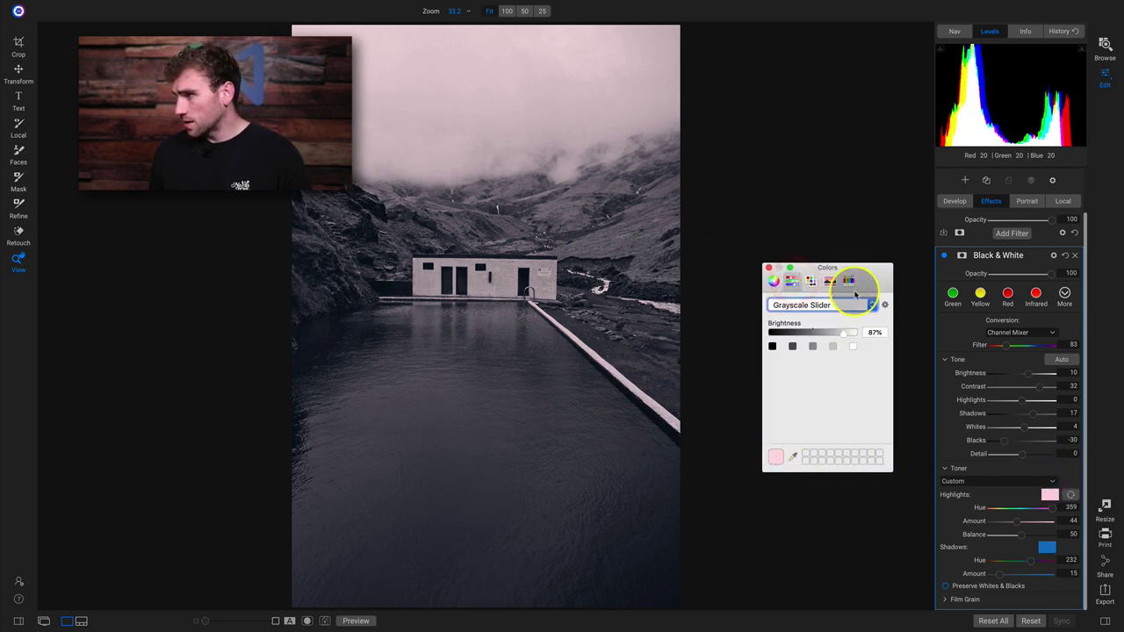
pyautogui.click(773, 280)
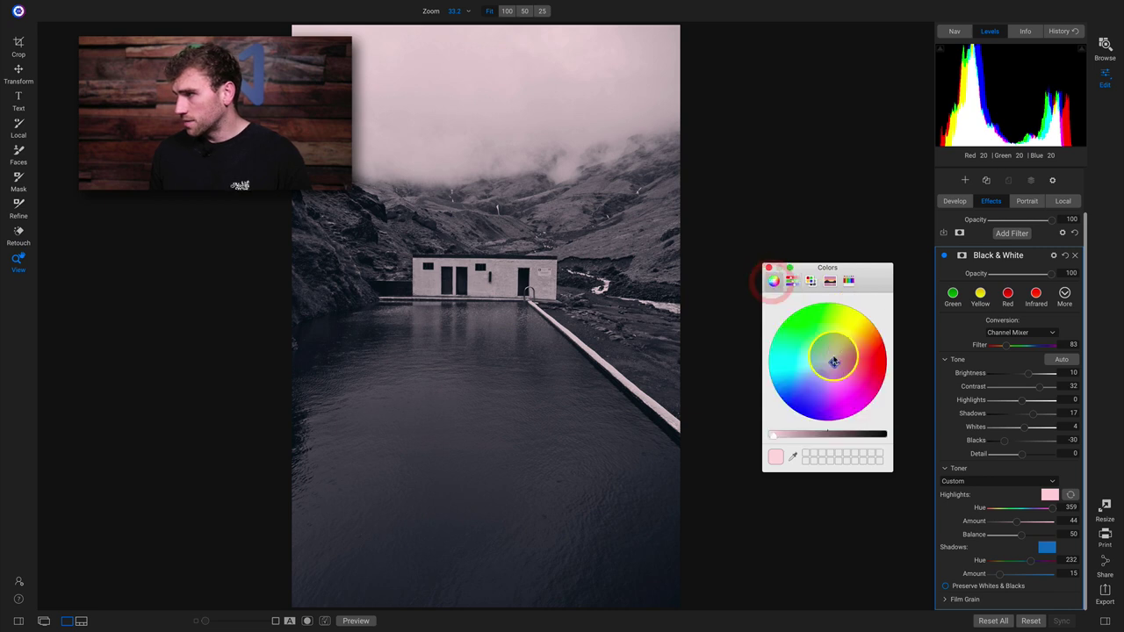
pyautogui.moveTo(856, 359); pyautogui.dragTo(911, 360)
pyautogui.click(768, 266)
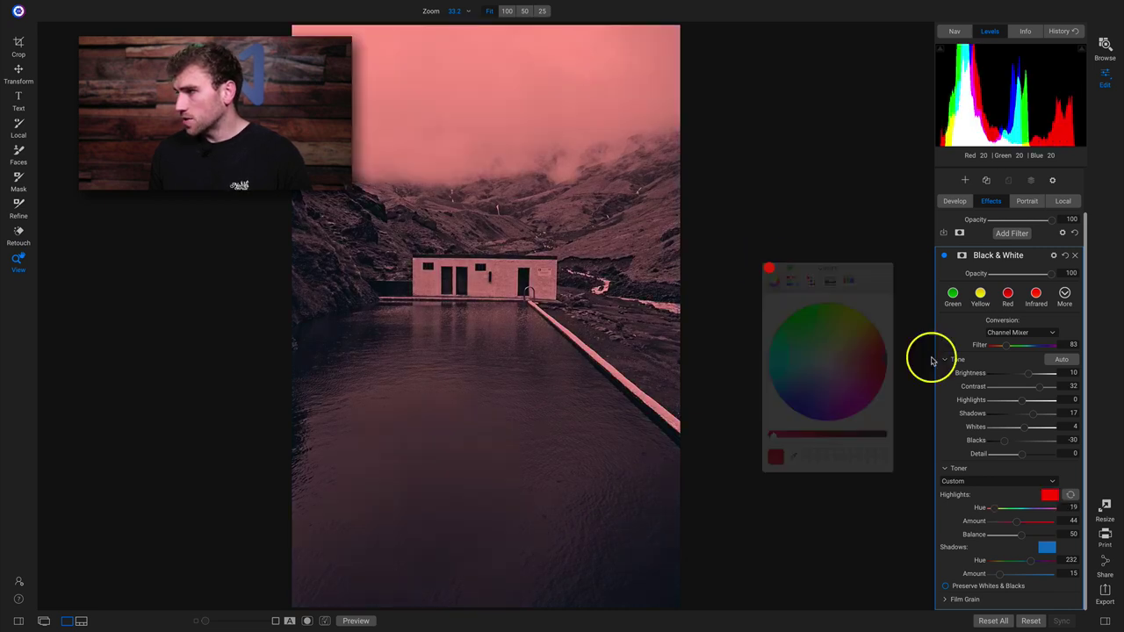
# Set the toner's Highlights Hue to 99 and Amount to 28, and try Preserve Whites & Blacks on and off
pyautogui.moveTo(995, 509); pyautogui.dragTo(1015, 530)
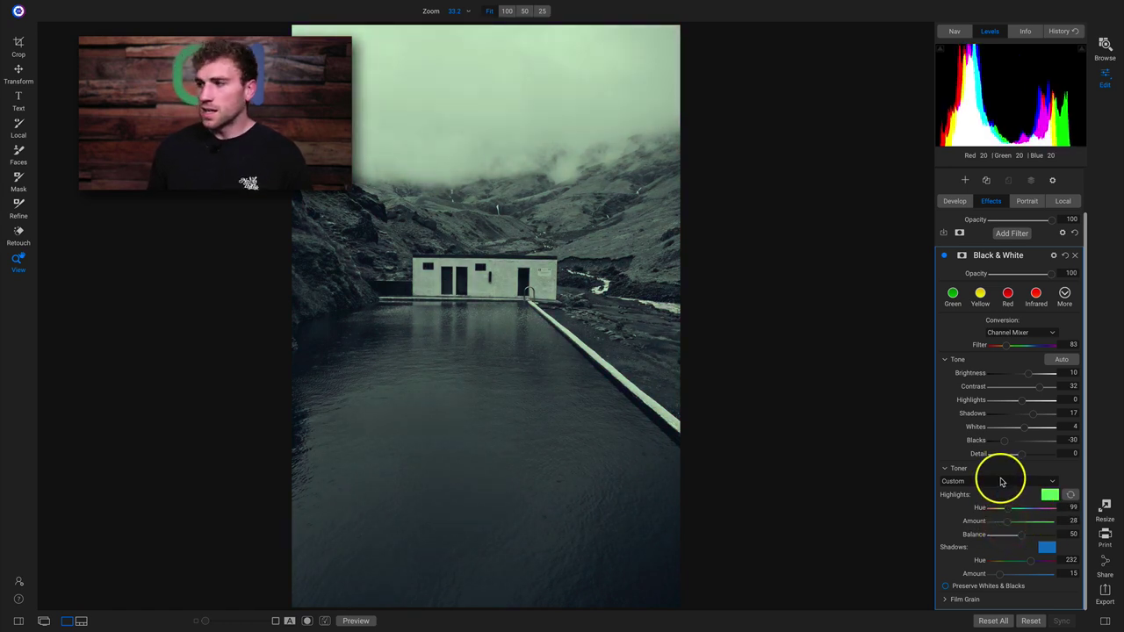
pyautogui.click(969, 590)
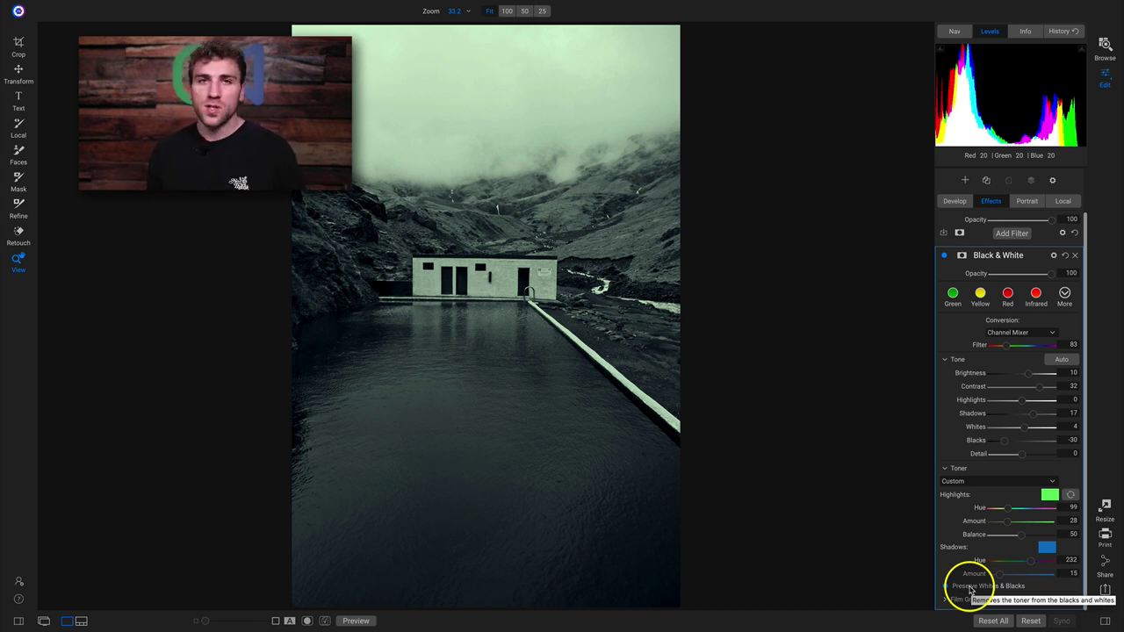
pyautogui.click(969, 590)
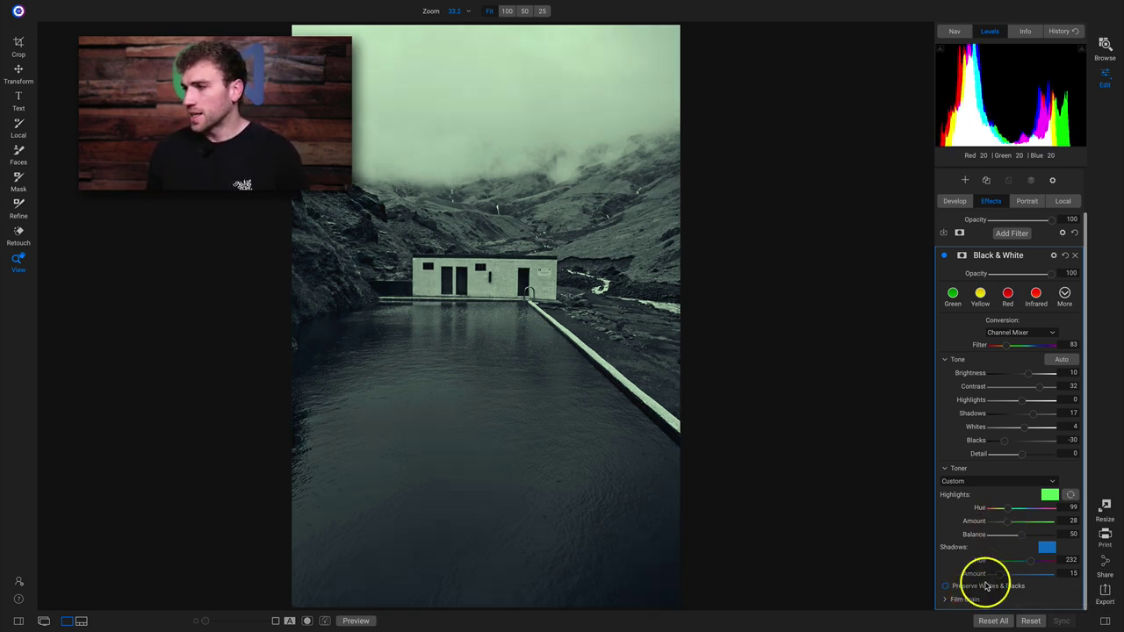
# Add Ilford Delta 3200 film grain to the Black & White filter with Amount 100 and Size 194
pyautogui.click(957, 601)
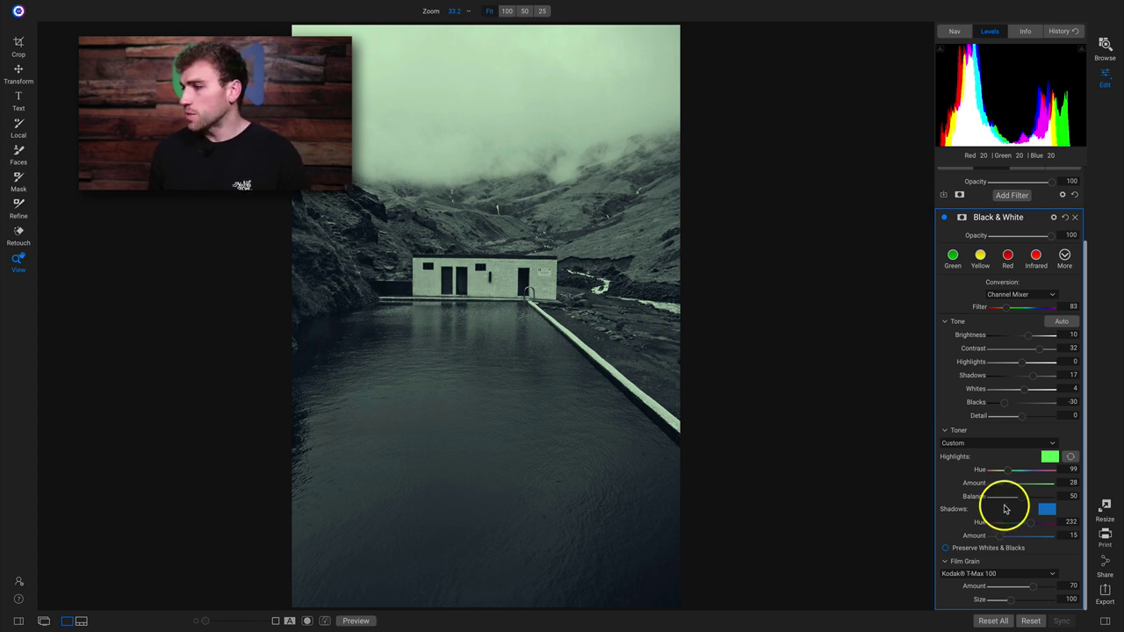
pyautogui.click(965, 575)
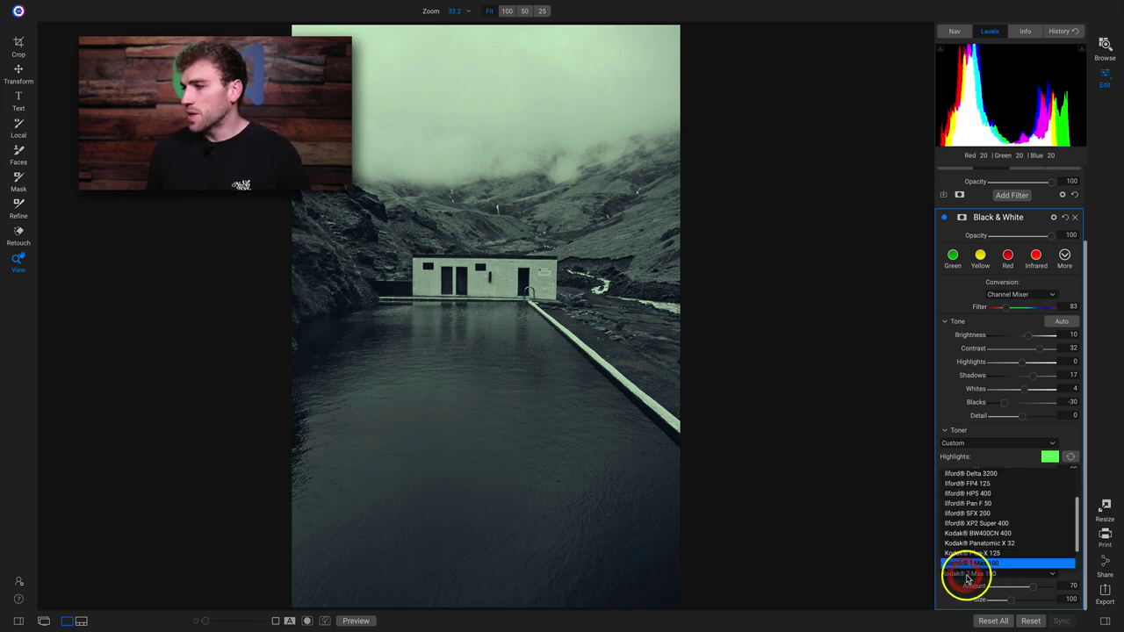
pyautogui.scroll(-1, 1015, 533)
pyautogui.scroll(3, 1010, 522)
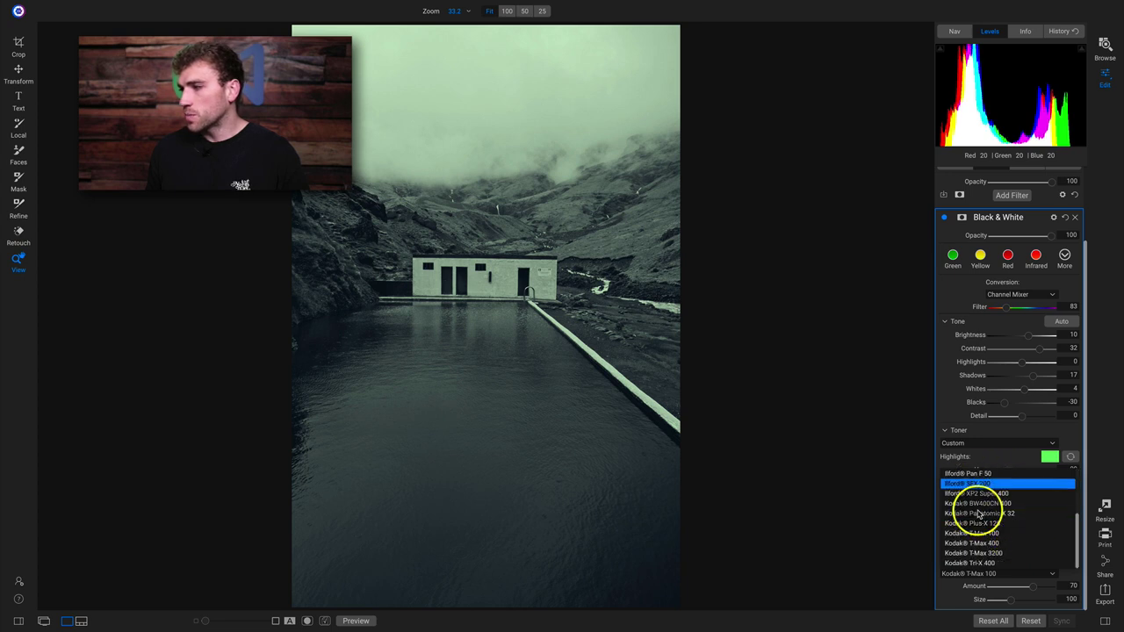
pyautogui.click(978, 497)
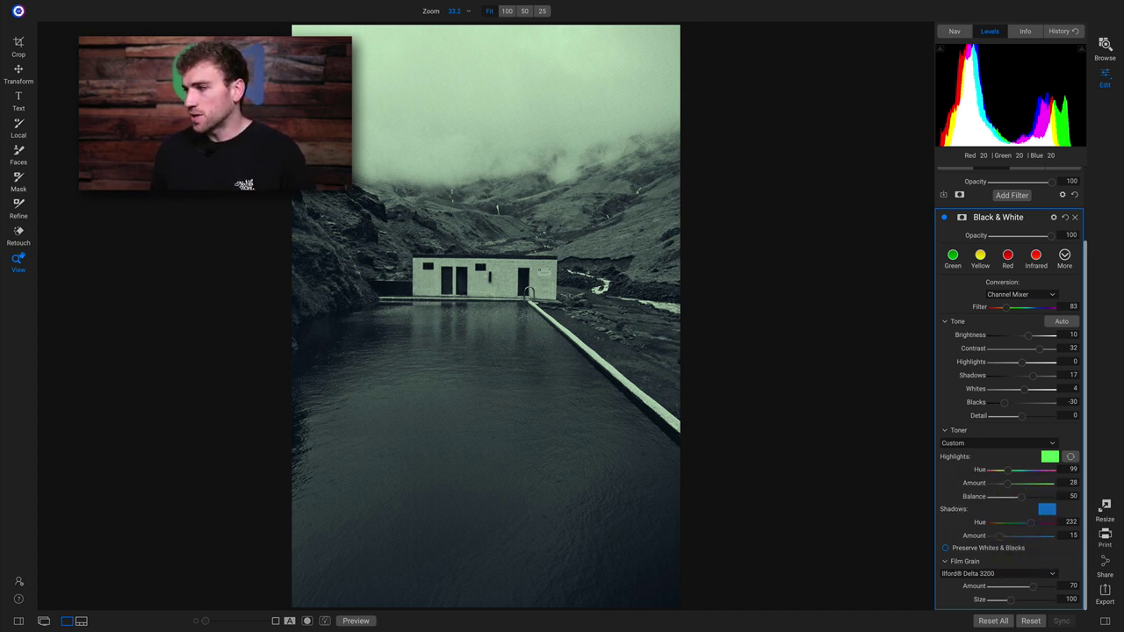
pyautogui.moveTo(1032, 585); pyautogui.dragTo(1071, 585)
pyautogui.moveTo(1006, 603); pyautogui.dragTo(1049, 599)
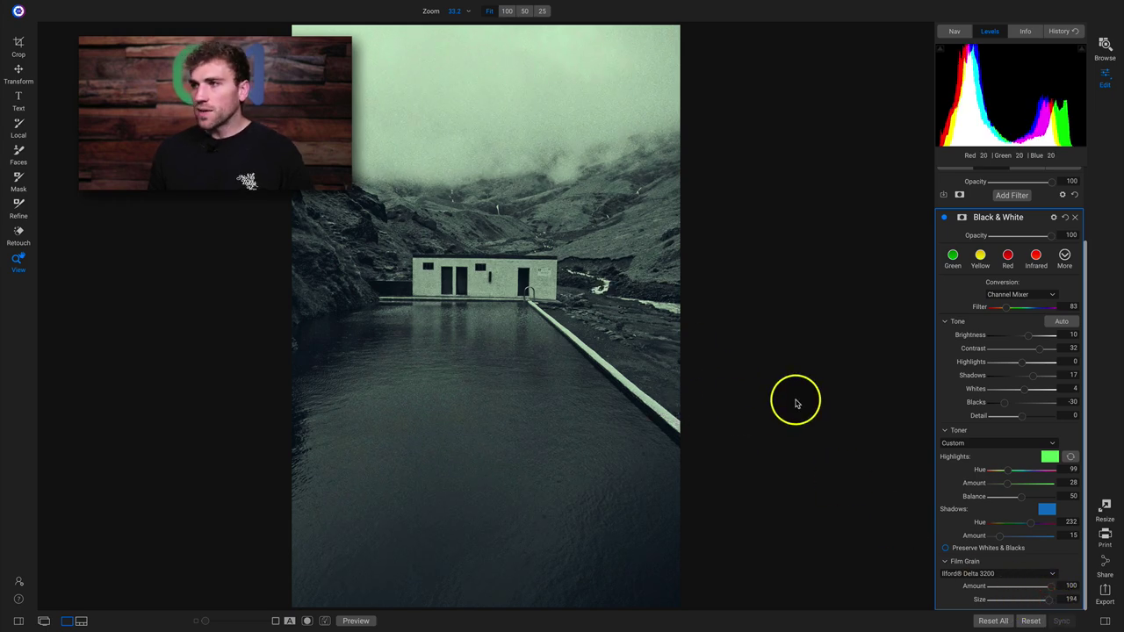
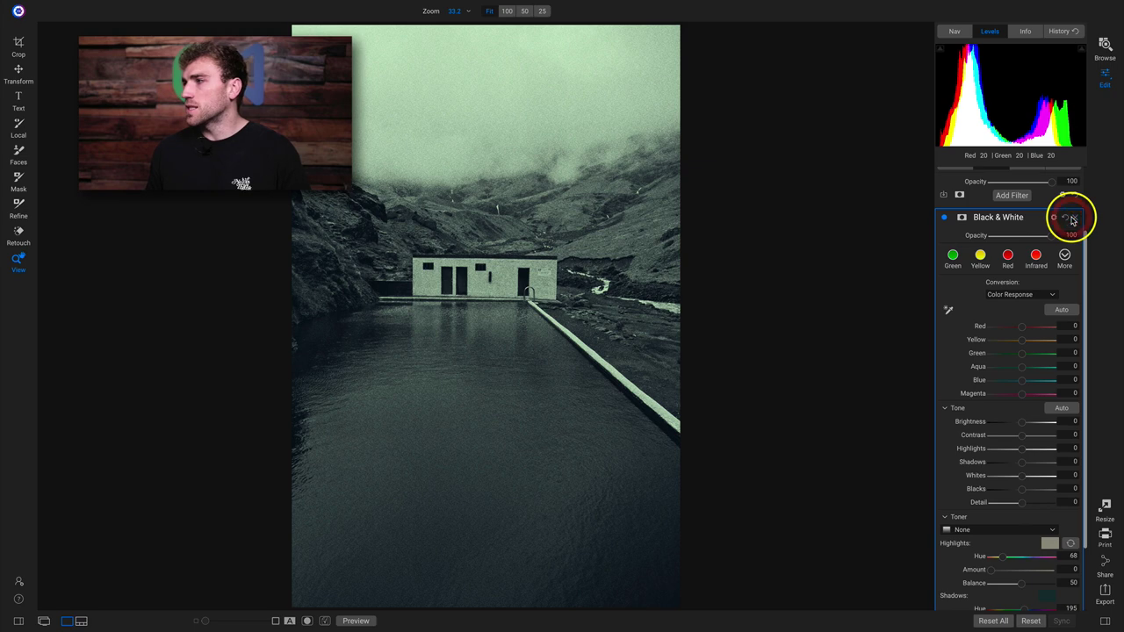
# Add a fresh Black & White filter to the photo and set its blending mode to Luminosity
pyautogui.click(1010, 281)
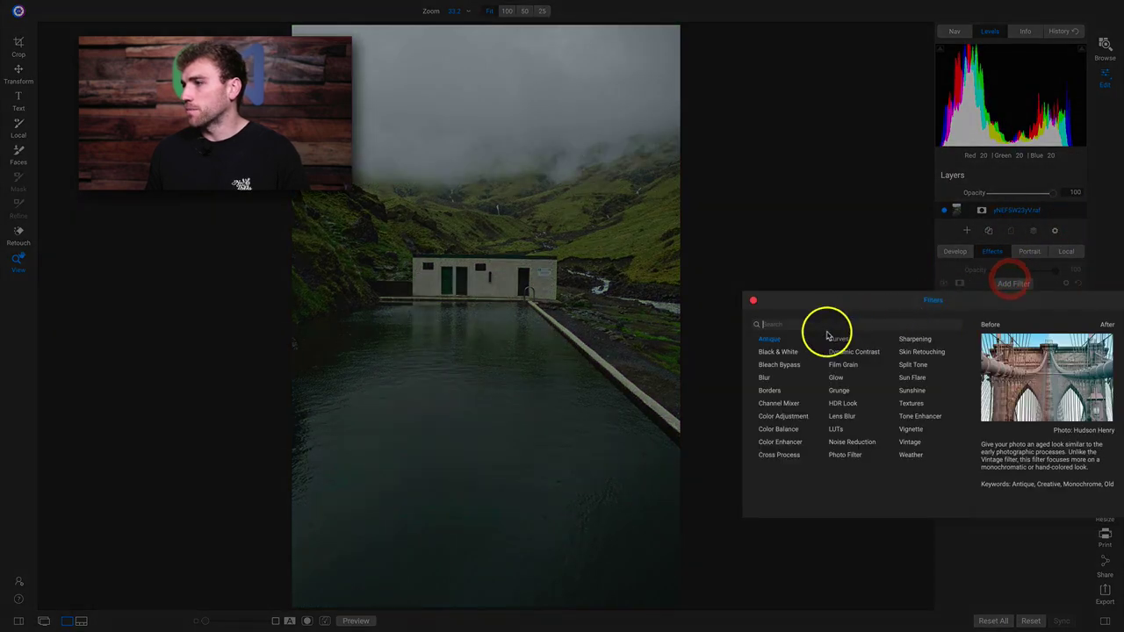
pyautogui.click(790, 348)
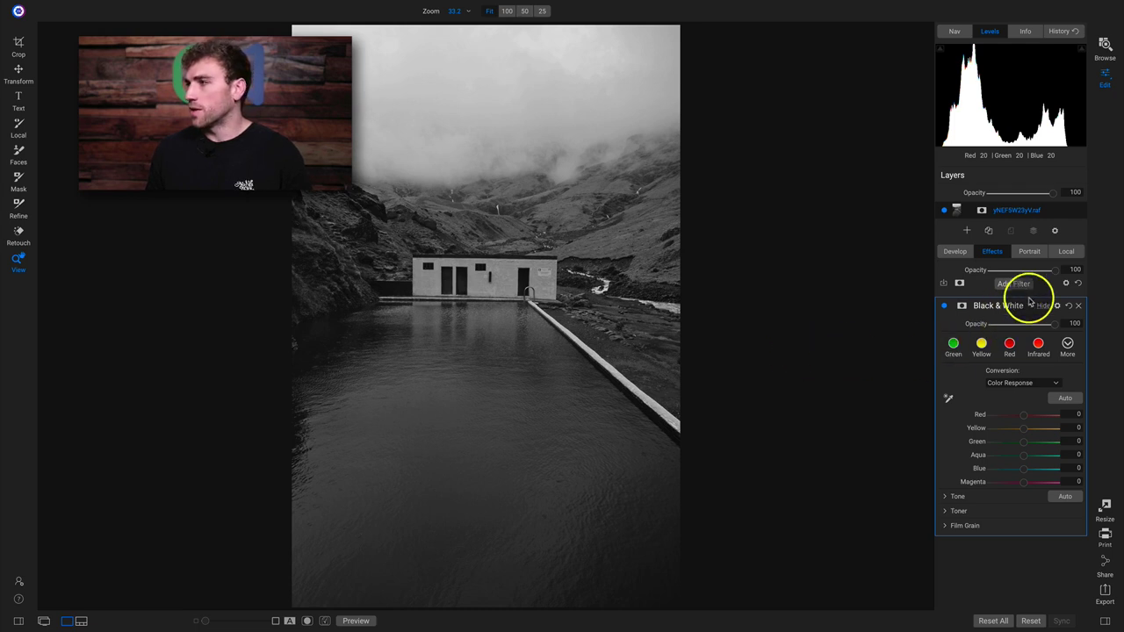
pyautogui.click(1057, 306)
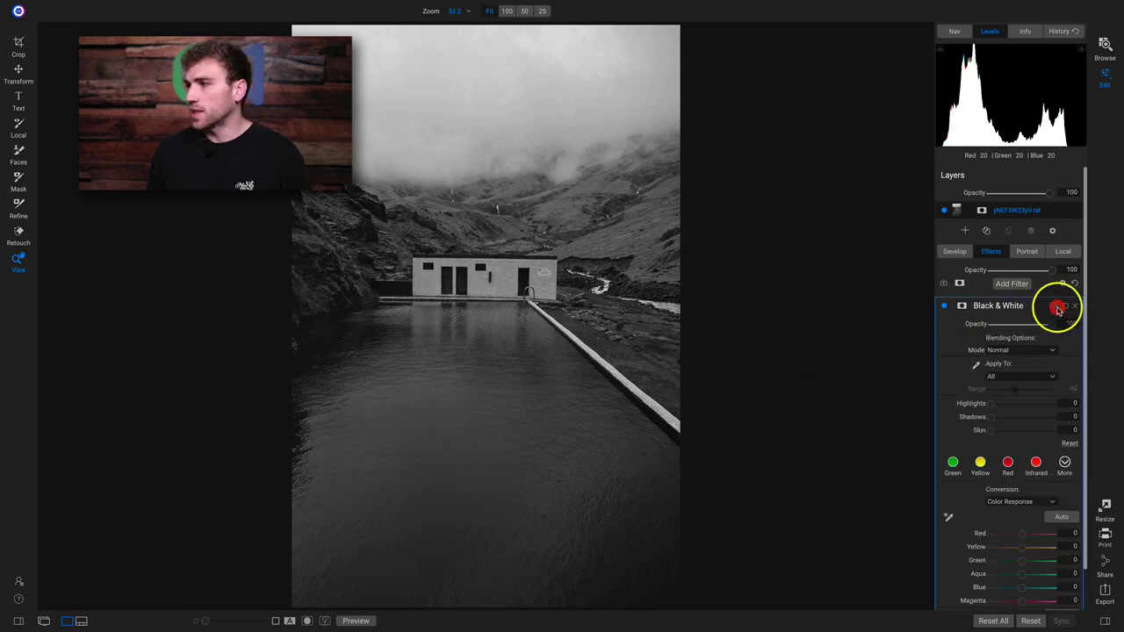
pyautogui.click(1008, 351)
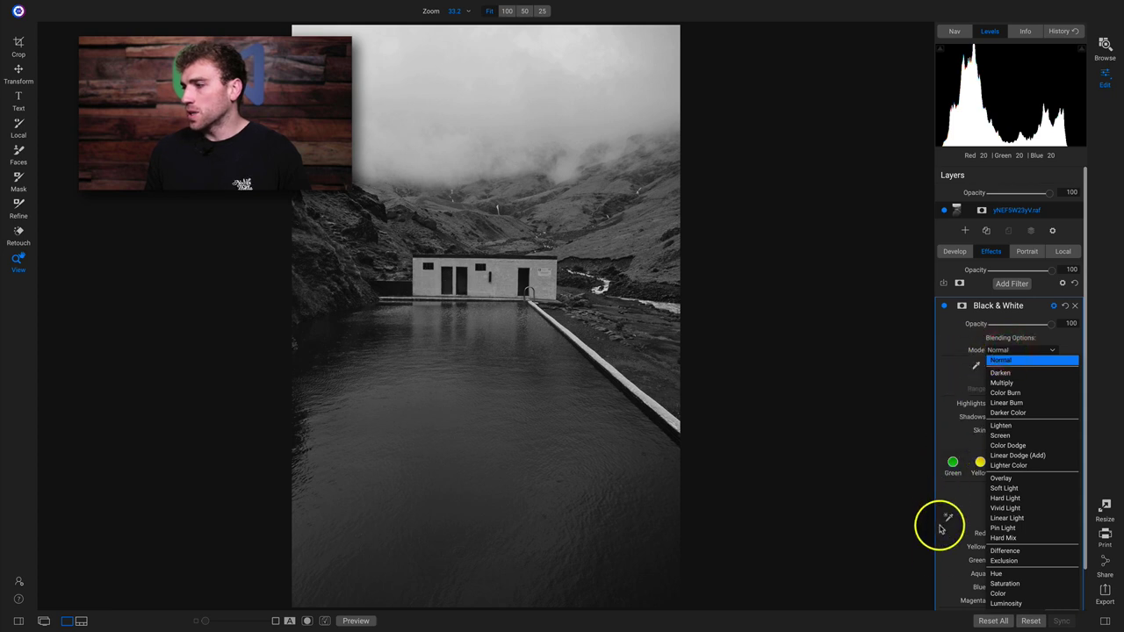
pyautogui.click(1000, 605)
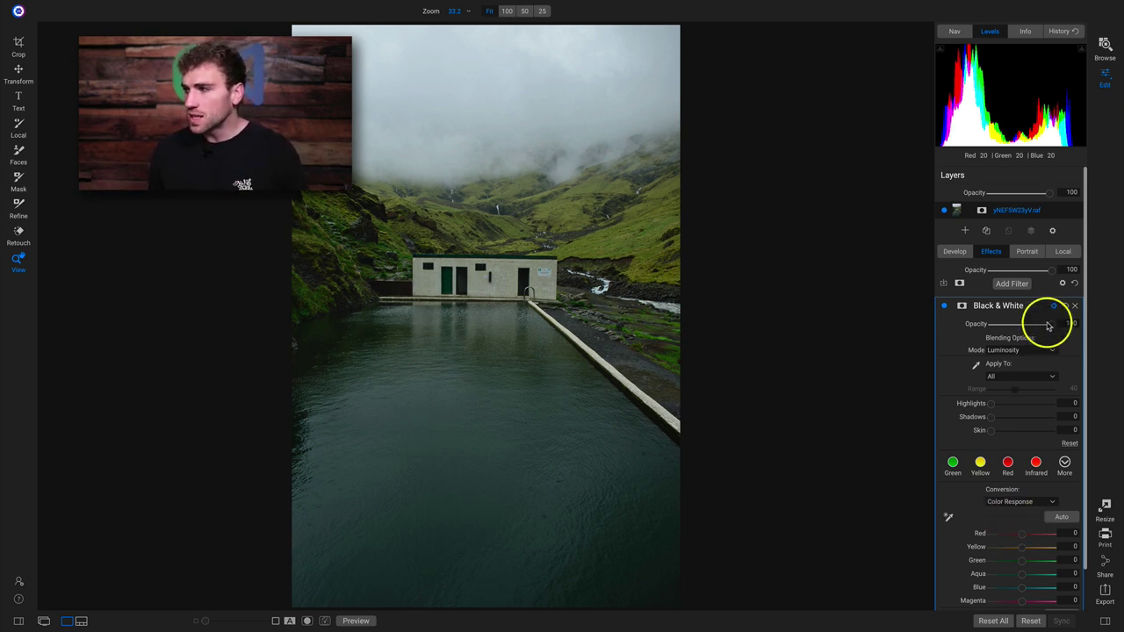
# Inspect the hillside at 100% zoom and adjust its luminosity in the color response by setting Green to 40 and Yellow to 4
pyautogui.scroll(-1, 1039, 325)
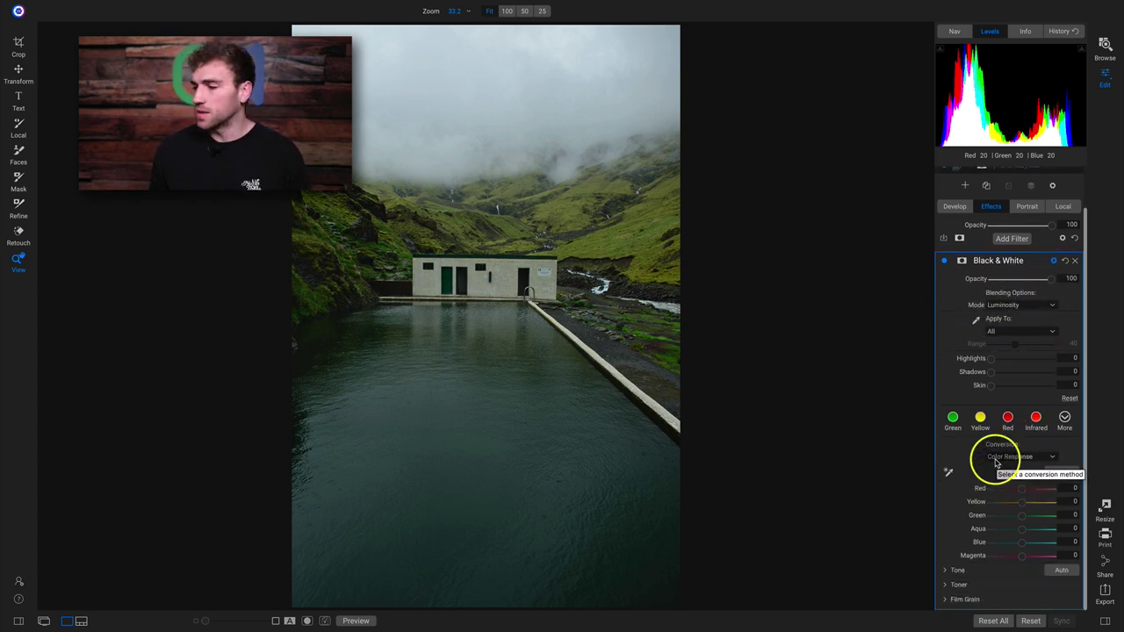
pyautogui.click(565, 242)
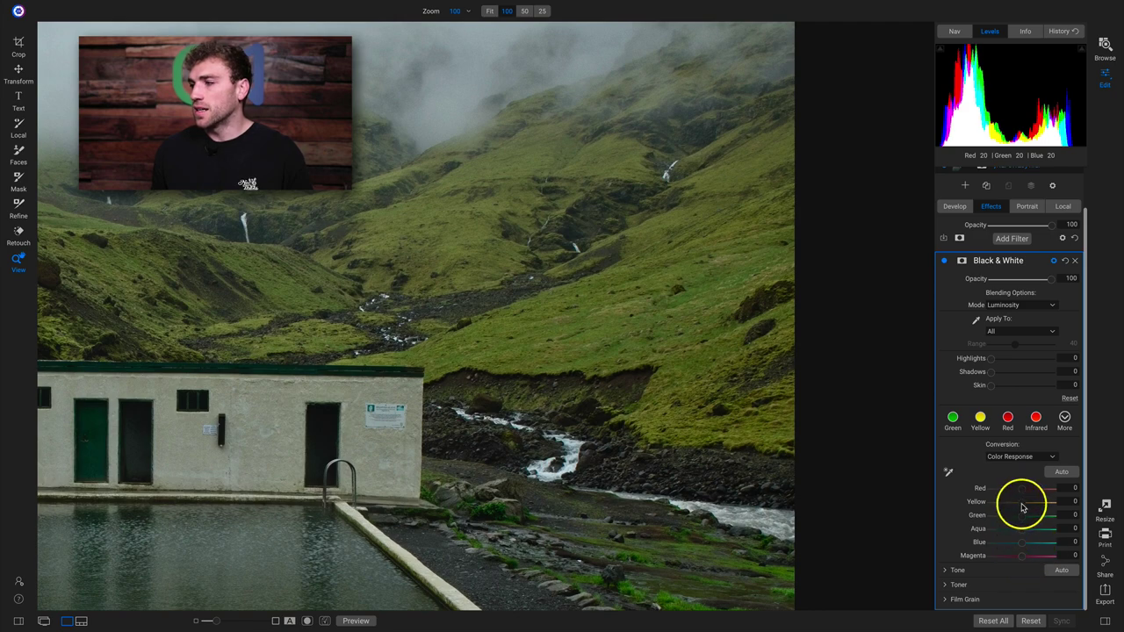
pyautogui.moveTo(1023, 501)
pyautogui.mouseDown()
pyautogui.moveTo(1048, 501)
pyautogui.moveTo(993, 503)
pyautogui.moveTo(1056, 504)
pyautogui.moveTo(995, 504)
pyautogui.moveTo(1032, 504)
pyautogui.mouseUp()
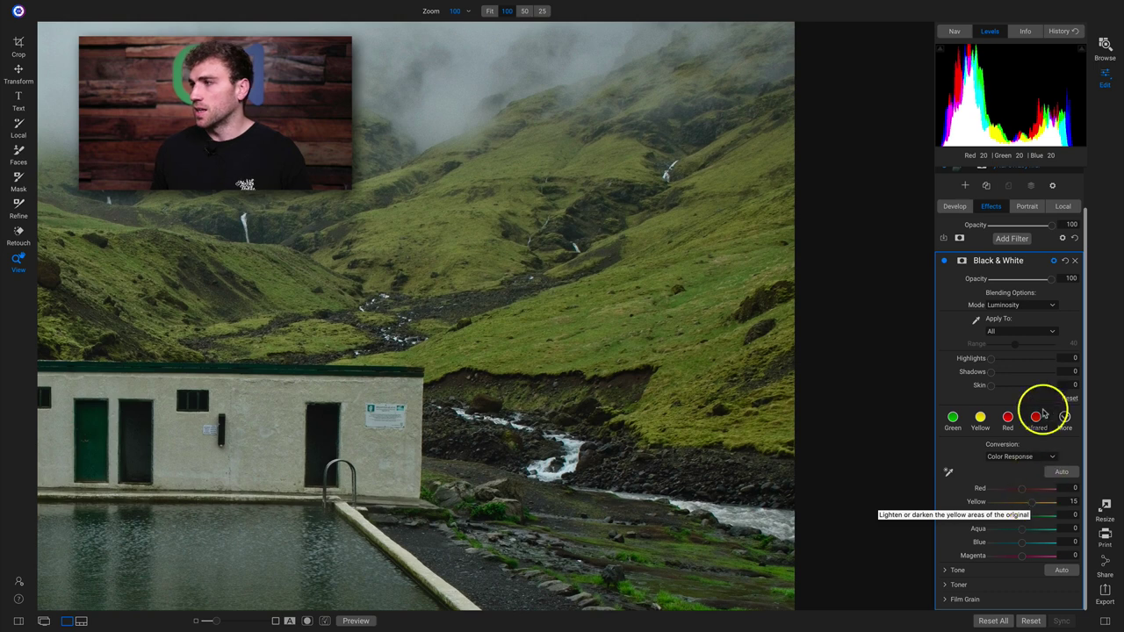
pyautogui.moveTo(1018, 515)
pyautogui.mouseDown()
pyautogui.moveTo(1050, 519)
pyautogui.moveTo(1010, 499)
pyautogui.moveTo(1023, 506)
pyautogui.mouseUp()
pyautogui.click(1016, 502)
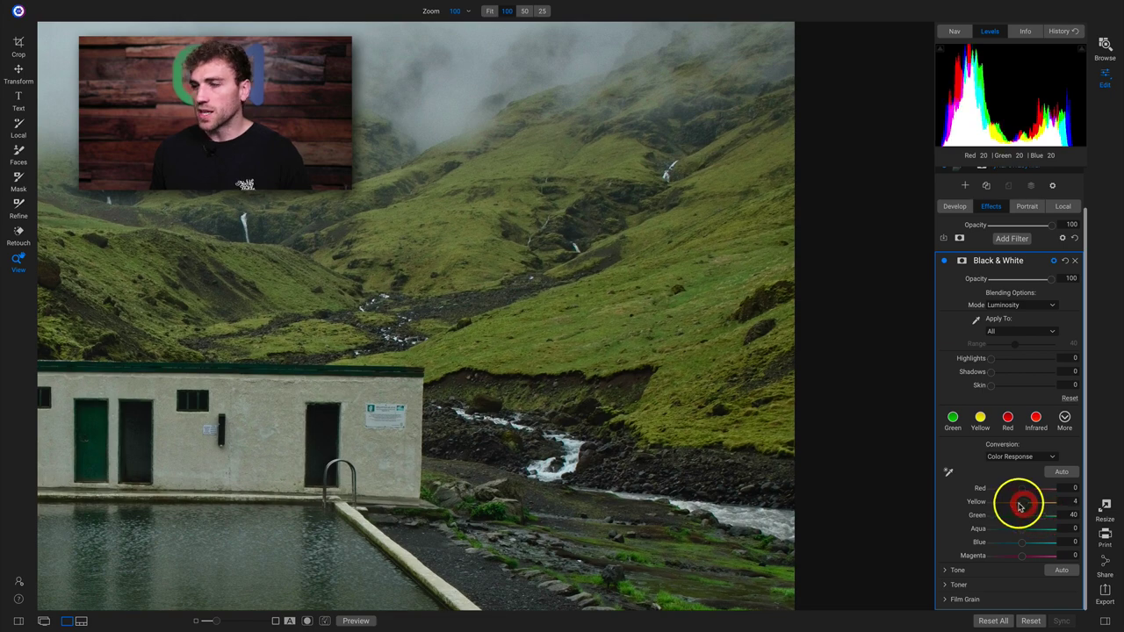
# Bring the pool water into view at 100% zoom and darken its Aqua luminosity in the color response
pyautogui.moveTo(512, 493); pyautogui.dragTo(678, 232)
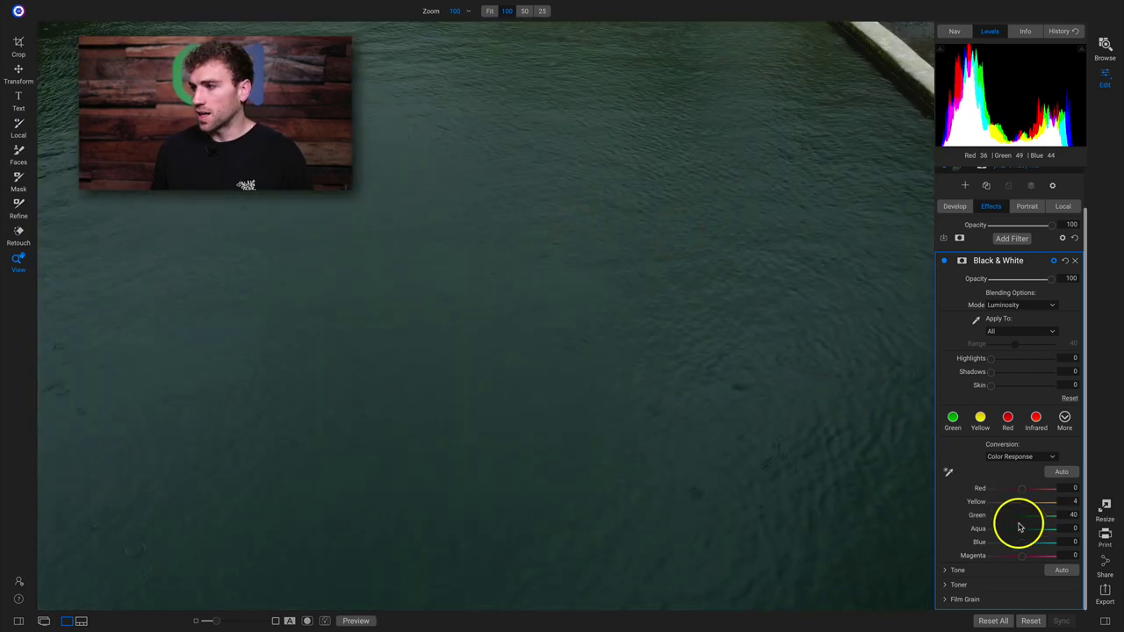
pyautogui.moveTo(1021, 527)
pyautogui.mouseDown()
pyautogui.moveTo(986, 529)
pyautogui.moveTo(1040, 534)
pyautogui.moveTo(1010, 530)
pyautogui.mouseUp()
pyautogui.click(694, 391)
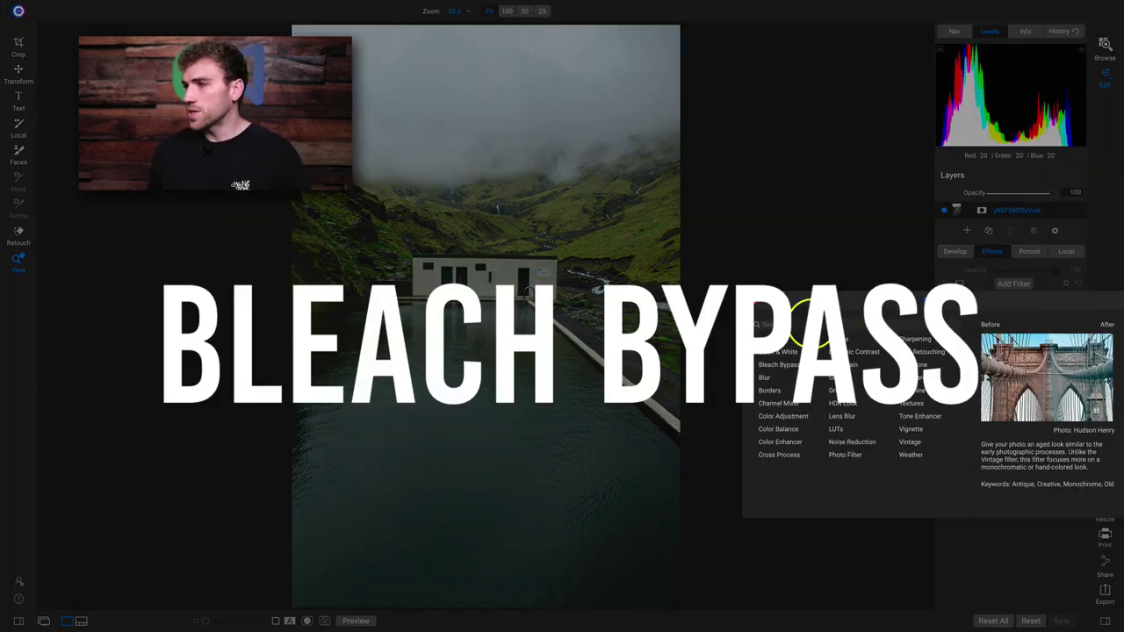
# Add a Bleach Bypass filter to the landscape photo
pyautogui.click(776, 366)
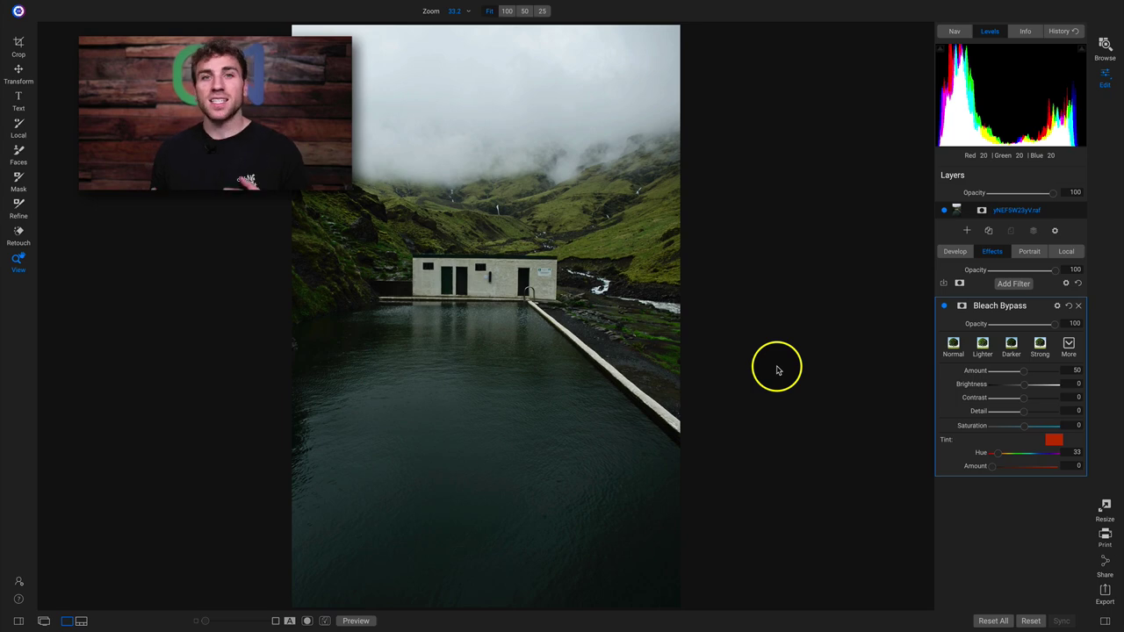
pyautogui.click(1013, 282)
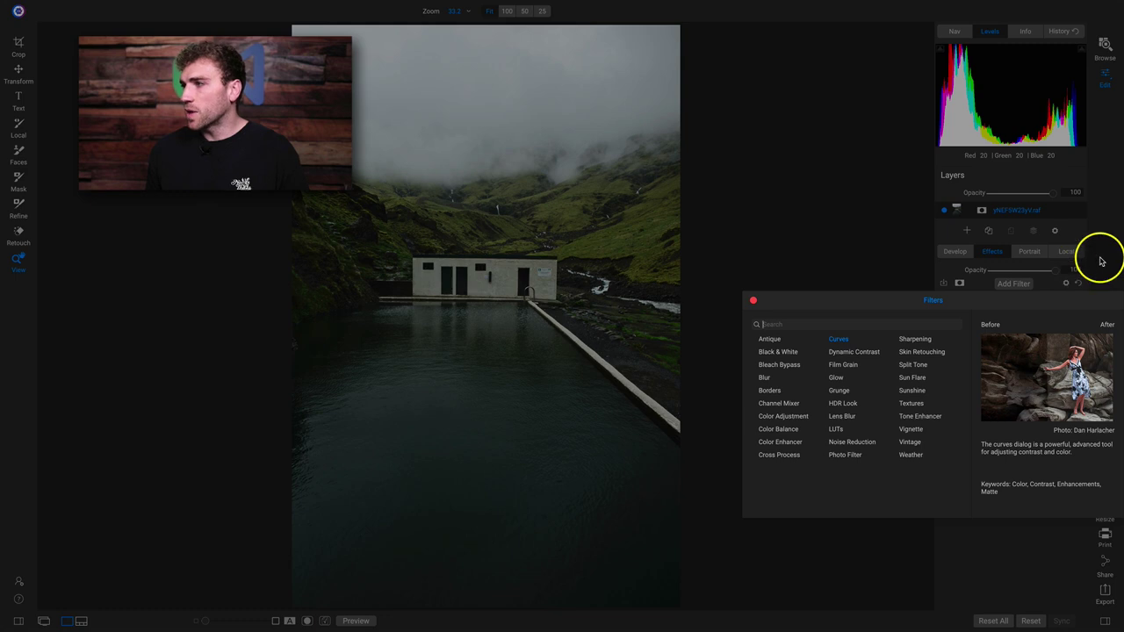
pyautogui.click(753, 300)
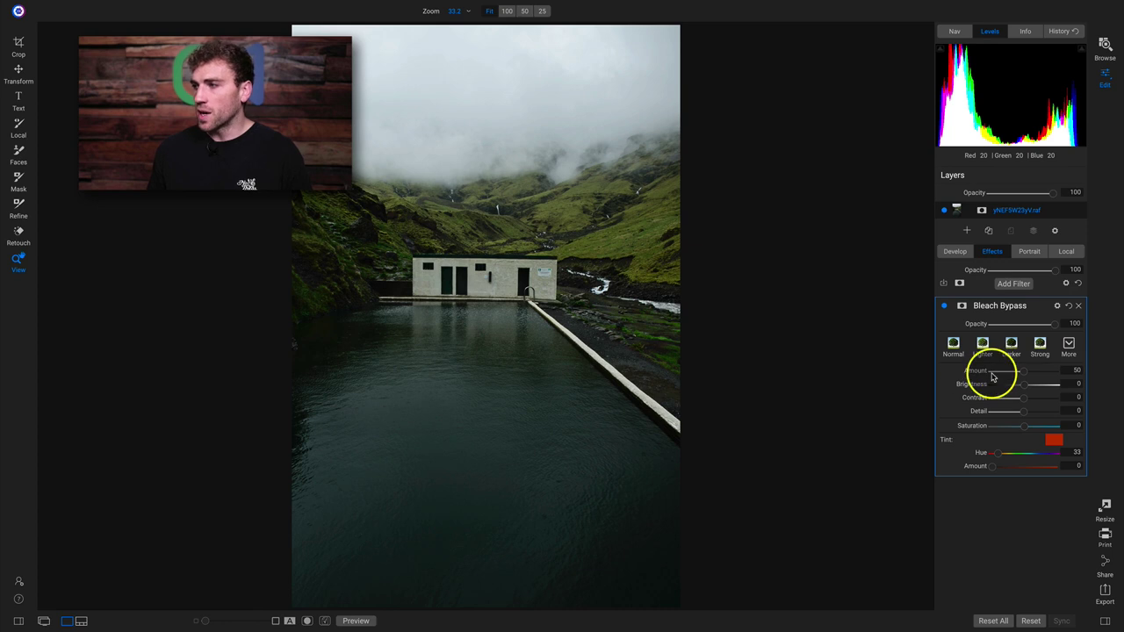
# Try Bleach Bypass with Amount 69, Brightness 38, Contrast 26, Detail 7 and Saturation 28
pyautogui.moveTo(1024, 377)
pyautogui.mouseDown()
pyautogui.moveTo(998, 378)
pyautogui.moveTo(1051, 377)
pyautogui.moveTo(1001, 374)
pyautogui.moveTo(1036, 374)
pyautogui.mouseUp()
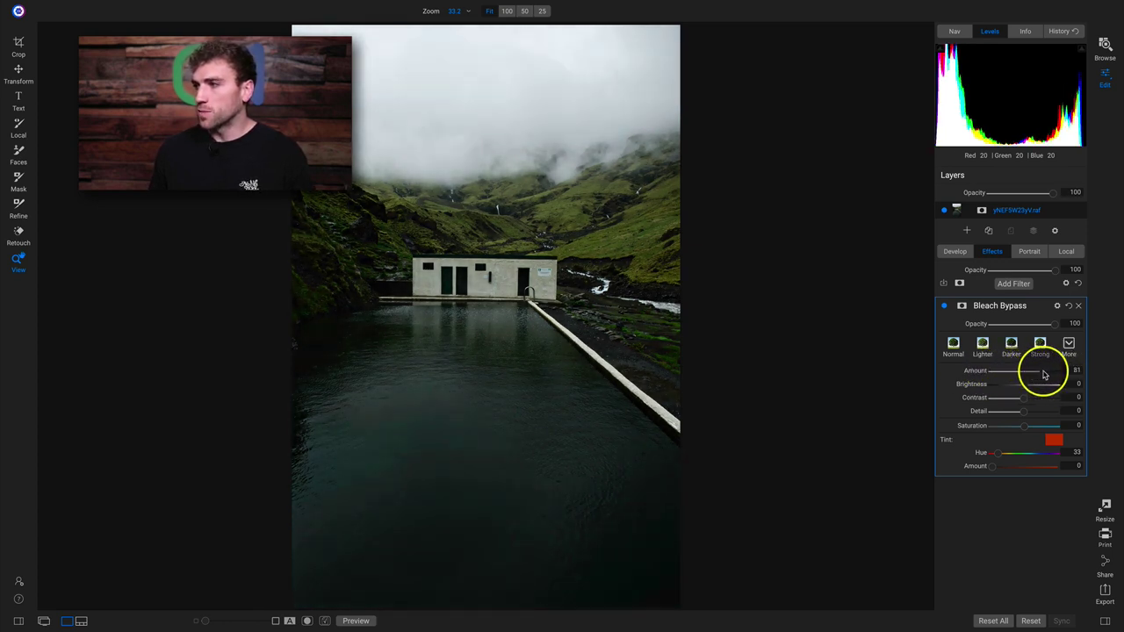
pyautogui.click(1036, 374)
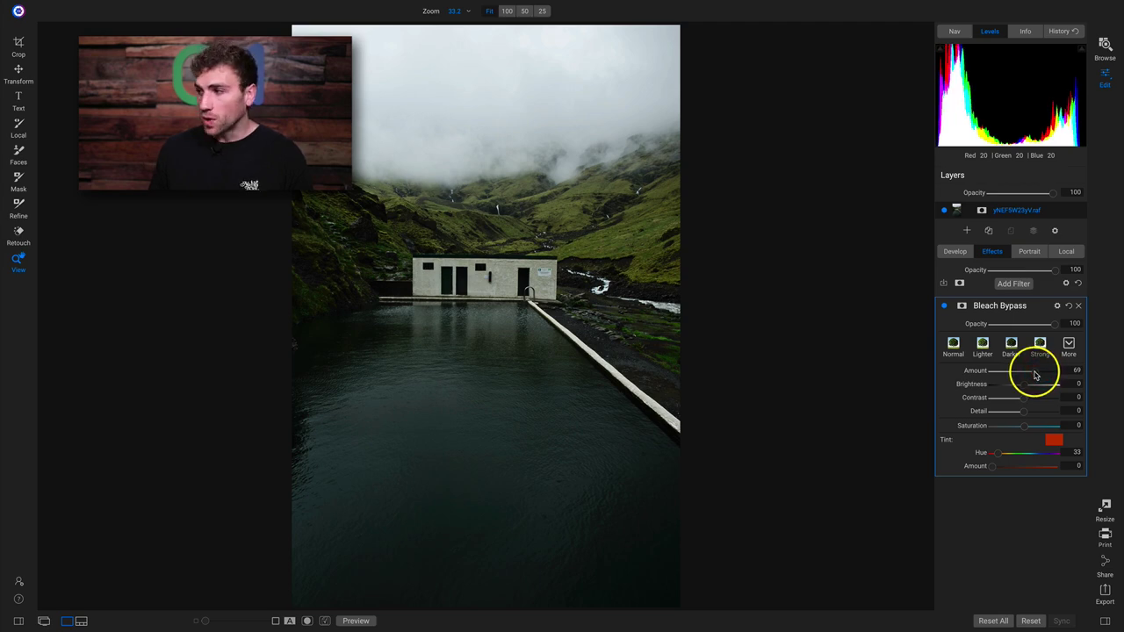
pyautogui.moveTo(1023, 384)
pyautogui.mouseDown()
pyautogui.moveTo(1056, 388)
pyautogui.moveTo(1007, 391)
pyautogui.mouseUp()
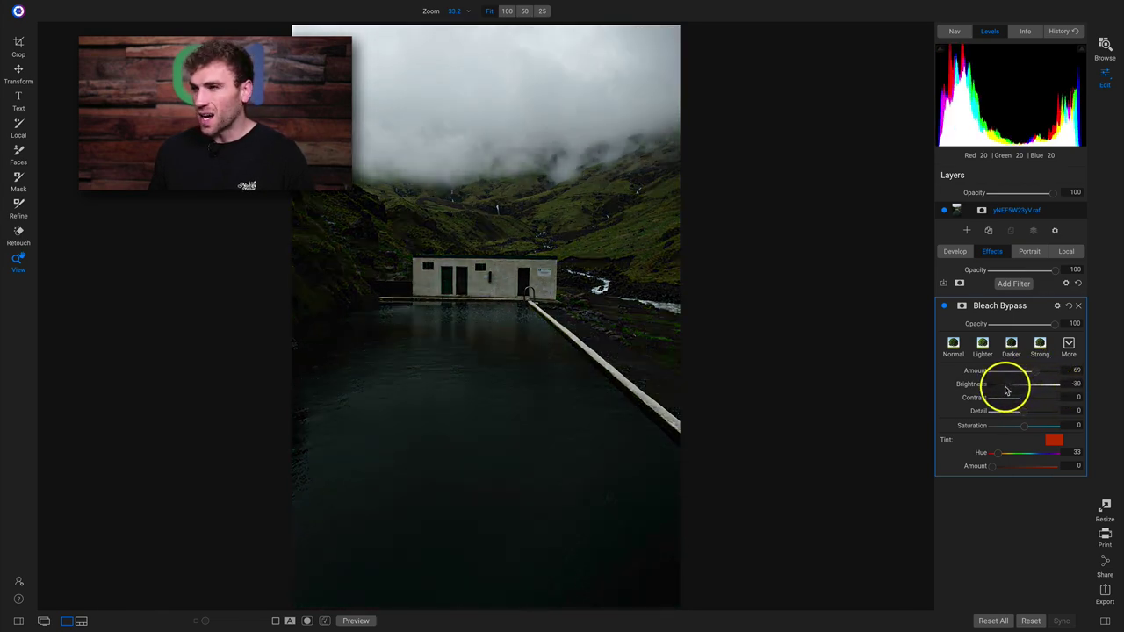
pyautogui.moveTo(1003, 389); pyautogui.dragTo(1025, 411)
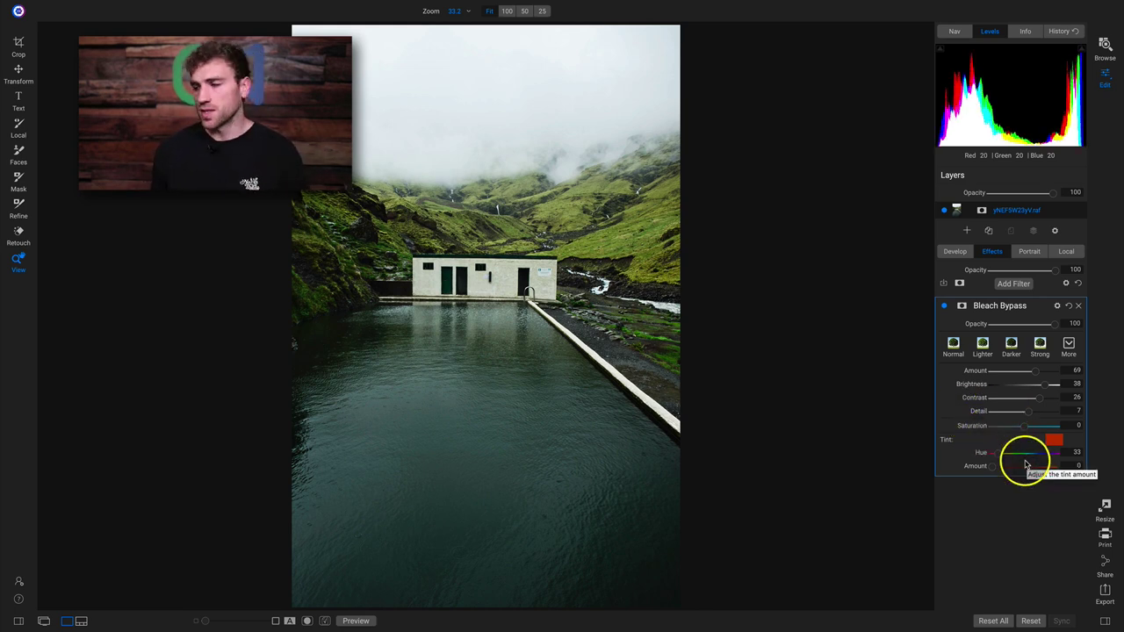
pyautogui.moveTo(1026, 427)
pyautogui.mouseDown()
pyautogui.moveTo(1052, 428)
pyautogui.moveTo(1040, 430)
pyautogui.mouseUp()
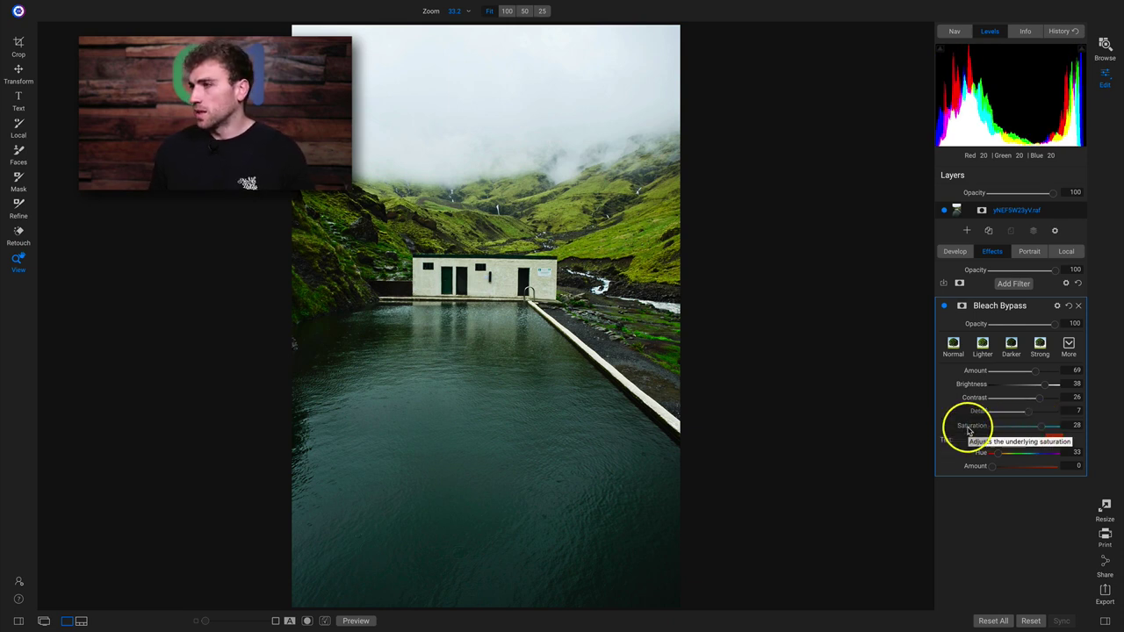
# Reset the Bleach Bypass filter and apply the green-tinted style listed between Normal and Strong
pyautogui.click(1069, 309)
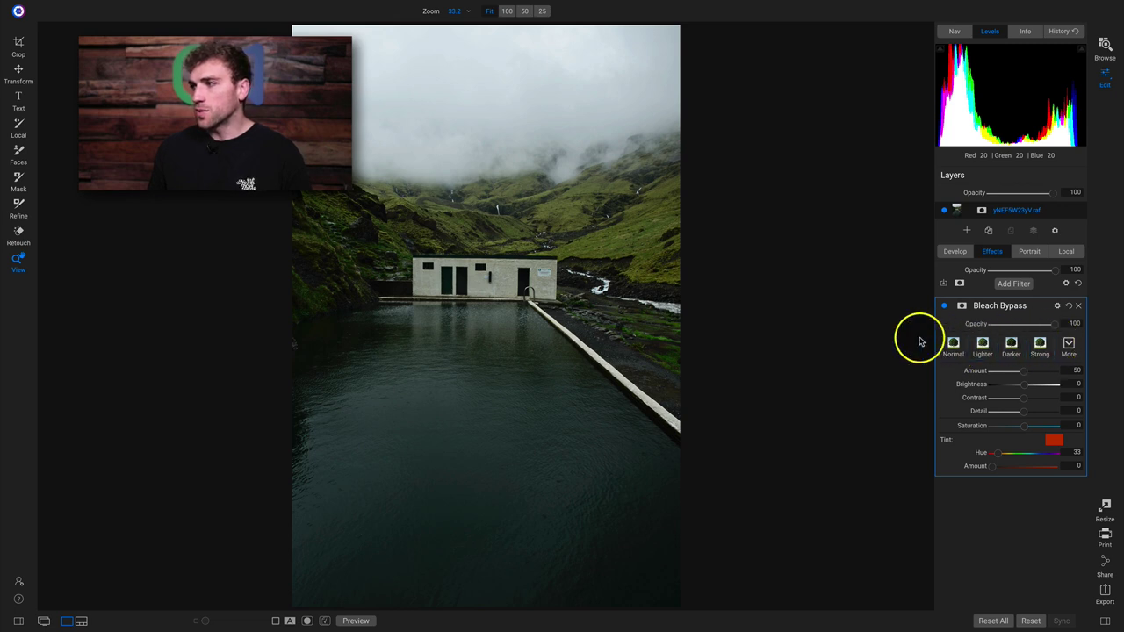
pyautogui.click(1067, 344)
pyautogui.click(1067, 344)
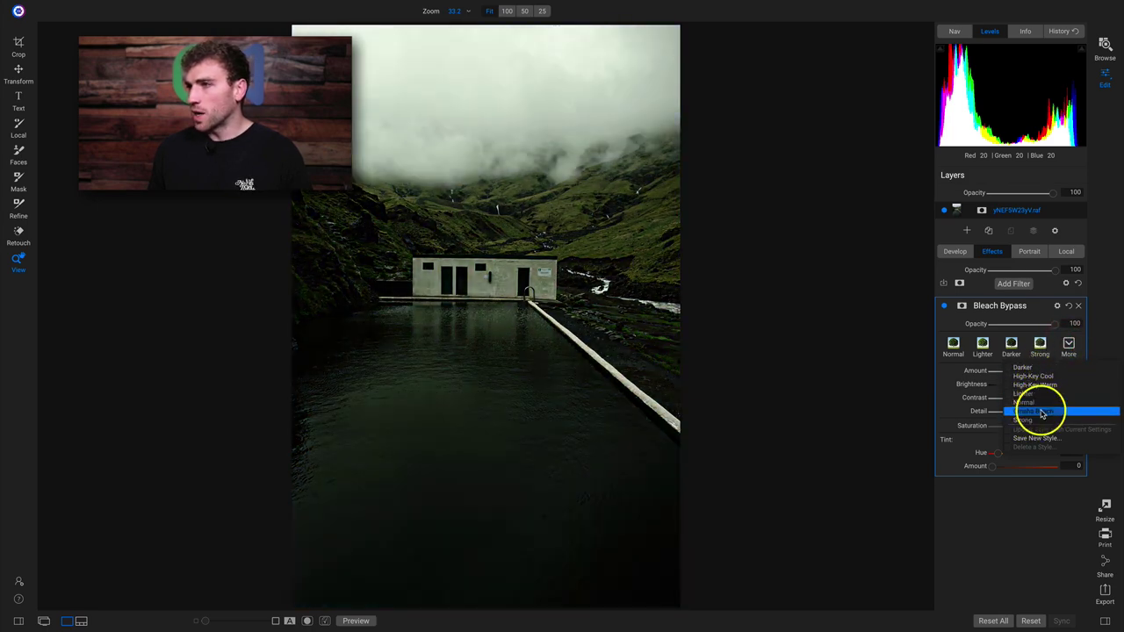
pyautogui.click(1041, 412)
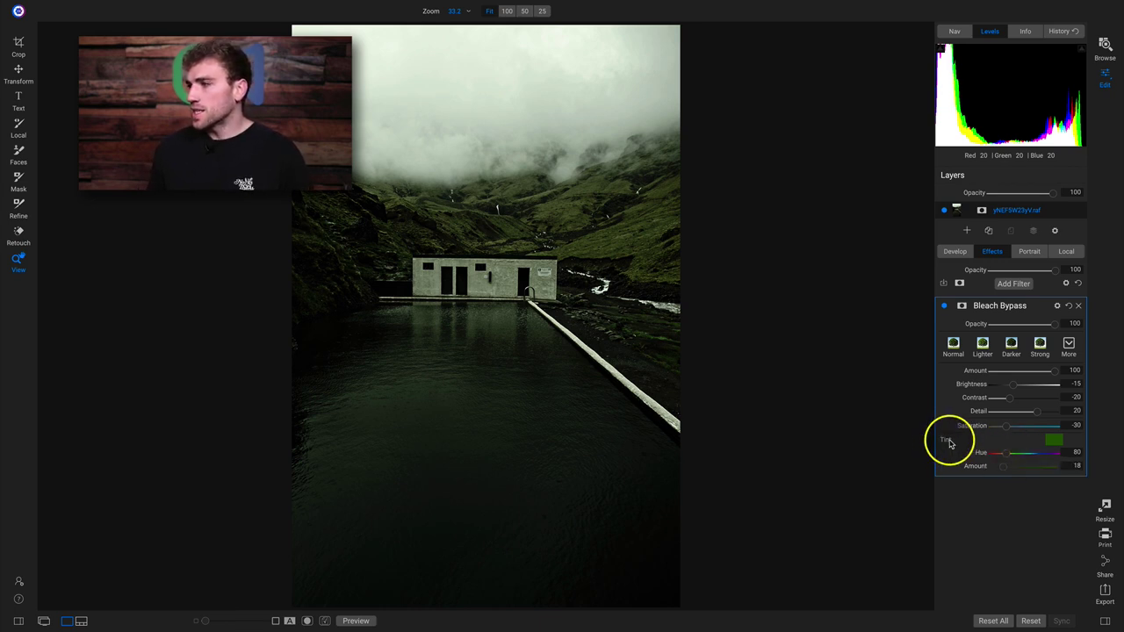
# Try a purple tint for the Bleach Bypass filter, and choose a bright yellow-green from the color wheel instead
pyautogui.click(1054, 443)
pyautogui.moveTo(865, 378)
pyautogui.mouseDown()
pyautogui.moveTo(835, 319)
pyautogui.moveTo(804, 330)
pyautogui.moveTo(813, 389)
pyautogui.moveTo(831, 399)
pyautogui.moveTo(810, 431)
pyautogui.moveTo(786, 436)
pyautogui.mouseUp()
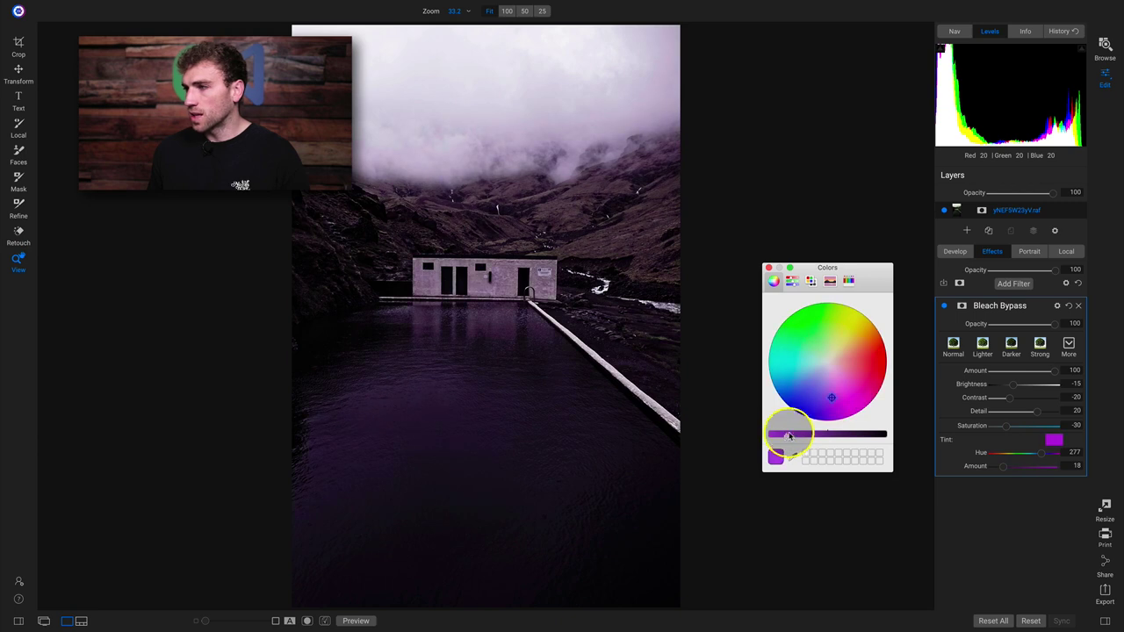
pyautogui.moveTo(831, 397); pyautogui.dragTo(848, 307)
pyautogui.click(769, 267)
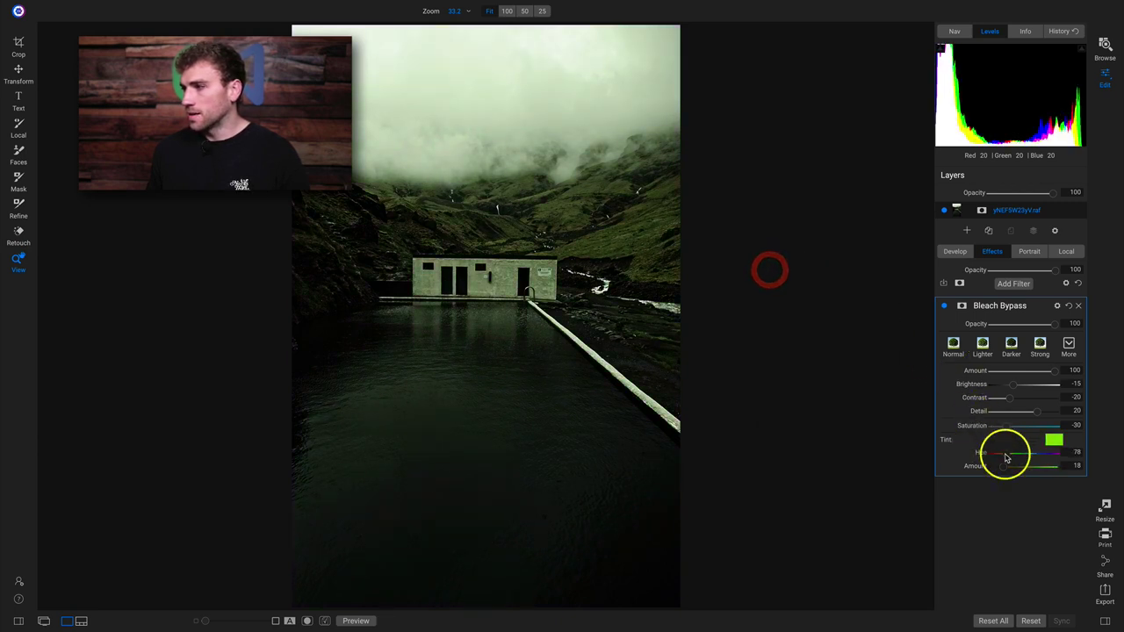
# Set the Bleach Bypass tint to Hue 290 and Amount 12, and raise the filter's Brightness to 20
pyautogui.moveTo(1000, 468); pyautogui.dragTo(1027, 472)
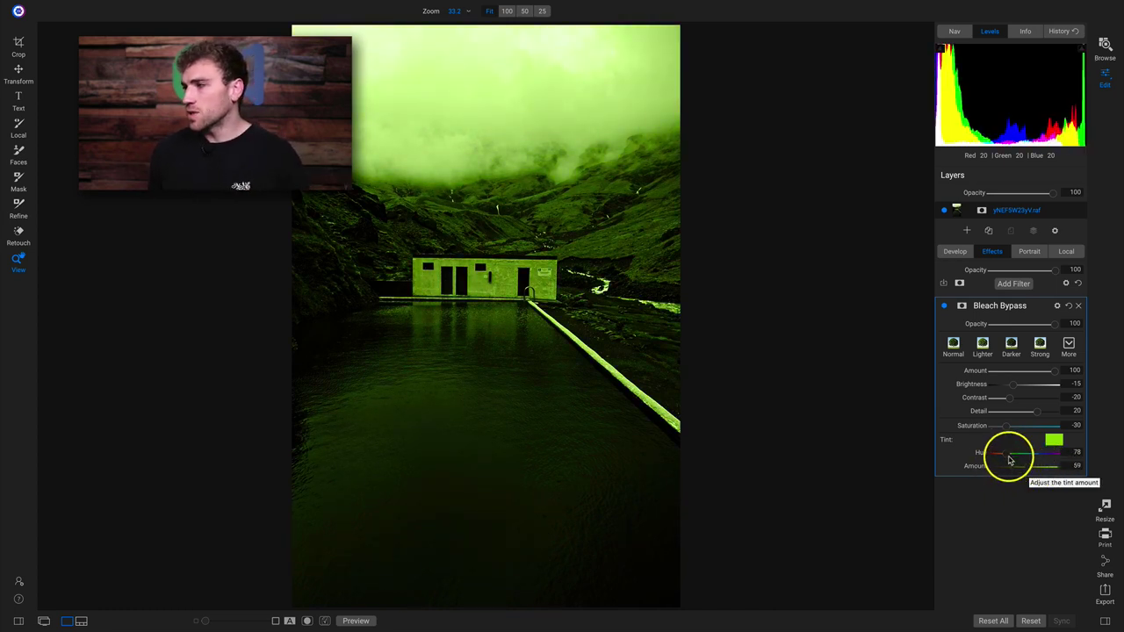
pyautogui.moveTo(1006, 452)
pyautogui.mouseDown()
pyautogui.moveTo(1074, 460)
pyautogui.moveTo(986, 456)
pyautogui.moveTo(1043, 453)
pyautogui.moveTo(1028, 473)
pyautogui.moveTo(1011, 472)
pyautogui.mouseUp()
pyautogui.moveTo(1013, 384); pyautogui.dragTo(1039, 384)
pyautogui.moveTo(1010, 473); pyautogui.dragTo(999, 472)
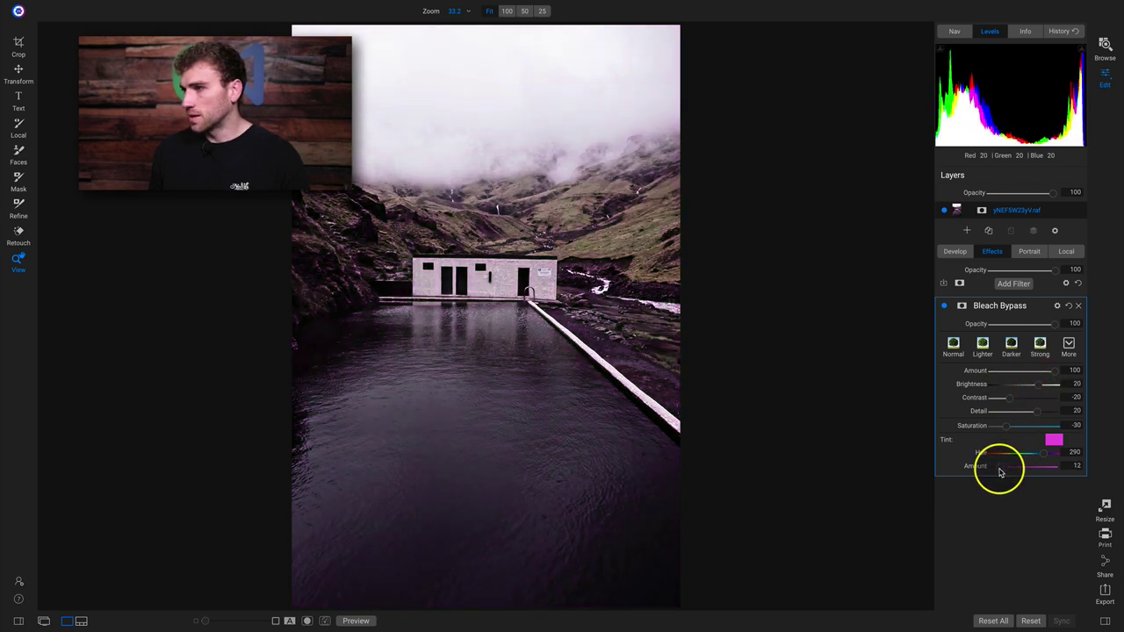
pyautogui.click(998, 471)
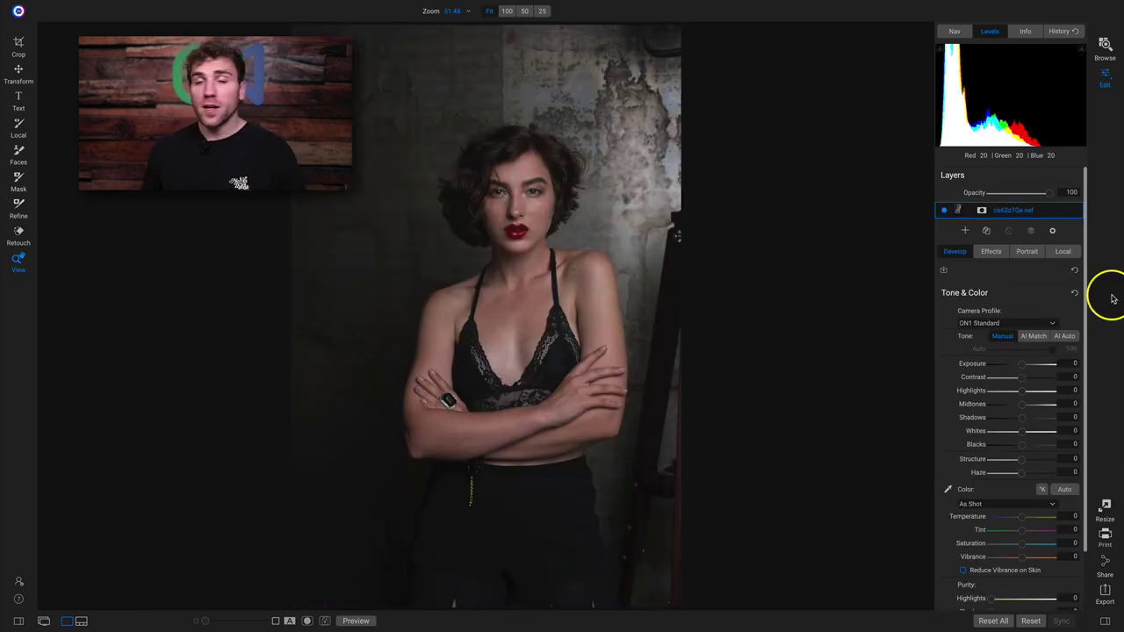
# Add a Blur filter to the studio portrait photo
pyautogui.click(992, 251)
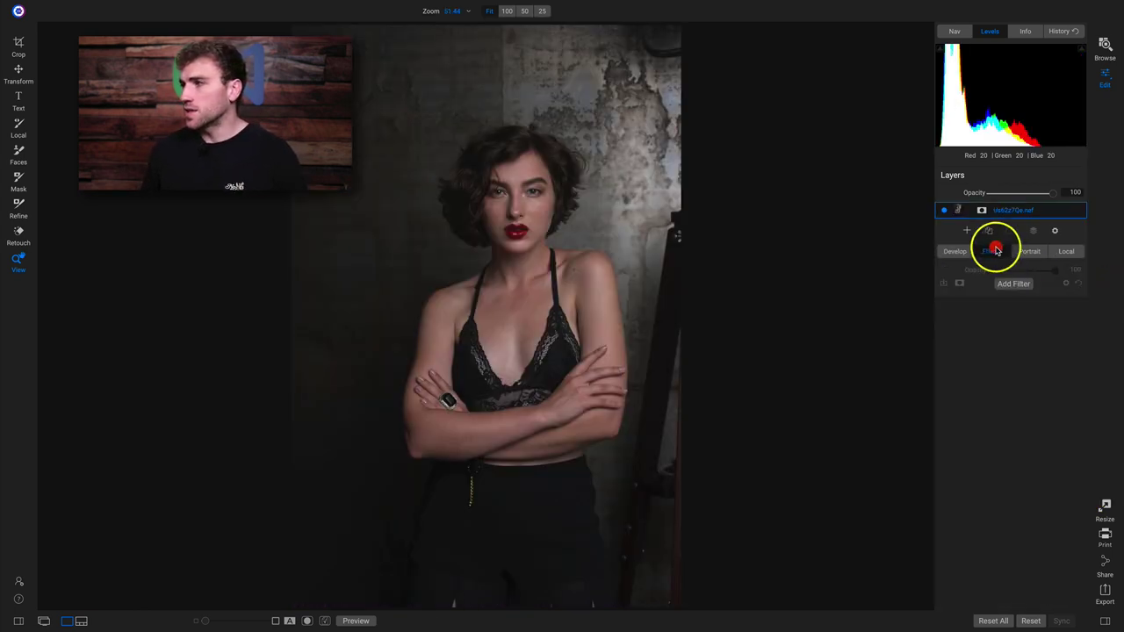
pyautogui.click(1012, 283)
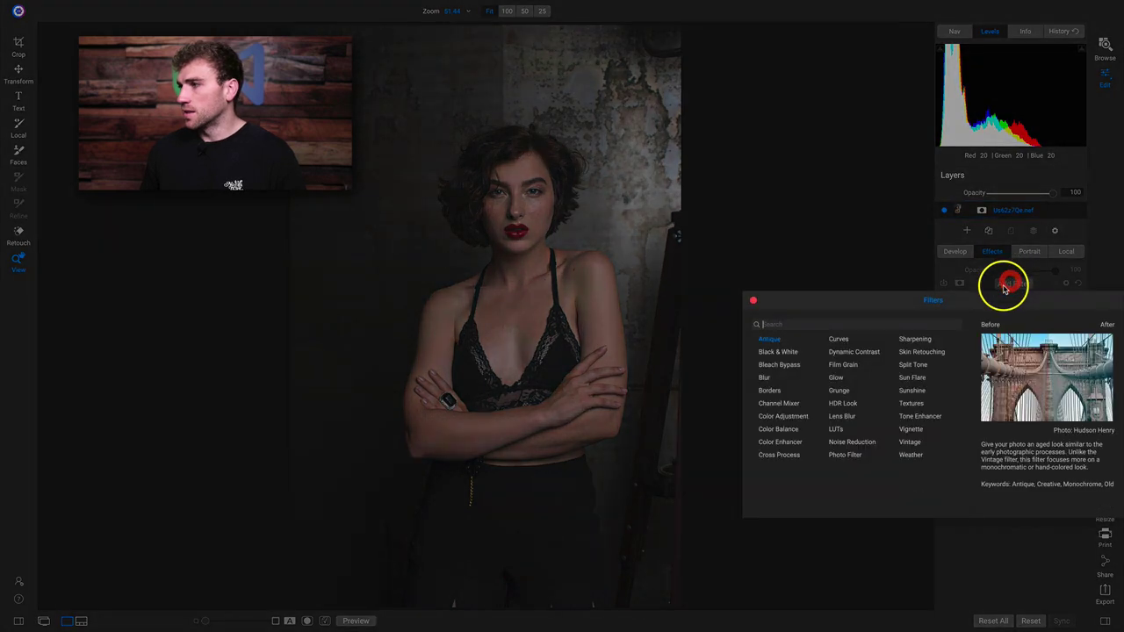
pyautogui.click(767, 380)
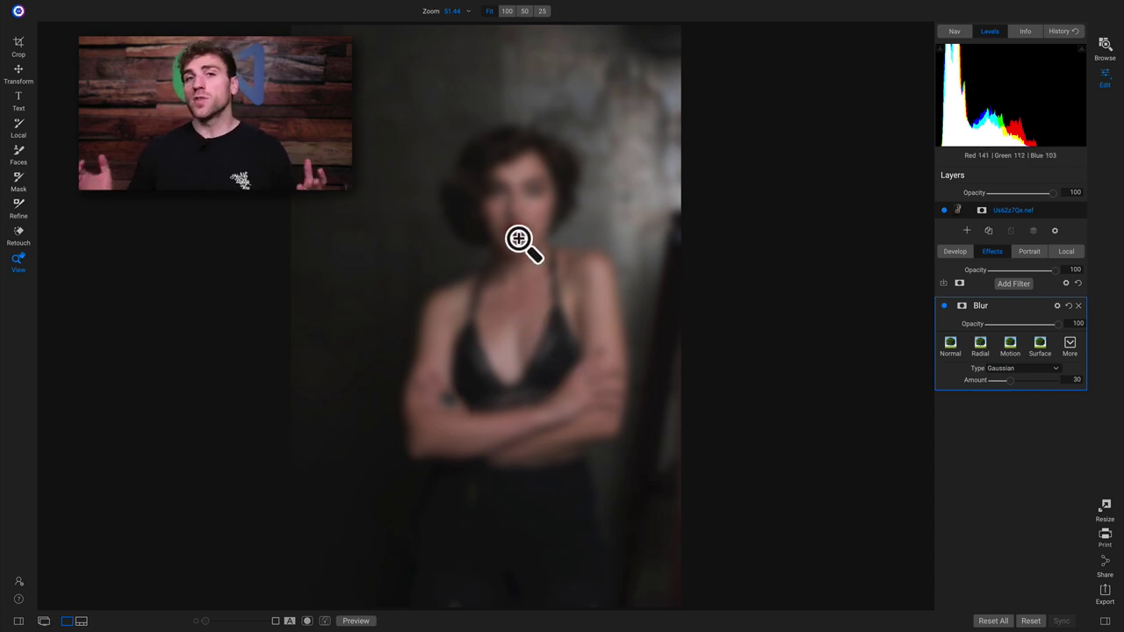
# Zoom to 100% on the woman's face and set up a Paint Out masking brush with Size 250 and Opacity 44
pyautogui.moveTo(521, 201); pyautogui.dragTo(485, 263)
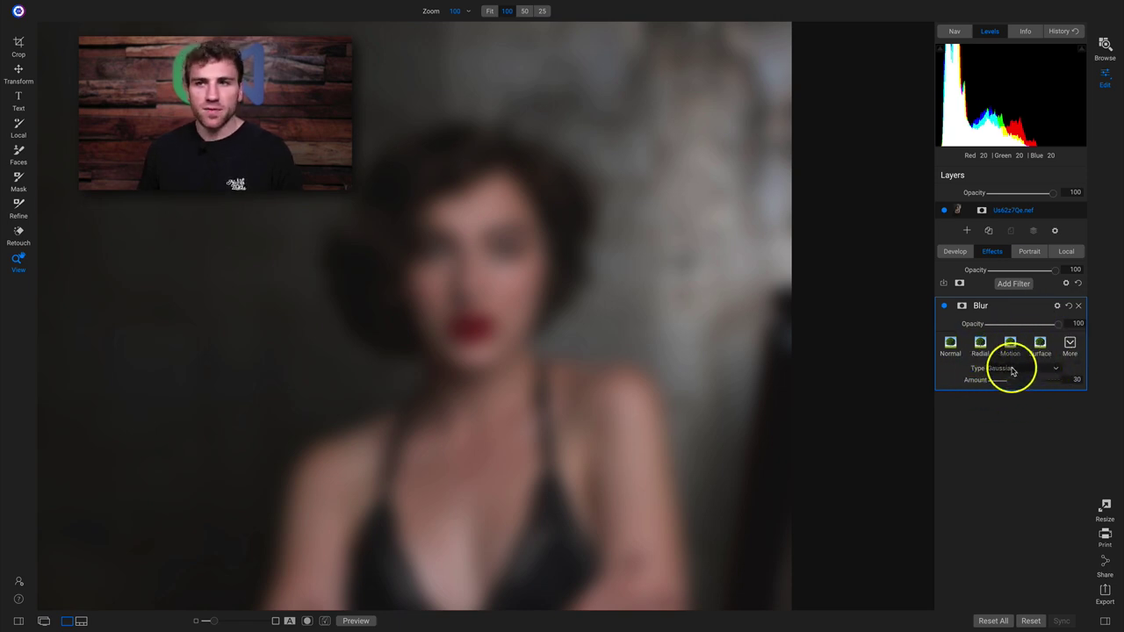
pyautogui.press('b')
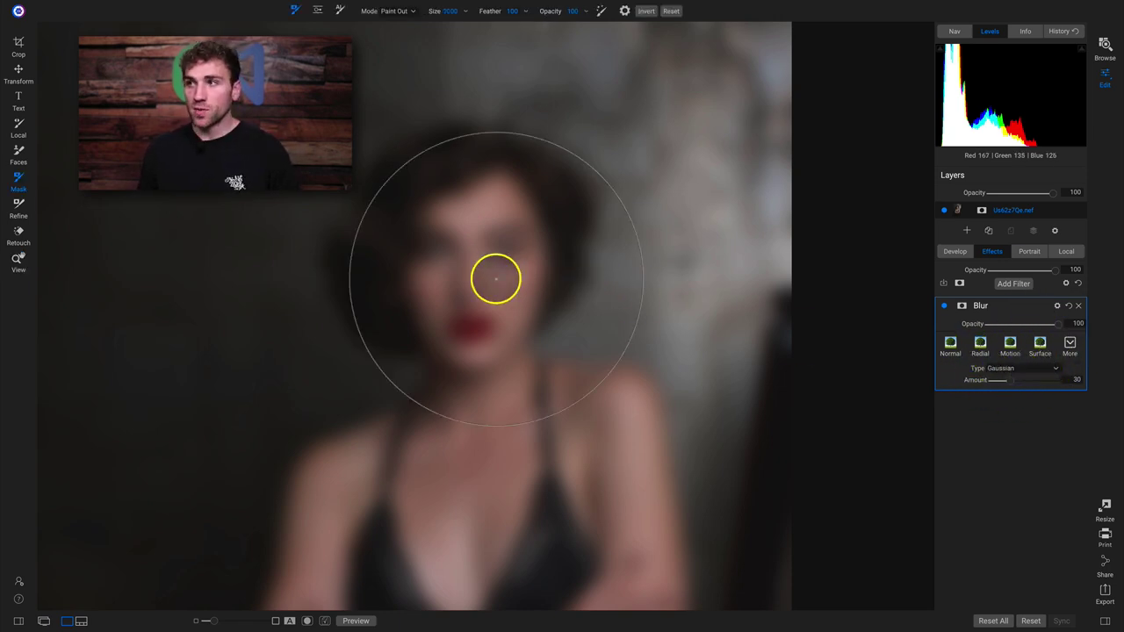
pyautogui.press('[')
pyautogui.press('[')
pyautogui.press('[')
pyautogui.press('[')
pyautogui.press('[')
pyautogui.press('[')
pyautogui.press('[')
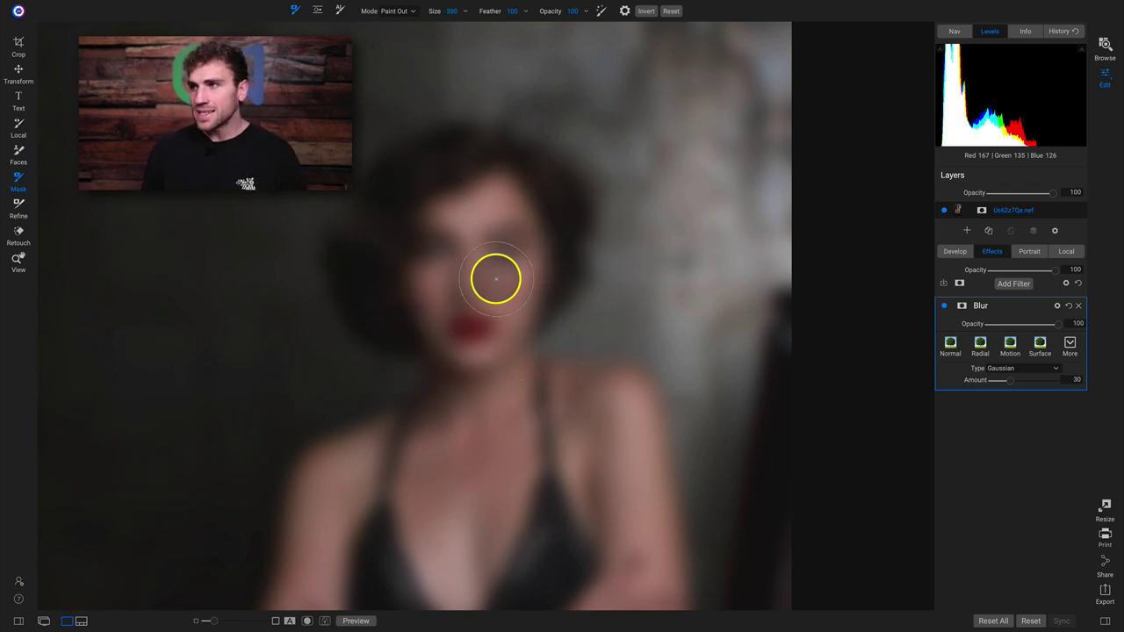
pyautogui.press('[')
pyautogui.press('[')
pyautogui.moveTo(549, 12); pyautogui.dragTo(506, 16)
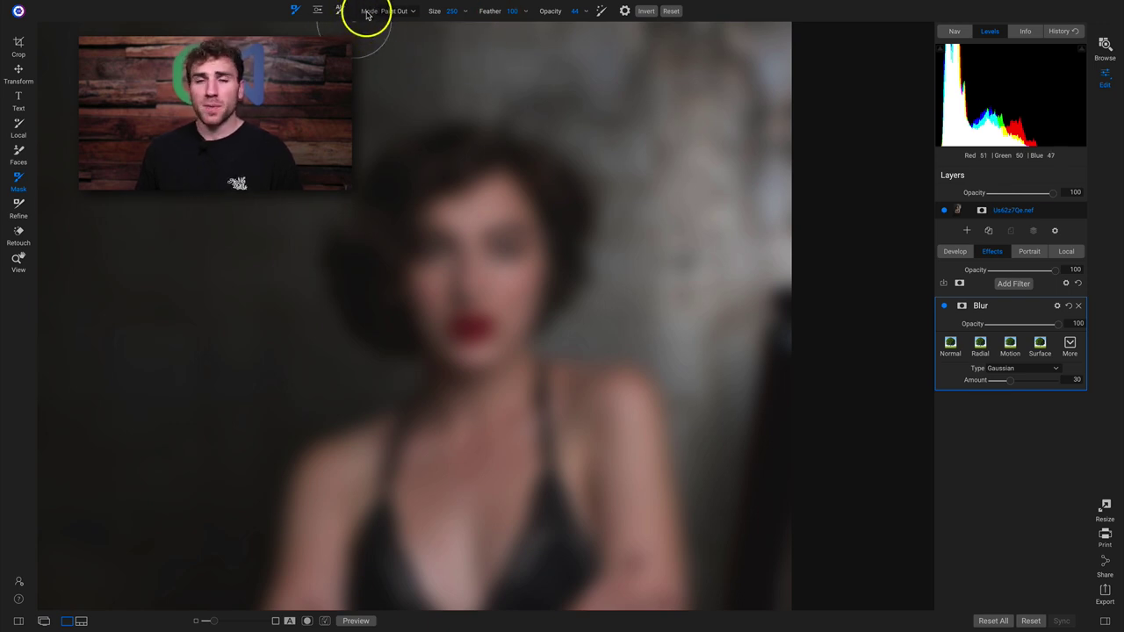
# Paint the blur out over the woman's eyes and lips with repeated strokes
pyautogui.moveTo(431, 247); pyautogui.dragTo(506, 246)
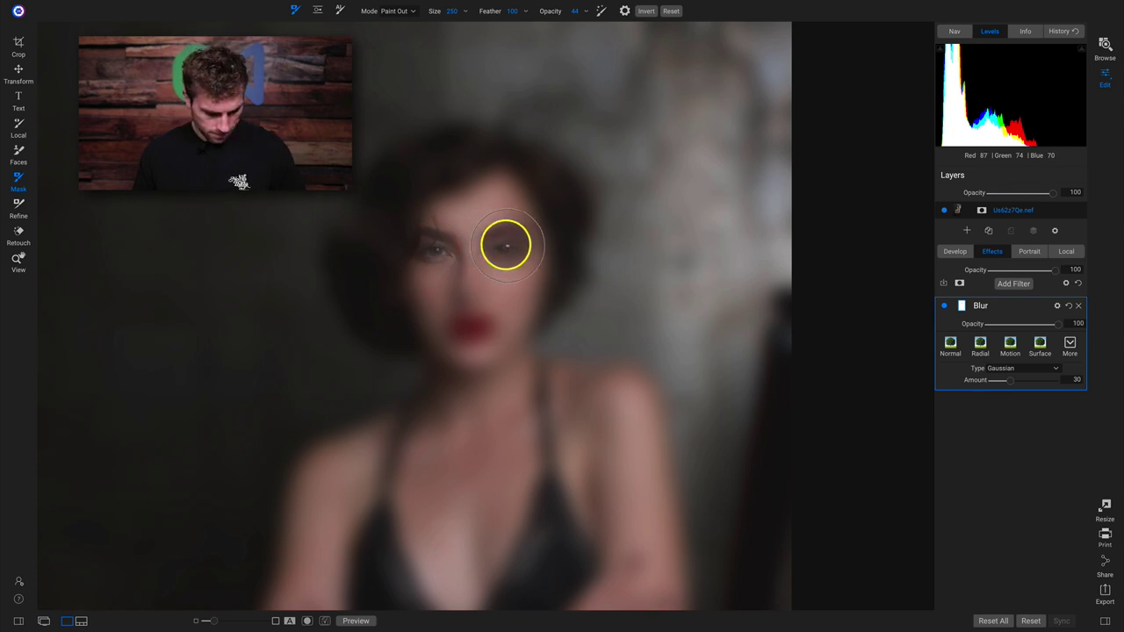
pyautogui.click(504, 249)
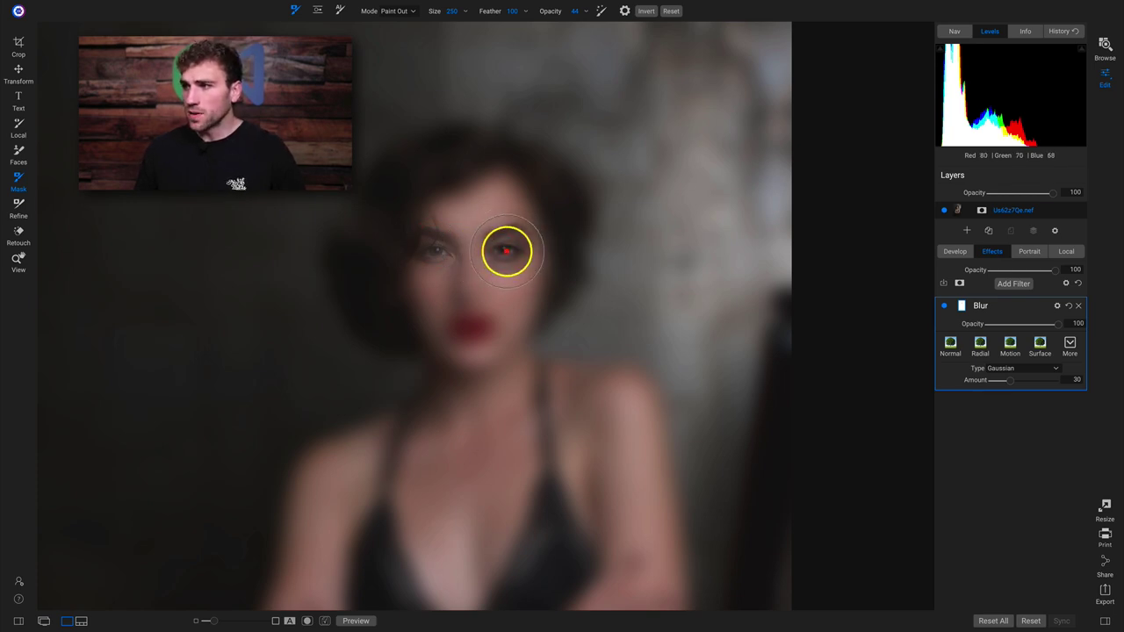
pyautogui.click(504, 251)
pyautogui.click(431, 251)
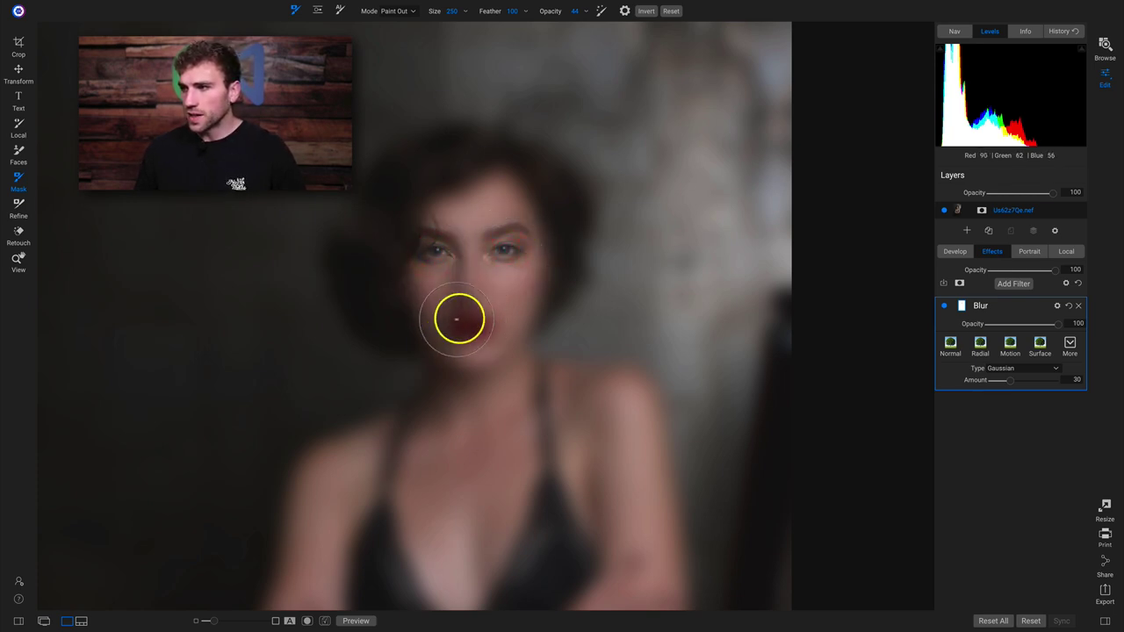
pyautogui.moveTo(445, 329)
pyautogui.mouseDown()
pyautogui.moveTo(489, 328)
pyautogui.moveTo(457, 326)
pyautogui.mouseUp()
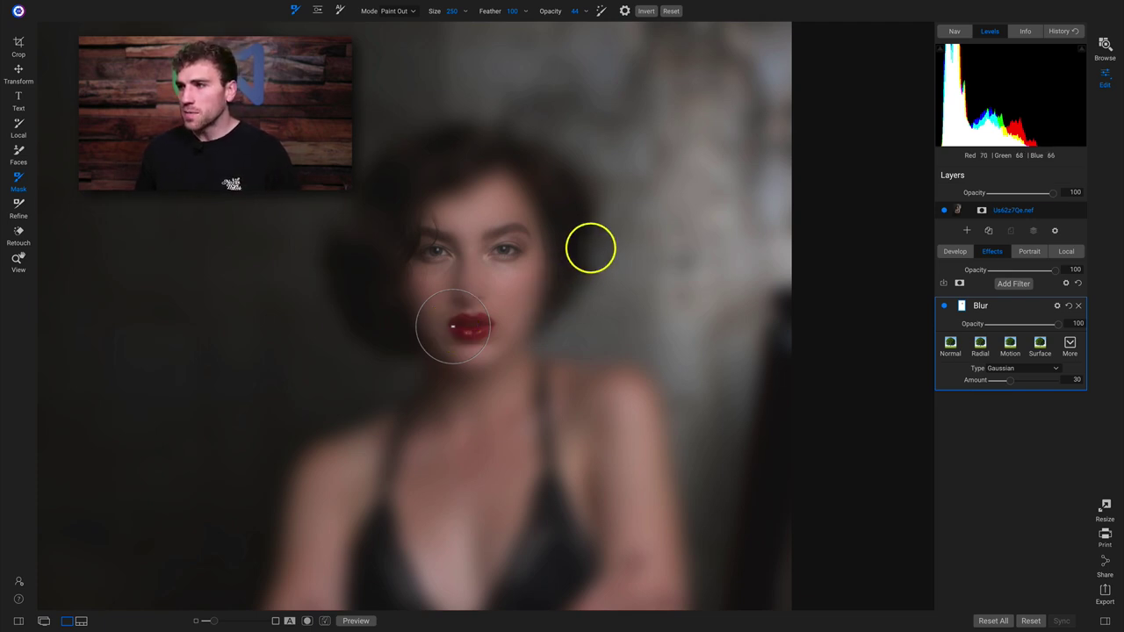
pyautogui.moveTo(505, 250); pyautogui.dragTo(501, 251)
pyautogui.moveTo(431, 253); pyautogui.dragTo(432, 253)
pyautogui.click(503, 251)
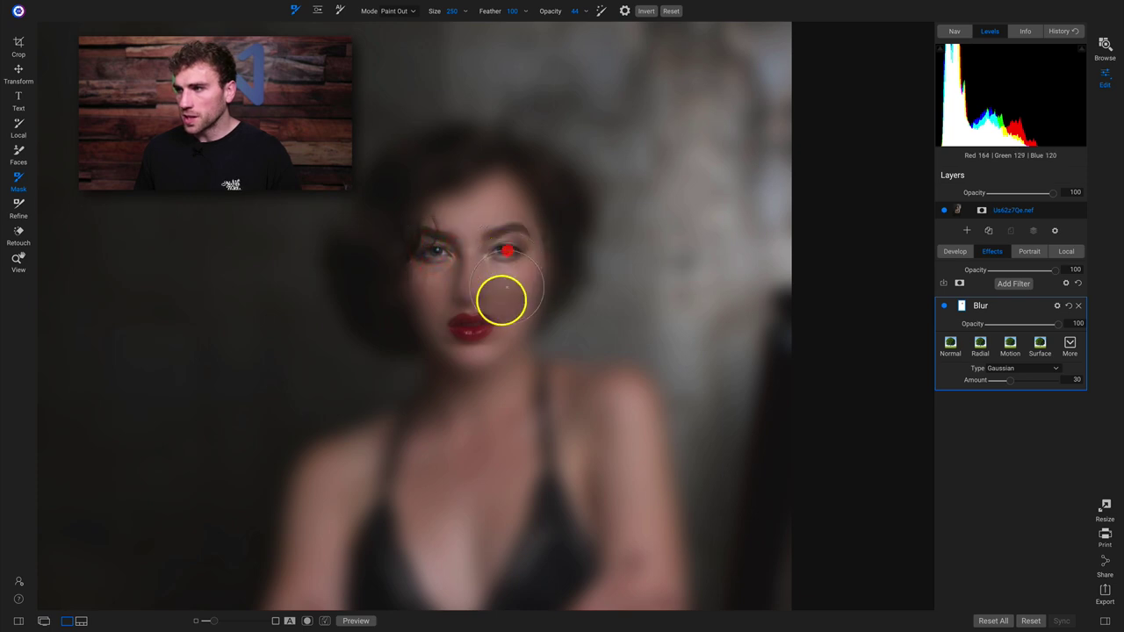
pyautogui.moveTo(472, 329); pyautogui.dragTo(470, 307)
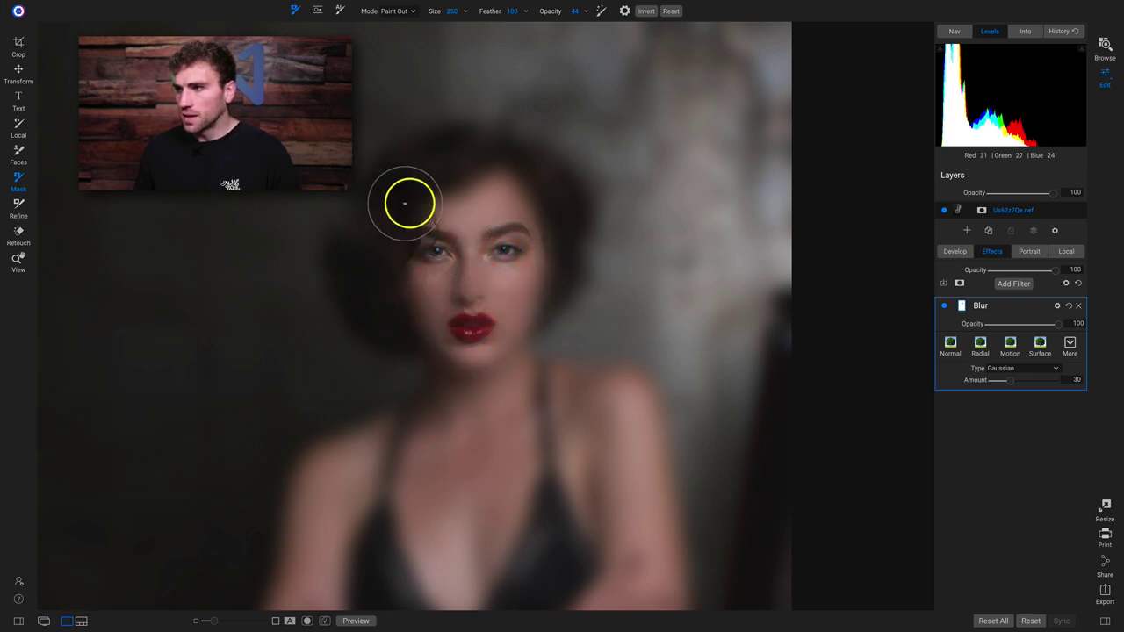
# Paint the blur out of the hair, neck, shoulders, chest, arms and hands
pyautogui.moveTo(492, 173)
pyautogui.mouseDown()
pyautogui.moveTo(545, 245)
pyautogui.moveTo(421, 321)
pyautogui.moveTo(386, 299)
pyautogui.mouseUp()
pyautogui.click(406, 316)
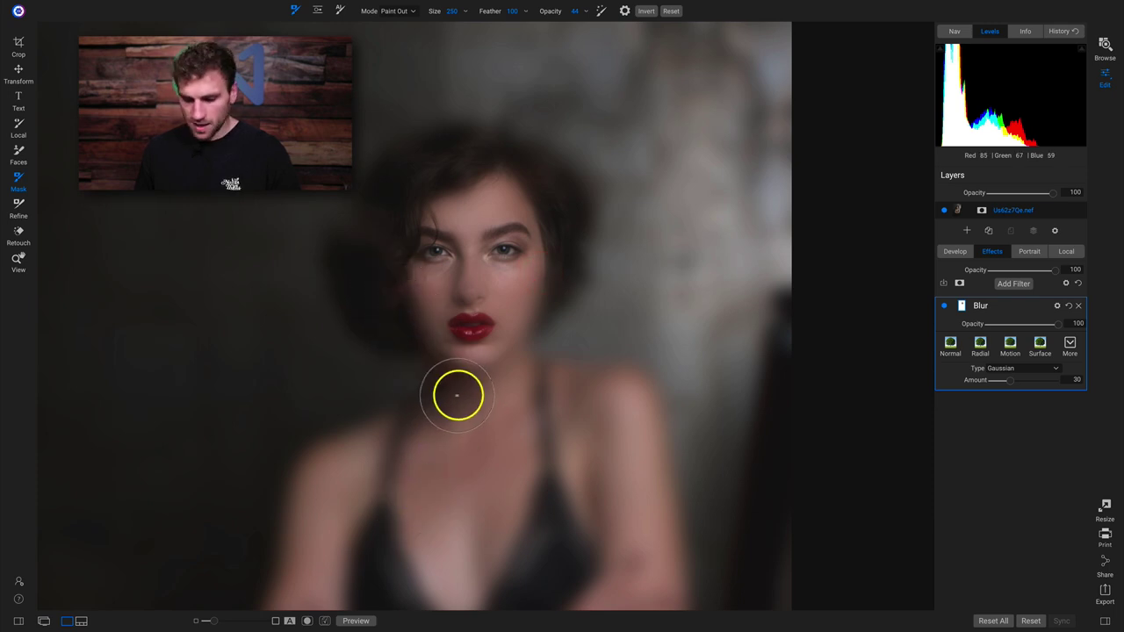
pyautogui.moveTo(464, 381)
pyautogui.mouseDown()
pyautogui.moveTo(443, 186)
pyautogui.moveTo(431, 169)
pyautogui.moveTo(428, 243)
pyautogui.moveTo(370, 265)
pyautogui.moveTo(331, 259)
pyautogui.moveTo(284, 306)
pyautogui.moveTo(326, 276)
pyautogui.moveTo(257, 416)
pyautogui.moveTo(260, 471)
pyautogui.moveTo(354, 505)
pyautogui.moveTo(292, 497)
pyautogui.moveTo(431, 512)
pyautogui.moveTo(562, 499)
pyautogui.moveTo(322, 483)
pyautogui.moveTo(285, 450)
pyautogui.moveTo(296, 390)
pyautogui.moveTo(357, 257)
pyautogui.moveTo(442, 202)
pyautogui.moveTo(528, 174)
pyautogui.moveTo(591, 300)
pyautogui.moveTo(601, 405)
pyautogui.moveTo(529, 239)
pyautogui.moveTo(492, 205)
pyautogui.moveTo(479, 155)
pyautogui.moveTo(525, 90)
pyautogui.moveTo(574, 203)
pyautogui.moveTo(618, 252)
pyautogui.moveTo(615, 449)
pyautogui.moveTo(468, 425)
pyautogui.moveTo(419, 404)
pyautogui.moveTo(375, 289)
pyautogui.moveTo(396, 257)
pyautogui.moveTo(448, 384)
pyautogui.moveTo(551, 202)
pyautogui.mouseUp()
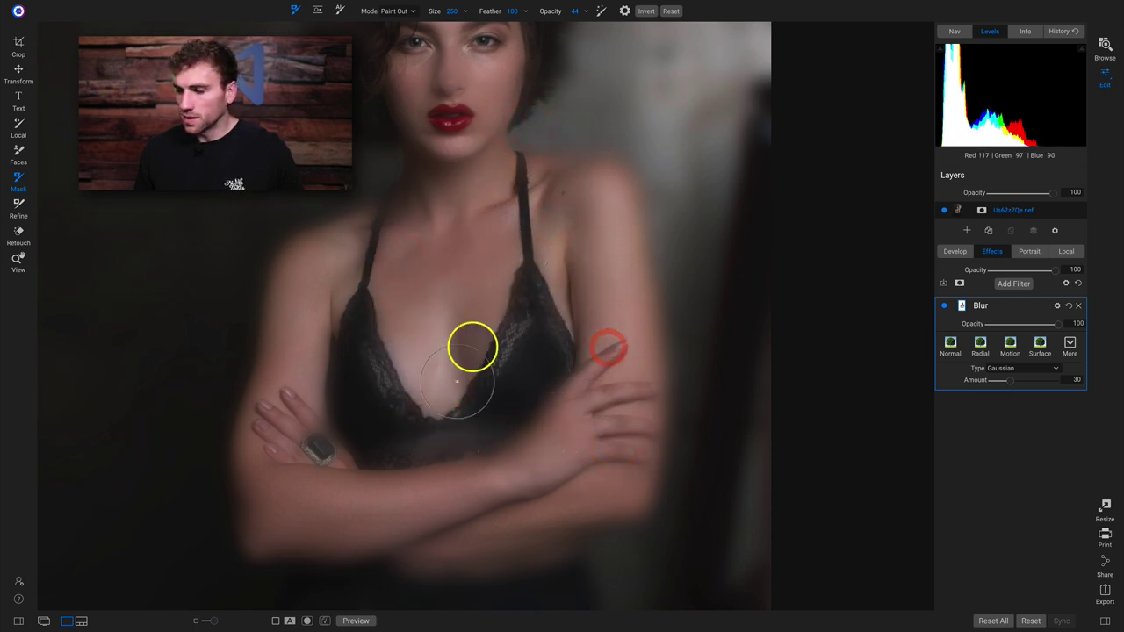
# Fit the whole portrait in view and lower the Blur filter's opacity to 35
pyautogui.press('z')
pyautogui.hotkey('ctrl', '0')
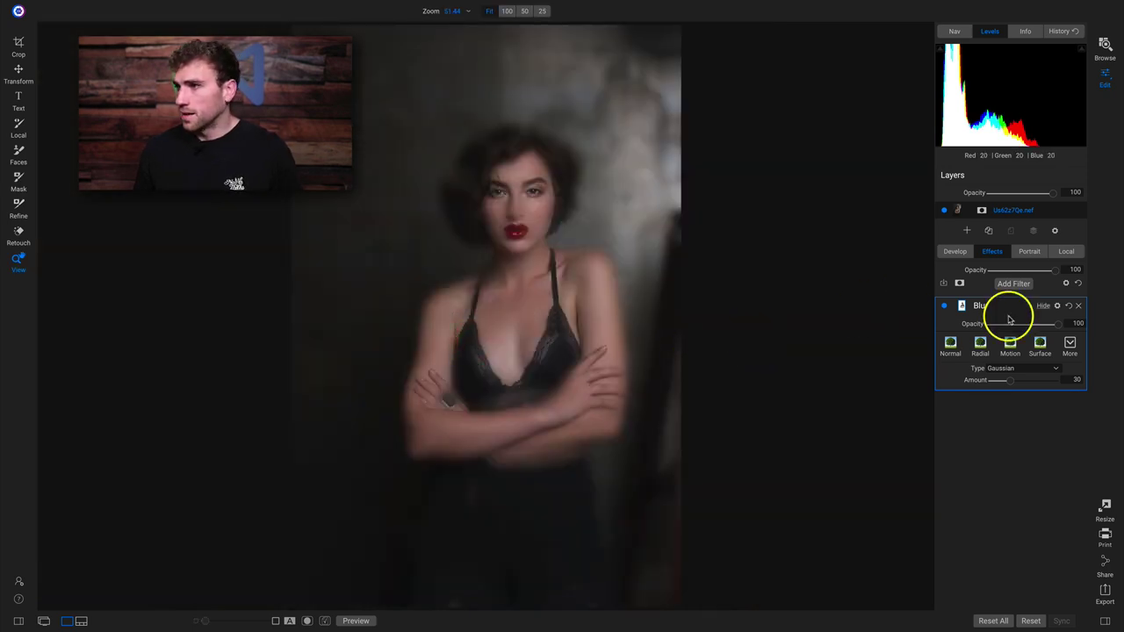
pyautogui.moveTo(1060, 329); pyautogui.dragTo(1022, 329)
pyautogui.moveTo(1056, 330); pyautogui.dragTo(1013, 324)
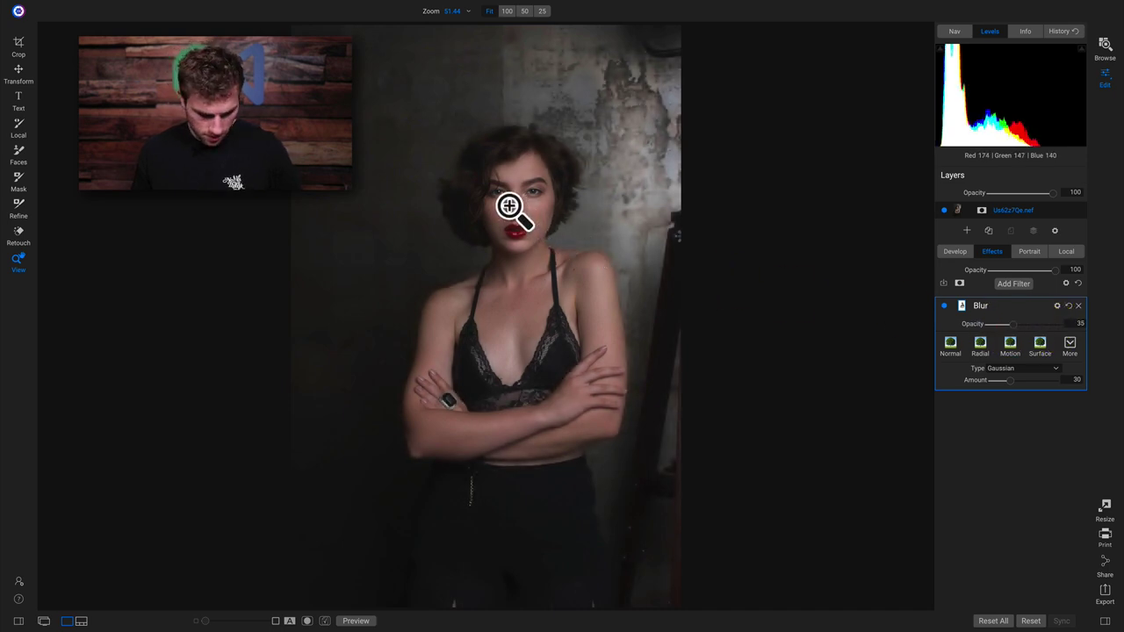
# Paint out more blur on the woman's face and raise the Blur filter's opacity to 60
pyautogui.press('b')
pyautogui.moveTo(517, 212); pyautogui.dragTo(526, 214)
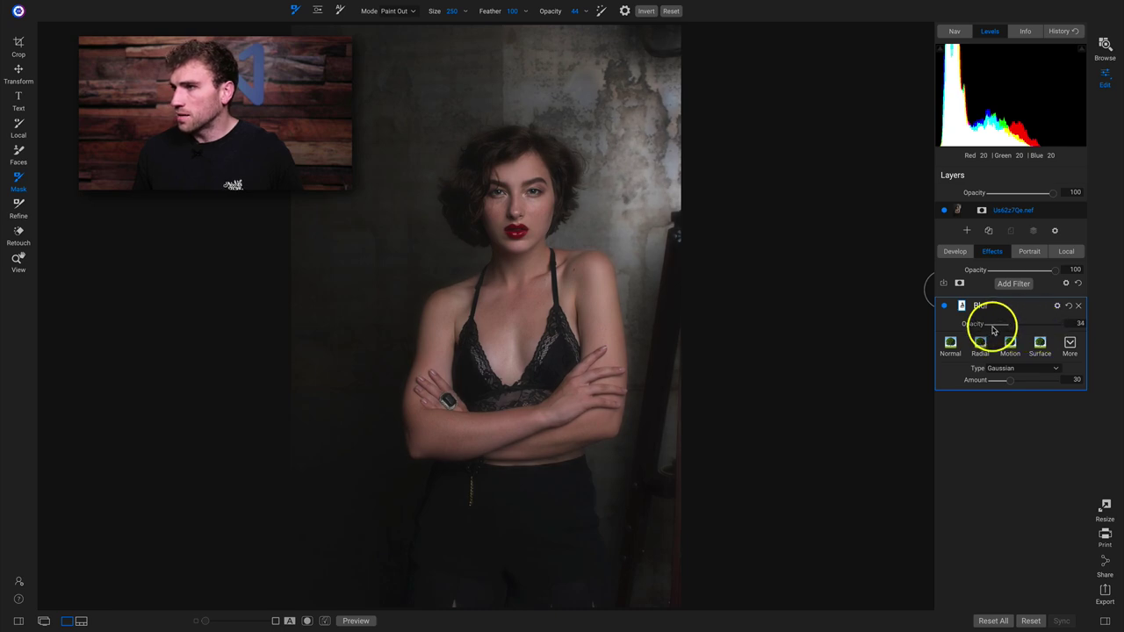
pyautogui.moveTo(1016, 326); pyautogui.dragTo(1027, 329)
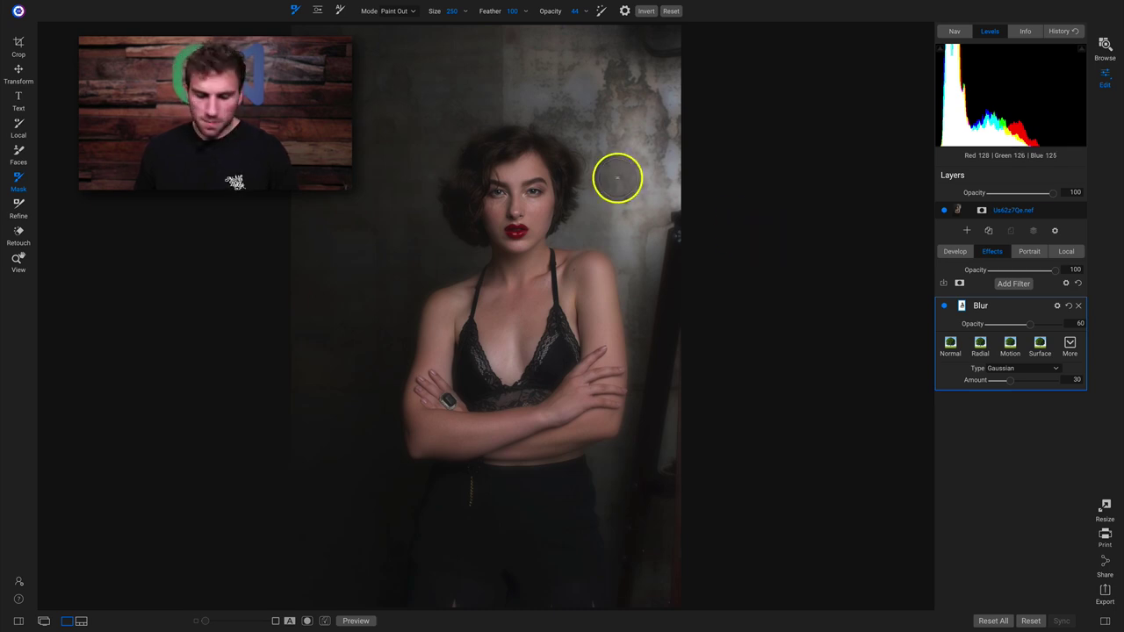
pyautogui.press('z')
pyautogui.click(613, 181)
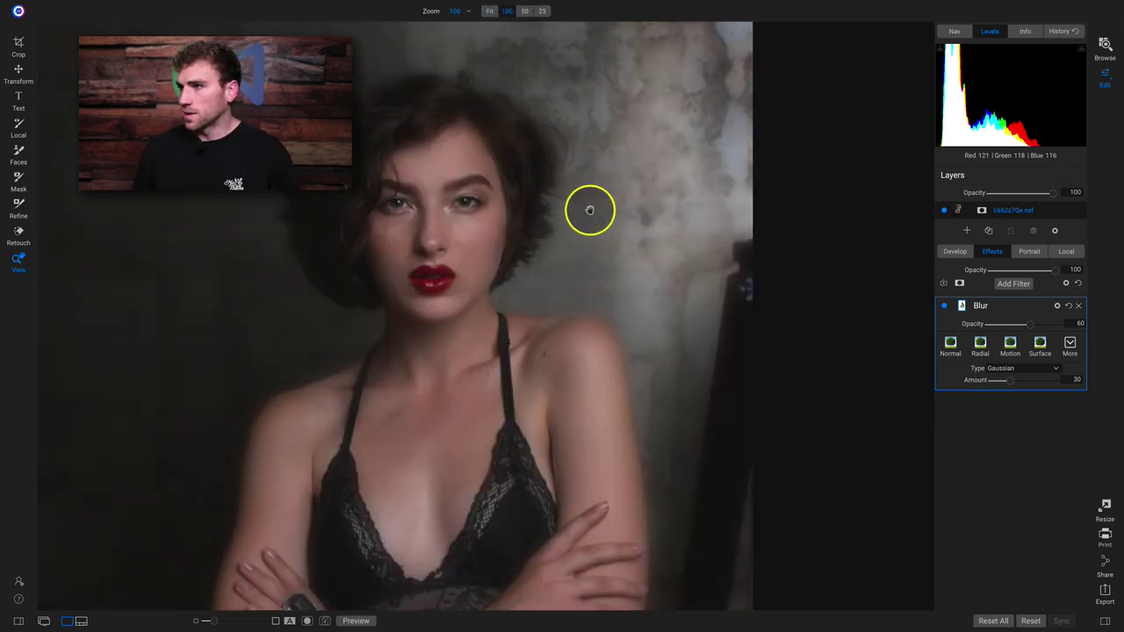
pyautogui.keyDown('alt'); pyautogui.click(617, 213); pyautogui.keyUp('alt')
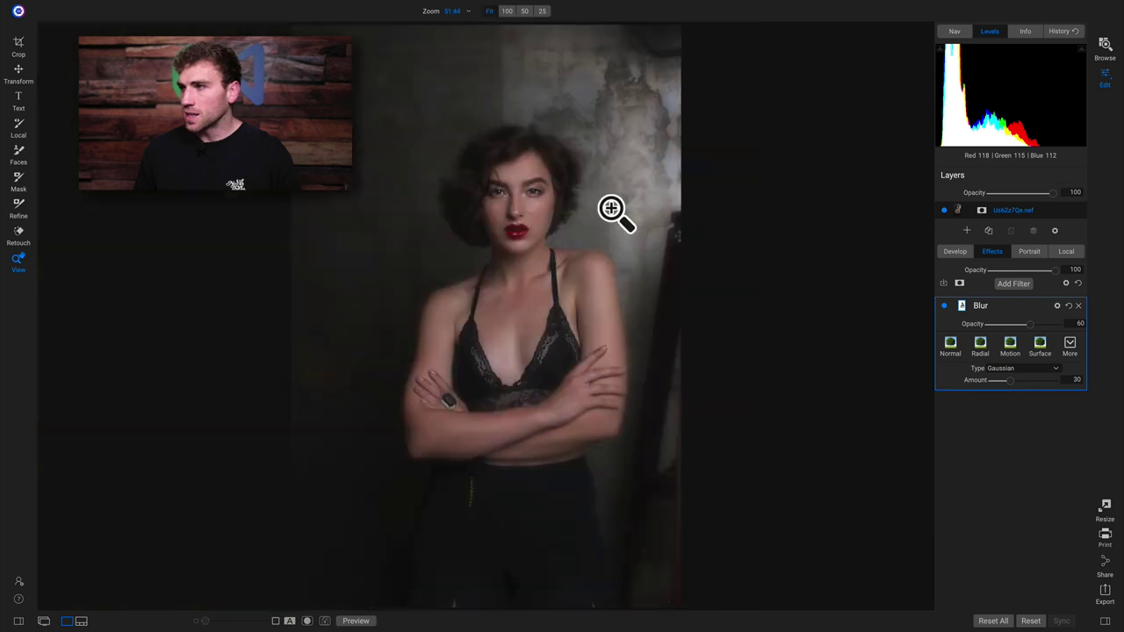
# Turn the Blur filter off and on to compare the portrait with and without the effect
pyautogui.click(943, 306)
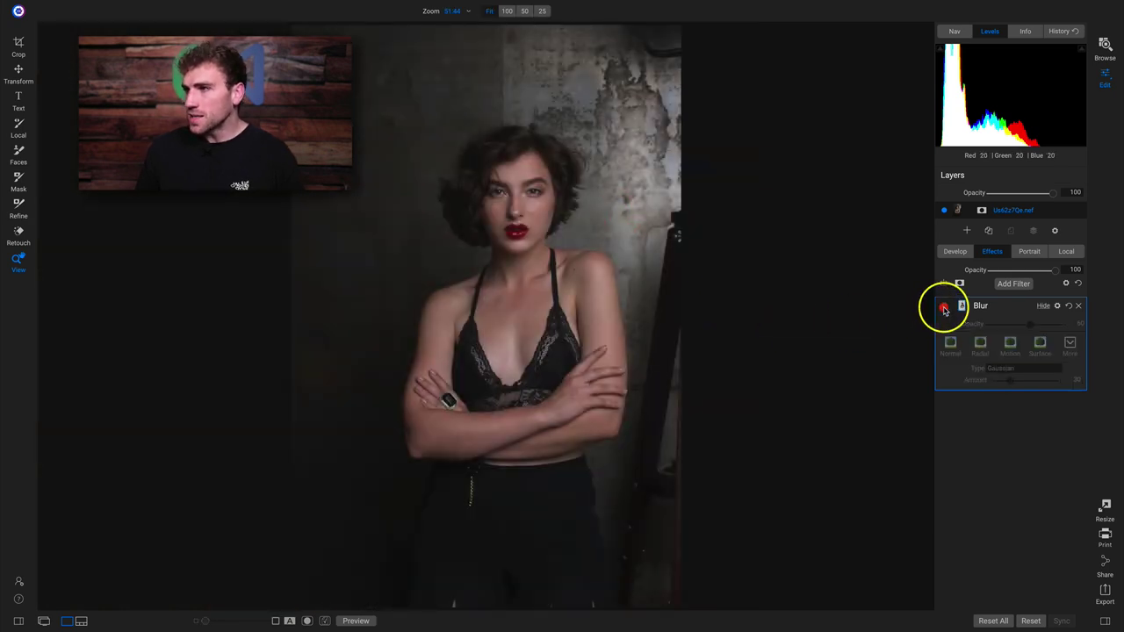
pyautogui.click(943, 306)
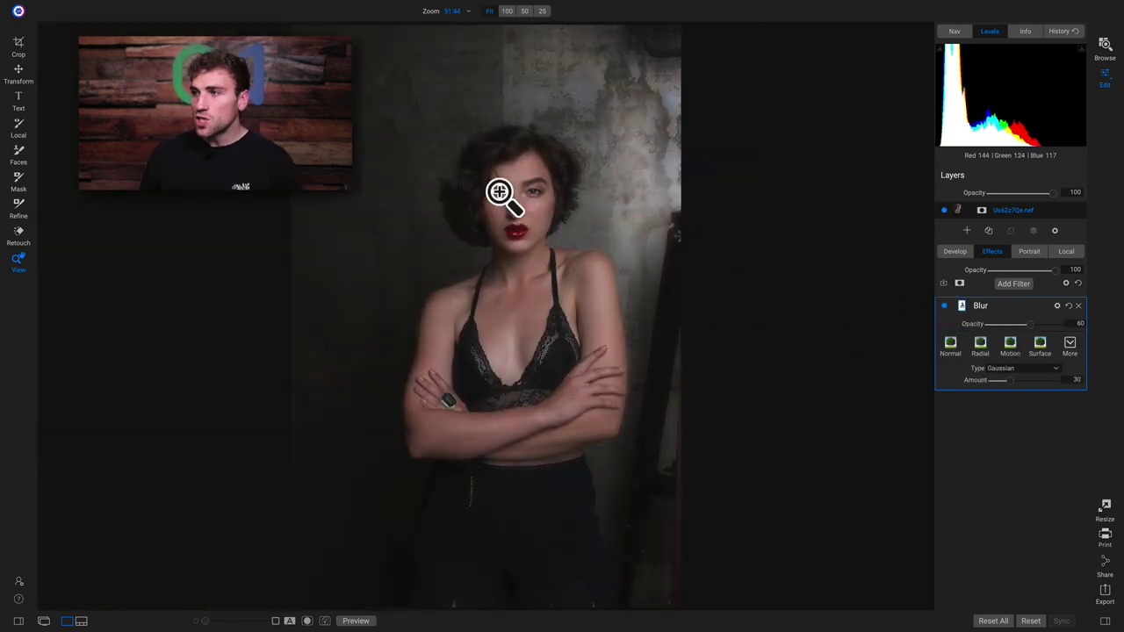
pyautogui.click(944, 307)
pyautogui.click(943, 307)
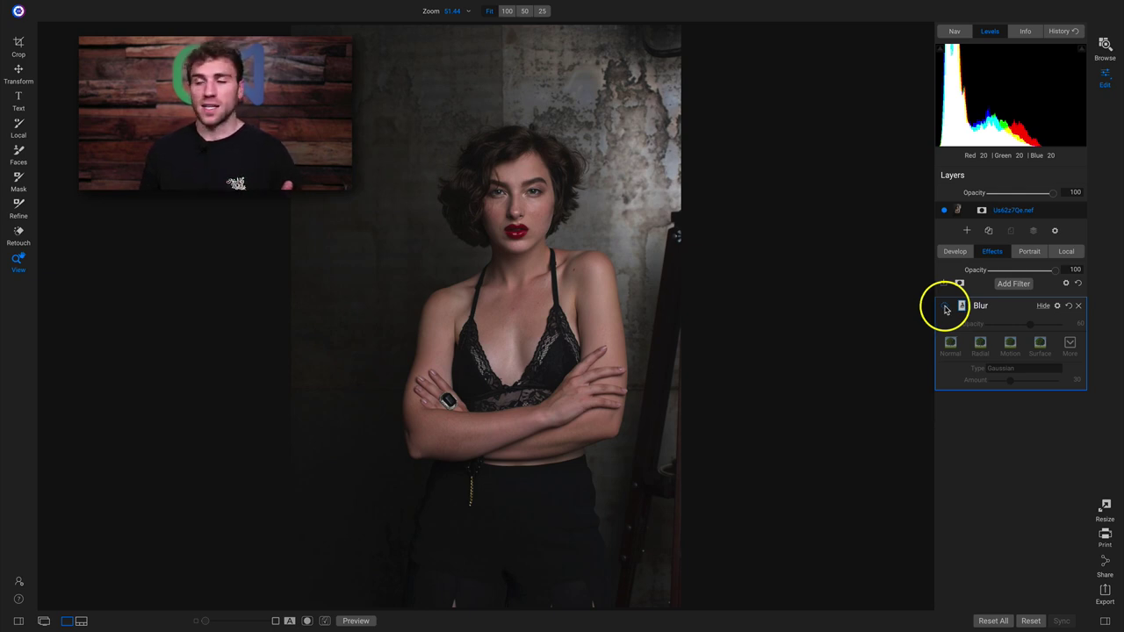
pyautogui.click(944, 307)
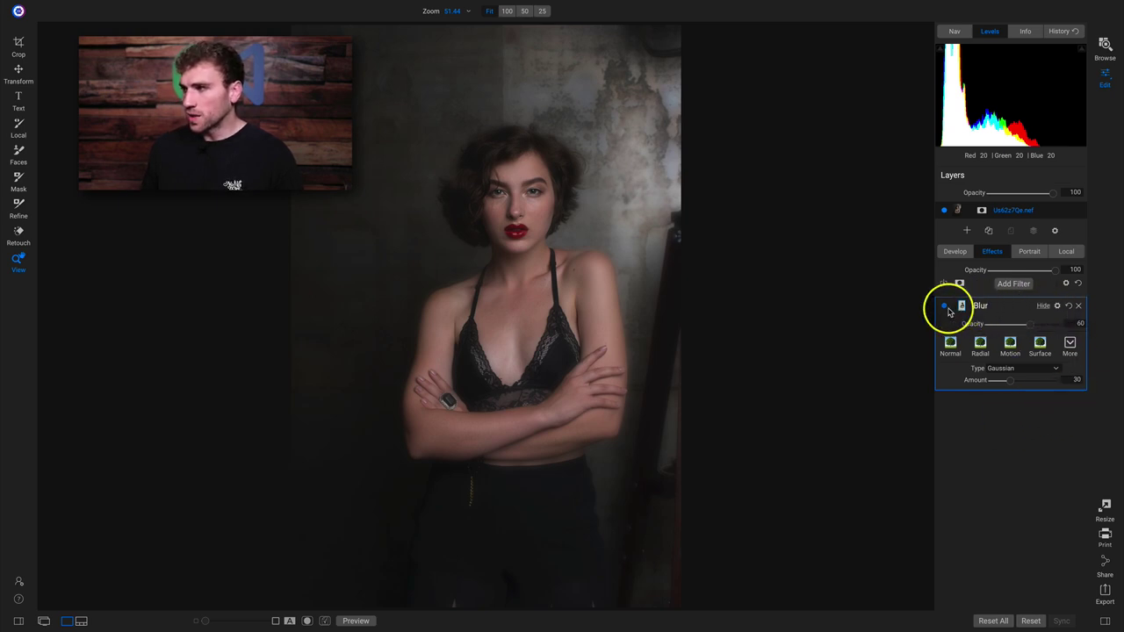
# Apply the Motion style to the Blur filter with Distance 319, Angle 13 and Smoothing 0
pyautogui.click(1021, 351)
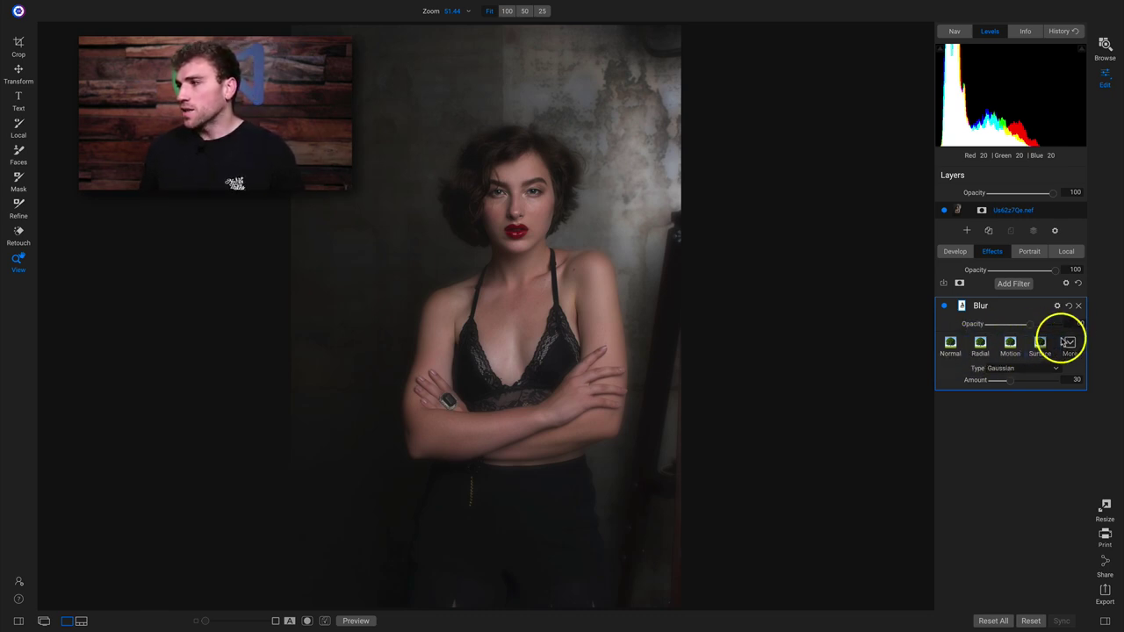
pyautogui.click(1010, 347)
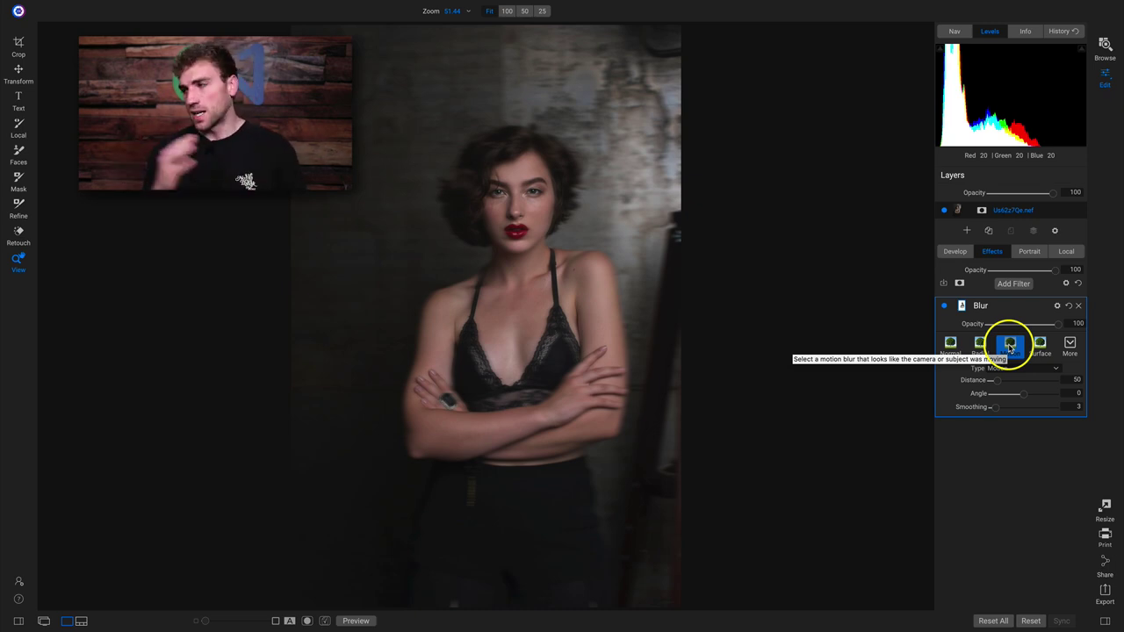
pyautogui.moveTo(997, 383)
pyautogui.mouseDown()
pyautogui.moveTo(1031, 383)
pyautogui.moveTo(967, 415)
pyautogui.moveTo(1029, 396)
pyautogui.mouseUp()
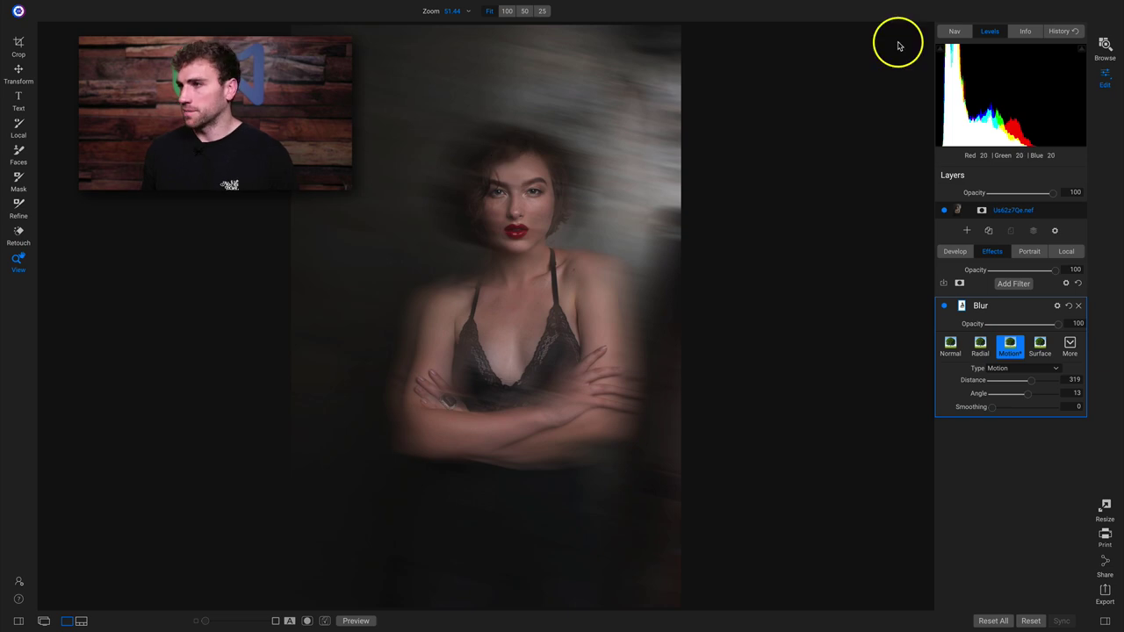
# Try a Black & White filter with the Infrared style on the motion-blurred portrait, and delete that filter
pyautogui.click(1012, 290)
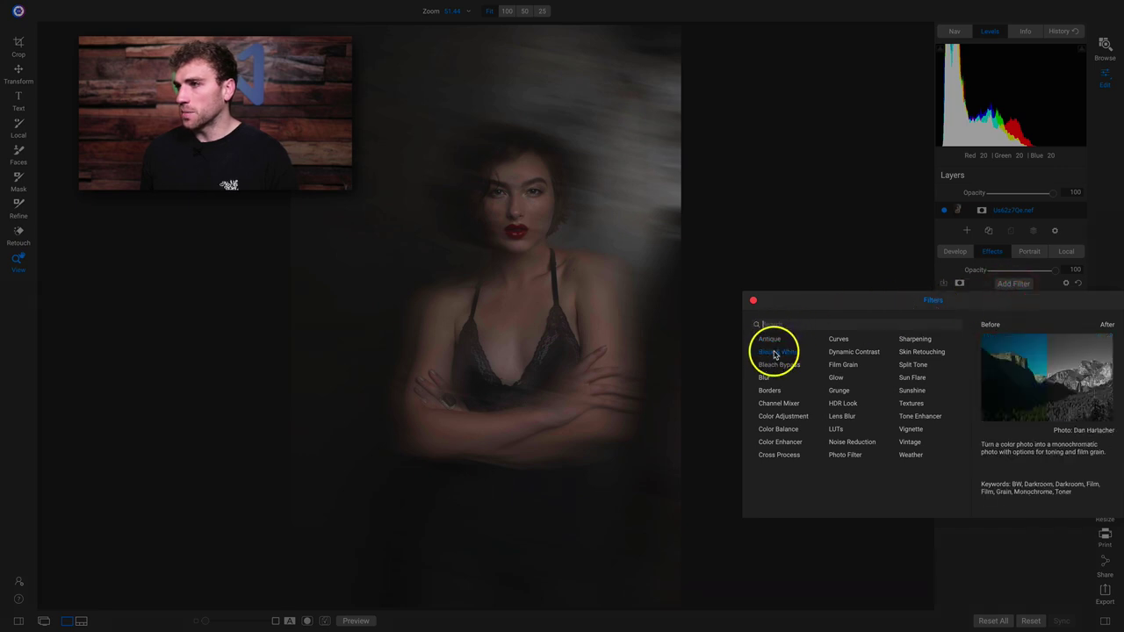
pyautogui.click(773, 353)
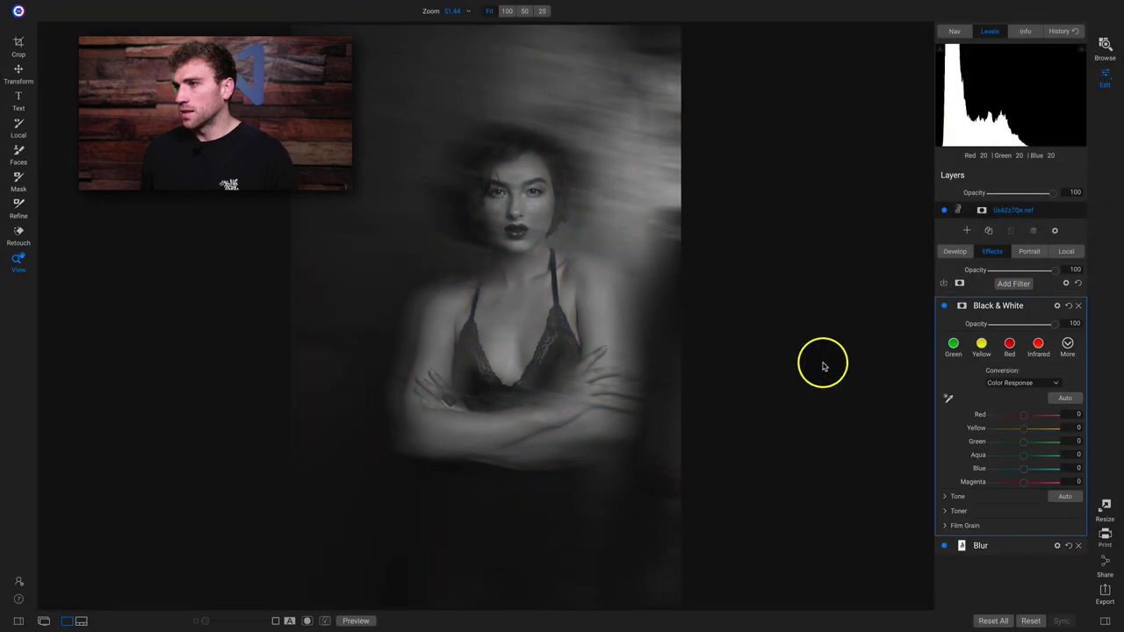
pyautogui.click(1037, 346)
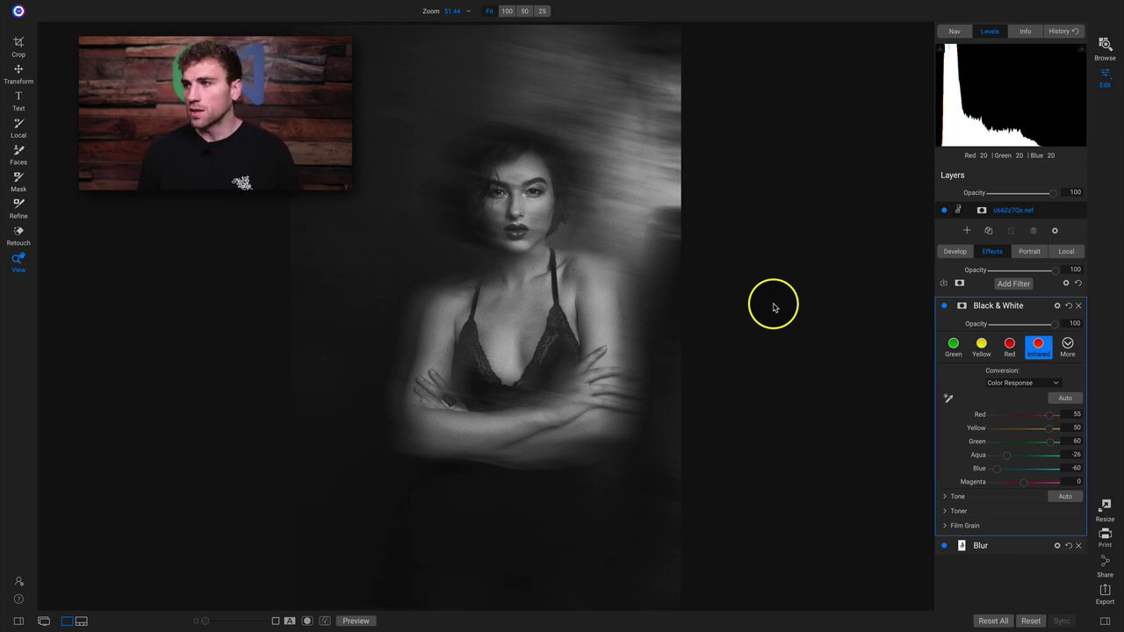
pyautogui.press('\\')
pyautogui.press('\\')
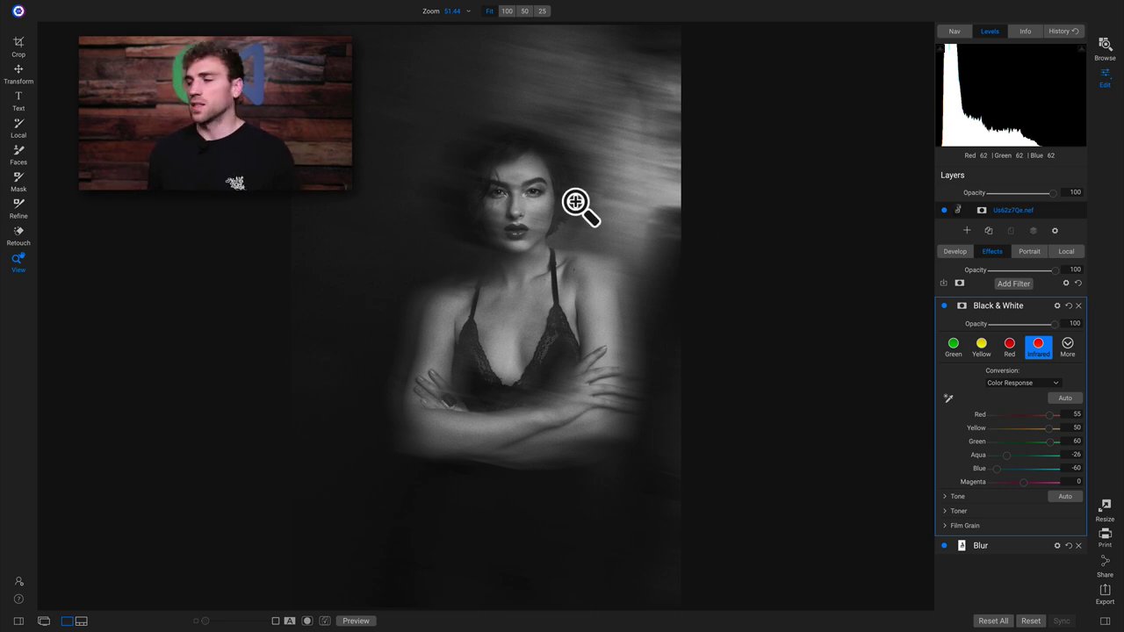
pyautogui.click(1079, 306)
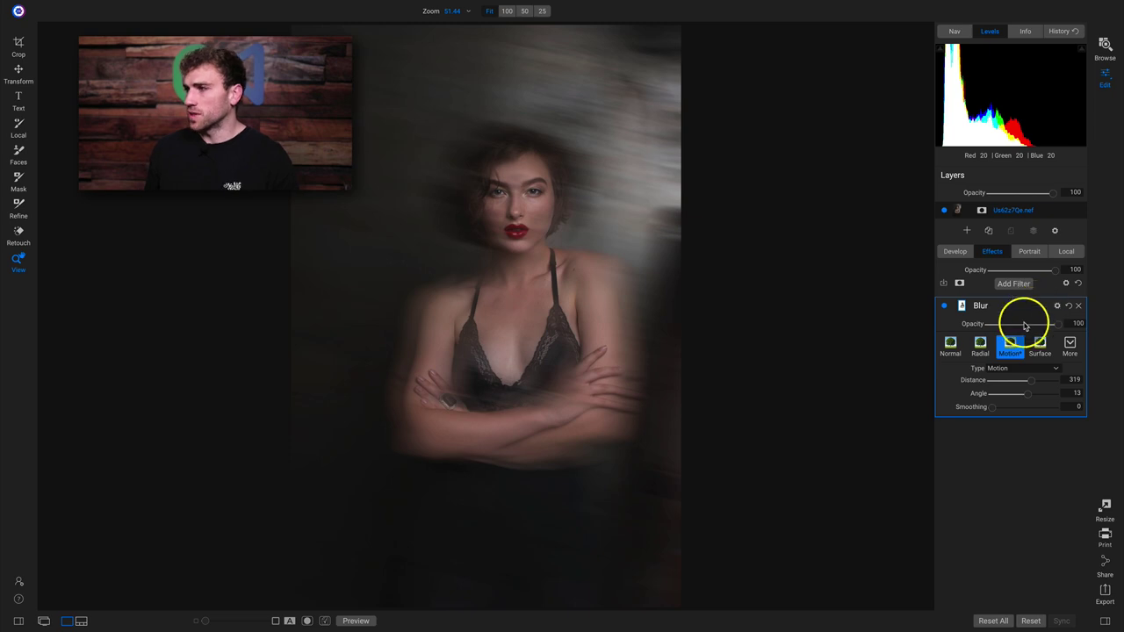
# Preview the additional Blur styles on the portrait, applying Radial and Surface in turn
pyautogui.click(1067, 343)
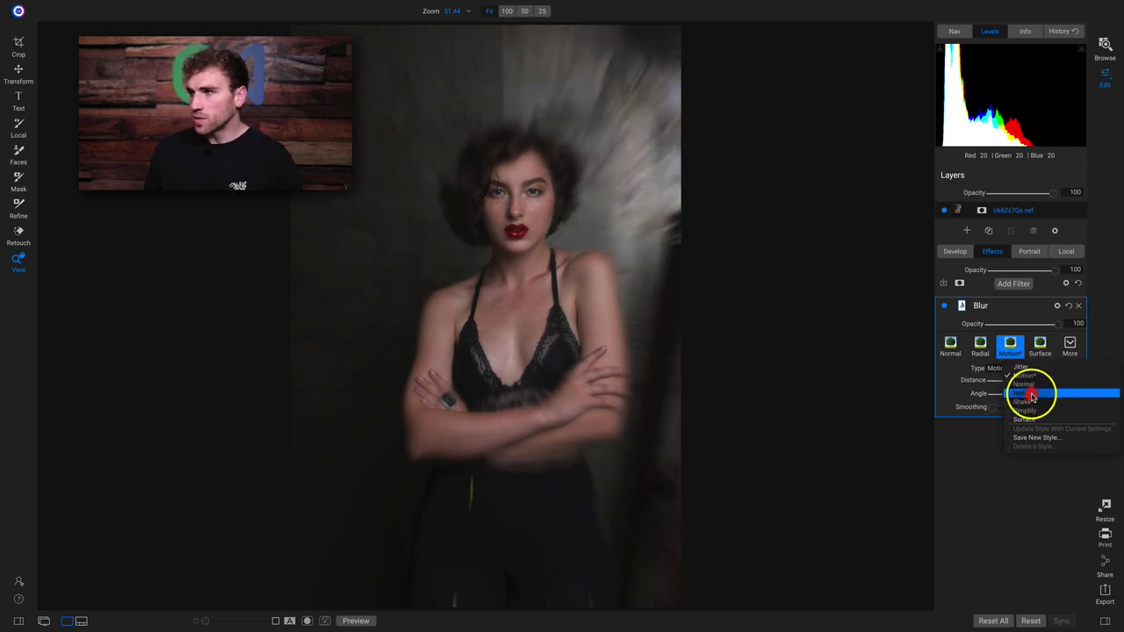
pyautogui.click(1027, 394)
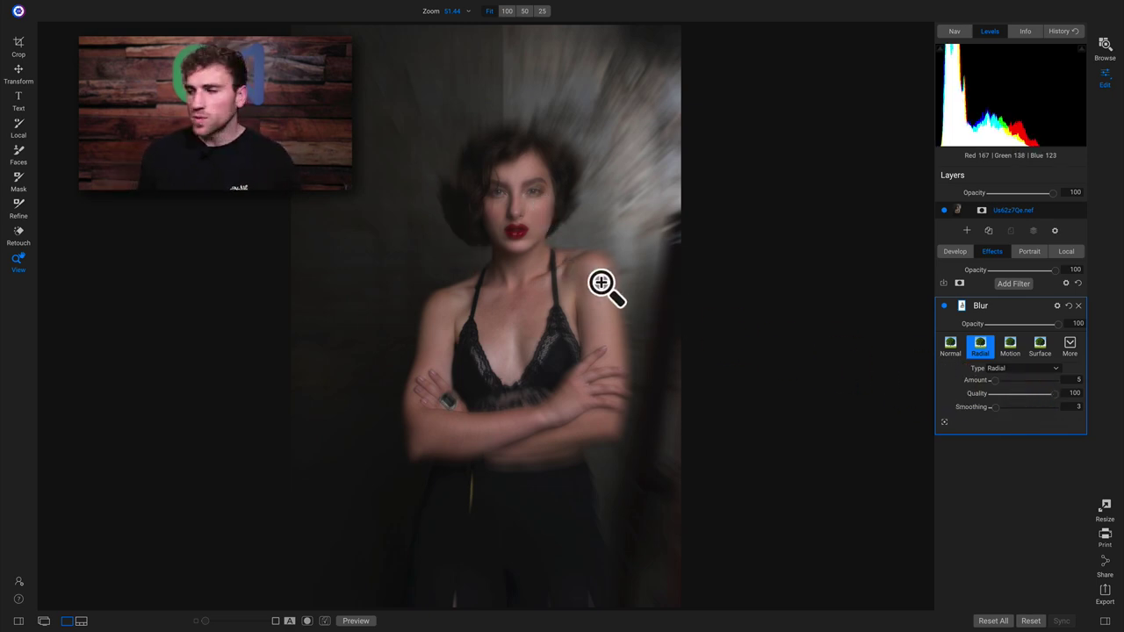
pyautogui.click(1069, 344)
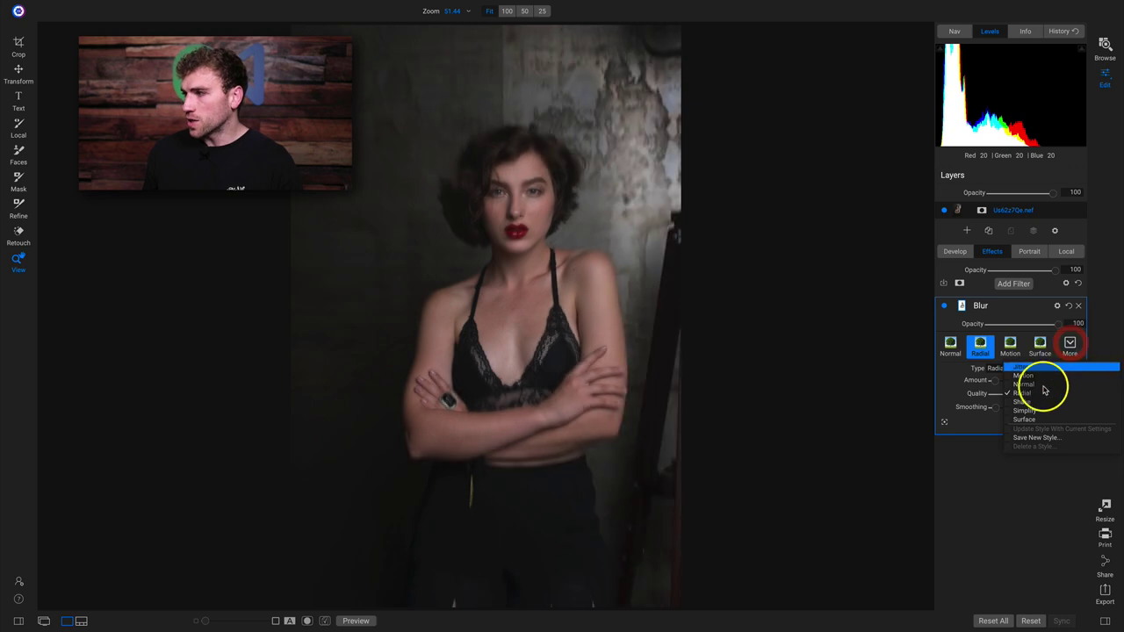
pyautogui.click(1026, 419)
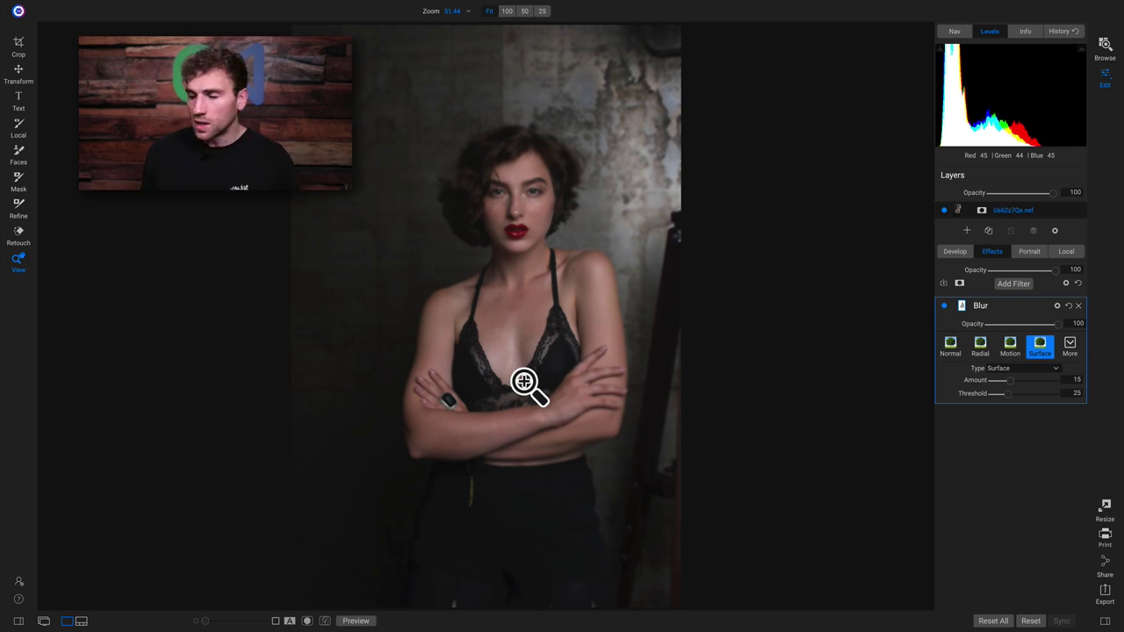
pyautogui.click(1071, 347)
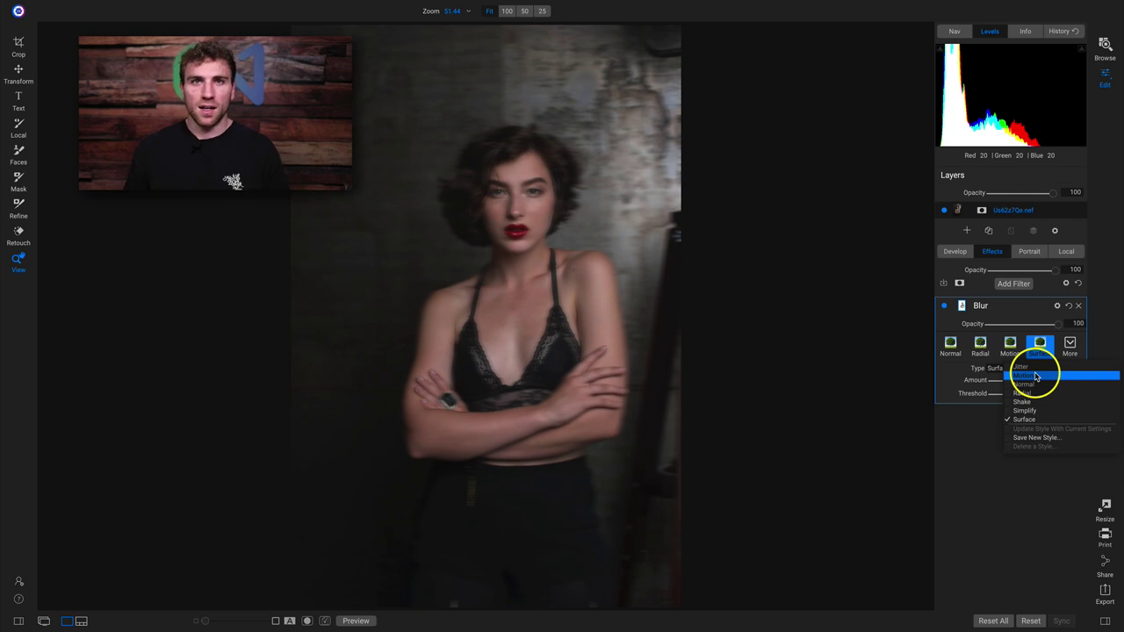
pyautogui.click(1106, 291)
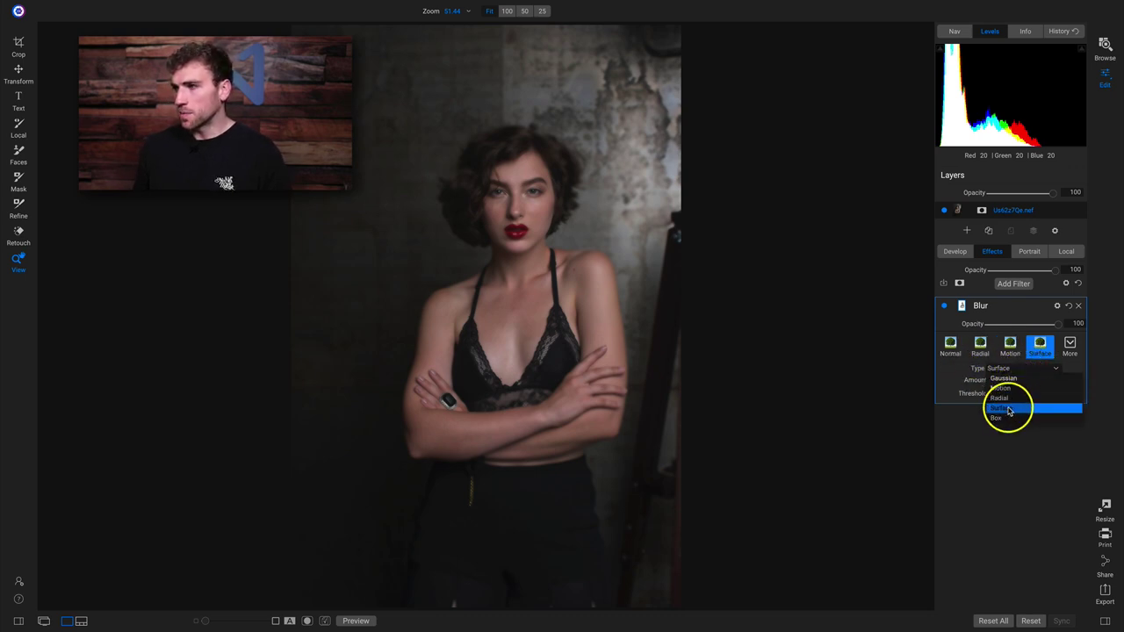
# Try Gaussian as the blur type with an adjusted Amount, and switch the type to Box
pyautogui.click(1031, 381)
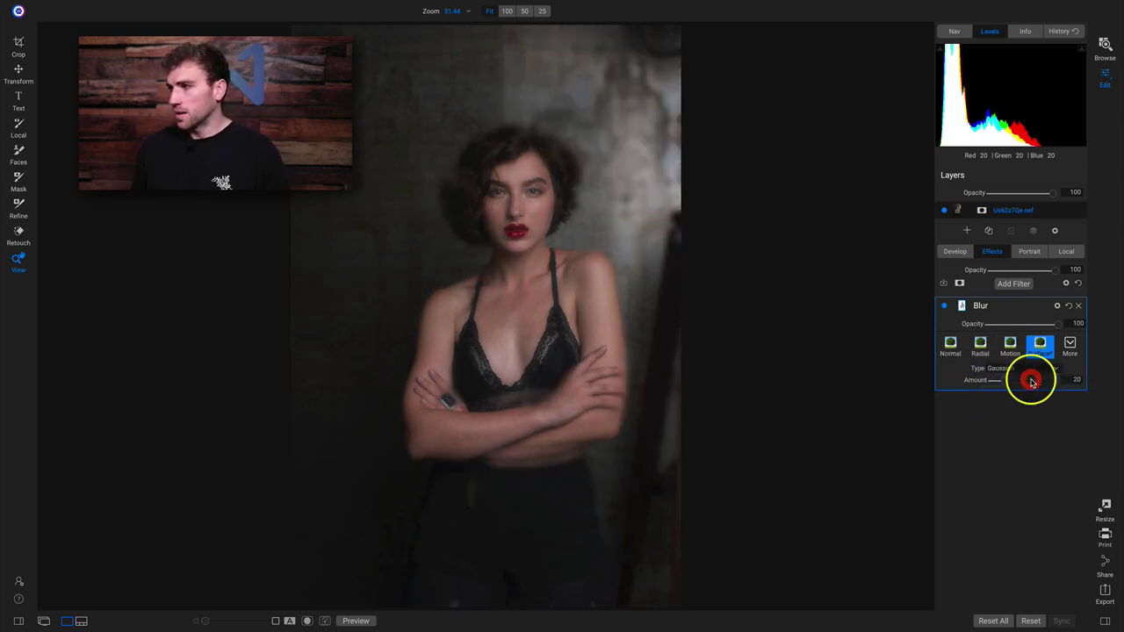
pyautogui.moveTo(1003, 383)
pyautogui.mouseDown()
pyautogui.moveTo(1044, 381)
pyautogui.moveTo(996, 385)
pyautogui.moveTo(1036, 380)
pyautogui.moveTo(1015, 383)
pyautogui.mouseUp()
pyautogui.click(1022, 371)
pyautogui.click(1019, 418)
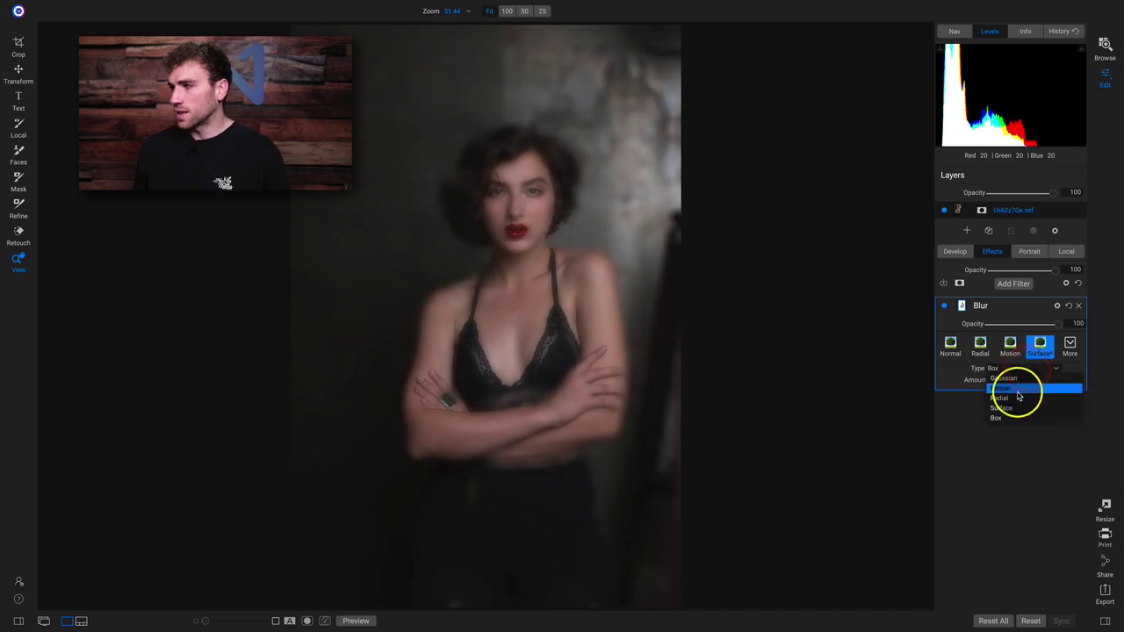
# Switch the blur type to Motion with Distance 391 and Angle 25, and take its smoothing down to none
pyautogui.click(1020, 389)
pyautogui.moveTo(1003, 384)
pyautogui.mouseDown()
pyautogui.moveTo(1031, 386)
pyautogui.moveTo(1039, 402)
pyautogui.moveTo(1023, 394)
pyautogui.mouseUp()
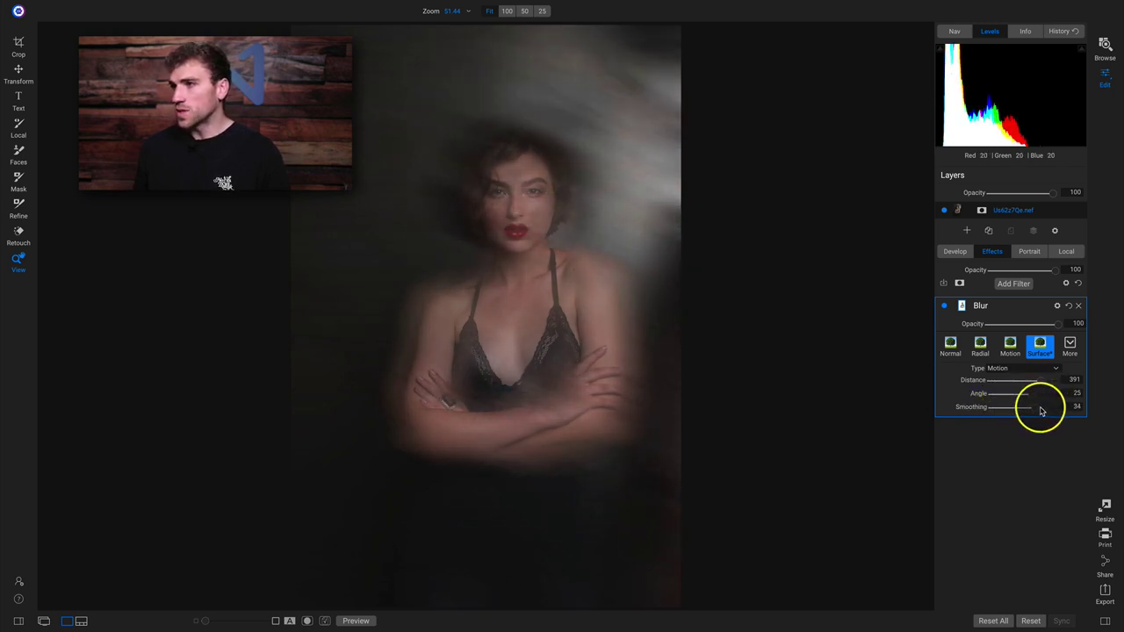
pyautogui.moveTo(1016, 406); pyautogui.dragTo(931, 406)
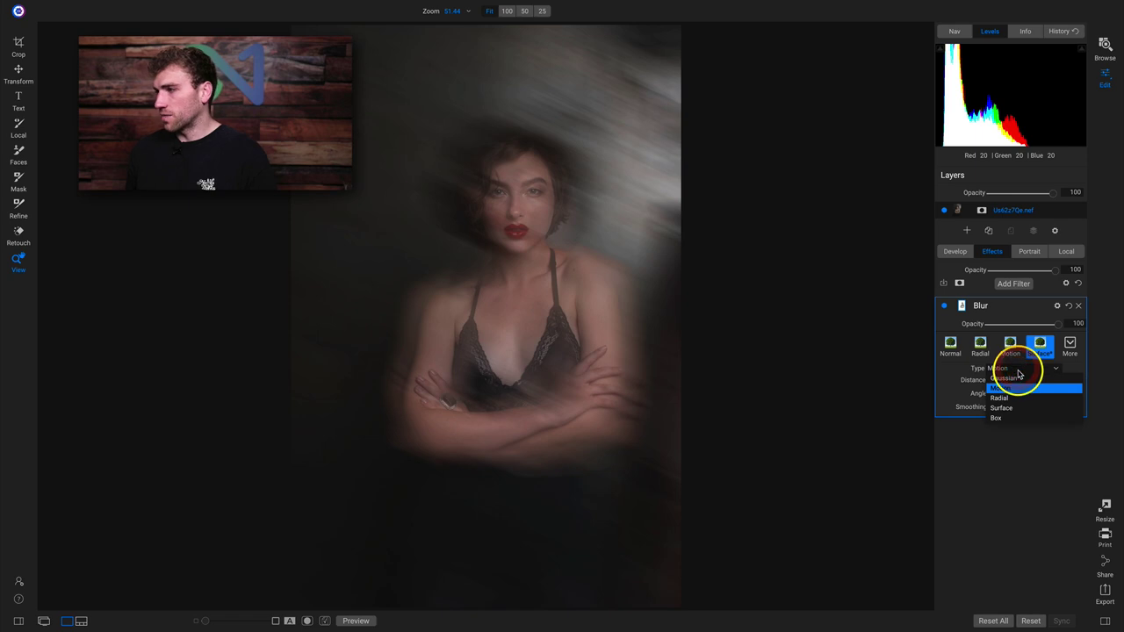
# Try Radial as the blur type with Smoothing 41, and with Amount 69 and Smoothing 0
pyautogui.click(1016, 403)
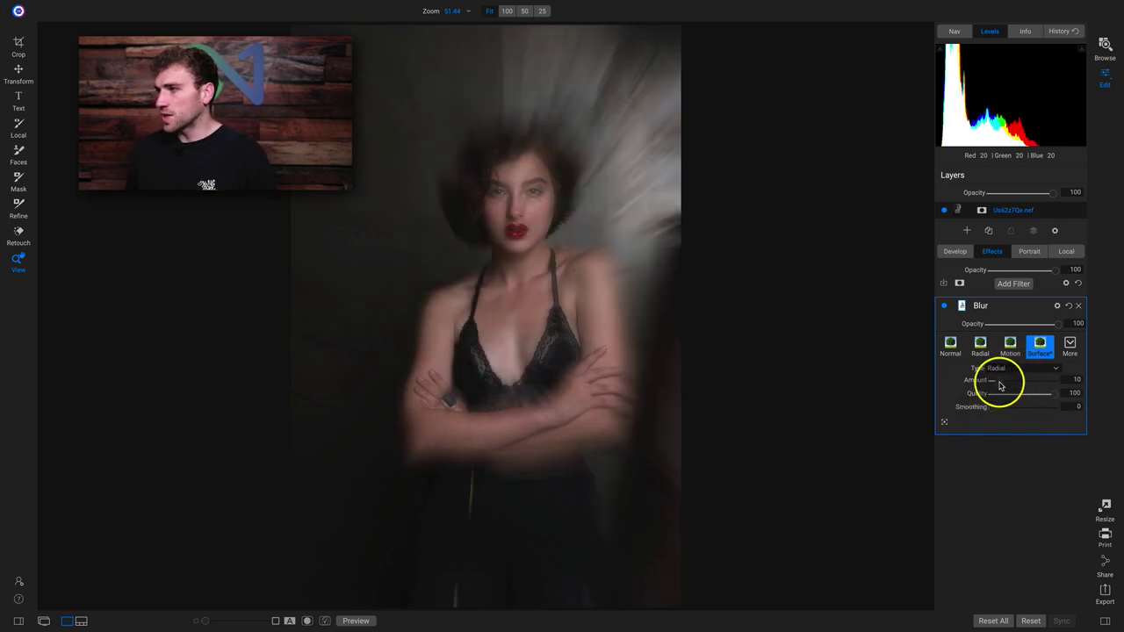
pyautogui.moveTo(997, 401); pyautogui.dragTo(1037, 400)
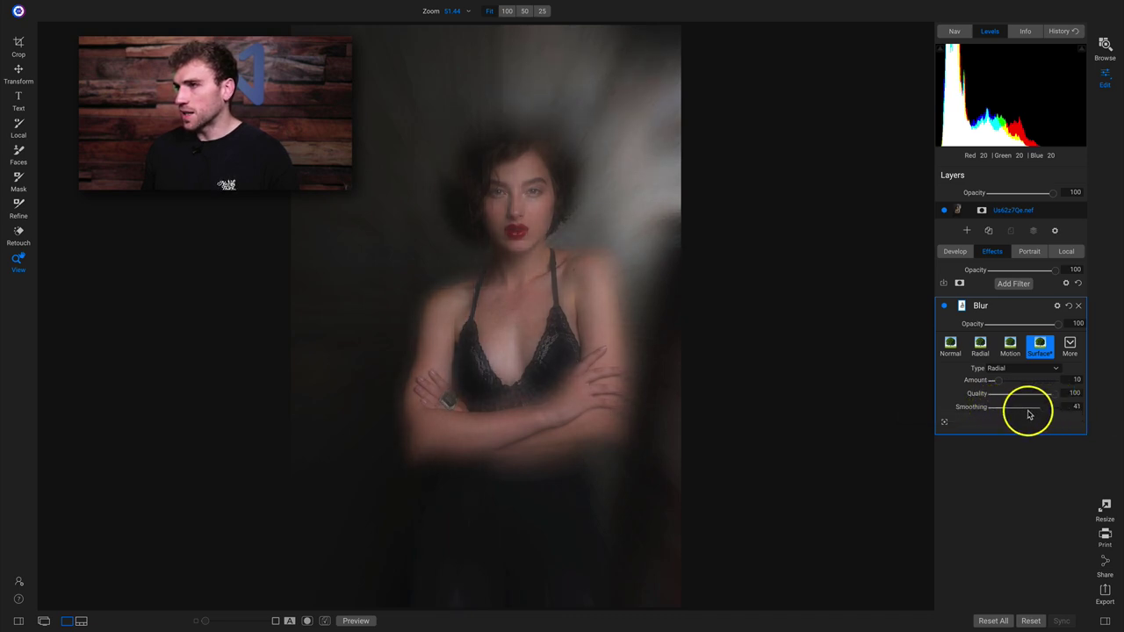
pyautogui.moveTo(1008, 416); pyautogui.dragTo(996, 416)
pyautogui.click(971, 407)
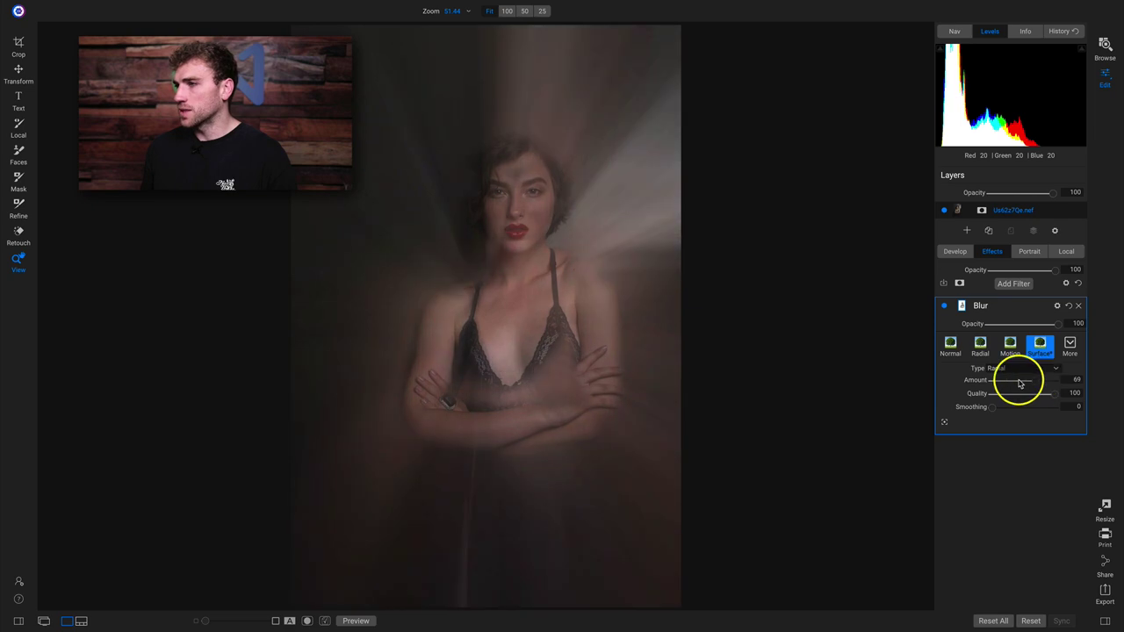
pyautogui.click(983, 378)
# Switch the blur type to Surface with Amount 35 and Threshold 62
pyautogui.click(995, 369)
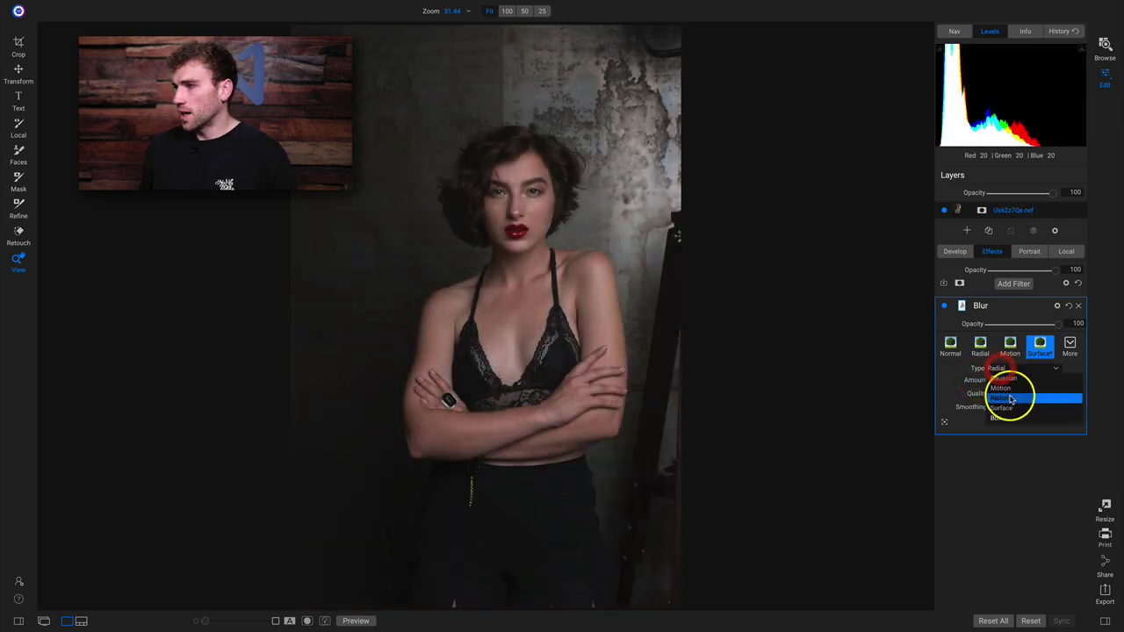
pyautogui.click(1036, 380)
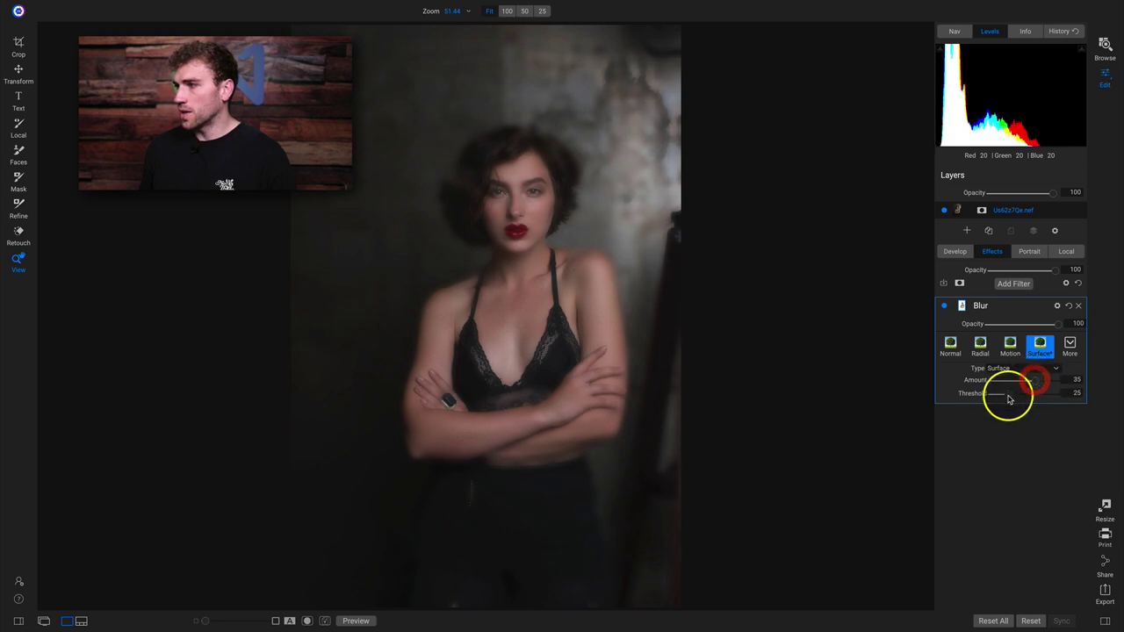
pyautogui.moveTo(1026, 399); pyautogui.dragTo(1051, 394)
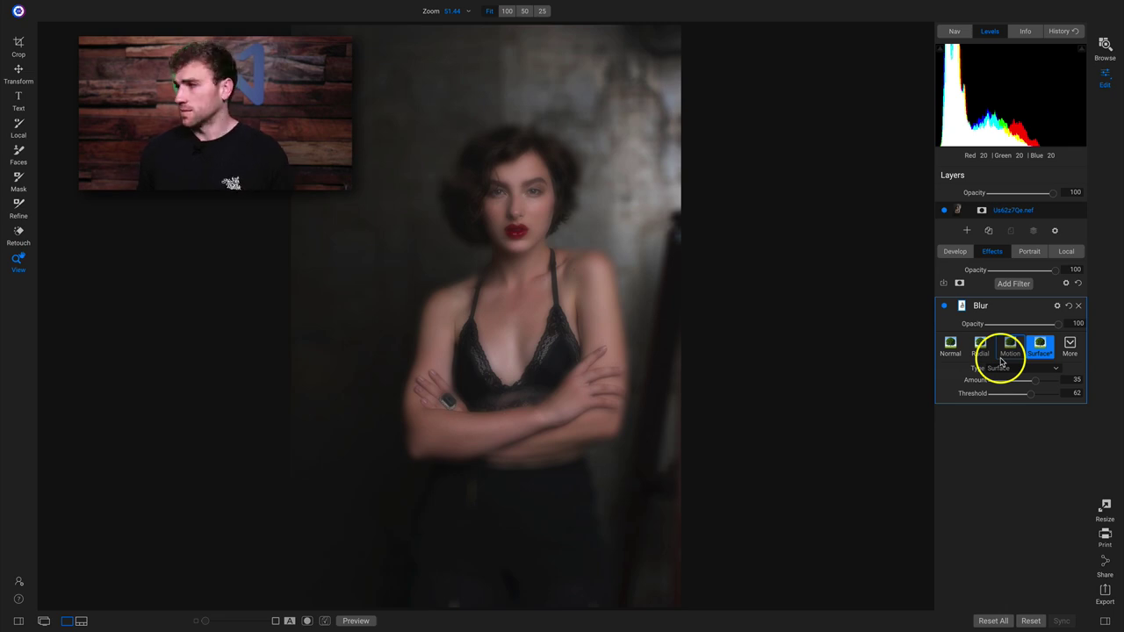
# Delete the Blur filter from the portrait and add a Borders filter in its place
pyautogui.click(1078, 304)
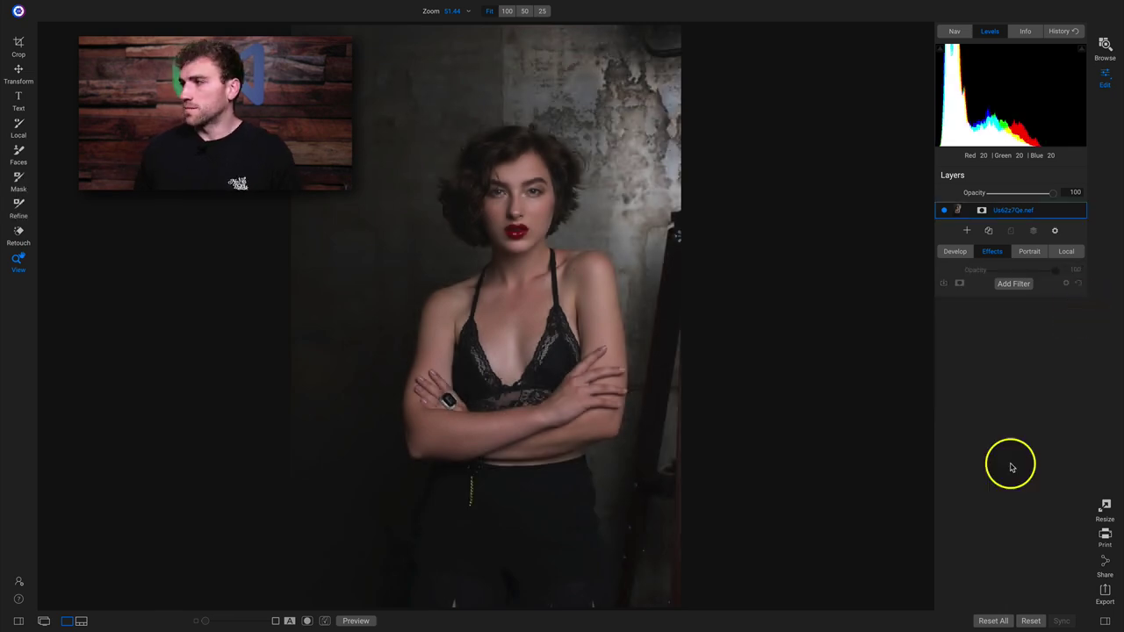
pyautogui.click(1017, 284)
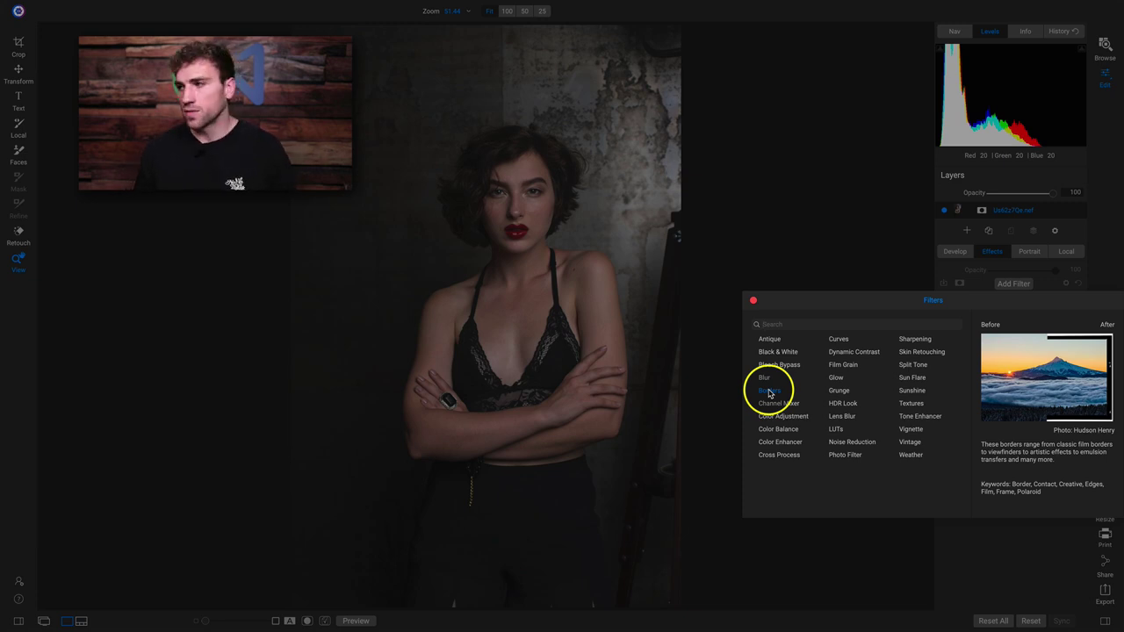
pyautogui.click(768, 391)
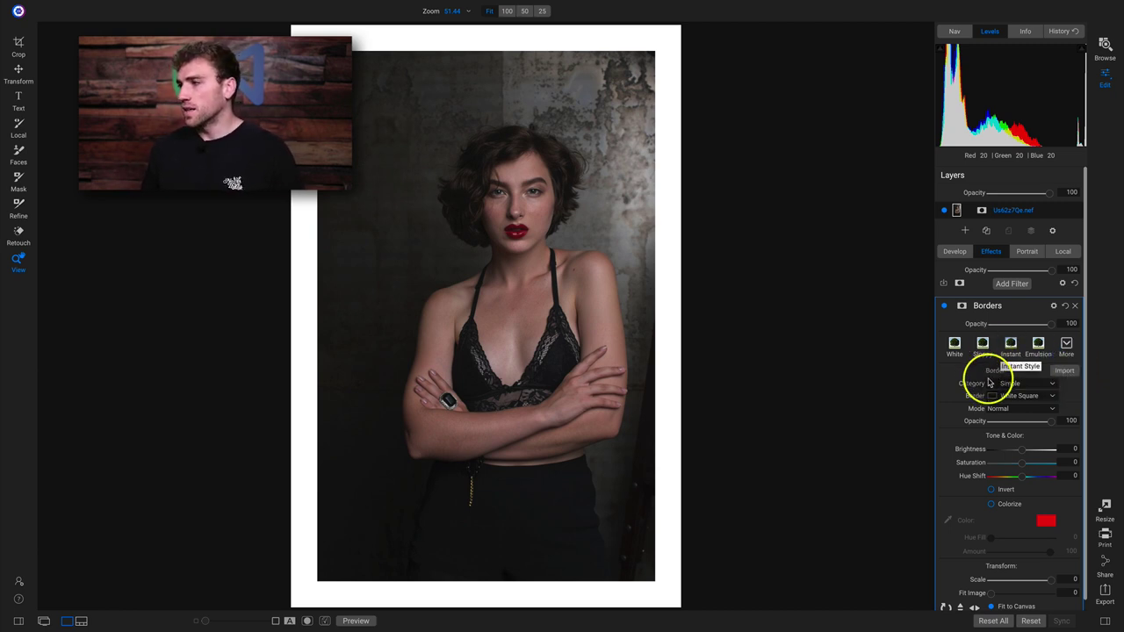
# Preview the Antique, Brush, Camera, Digital, Emulsion, Film, Simple, Sloppy Borders and Versace border categories on the portrait
pyautogui.click(1012, 384)
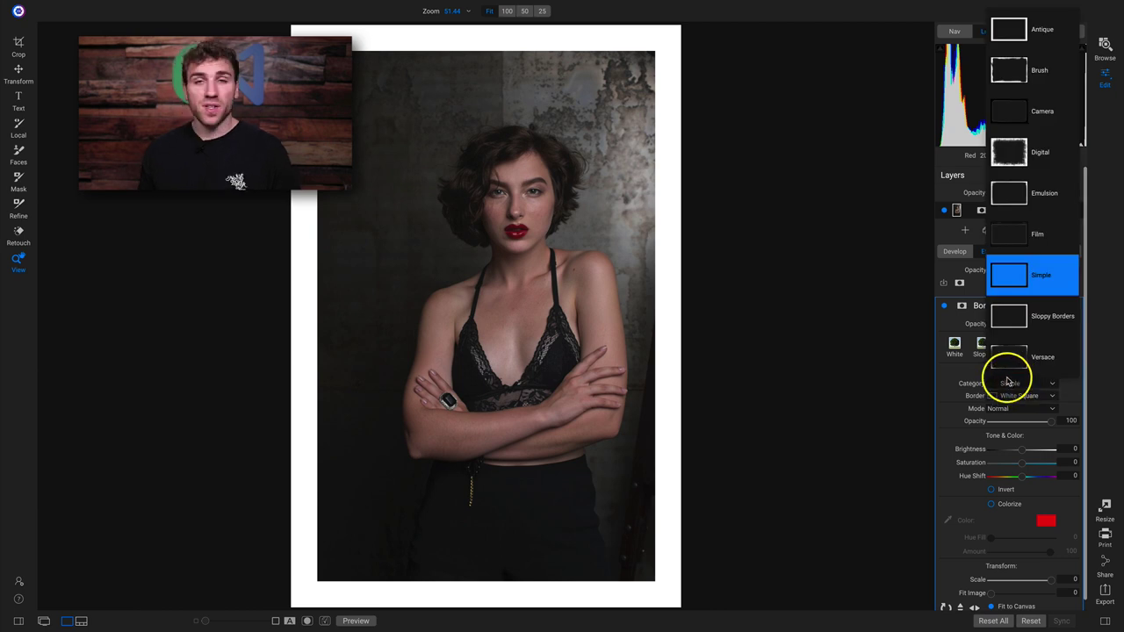
pyautogui.click(1038, 370)
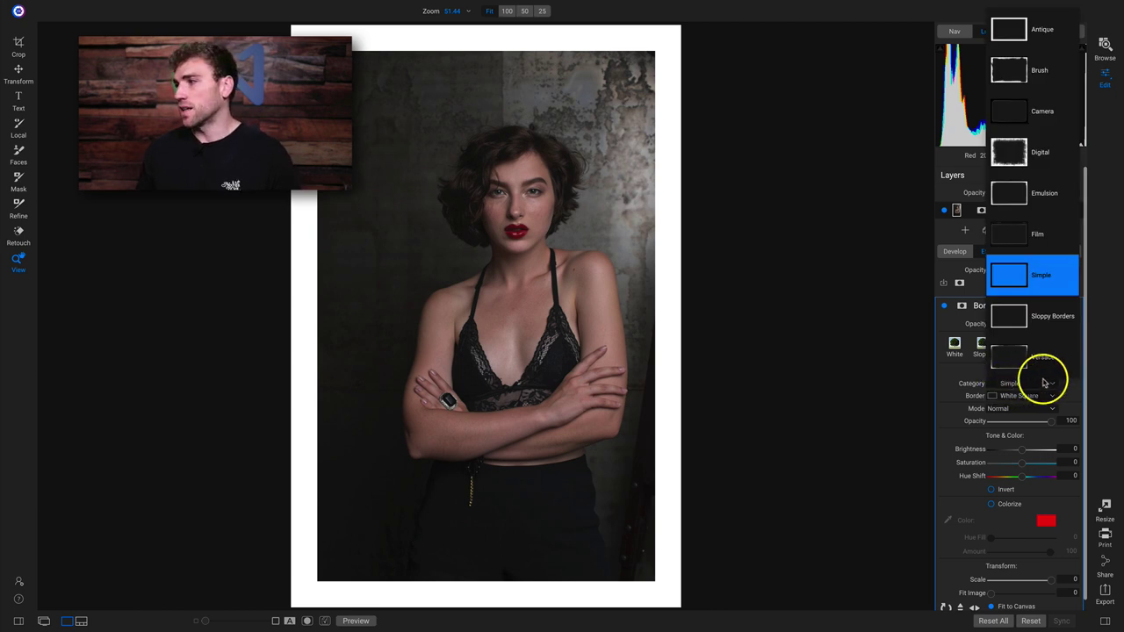
pyautogui.click(1045, 28)
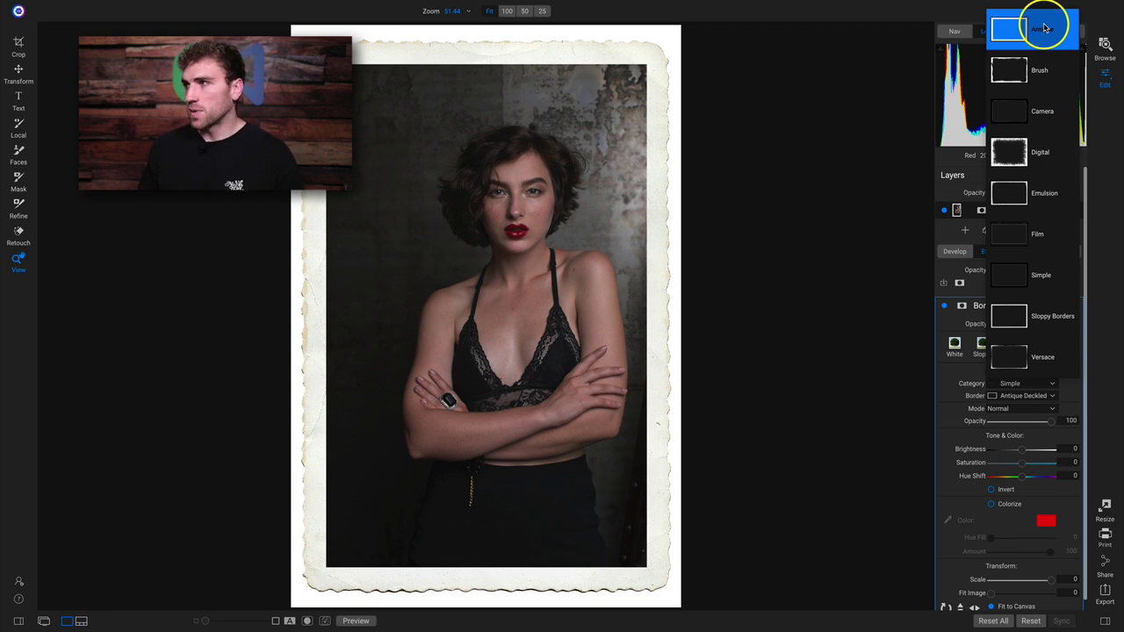
pyautogui.click(1035, 65)
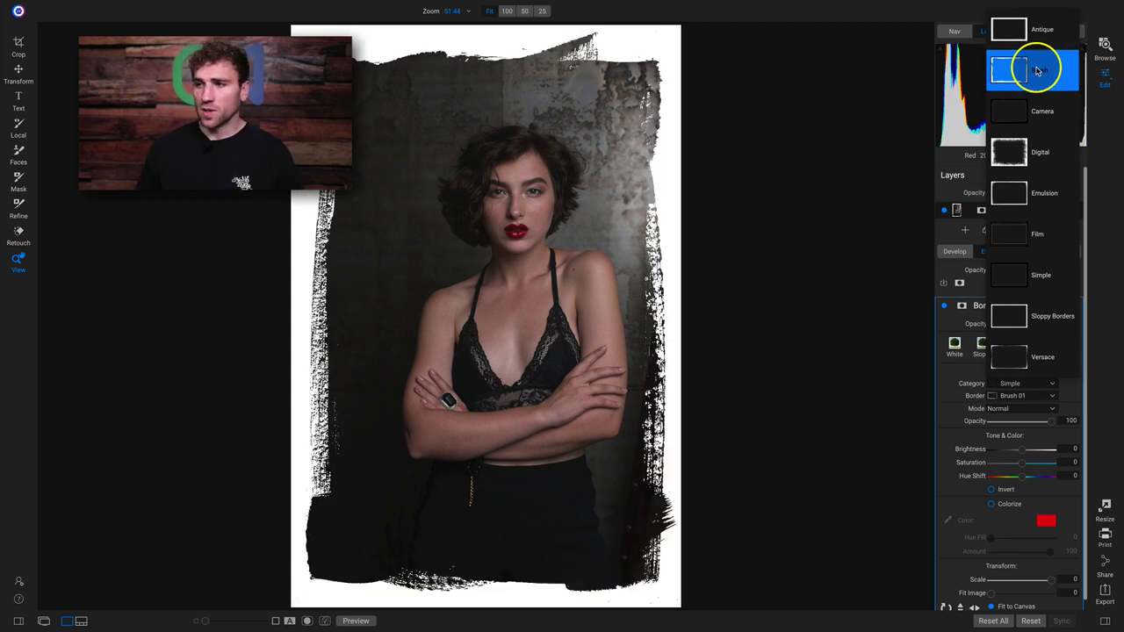
pyautogui.click(1038, 117)
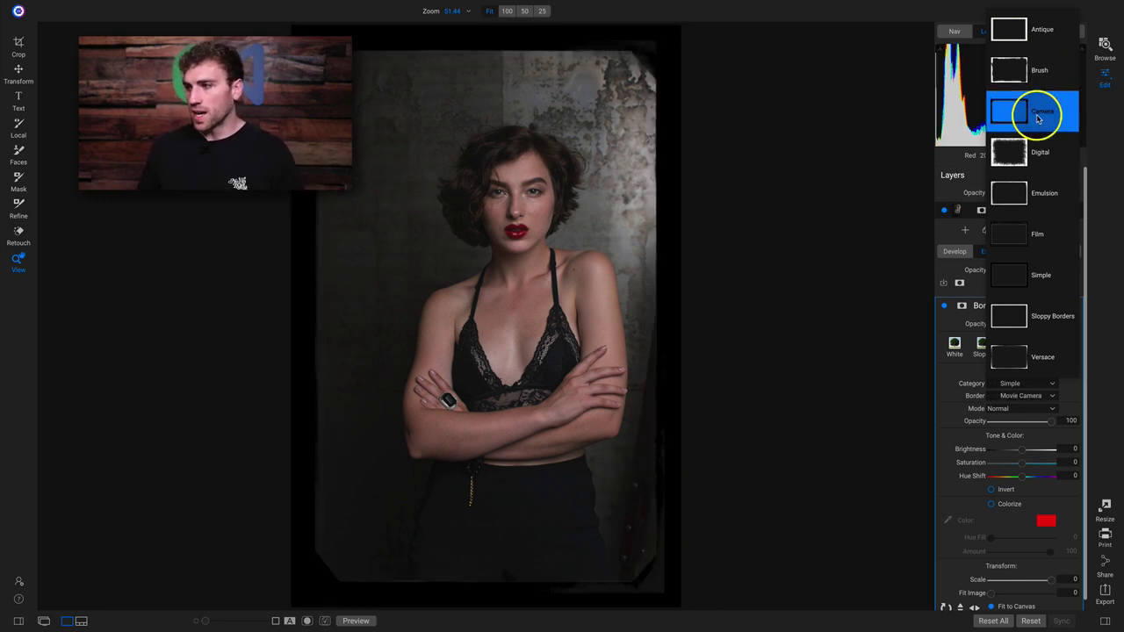
pyautogui.click(1036, 154)
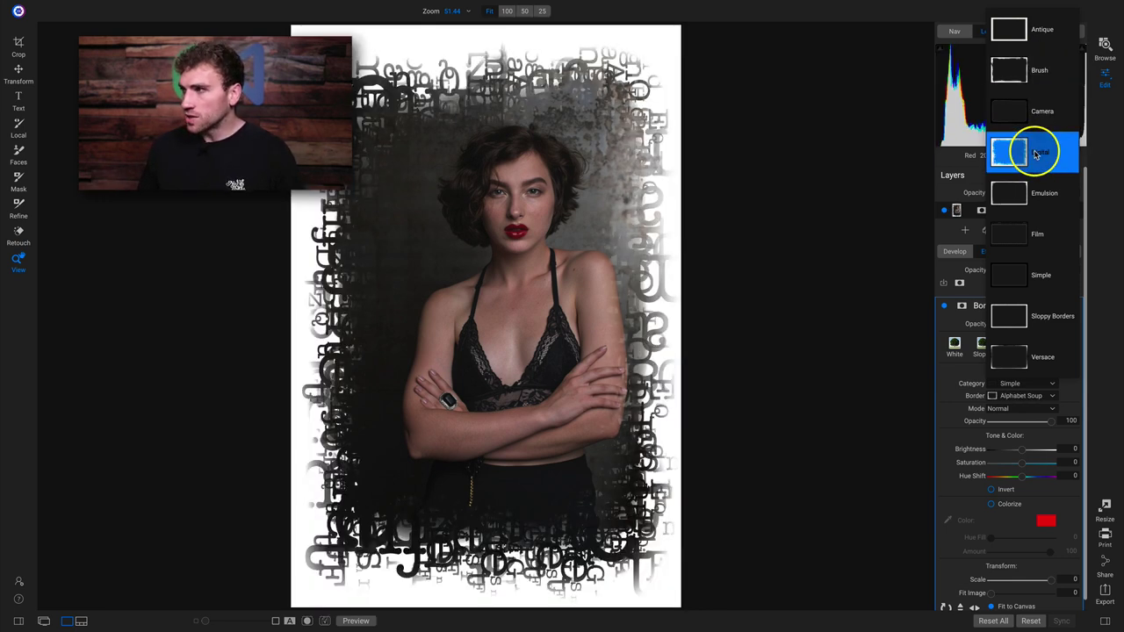
pyautogui.click(1039, 194)
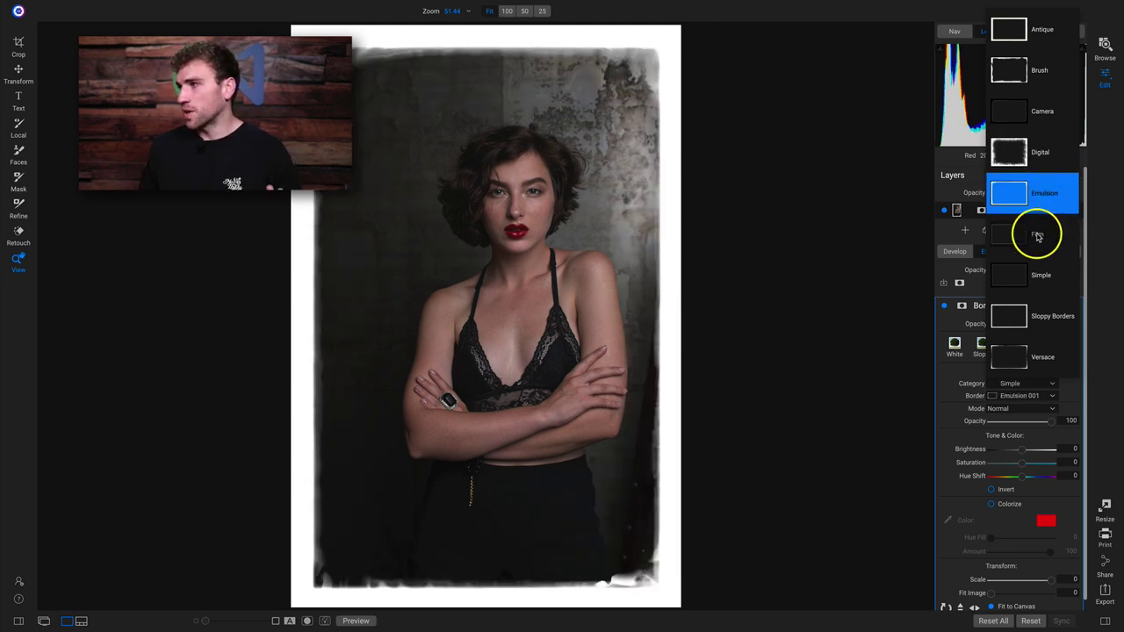
pyautogui.click(1037, 234)
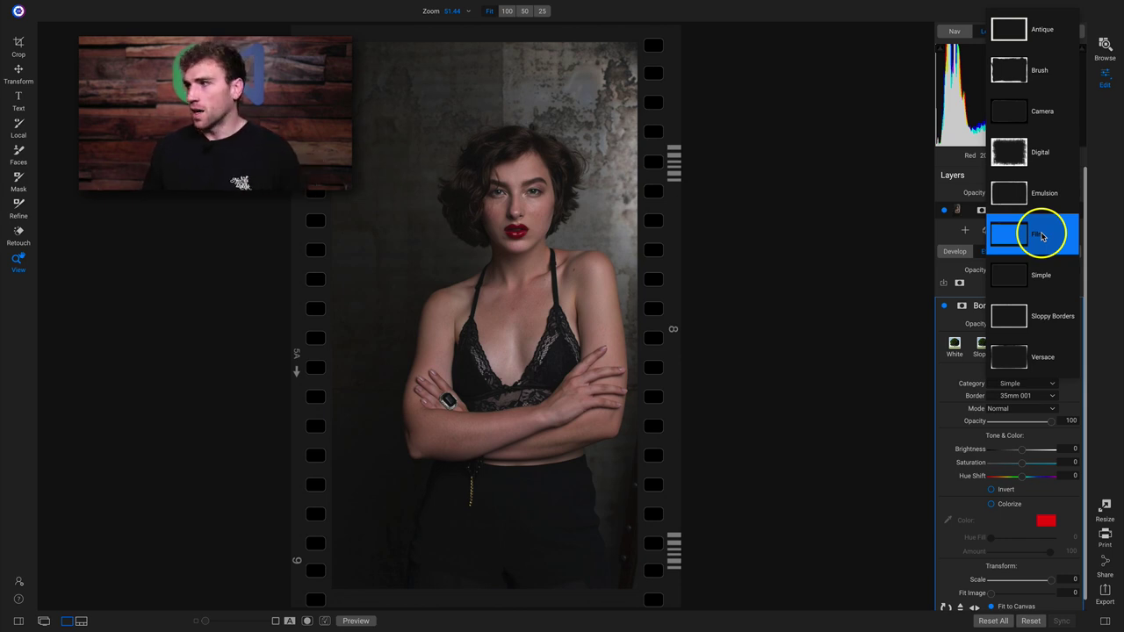
pyautogui.click(1041, 275)
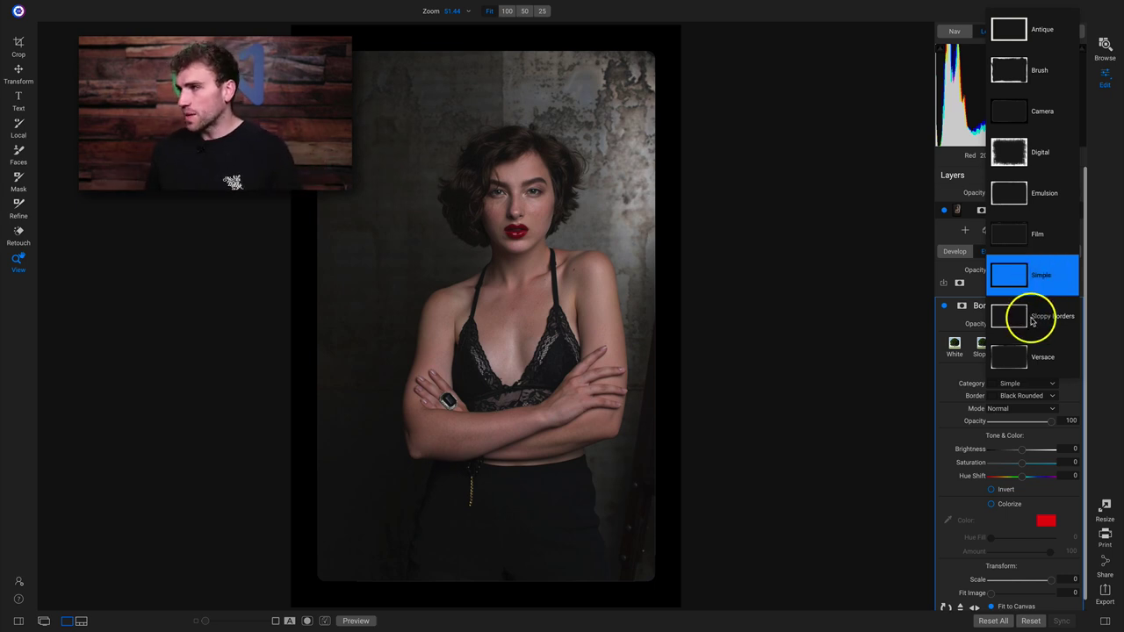
pyautogui.click(1032, 318)
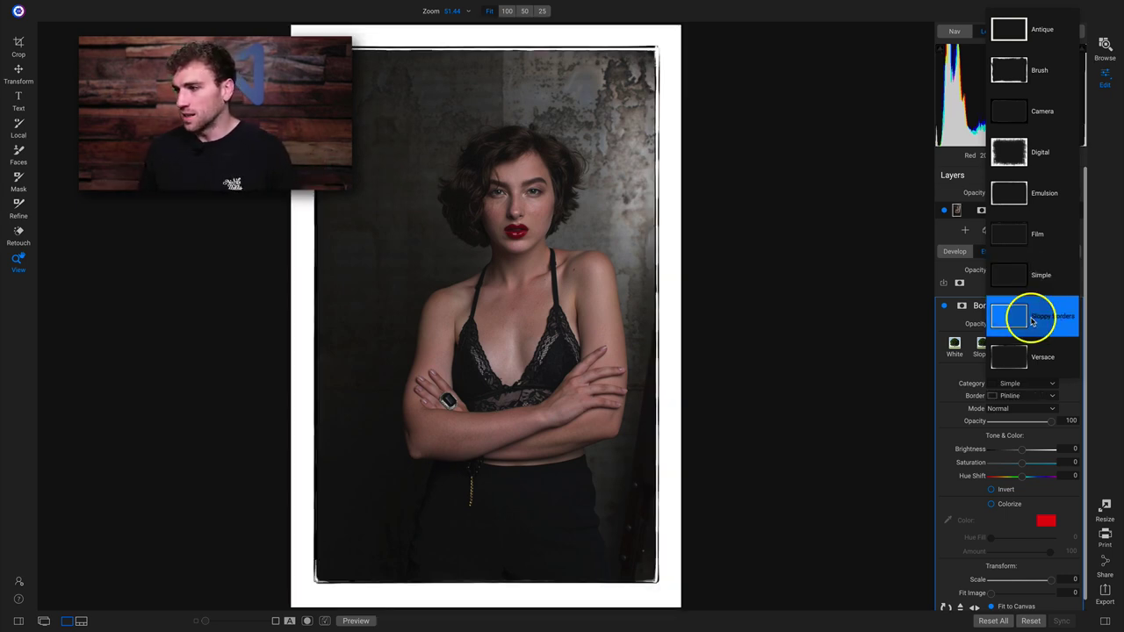
pyautogui.click(1043, 355)
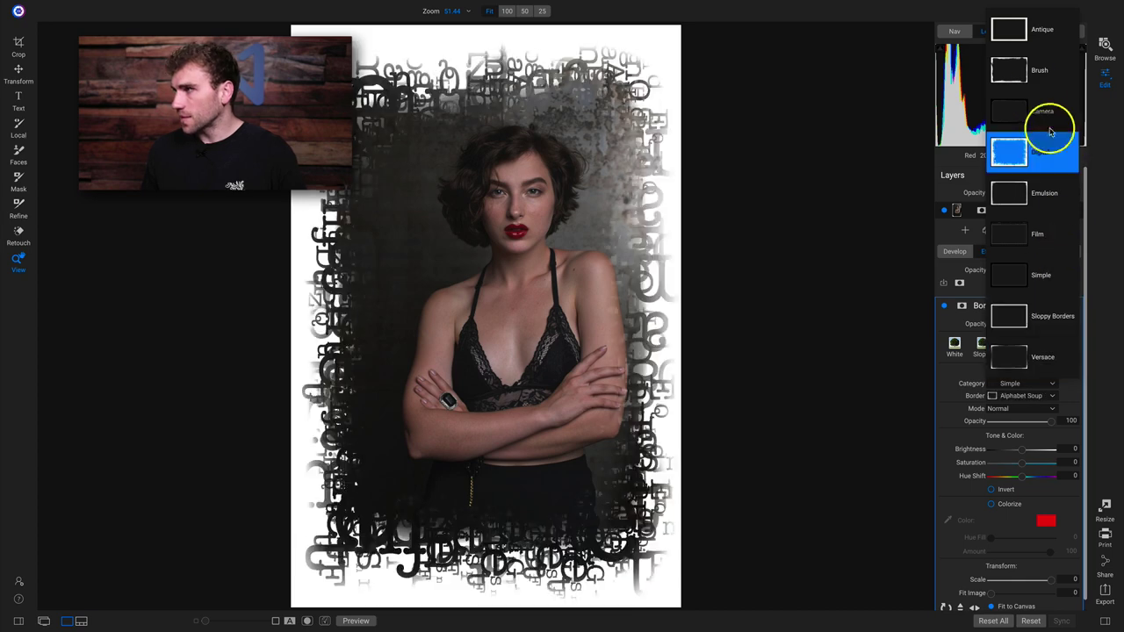
# Set the border category to Emulsion and choose the Emulsion 13 border
pyautogui.click(1037, 189)
pyautogui.click(1024, 394)
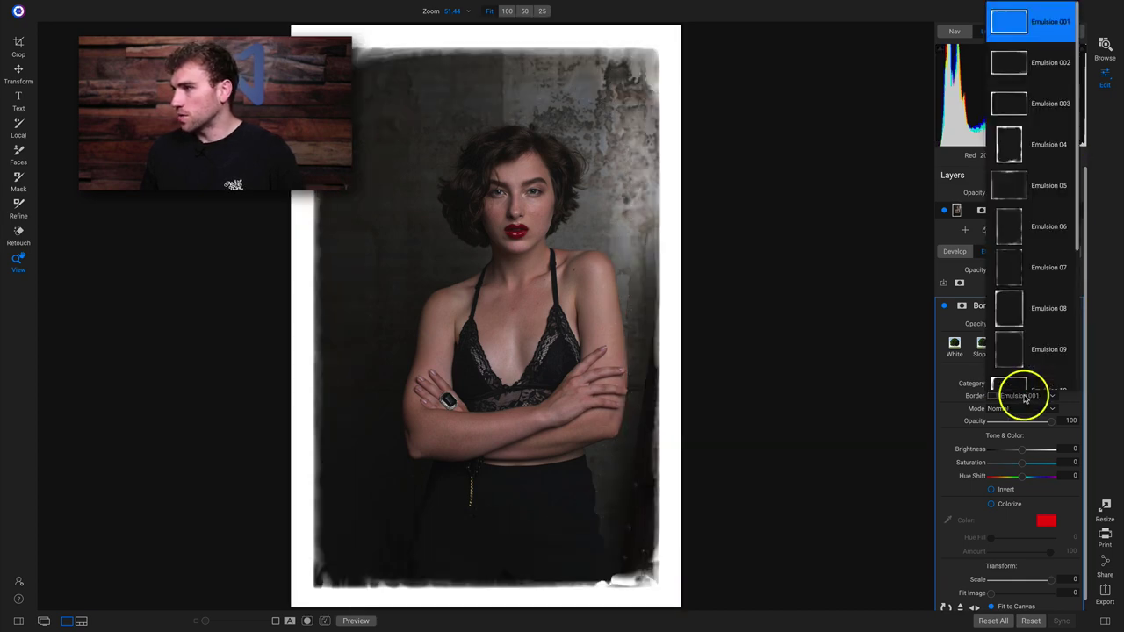
pyautogui.scroll(-3, 1039, 342)
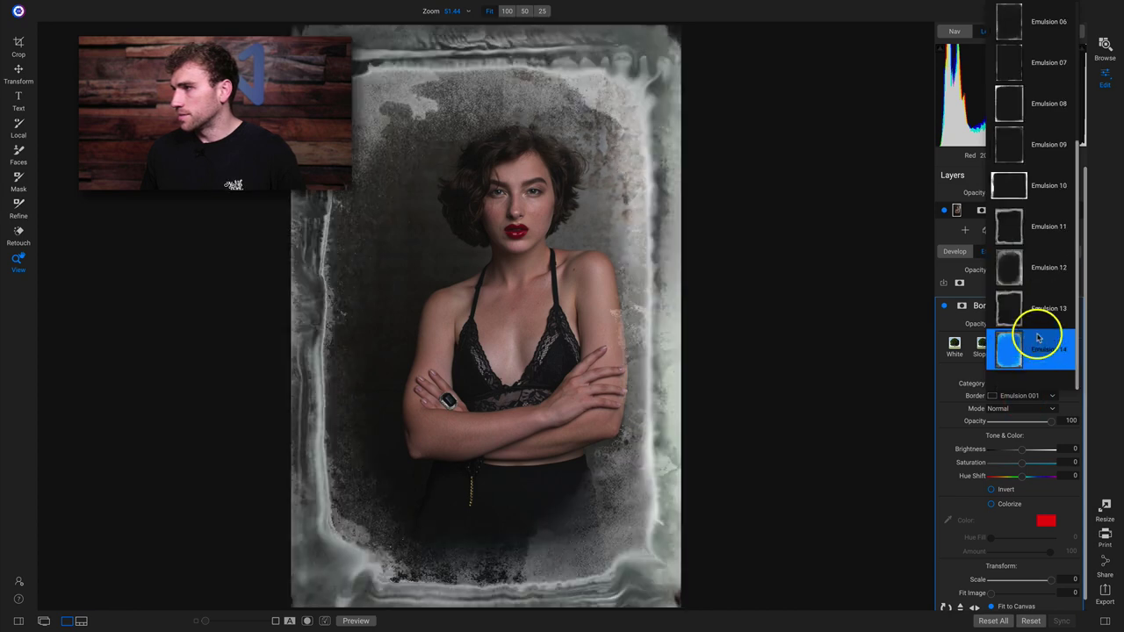
pyautogui.click(1037, 305)
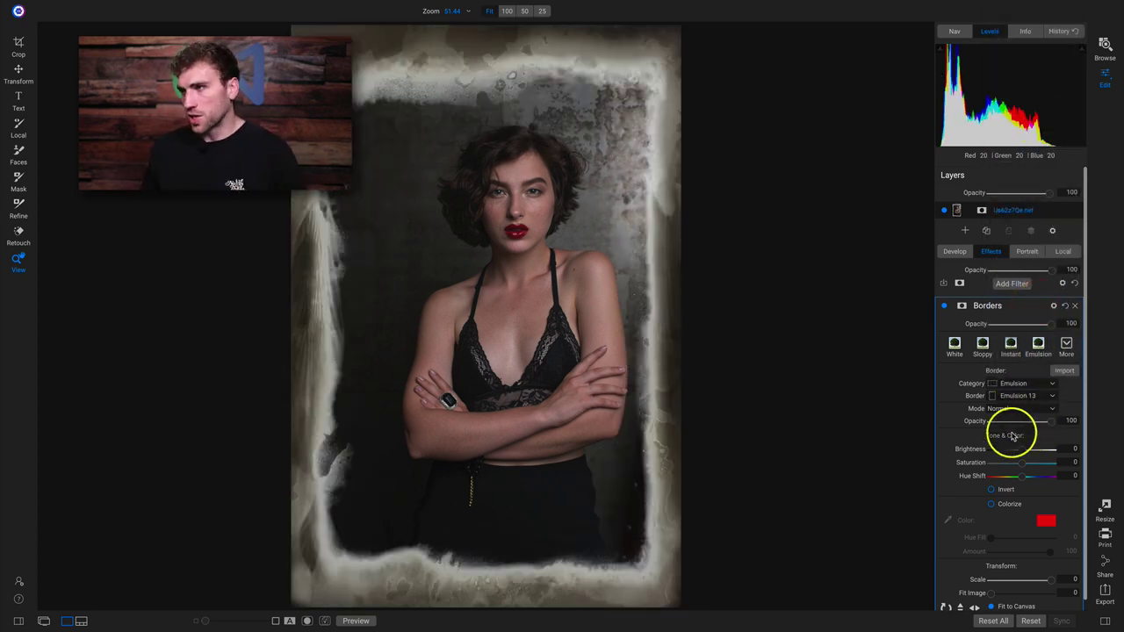
# Preview the border's blend modes such as Overlay and try its opacity, leaving them at Normal and 100
pyautogui.click(1014, 408)
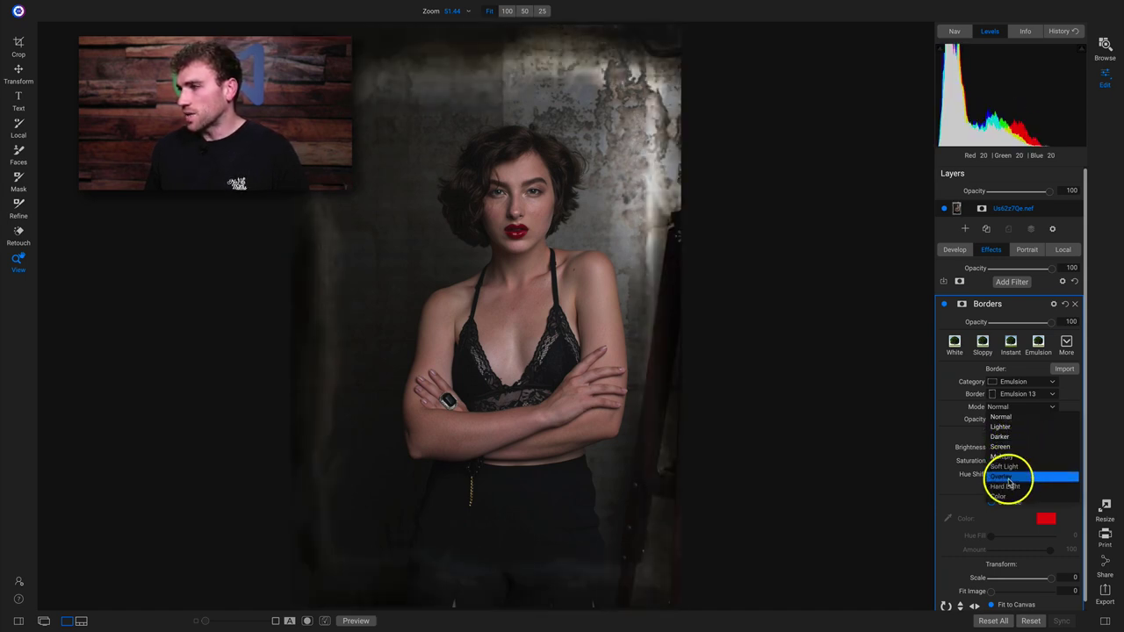
pyautogui.click(941, 409)
pyautogui.moveTo(1047, 425)
pyautogui.mouseDown()
pyautogui.moveTo(981, 423)
pyautogui.moveTo(1049, 424)
pyautogui.mouseUp()
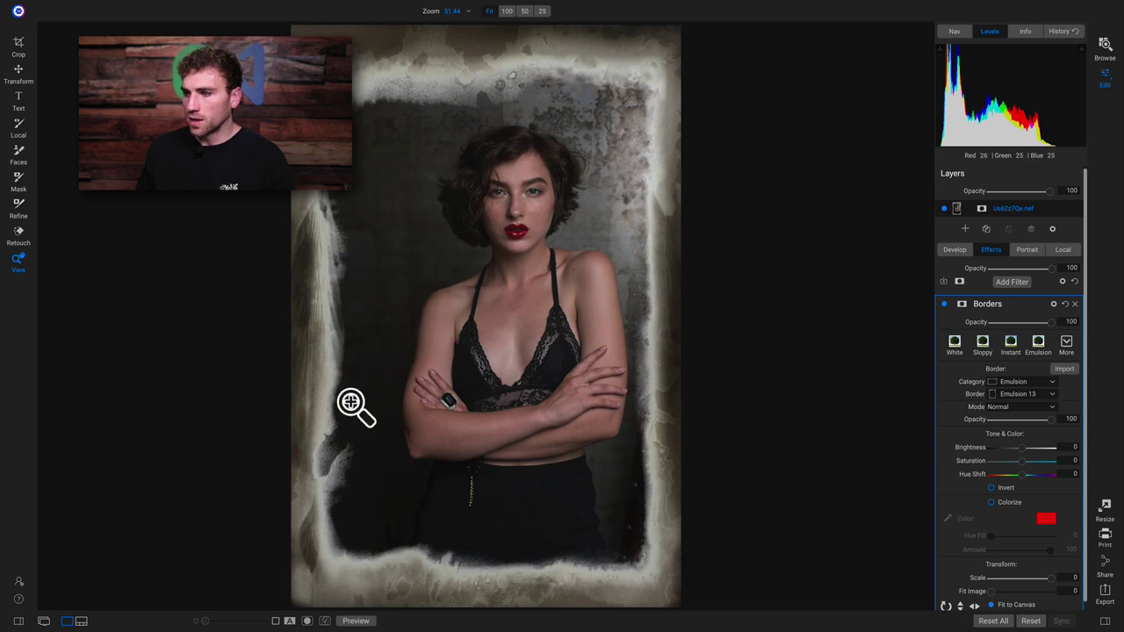
# Try the border's Brightness, Saturation and Hue Shift, with Hue Shift at -20, and reset them to 0
pyautogui.moveTo(1023, 451)
pyautogui.mouseDown()
pyautogui.moveTo(998, 453)
pyautogui.moveTo(1056, 451)
pyautogui.moveTo(968, 447)
pyautogui.moveTo(983, 464)
pyautogui.moveTo(1076, 464)
pyautogui.moveTo(980, 464)
pyautogui.moveTo(1041, 465)
pyautogui.moveTo(1013, 464)
pyautogui.moveTo(1023, 469)
pyautogui.mouseUp()
pyautogui.doubleClick(970, 449)
pyautogui.doubleClick(970, 462)
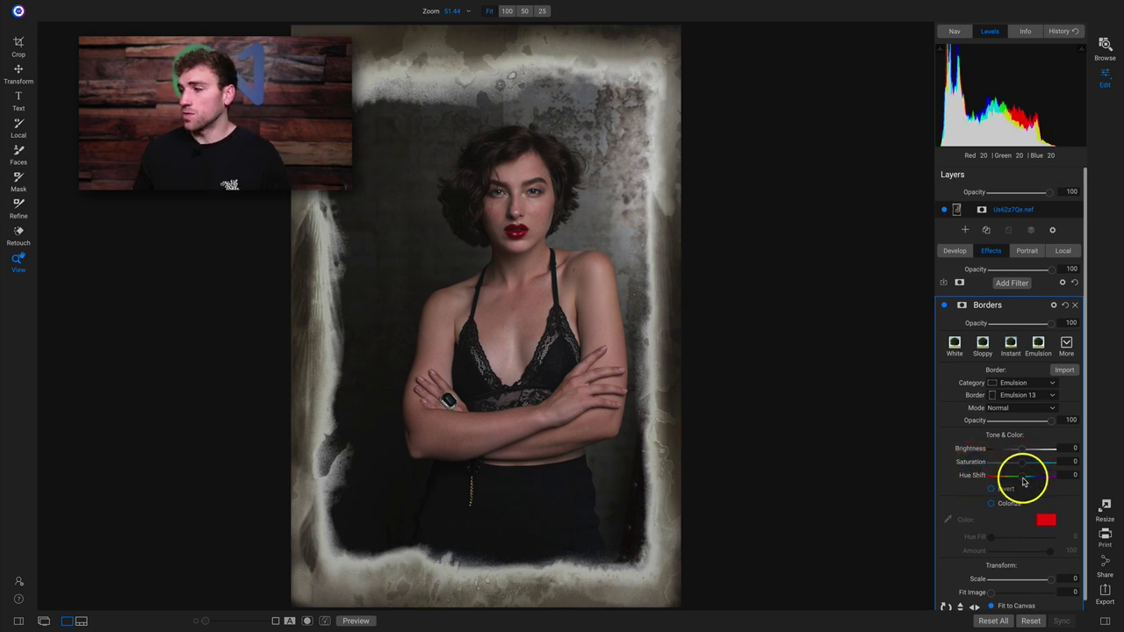
pyautogui.moveTo(1053, 480); pyautogui.dragTo(1014, 482)
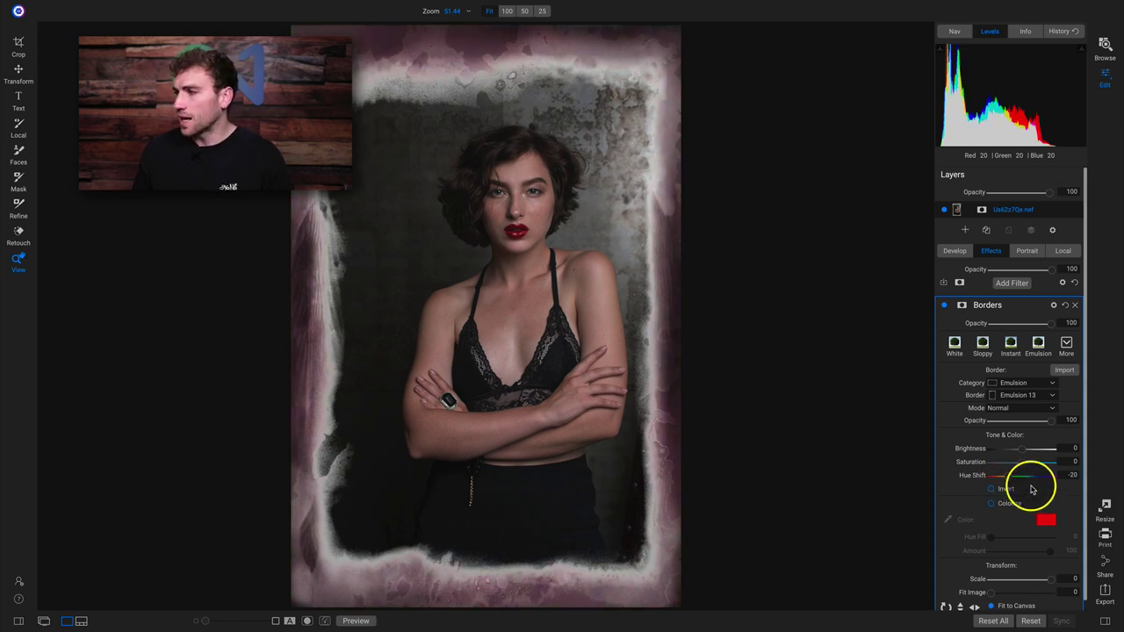
pyautogui.doubleClick(972, 476)
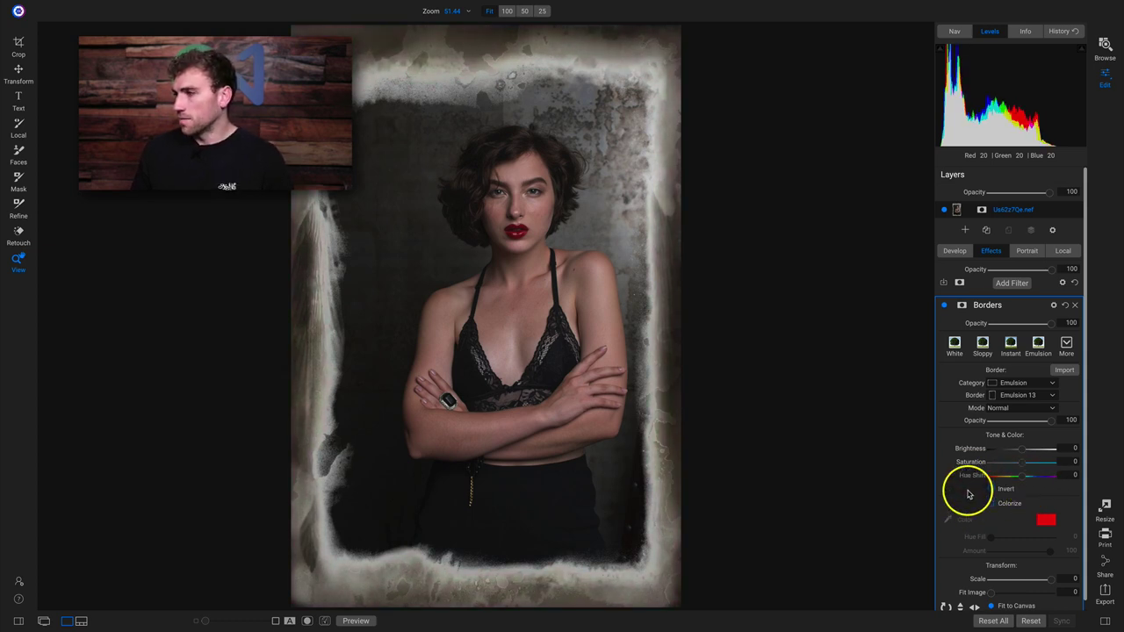
# Invert the border's tones for comparison and switch the inversion back off
pyautogui.click(991, 490)
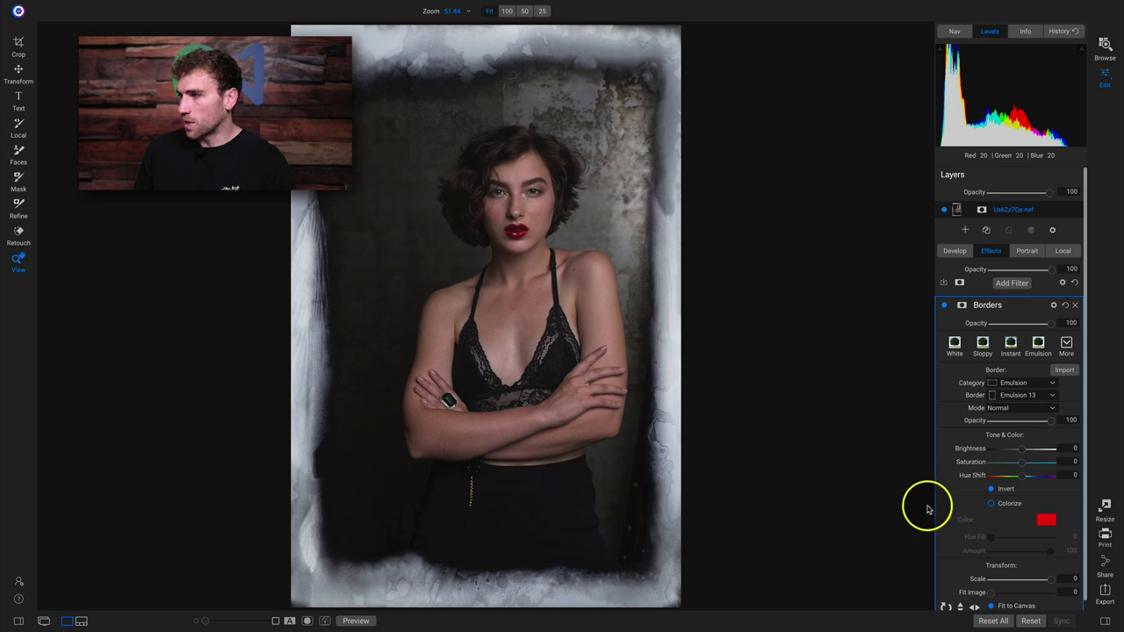
pyautogui.click(990, 491)
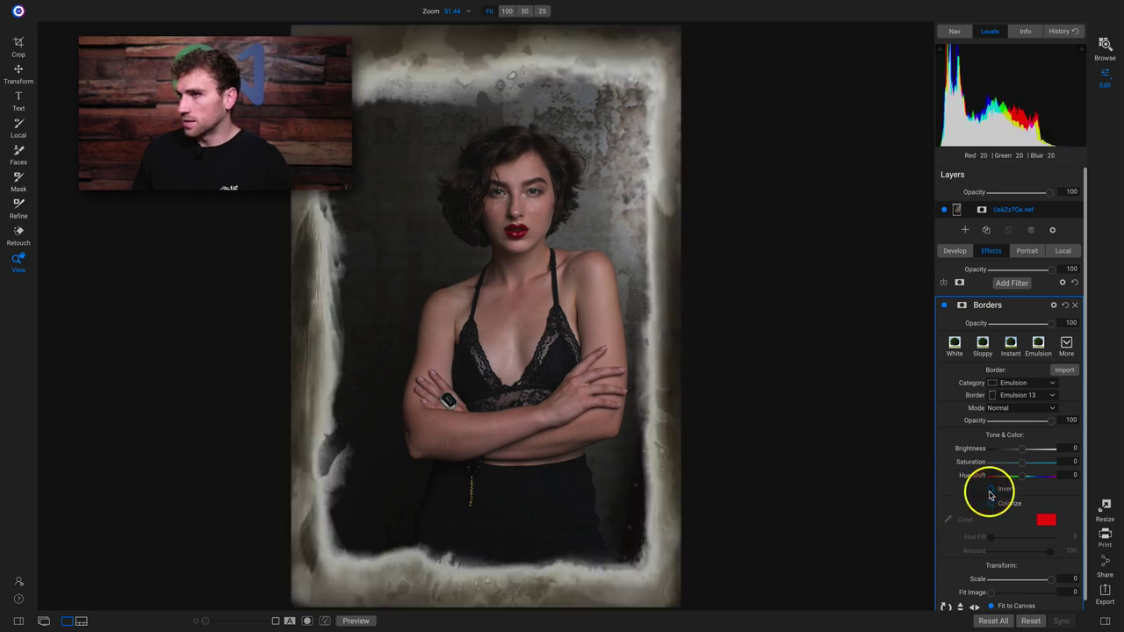
pyautogui.click(990, 492)
pyautogui.click(989, 493)
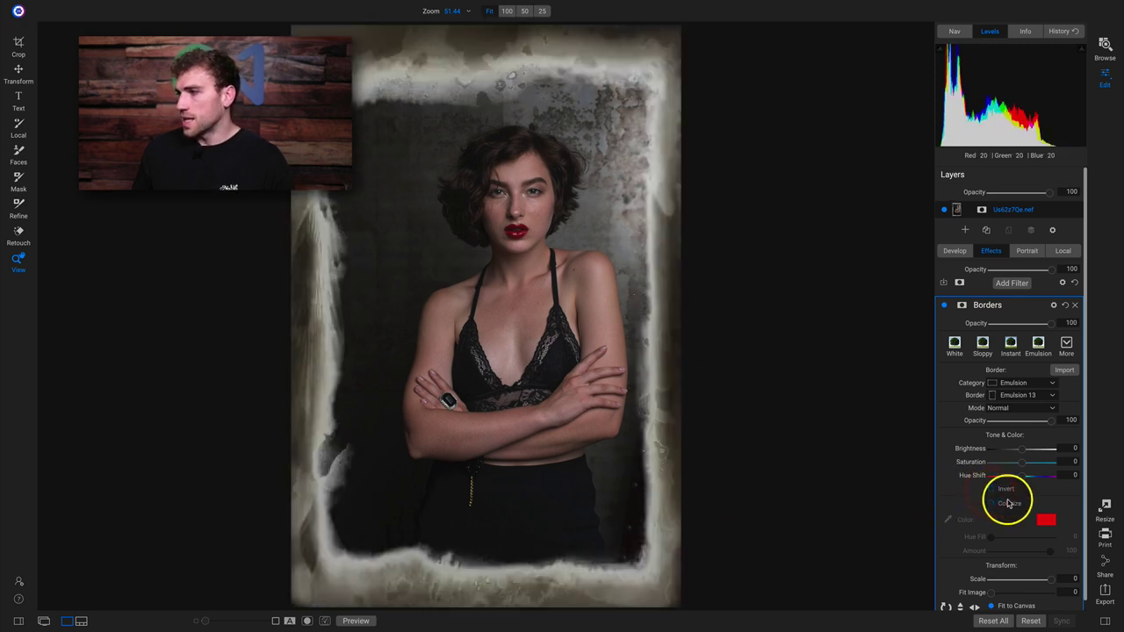
# Turn on Colorize for the border and change its color from red to bright green
pyautogui.click(990, 503)
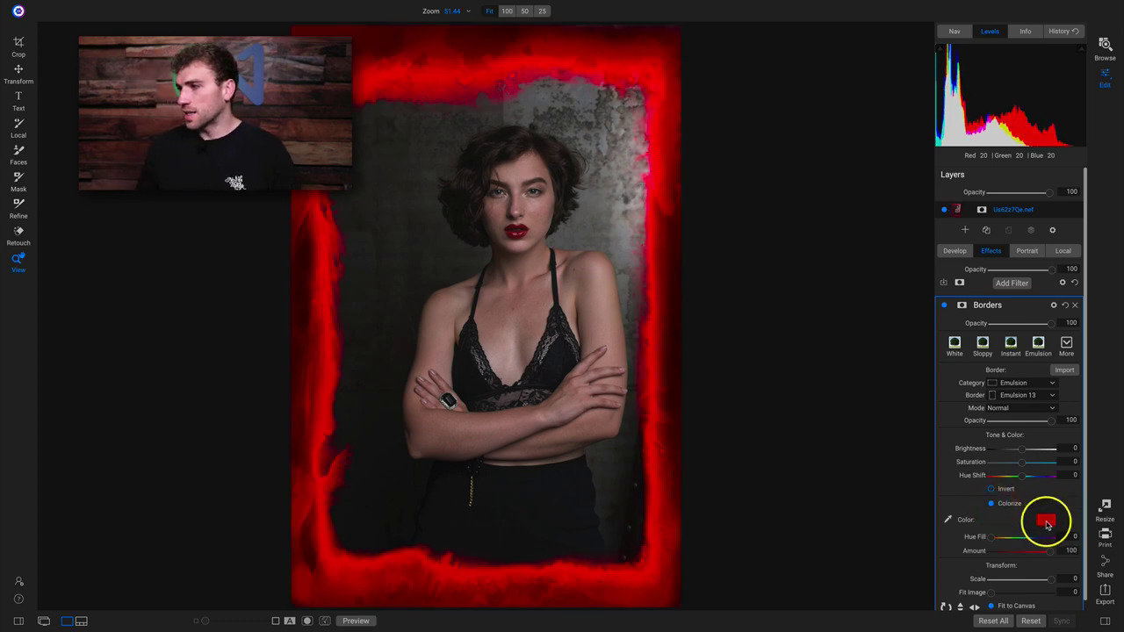
pyautogui.click(1045, 518)
pyautogui.click(816, 322)
pyautogui.moveTo(817, 321); pyautogui.dragTo(843, 307)
pyautogui.click(769, 271)
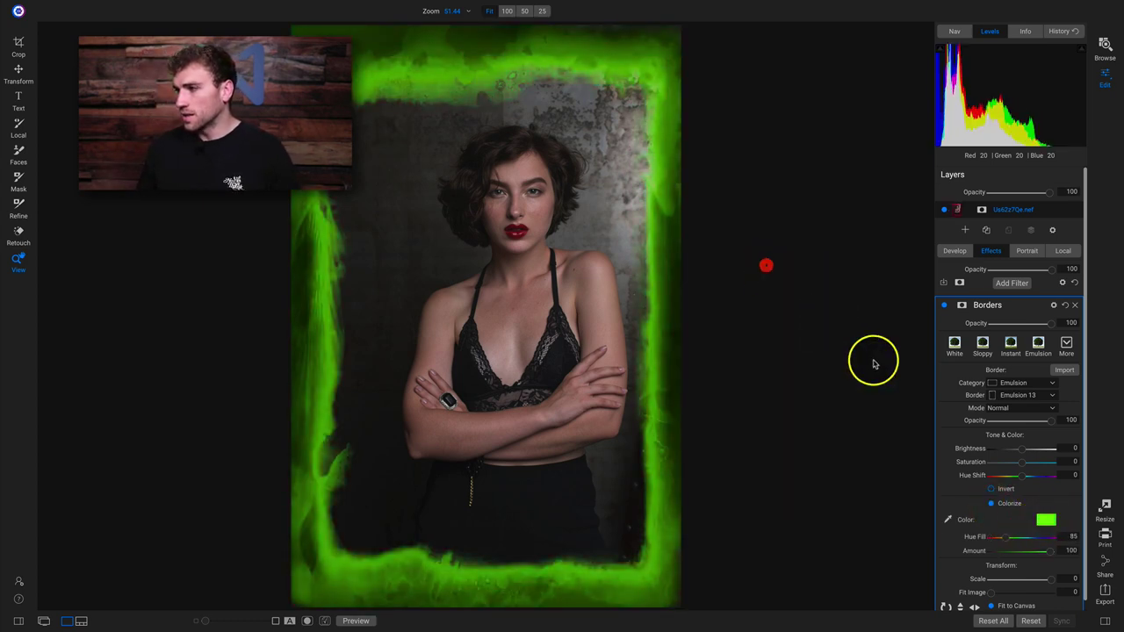
# Set the border's Hue Fill to 137 and its colorize Amount to 68, keeping Scale at 0
pyautogui.moveTo(1009, 536); pyautogui.dragTo(960, 589)
pyautogui.scroll(-1, 1018, 541)
pyautogui.doubleClick(1066, 571)
# Rotate the green border and flip it vertically and horizontally
pyautogui.click(947, 598)
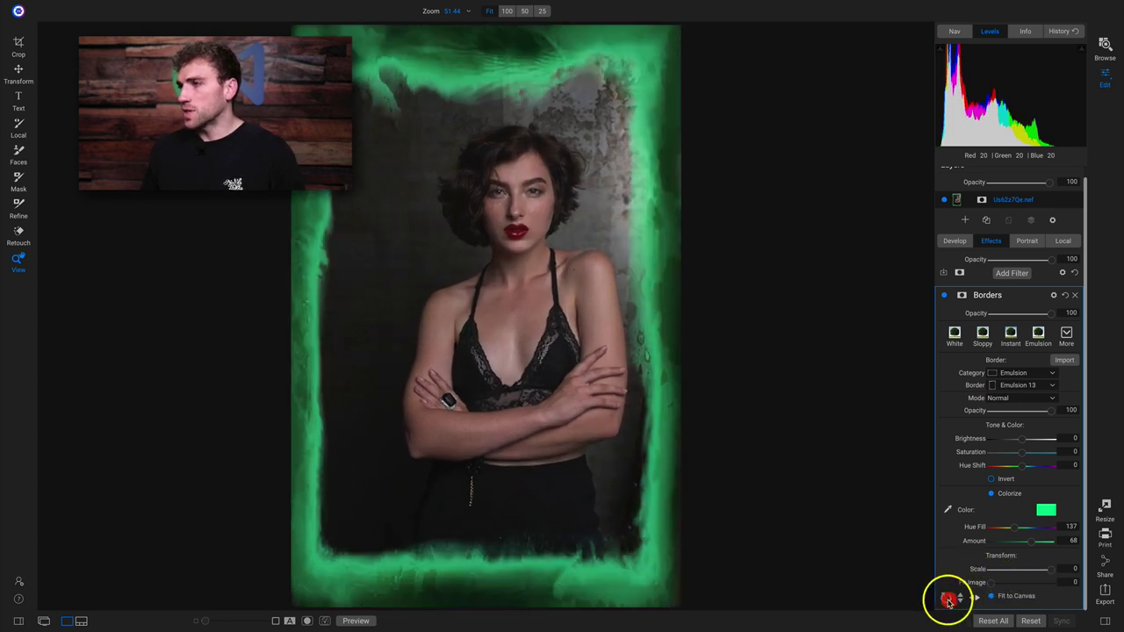
pyautogui.click(948, 599)
pyautogui.click(961, 598)
pyautogui.click(961, 597)
pyautogui.click(966, 597)
pyautogui.click(979, 599)
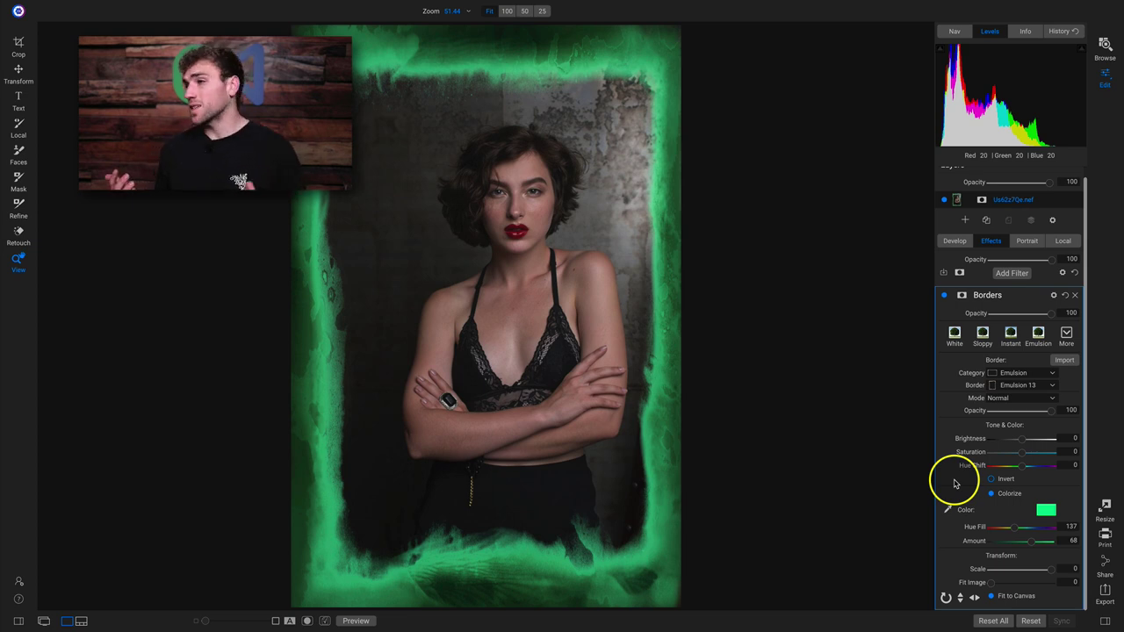
# Change the border category to Simple and choose the Black Square Keyline border
pyautogui.click(1050, 372)
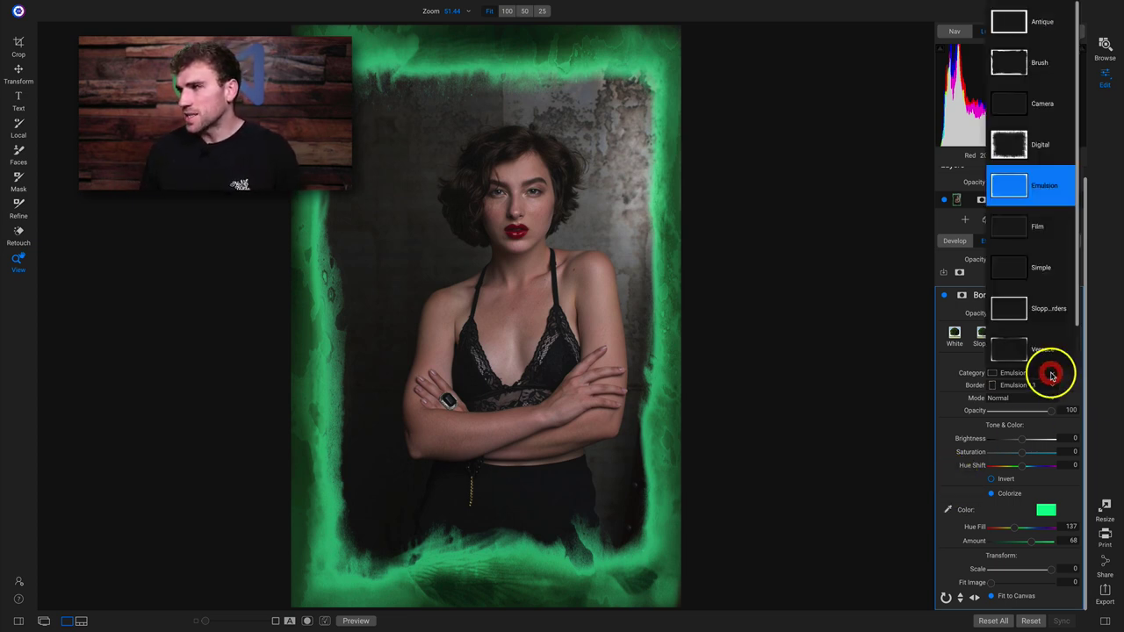
pyautogui.click(1047, 278)
pyautogui.click(1030, 233)
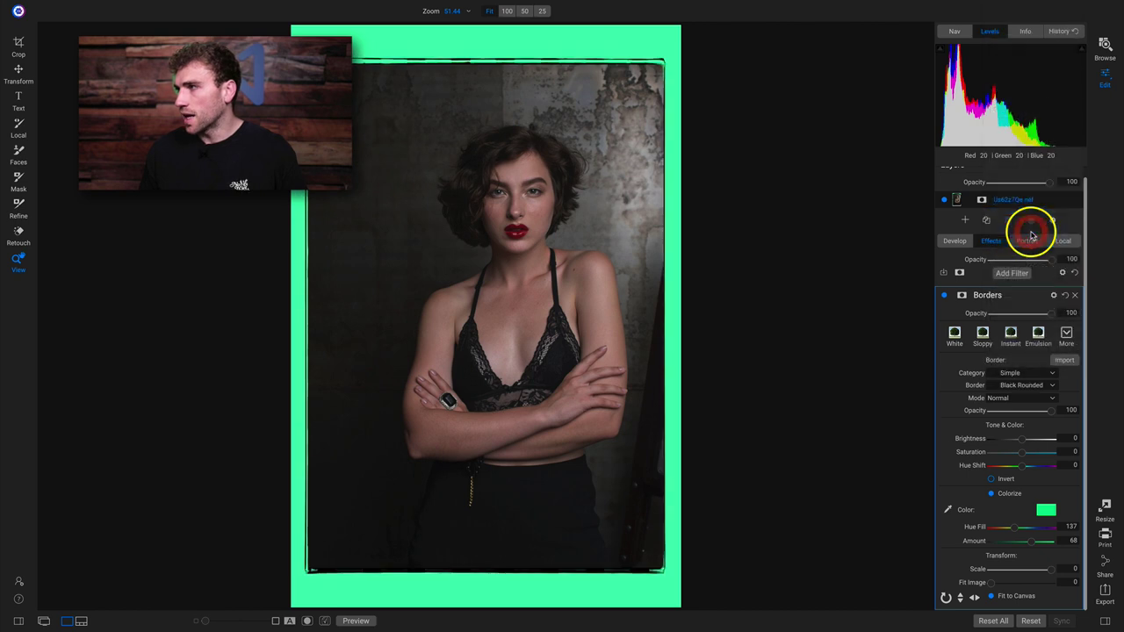
pyautogui.click(1037, 385)
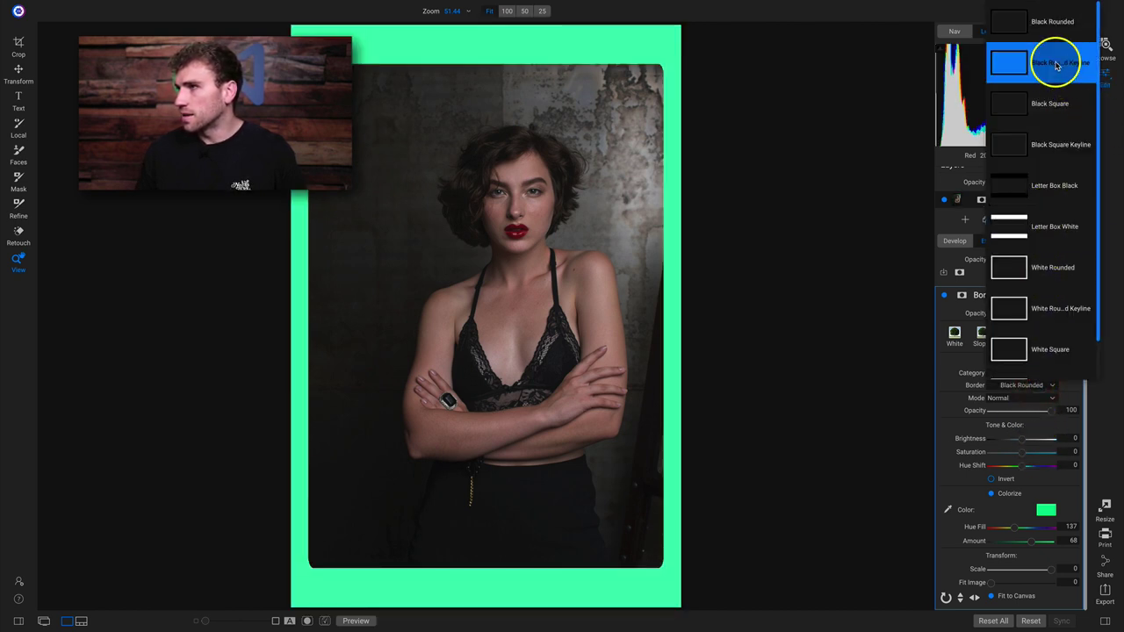
pyautogui.click(1051, 147)
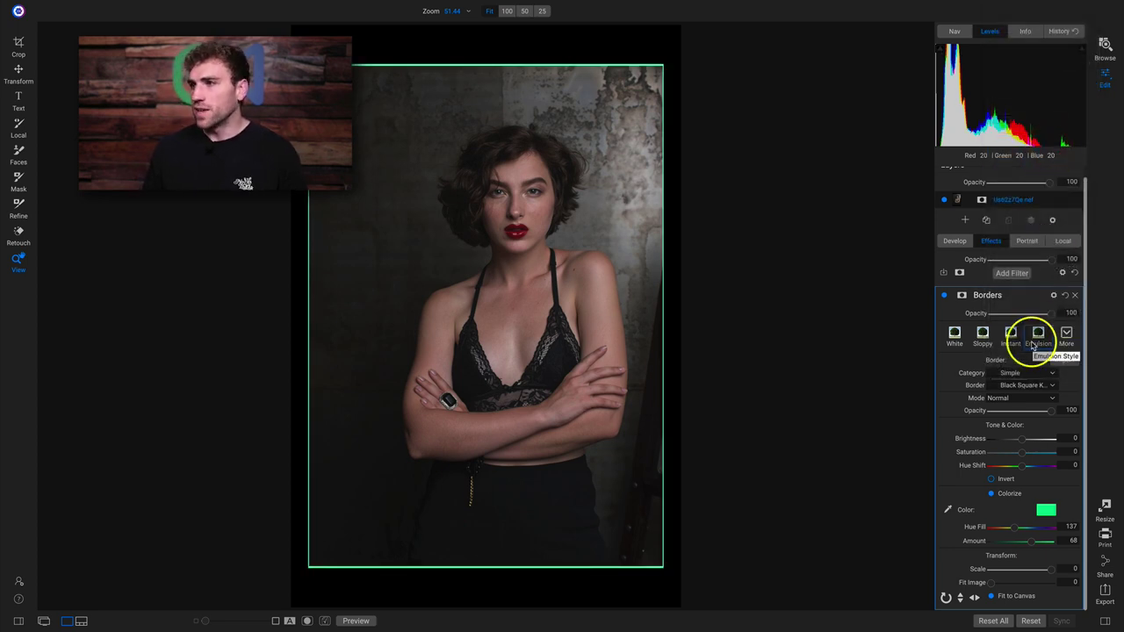
# Add a Black & White filter on top of the border with the Infrared style
pyautogui.click(1012, 273)
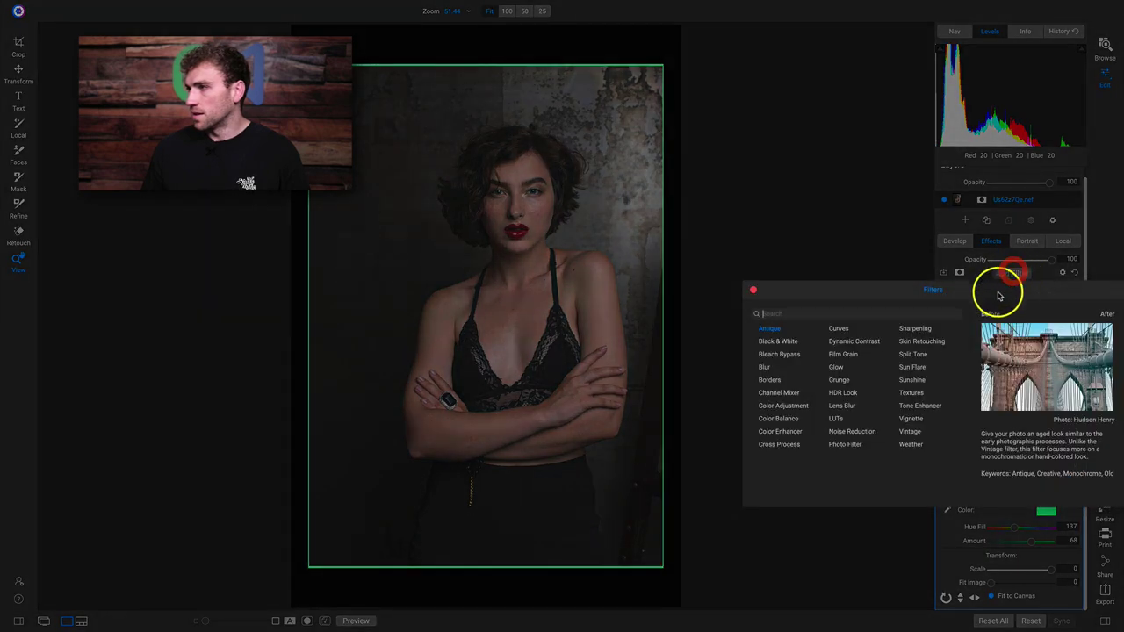
pyautogui.click(784, 346)
pyautogui.click(1037, 344)
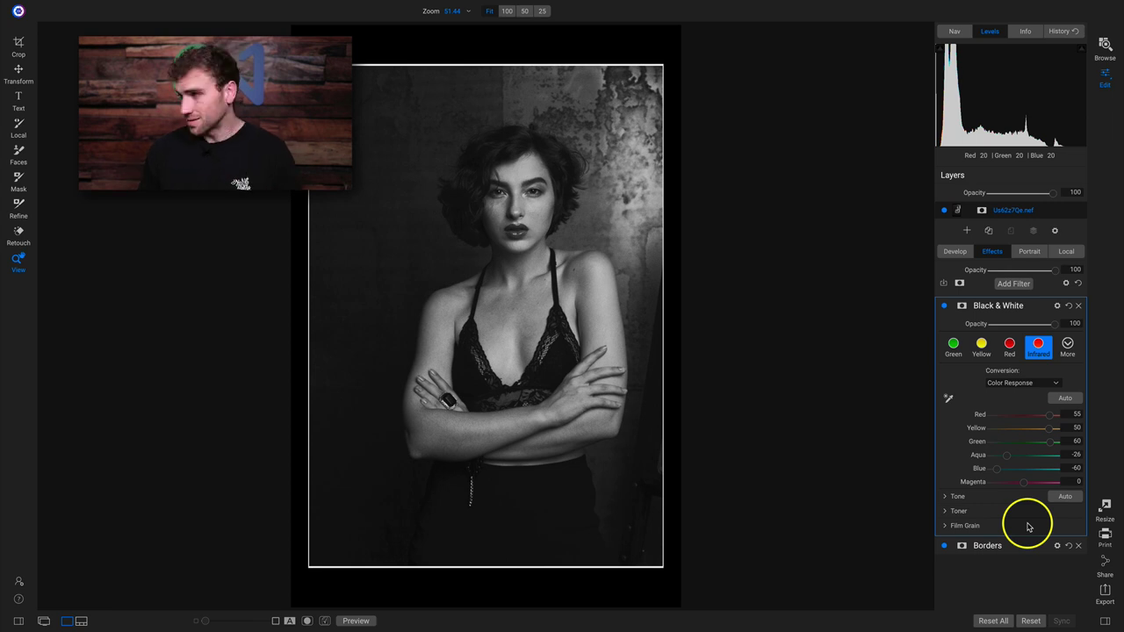
# Delete the Black & White and Borders filters from the portrait and open the cloudy mountain photo's Develop settings
pyautogui.click(1079, 306)
pyautogui.click(1079, 306)
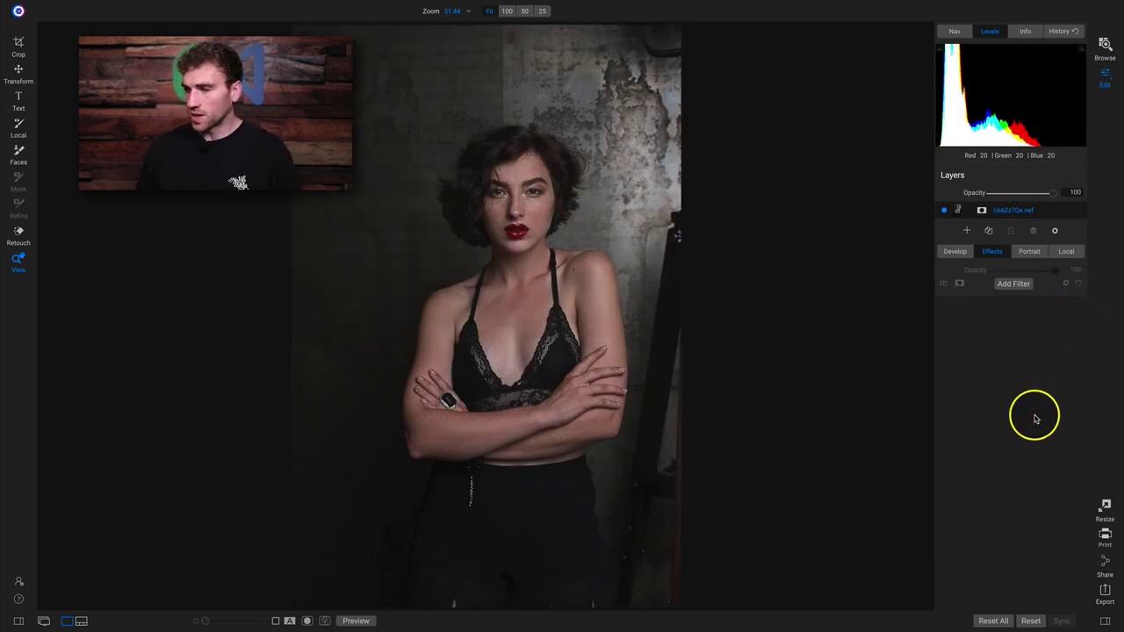
pyautogui.hotkey('ctrl', 'shift', 'f')
pyautogui.click(298, 559)
pyautogui.hotkey('ctrl', 'shift', 'f')
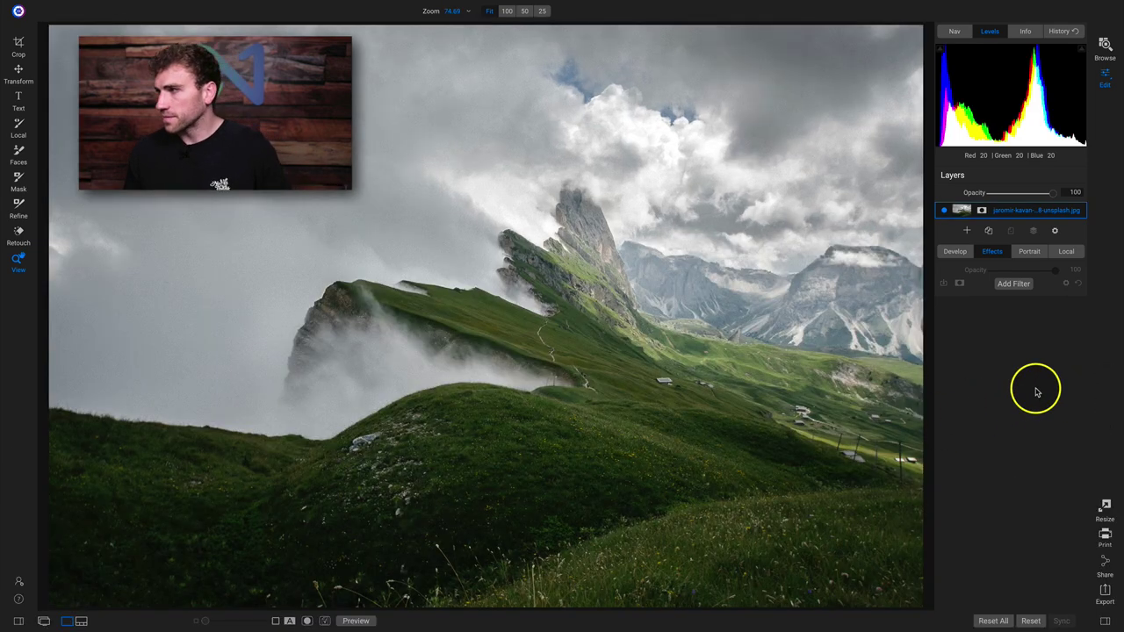
pyautogui.click(955, 251)
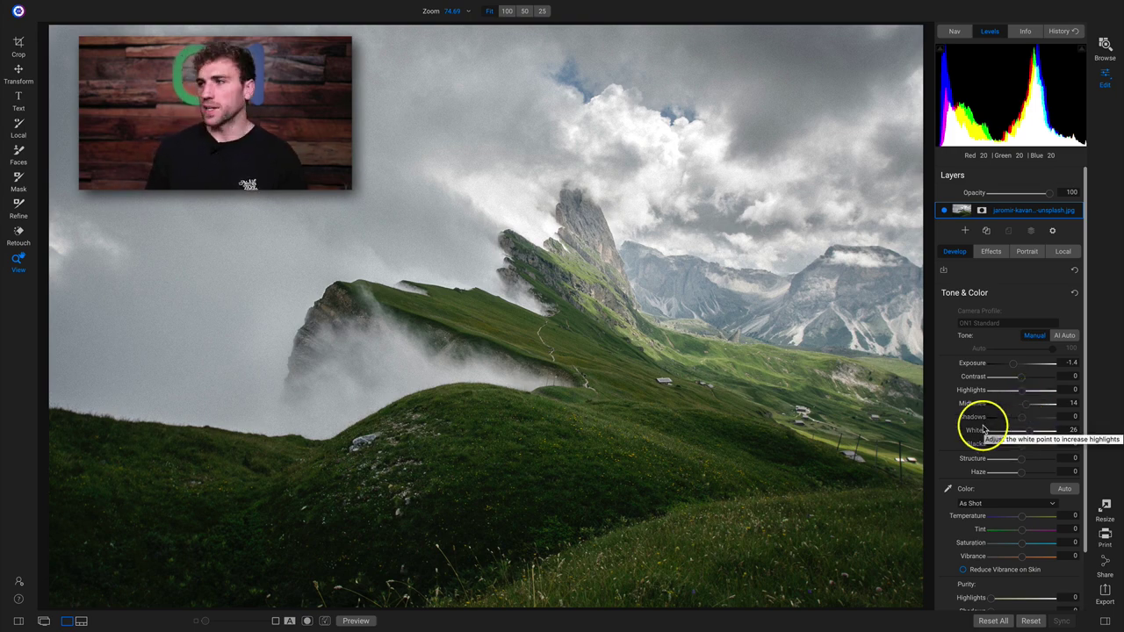
# Compare the mountain photo with its original and set the Midtones to 24
pyautogui.press('\\')
pyautogui.press('\\')
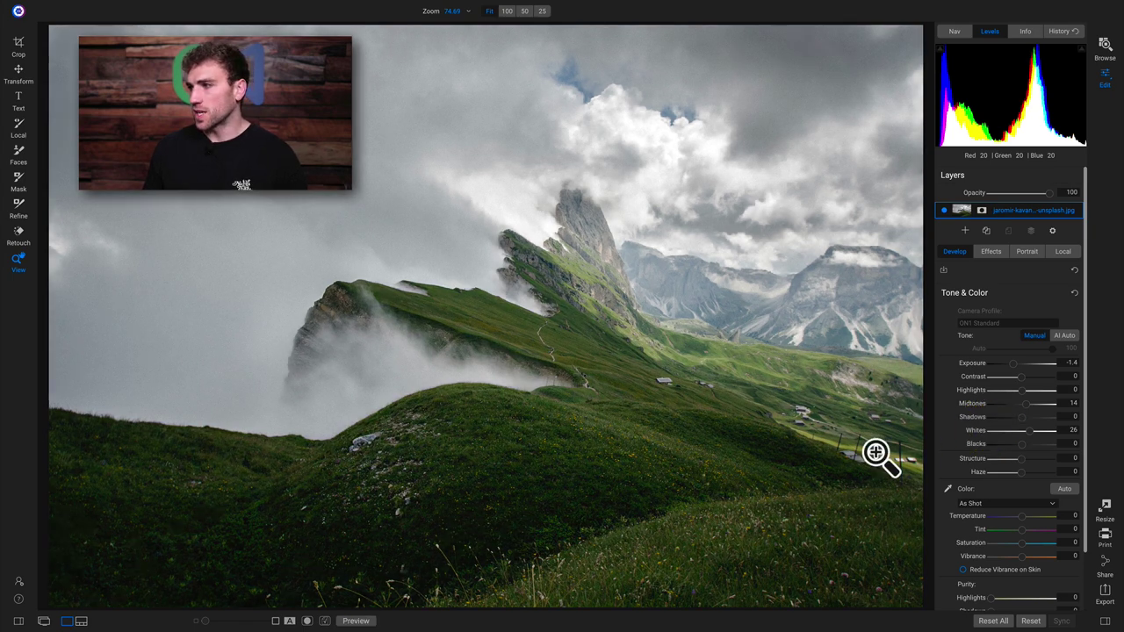
pyautogui.moveTo(1027, 407); pyautogui.dragTo(1028, 406)
pyautogui.click(1029, 407)
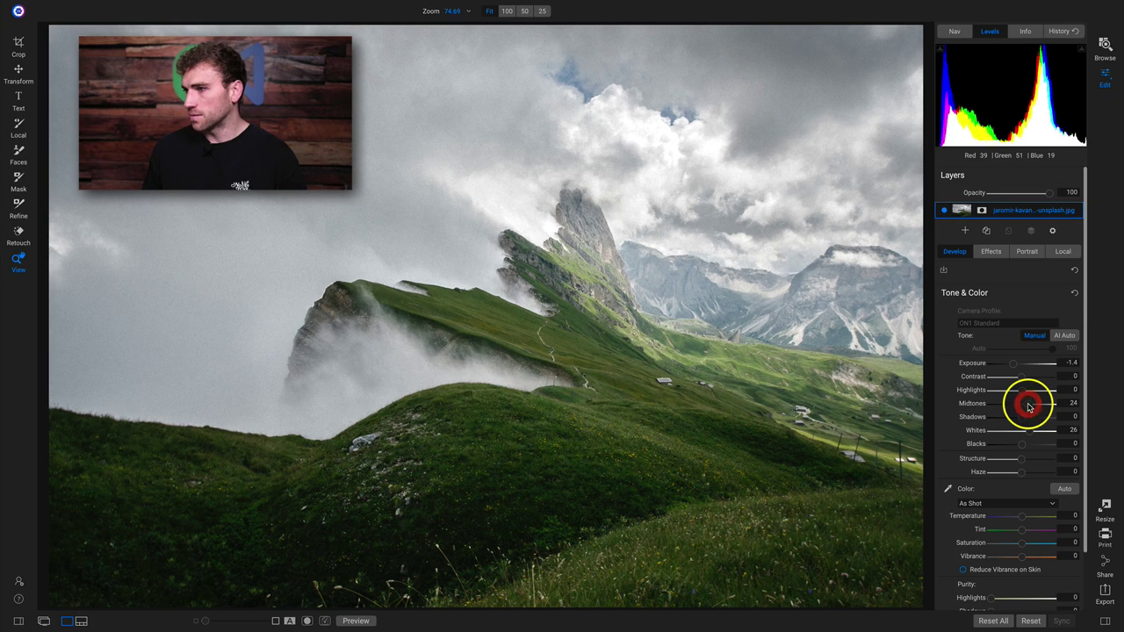
# Add a Channel Mixer filter to the mountain photo in Effects
pyautogui.click(985, 254)
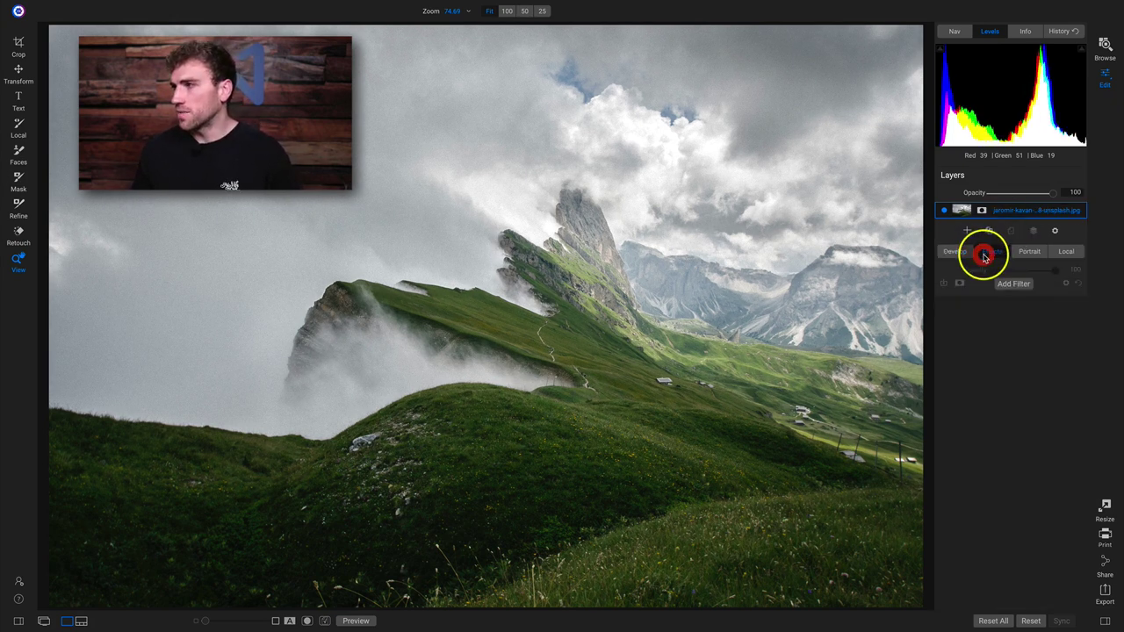
pyautogui.click(1009, 283)
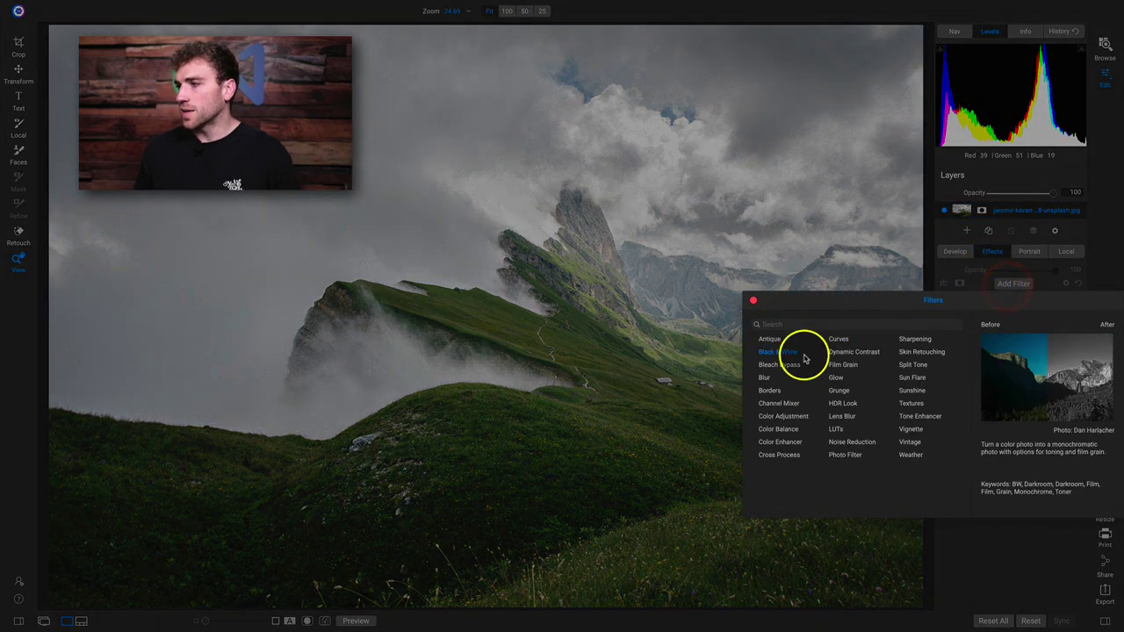
pyautogui.moveTo(777, 401)
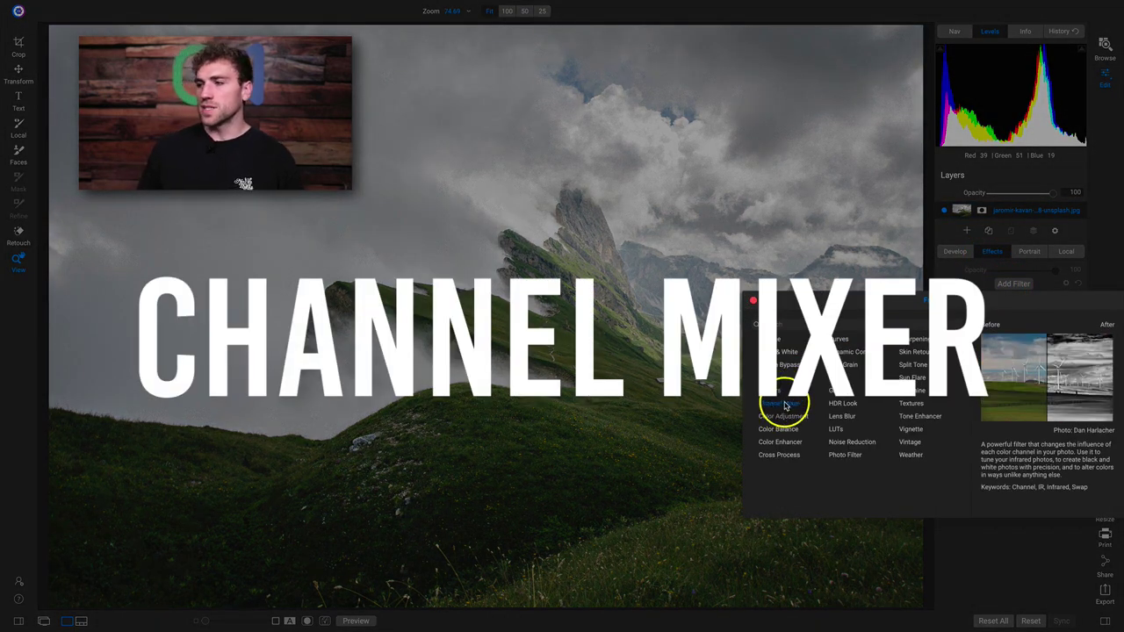
pyautogui.click(781, 403)
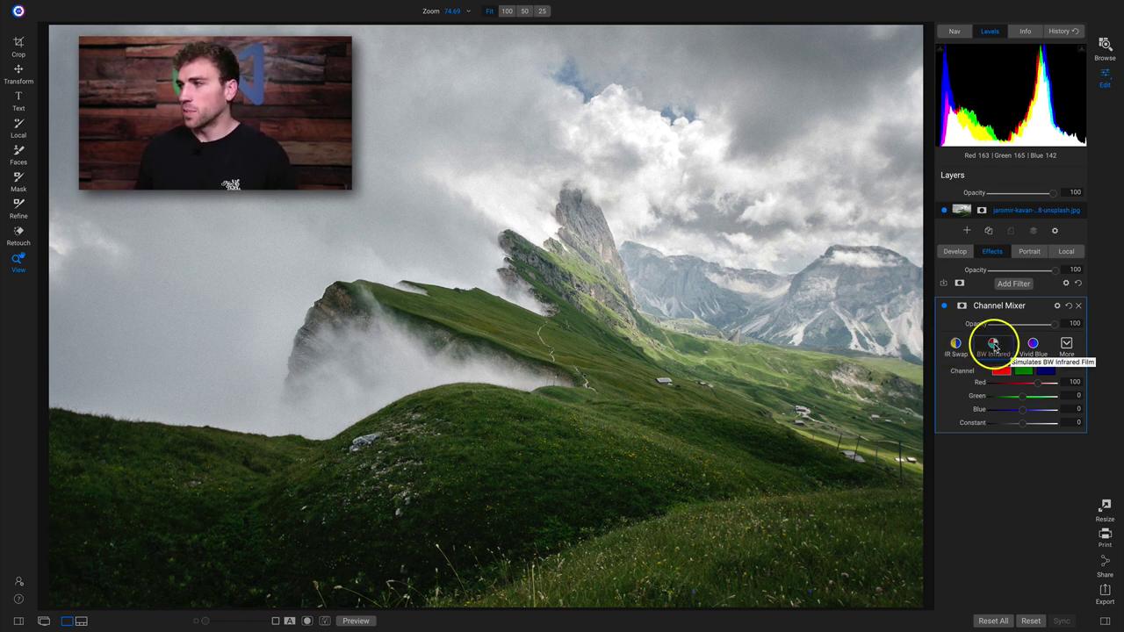
# Try the BW Infrared, False Color 2 and Vivid Green styles on the Channel Mixer and compare the last with the filter off
pyautogui.click(994, 347)
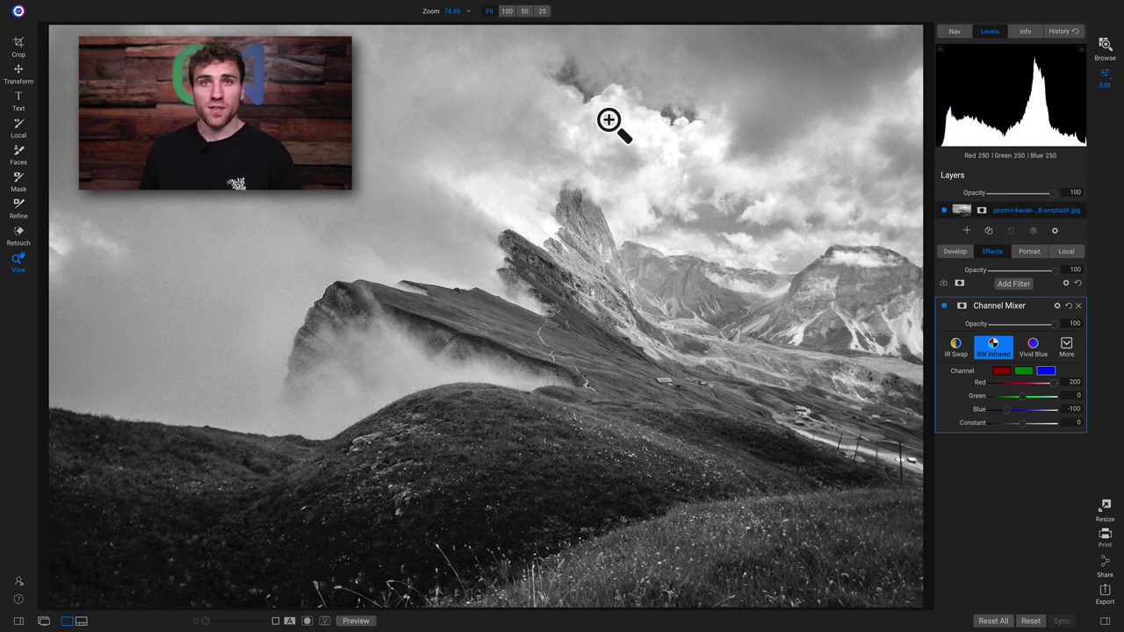
pyautogui.click(1065, 345)
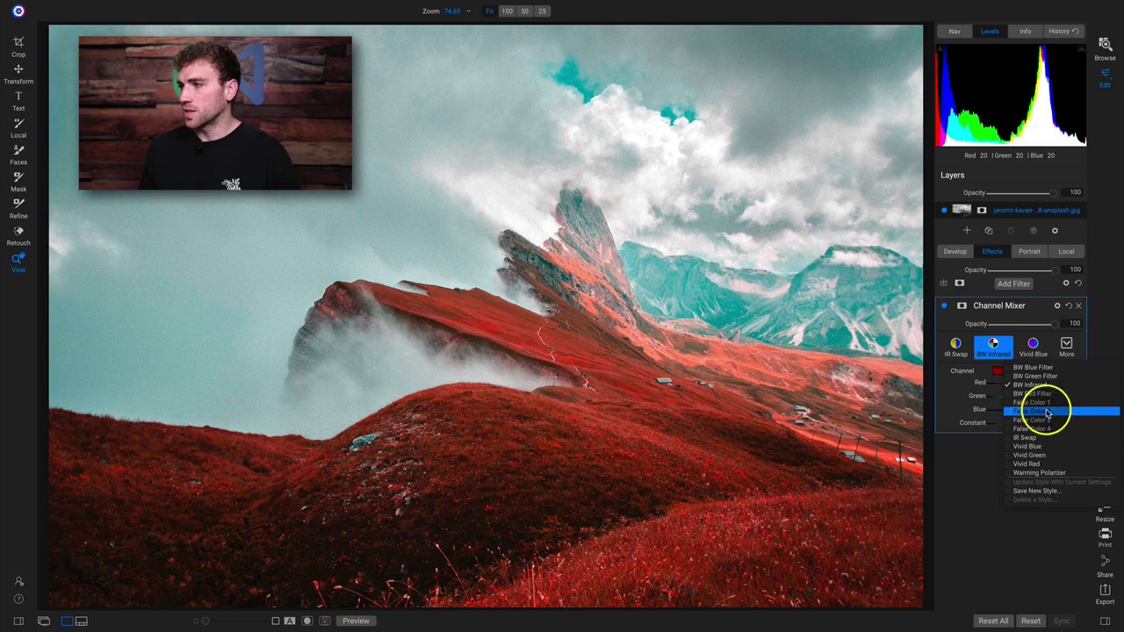
pyautogui.click(1047, 411)
pyautogui.click(1064, 348)
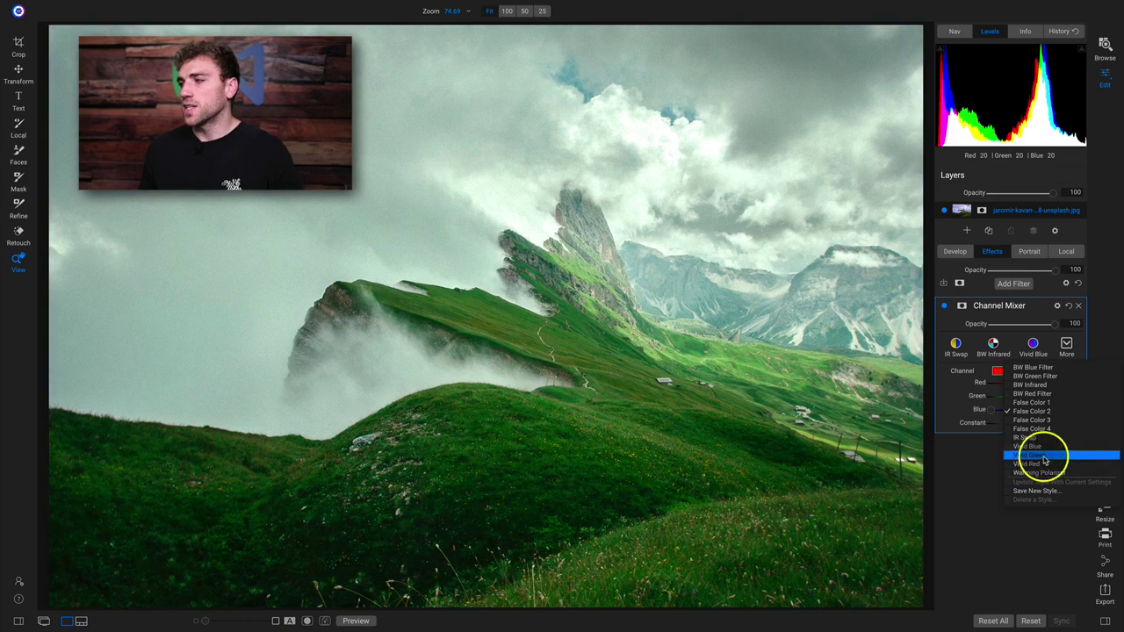
pyautogui.click(1038, 455)
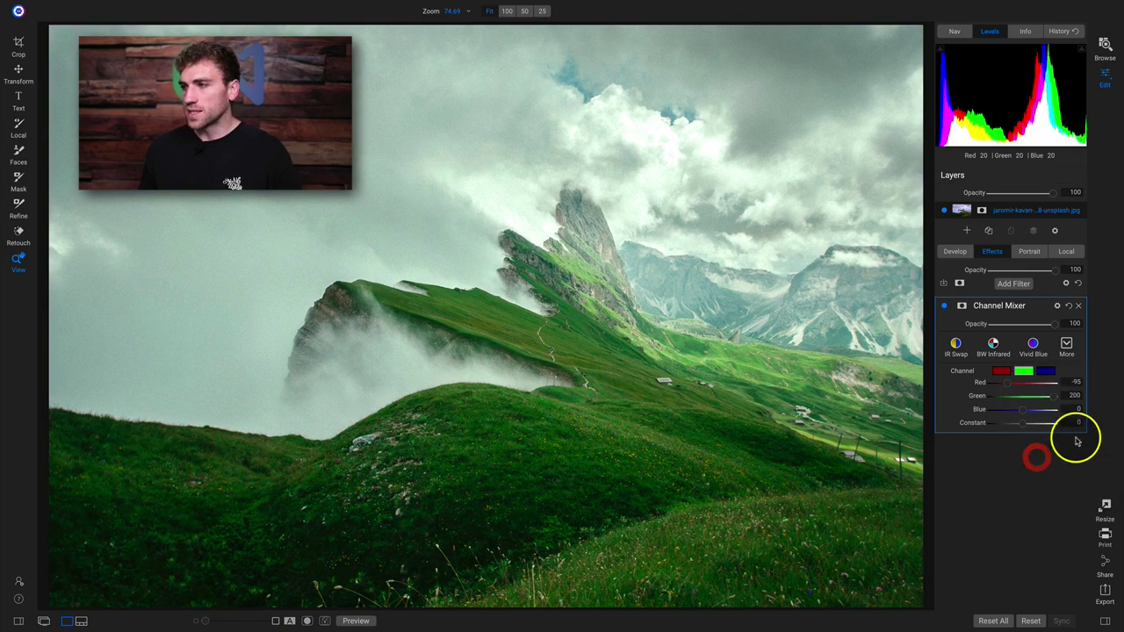
pyautogui.click(943, 307)
pyautogui.click(943, 307)
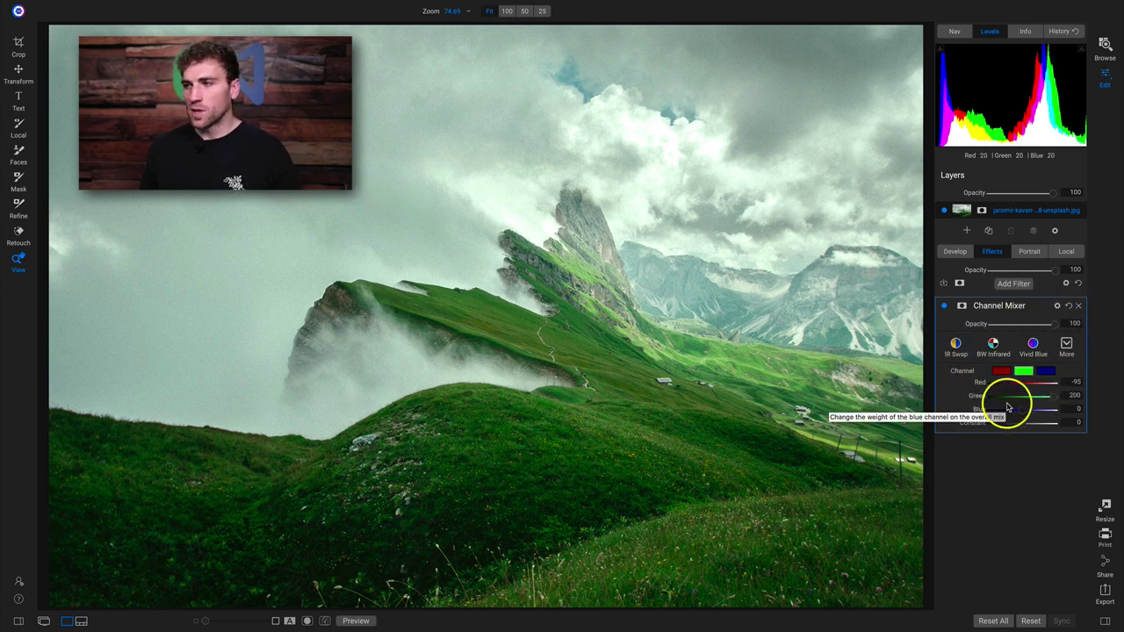
# Limit the Channel Mixer to the green sampled from the grassy slope and compare the photo with the filter off and on
pyautogui.click(1056, 306)
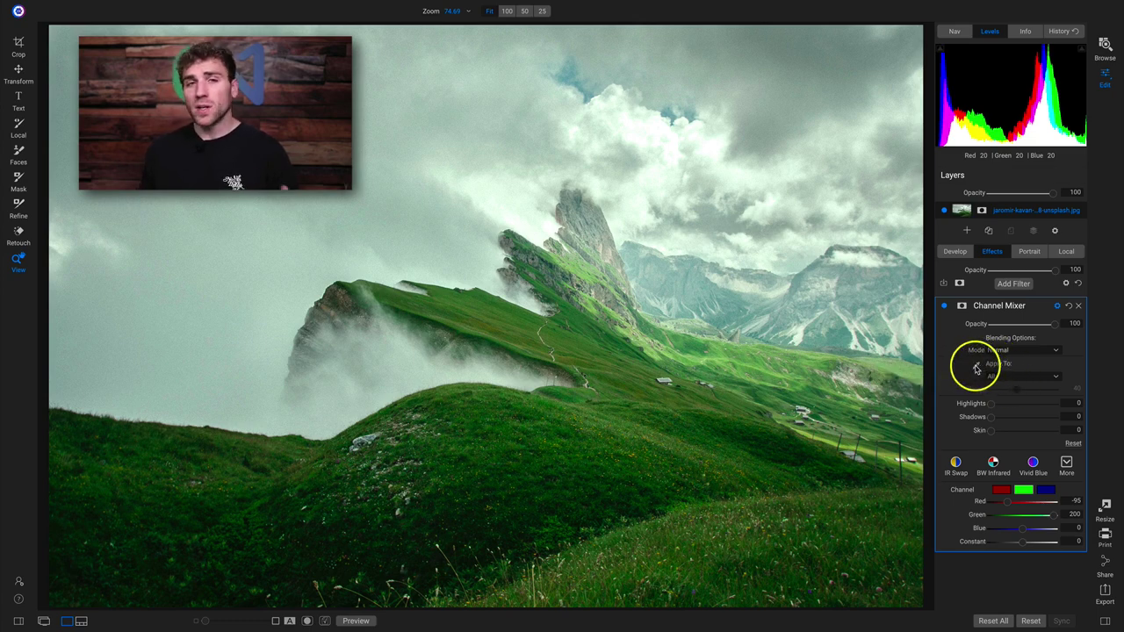
pyautogui.click(976, 367)
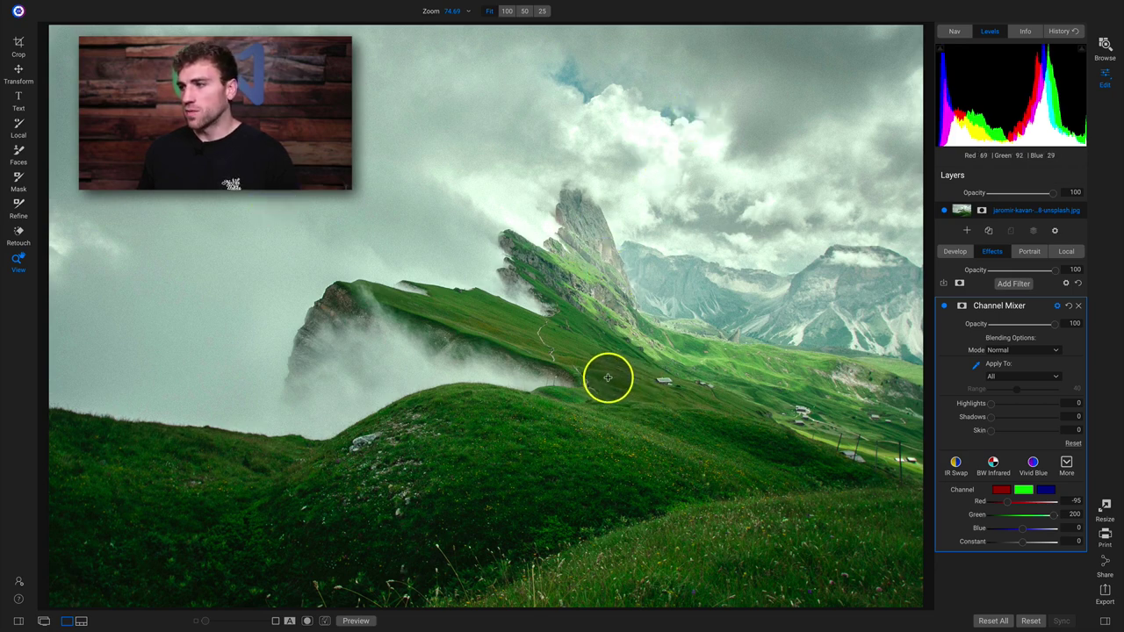
pyautogui.click(575, 355)
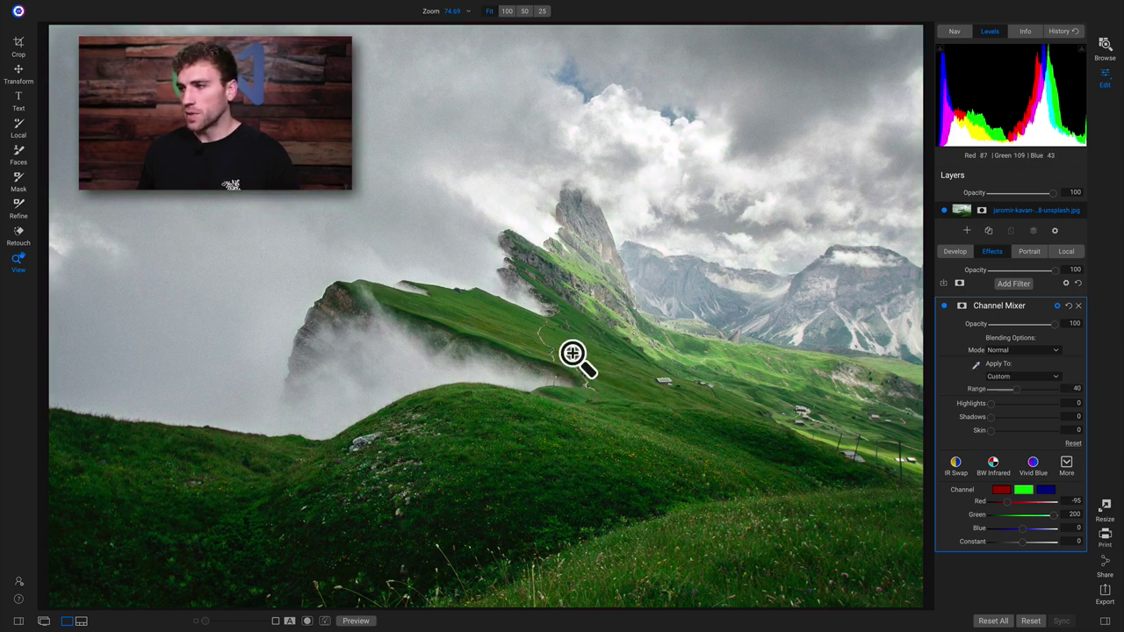
pyautogui.click(358, 109)
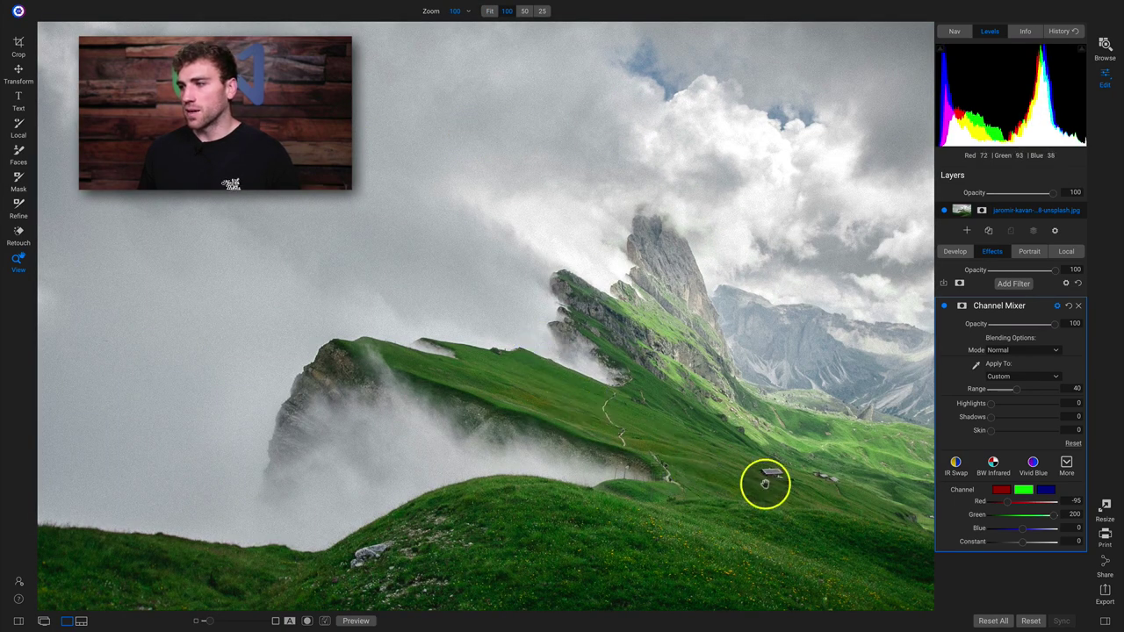
pyautogui.click(943, 307)
pyautogui.click(944, 307)
pyautogui.click(943, 306)
pyautogui.click(943, 307)
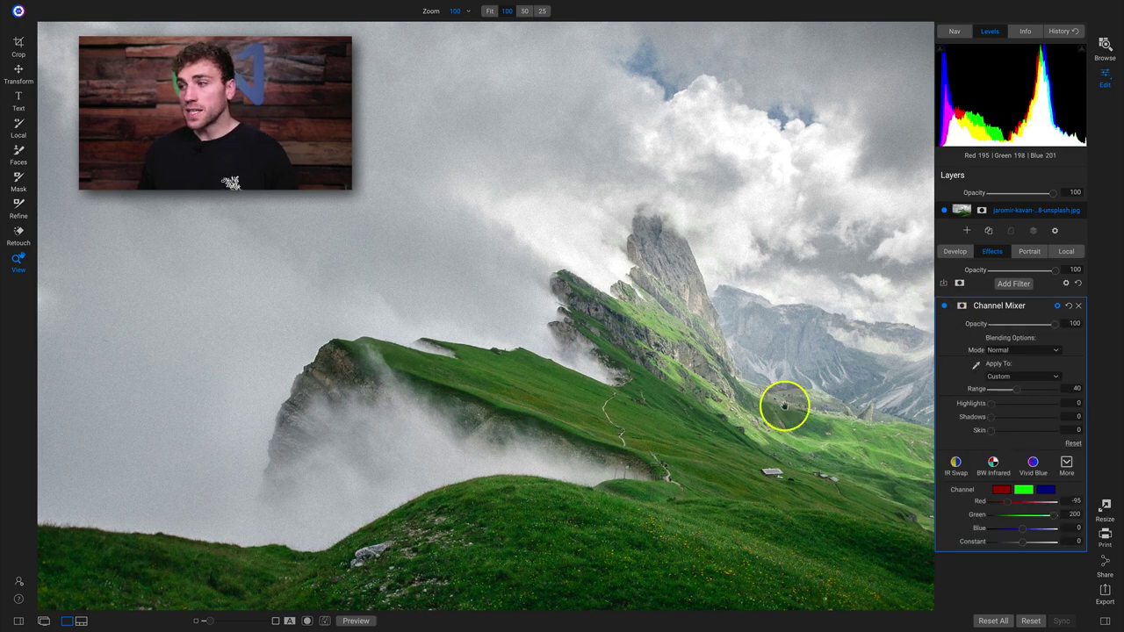
pyautogui.hotkey('ctrl', '0')
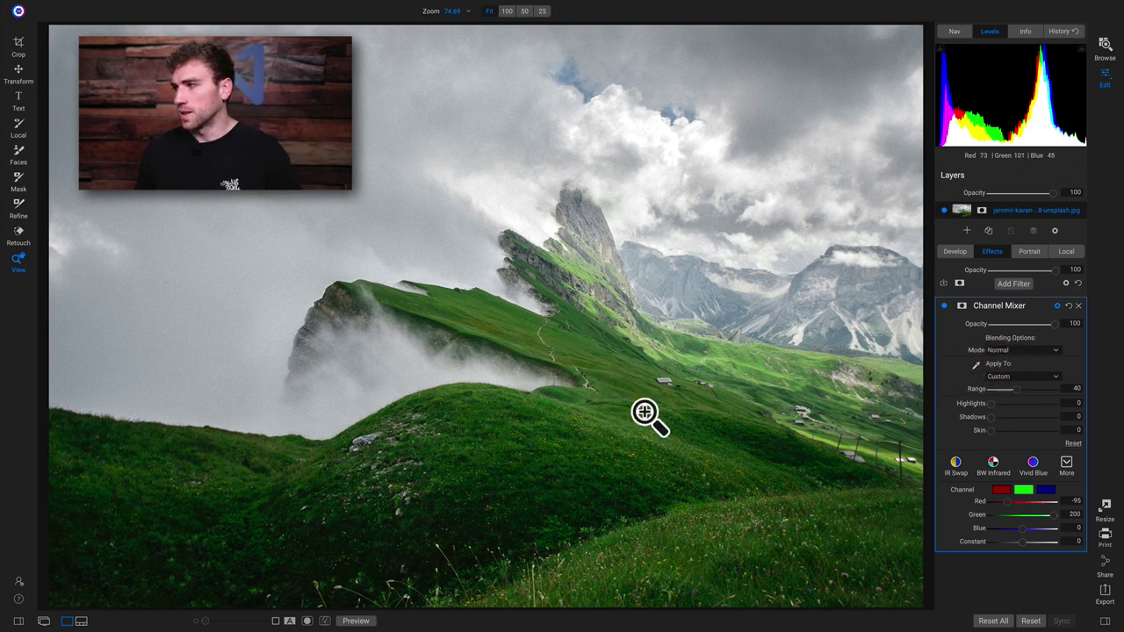
# Reset the Channel Mixer to its defaults and hide its blending options
pyautogui.click(1070, 306)
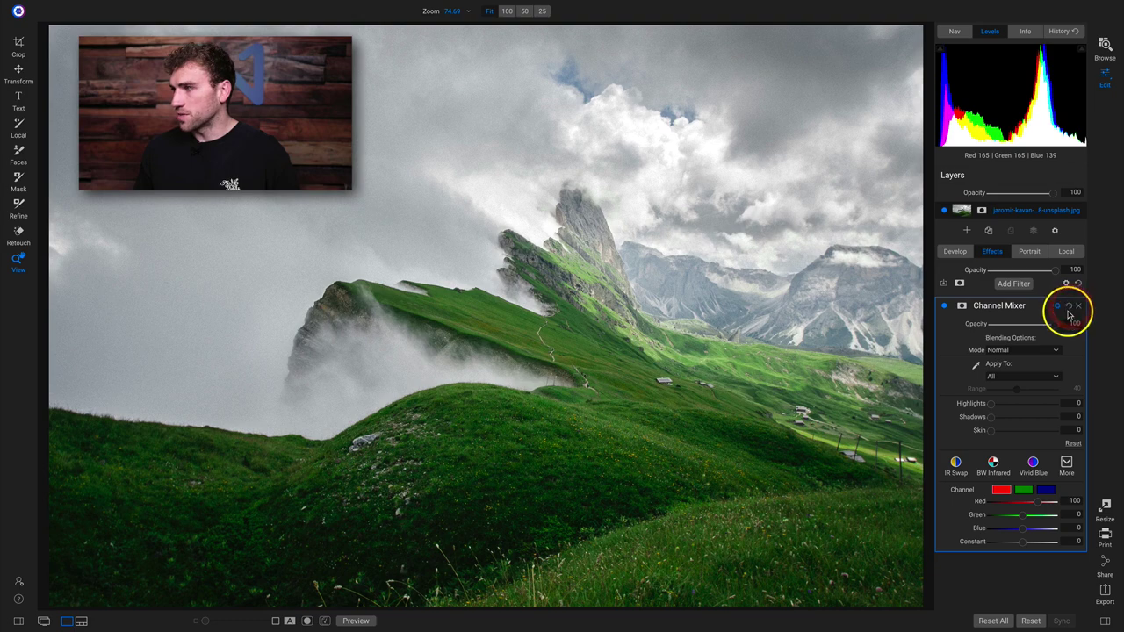
pyautogui.click(1036, 306)
pyautogui.click(1037, 307)
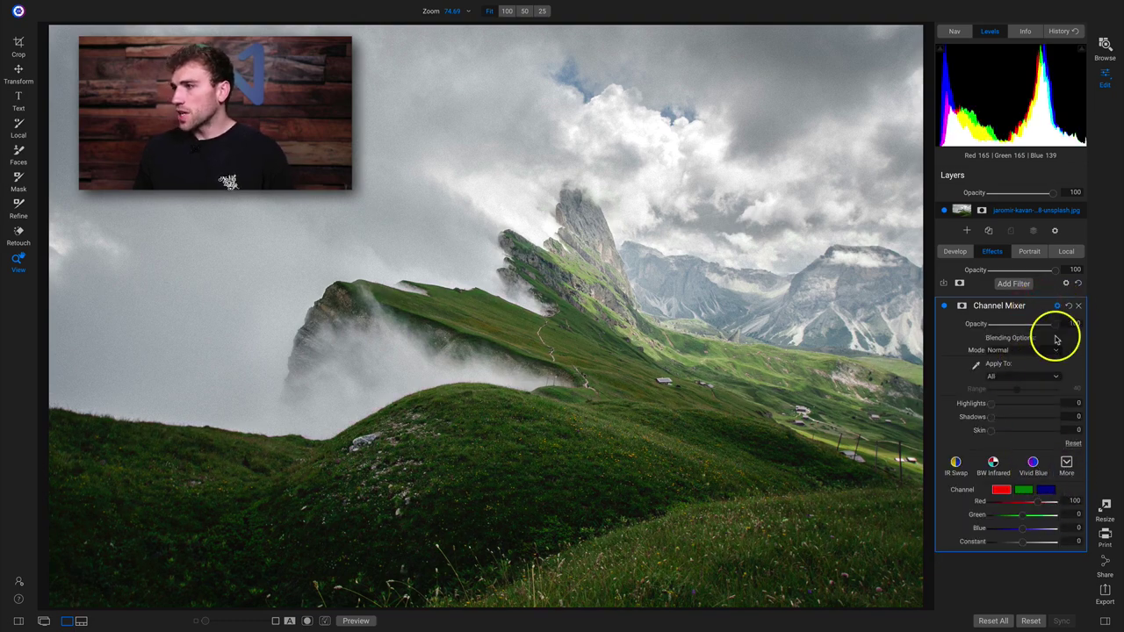
pyautogui.click(1057, 306)
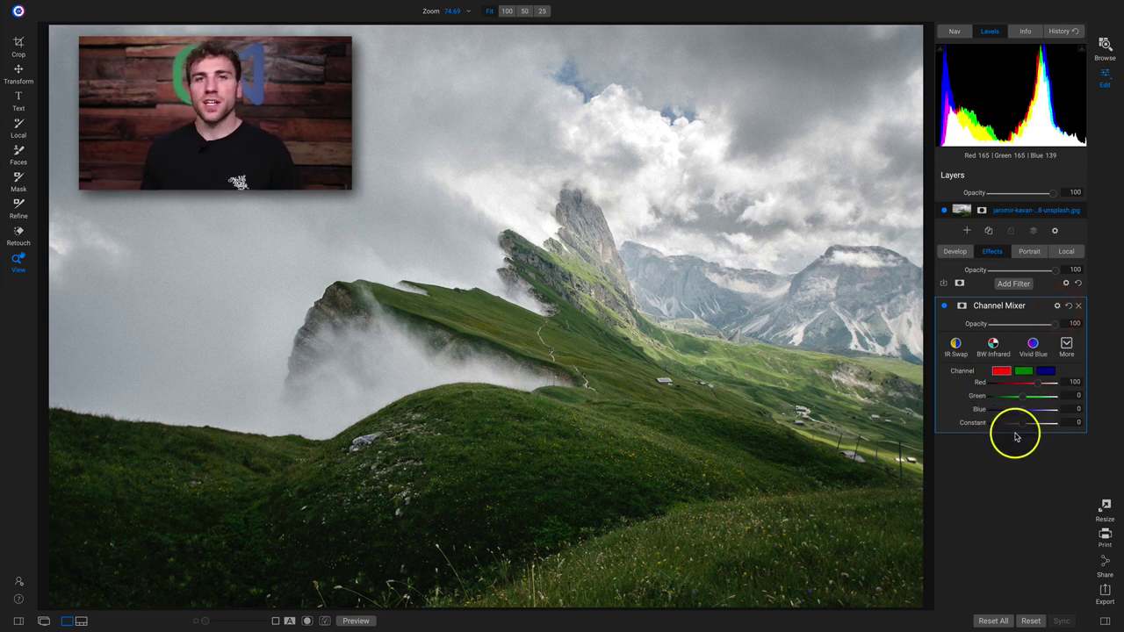
# Compare the photo with the Channel Mixer off and examine the mix of the red, green and blue channels
pyautogui.click(1001, 372)
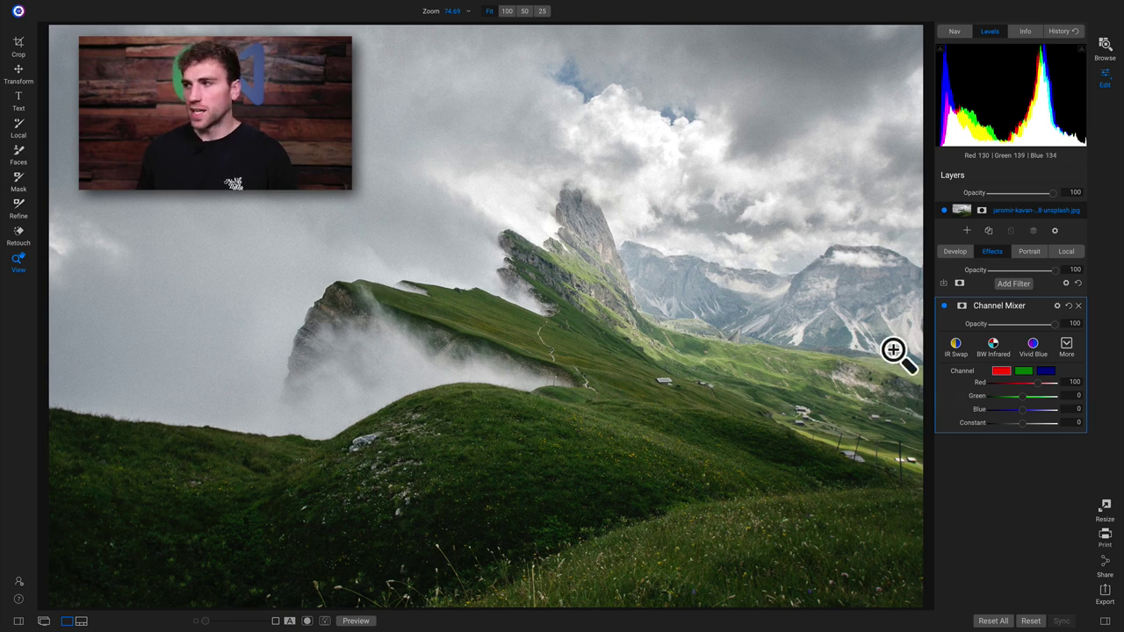
pyautogui.click(942, 306)
pyautogui.click(942, 305)
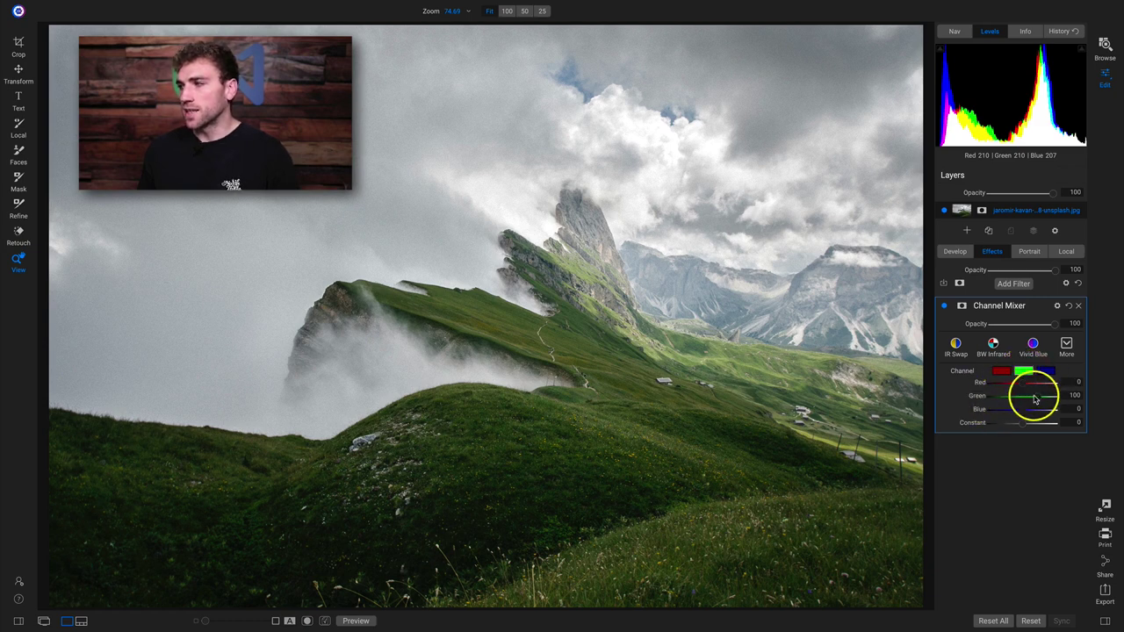
pyautogui.click(1045, 371)
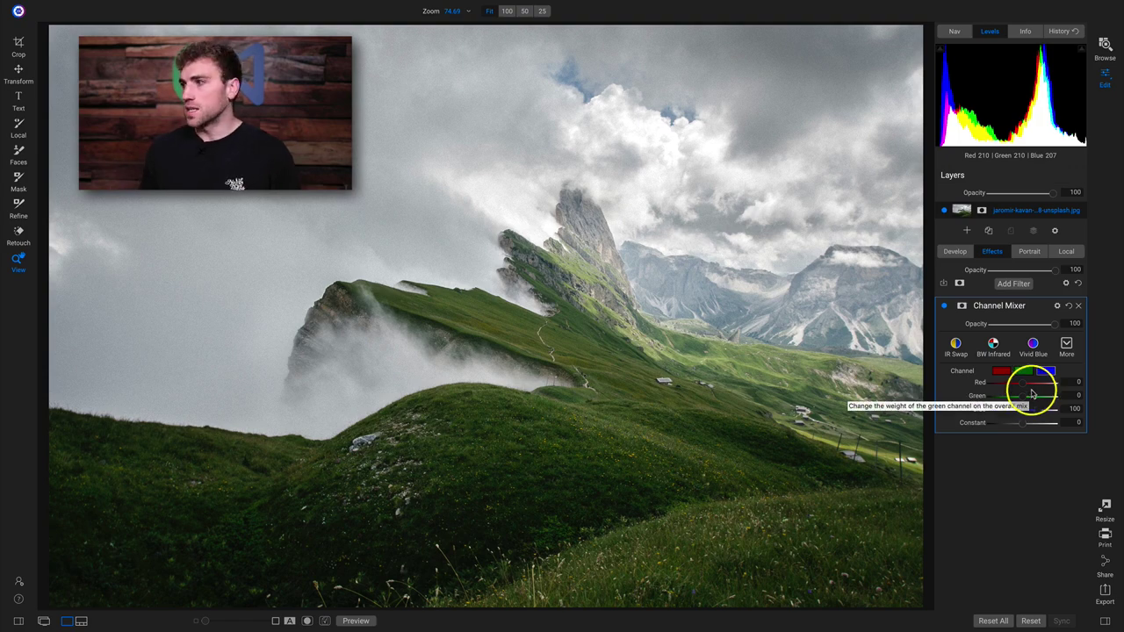
pyautogui.click(1001, 371)
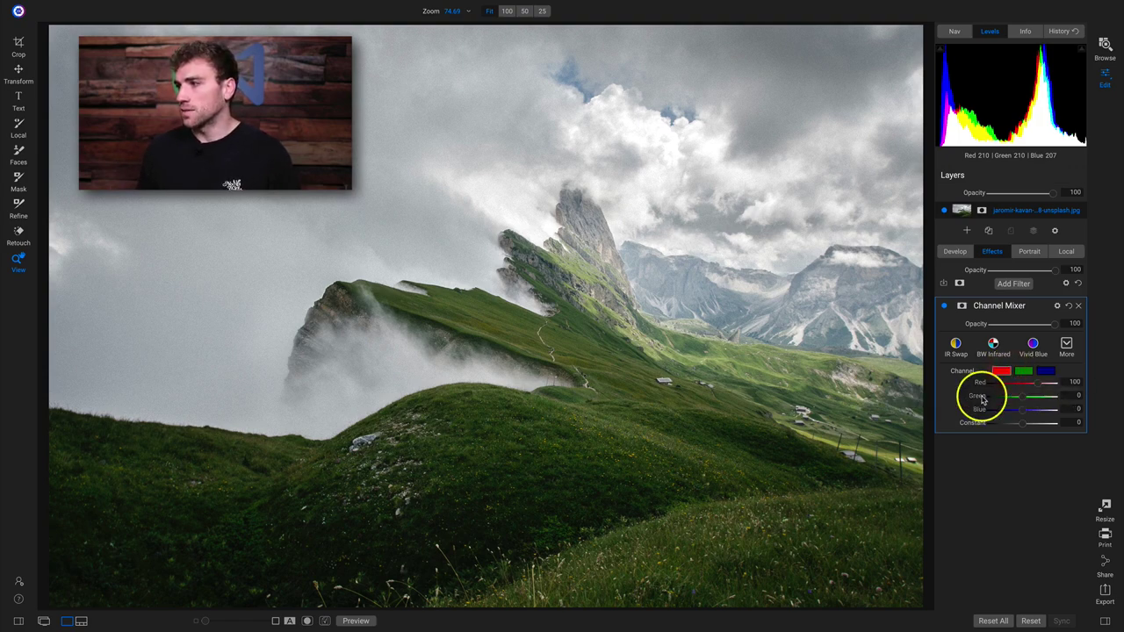
# Try a Green weight of 65 in the red channel and a higher Red weight in the blue channel, restoring both
pyautogui.moveTo(1023, 402); pyautogui.dragTo(1035, 401)
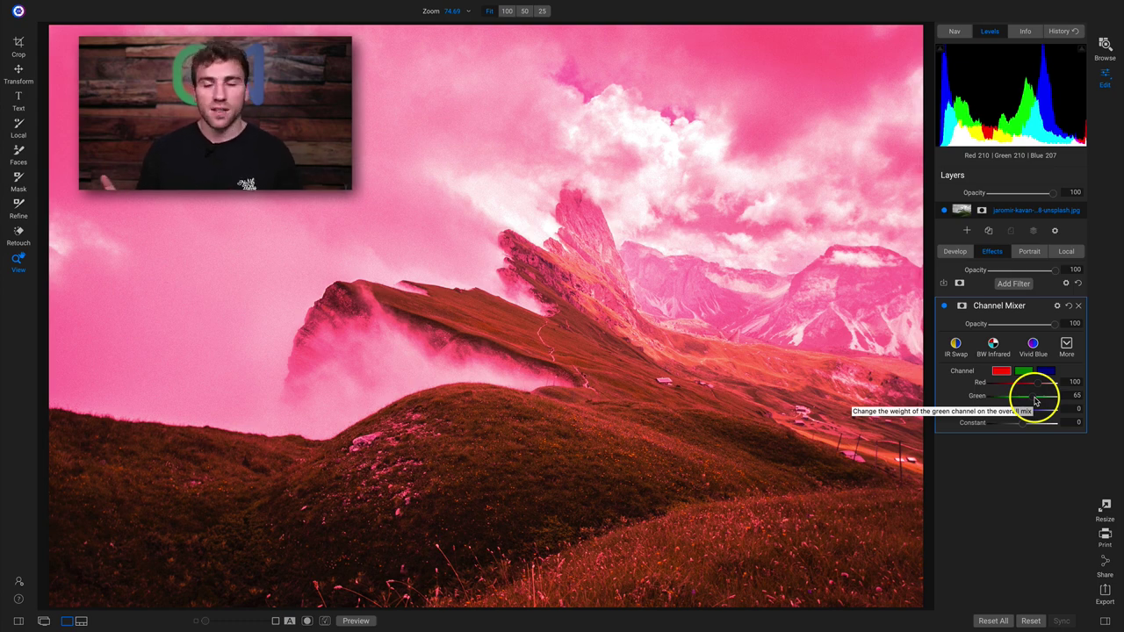
pyautogui.doubleClick(976, 396)
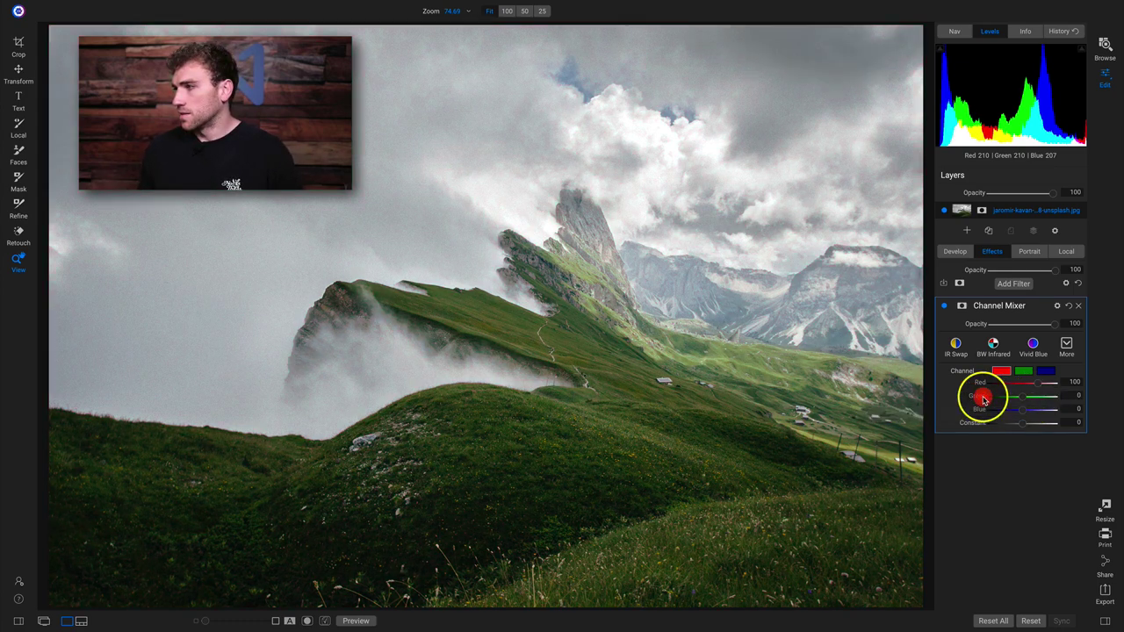
pyautogui.click(1044, 370)
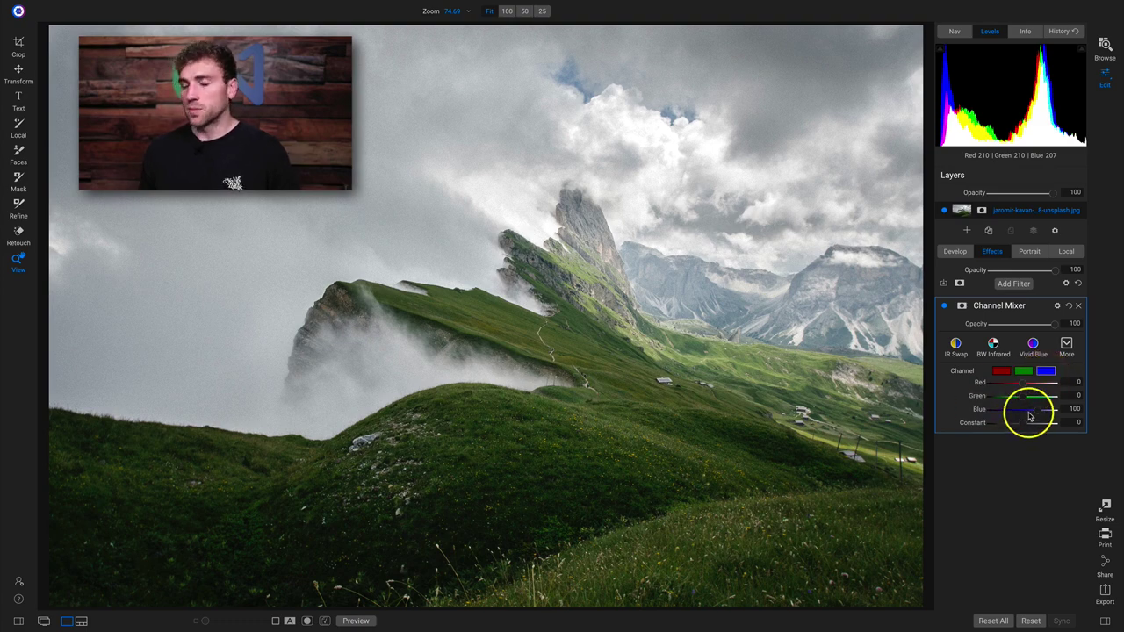
pyautogui.moveTo(1023, 382); pyautogui.dragTo(1036, 388)
pyautogui.click(1031, 386)
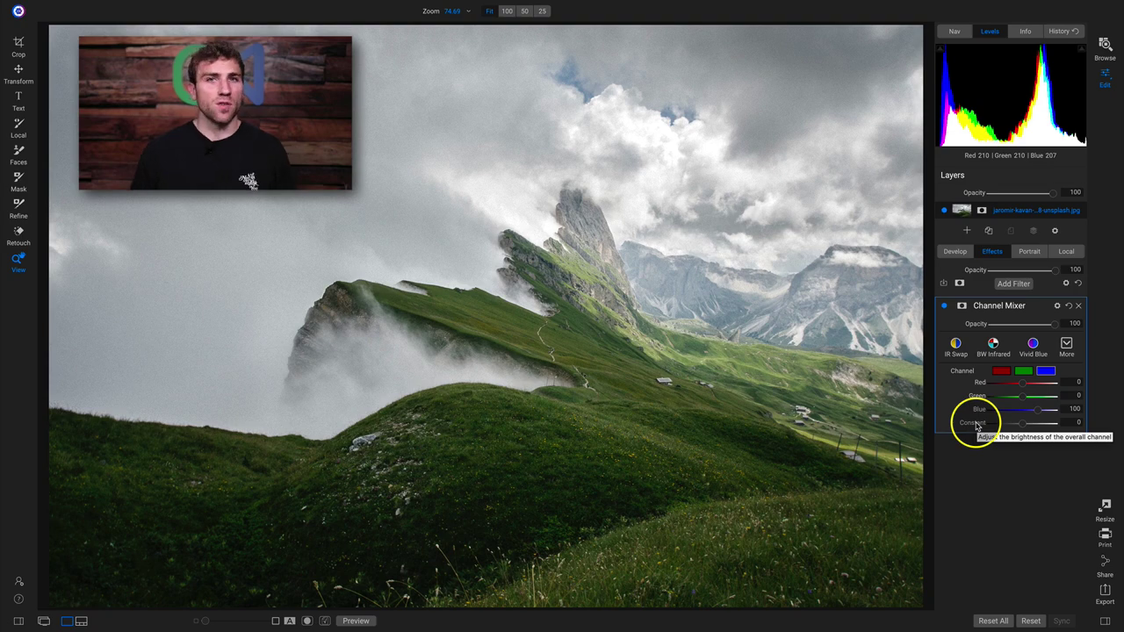
# Try Red 32, Blue -69 and Constant 21 in the green channel, and reset the Channel Mixer
pyautogui.click(1022, 370)
pyautogui.moveTo(1024, 384); pyautogui.dragTo(1006, 410)
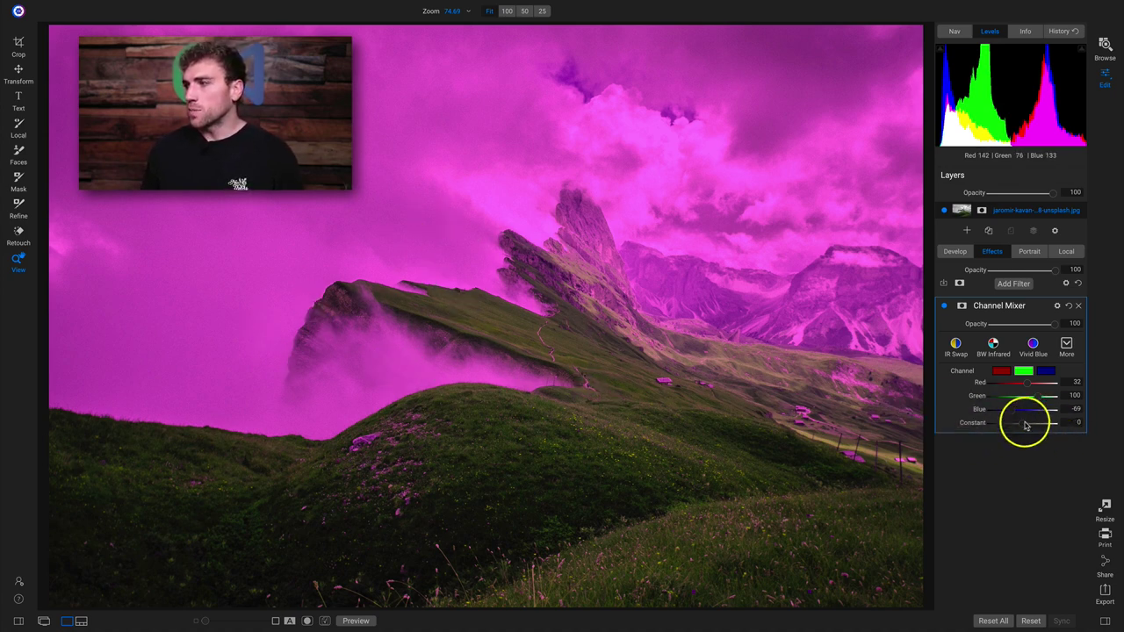
pyautogui.moveTo(1022, 428)
pyautogui.mouseDown()
pyautogui.moveTo(1032, 428)
pyautogui.moveTo(1013, 424)
pyautogui.moveTo(1025, 428)
pyautogui.mouseUp()
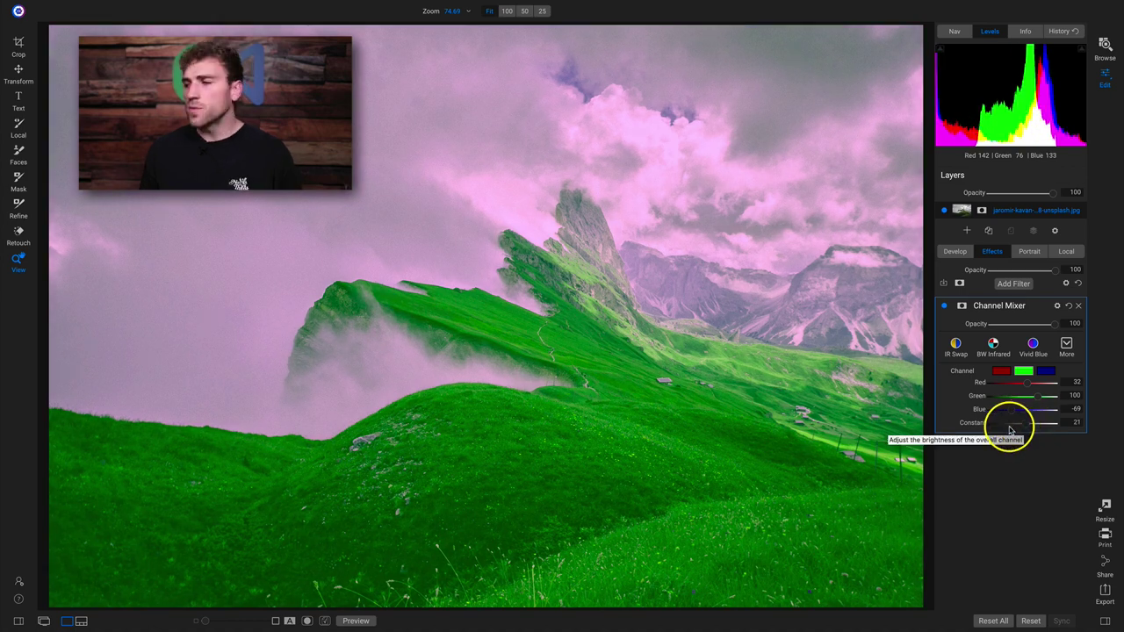
pyautogui.click(1068, 306)
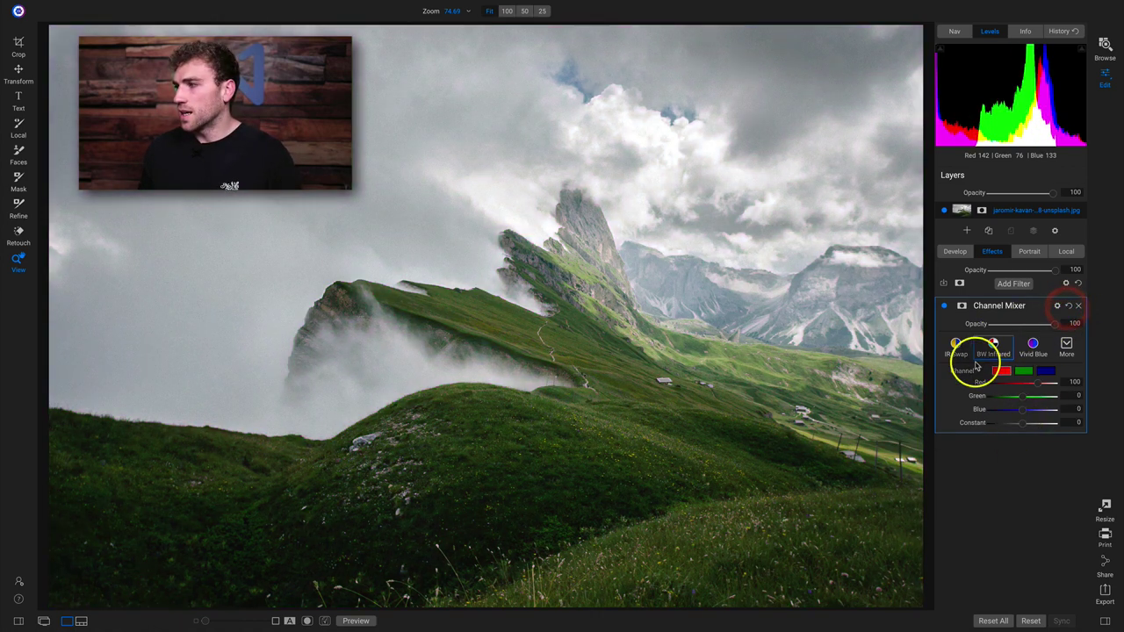
# Try a Constant of 6 in the blue channel and reset that value
pyautogui.click(1002, 377)
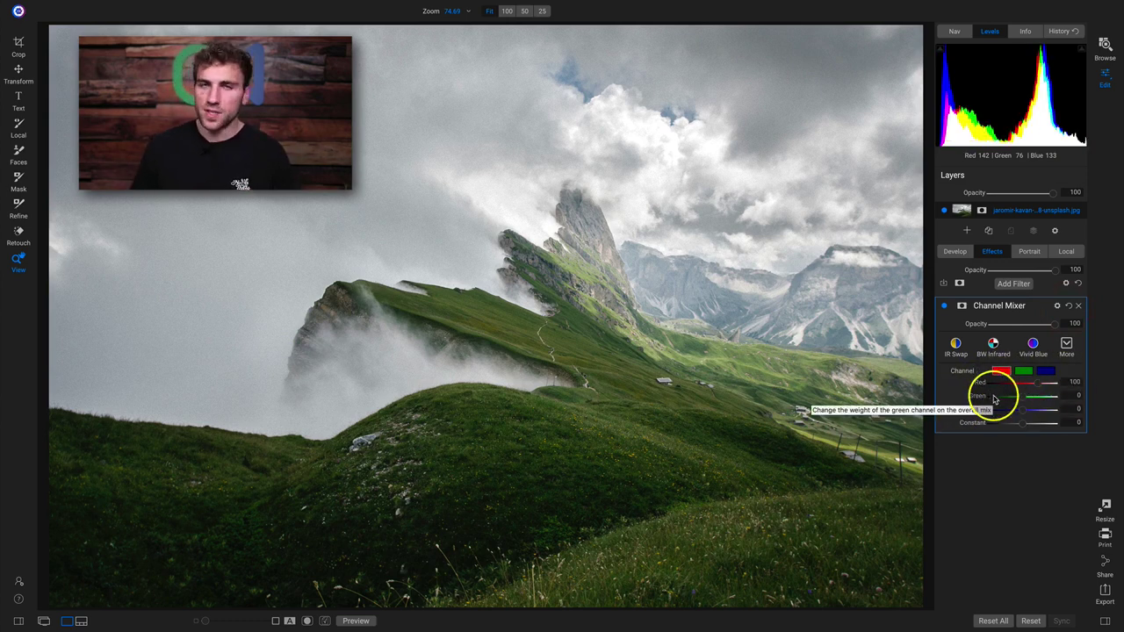
pyautogui.click(1044, 370)
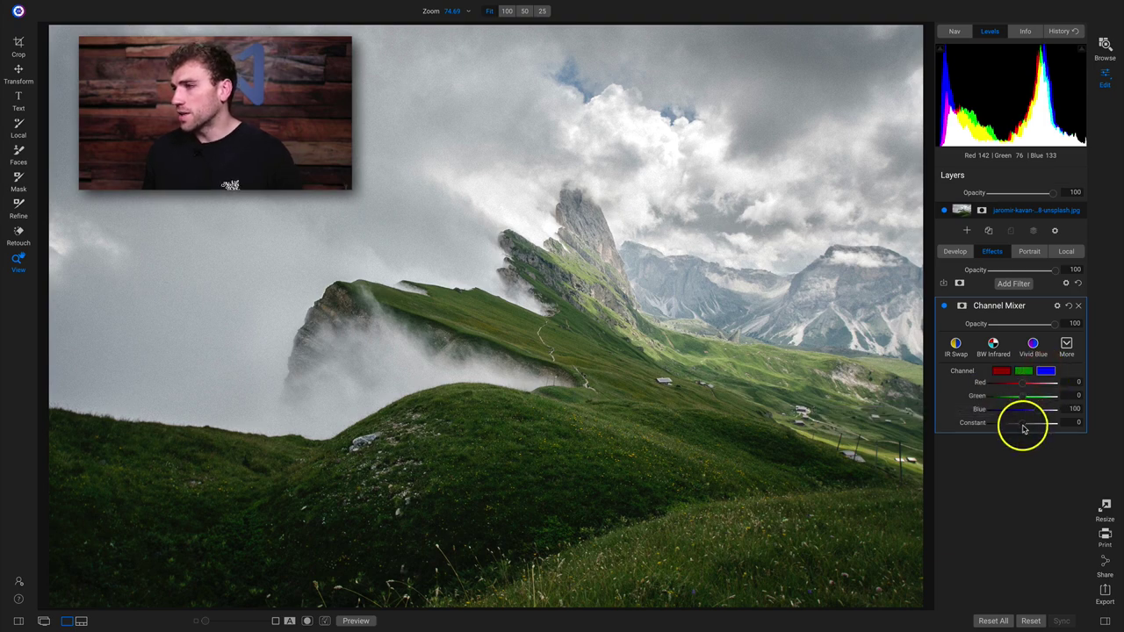
pyautogui.moveTo(1024, 428); pyautogui.dragTo(1036, 409)
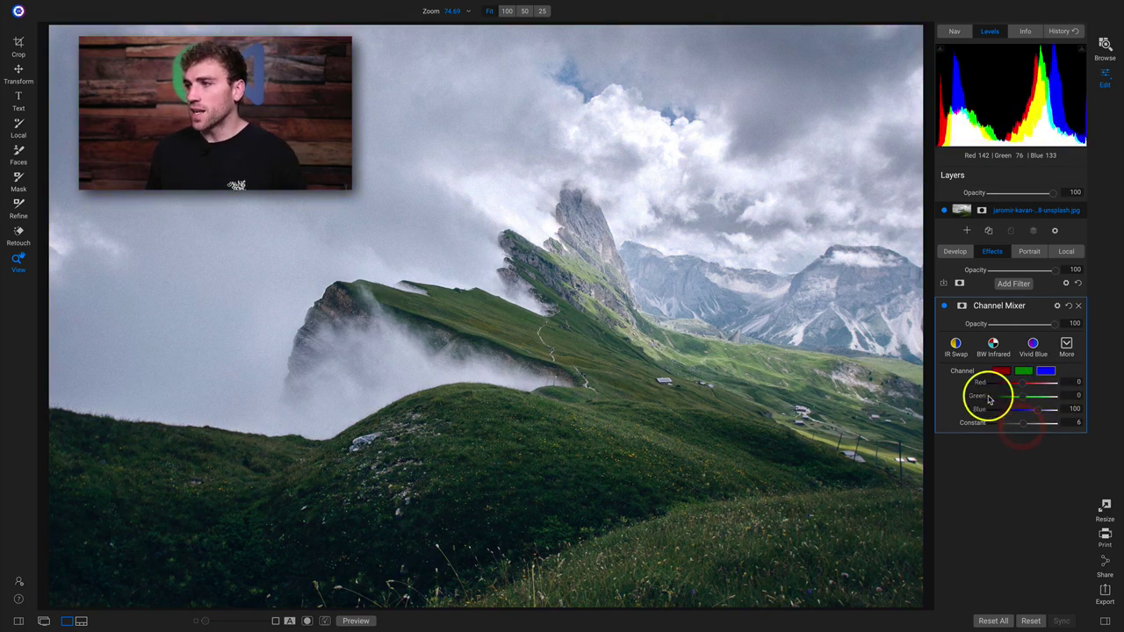
pyautogui.click(1022, 428)
pyautogui.doubleClick(976, 423)
# Set the green channel's Constant to 13 and show the Channel Mixer's blending options
pyautogui.click(1021, 372)
pyautogui.click(1023, 425)
pyautogui.click(1023, 428)
pyautogui.click(1058, 306)
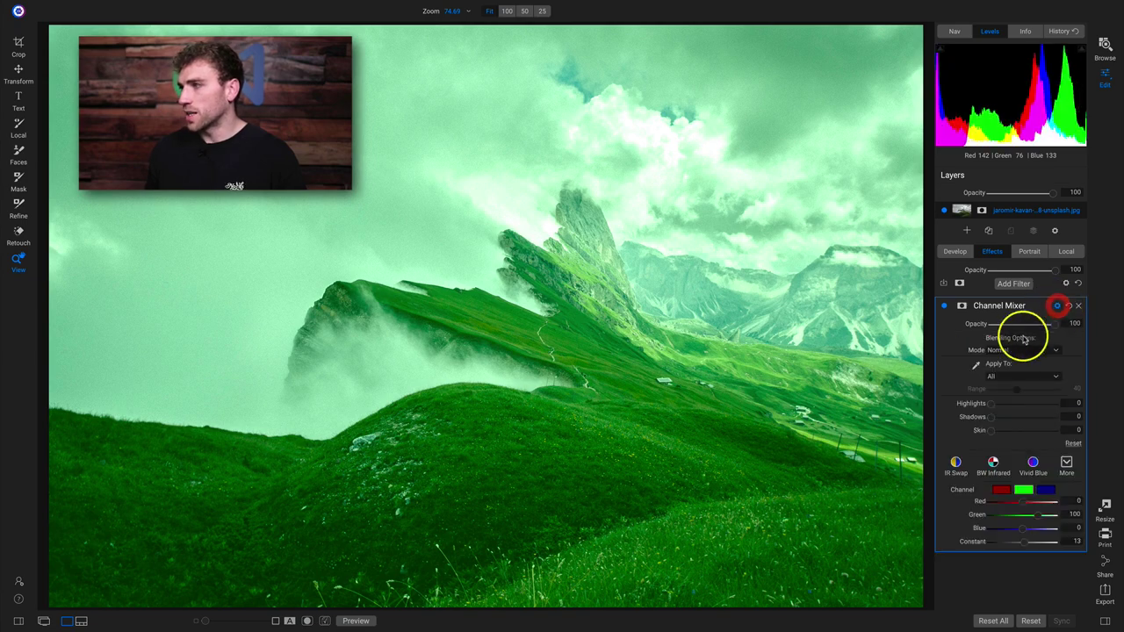
# Limit the Channel Mixer to the green sampled from the hillside and compare the photo with and without the filter
pyautogui.click(969, 369)
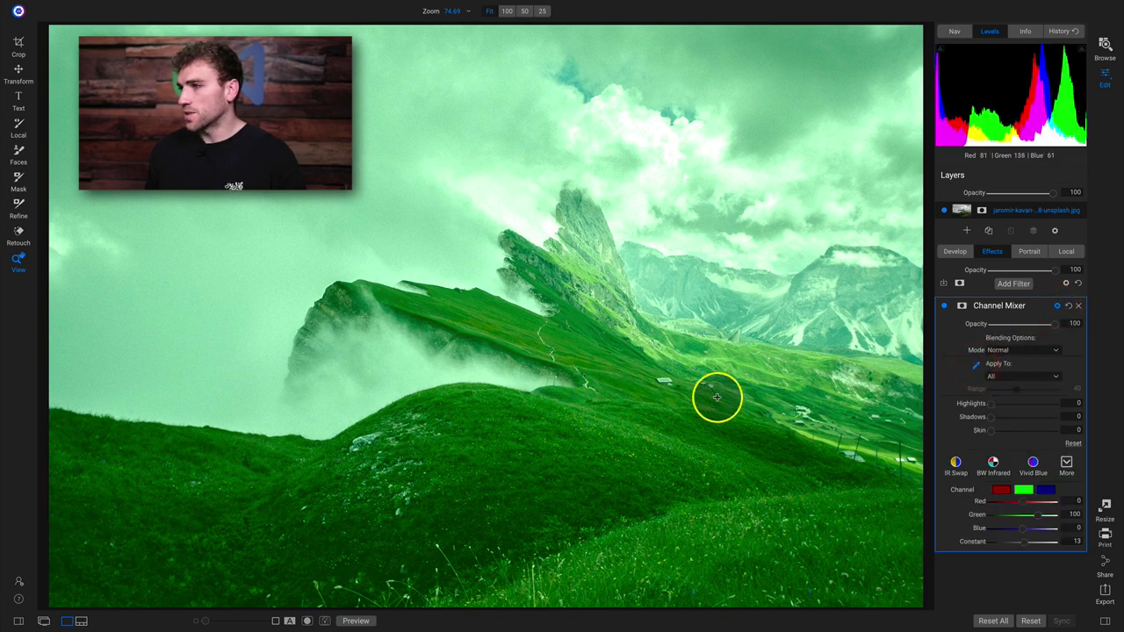
pyautogui.click(595, 364)
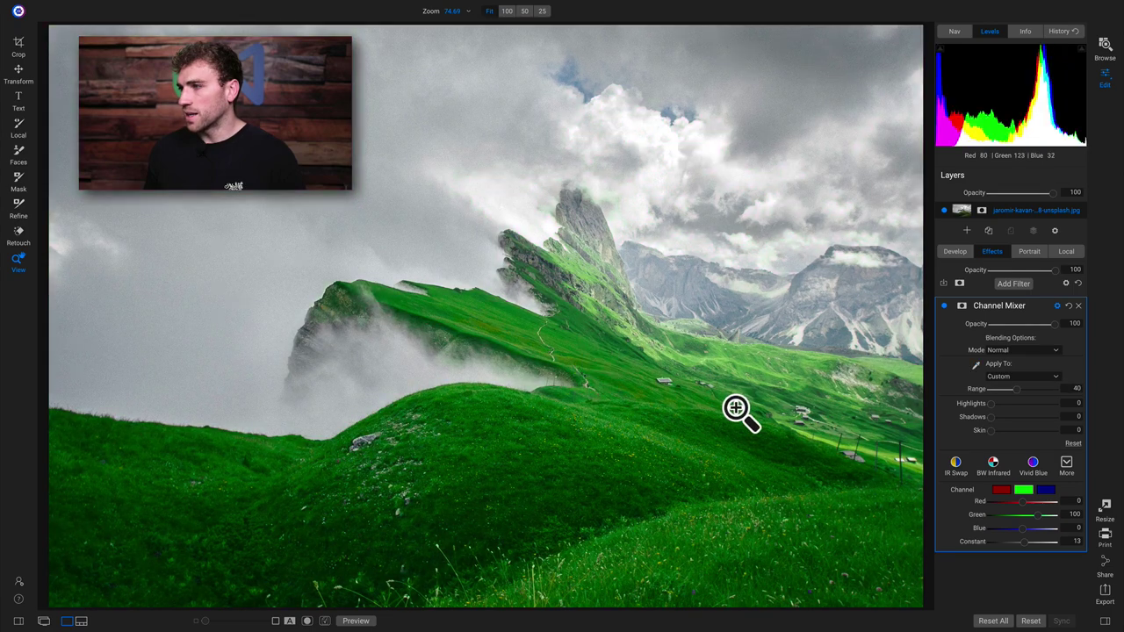
pyautogui.click(941, 308)
pyautogui.click(942, 307)
pyautogui.click(942, 307)
pyautogui.click(941, 307)
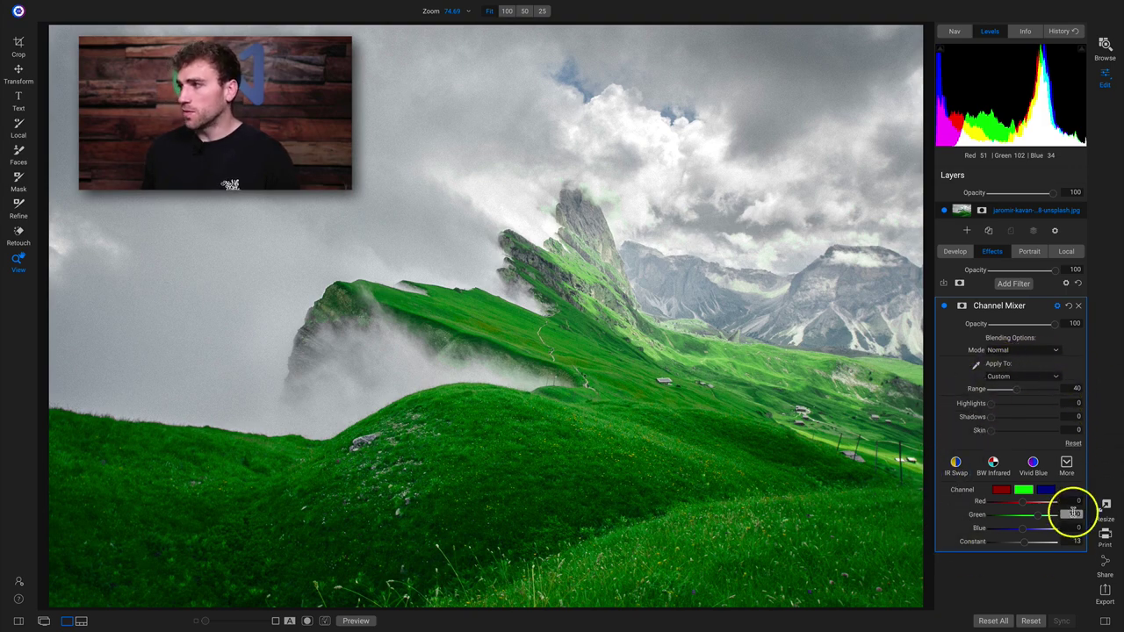
# Apply the False Color 2 style to the Channel Mixer
pyautogui.click(1065, 465)
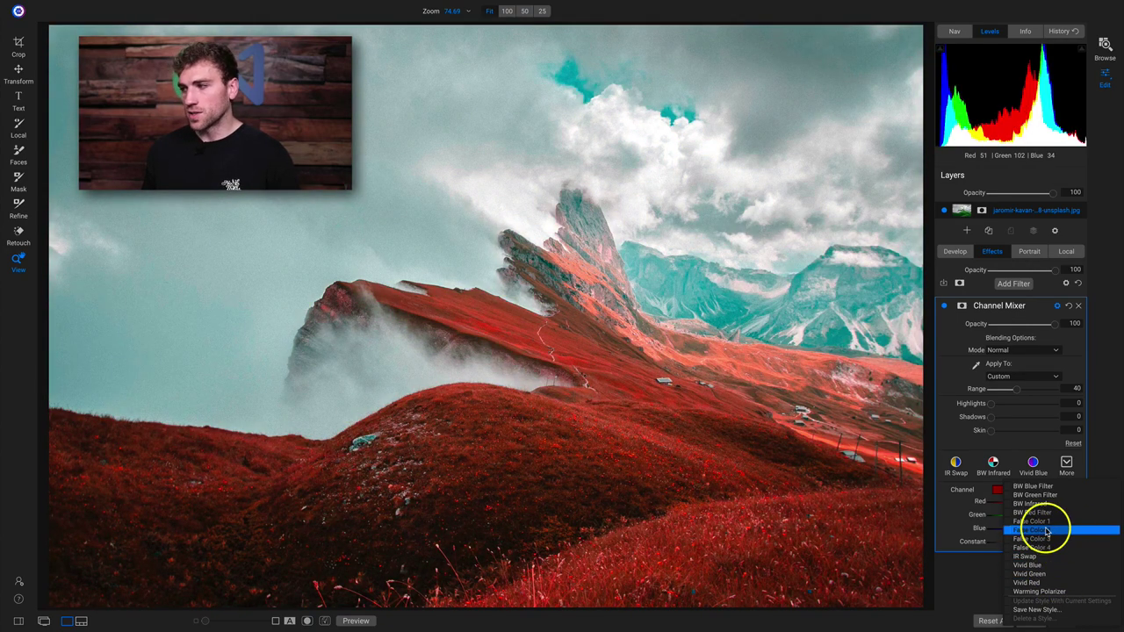
pyautogui.click(1046, 530)
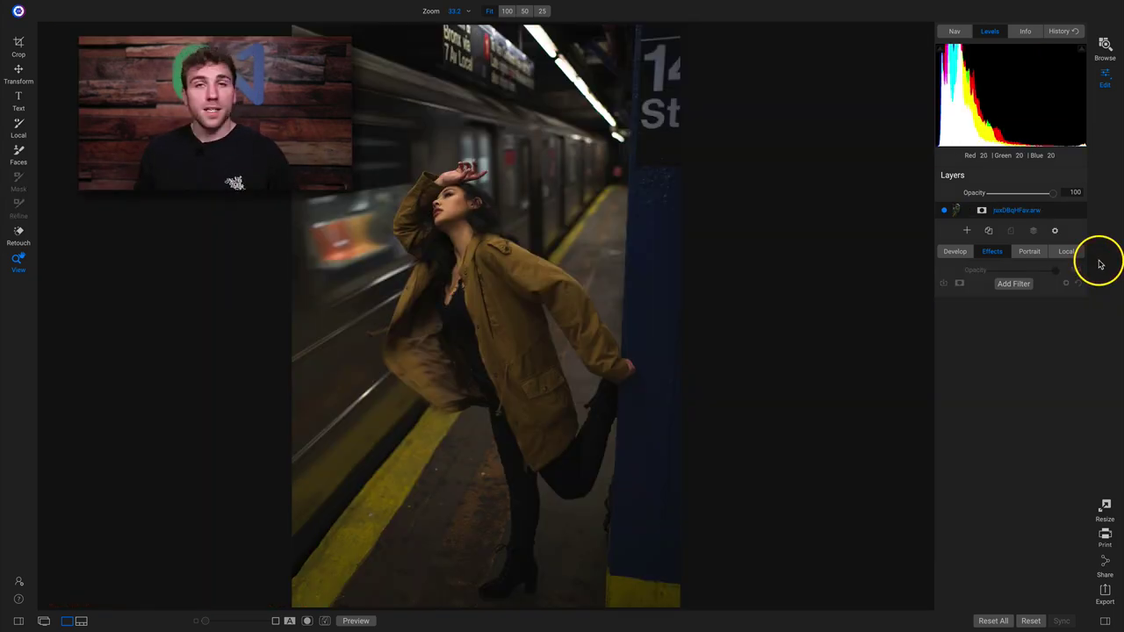
# Add a Color Adjustment filter to the subway portrait and select its Aqua color range
pyautogui.click(1008, 284)
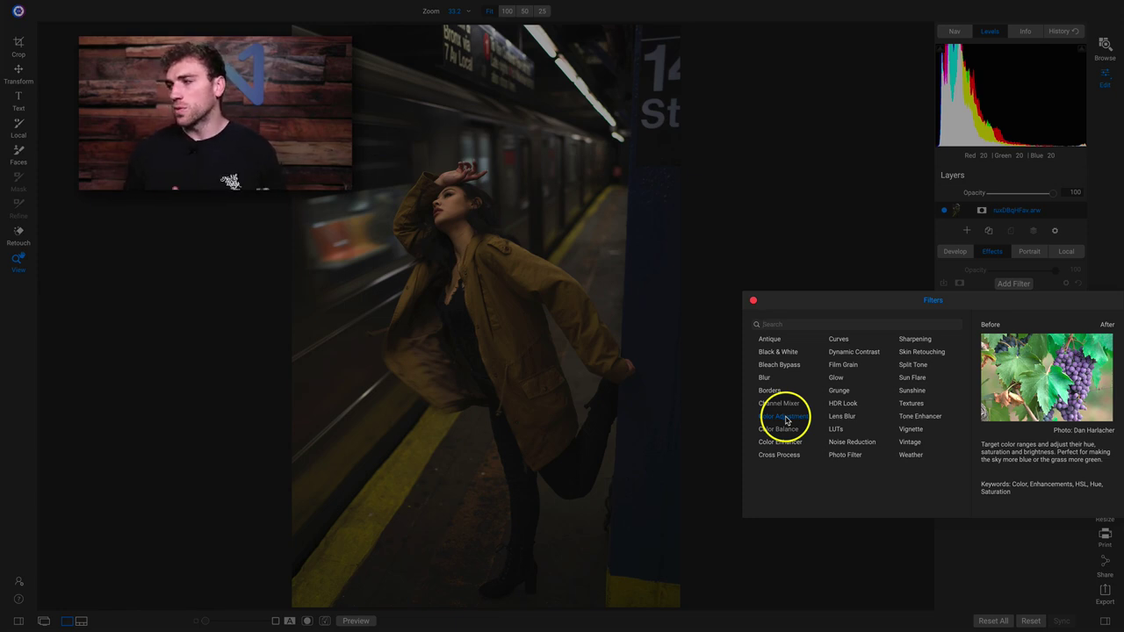
pyautogui.click(784, 418)
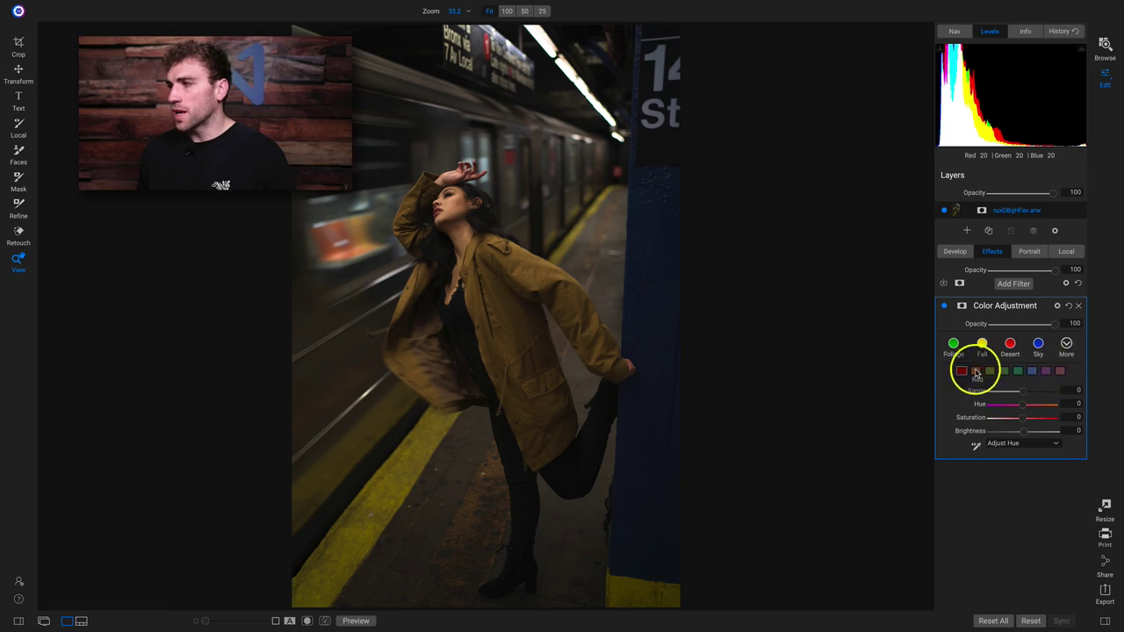
pyautogui.click(1016, 372)
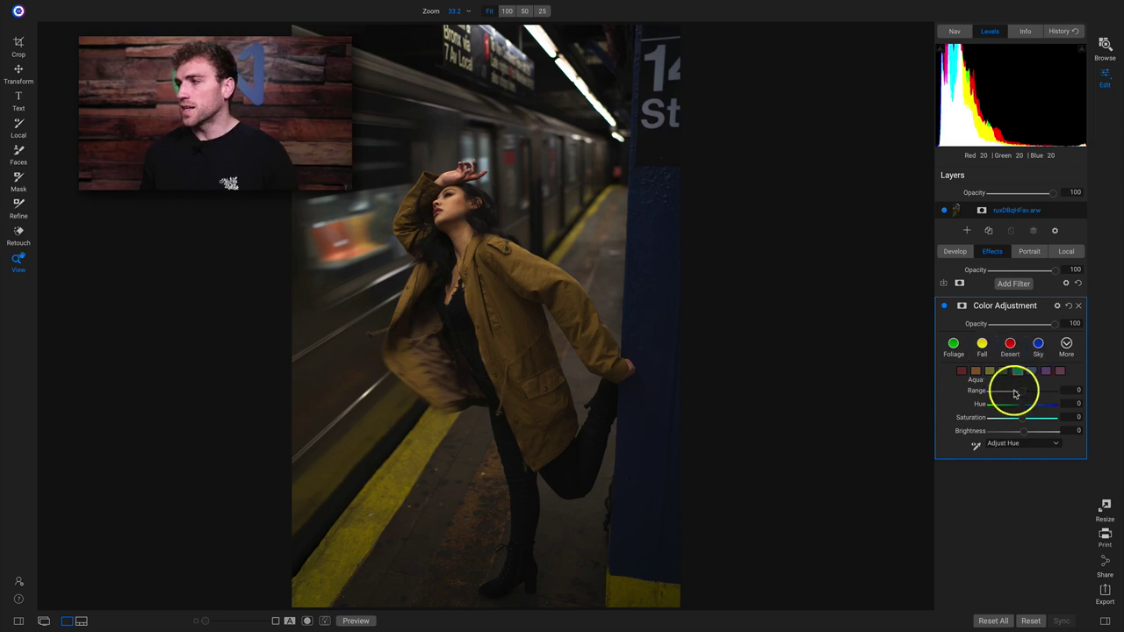
# Set the Yellow color's Range to 16 and its Hue to -32 in the Color Adjustment filter
pyautogui.click(482, 459)
pyautogui.moveTo(412, 474); pyautogui.dragTo(545, 281)
pyautogui.keyDown('alt'); pyautogui.click(532, 293); pyautogui.keyUp('alt')
pyautogui.keyDown('alt'); pyautogui.click(580, 275); pyautogui.keyUp('alt')
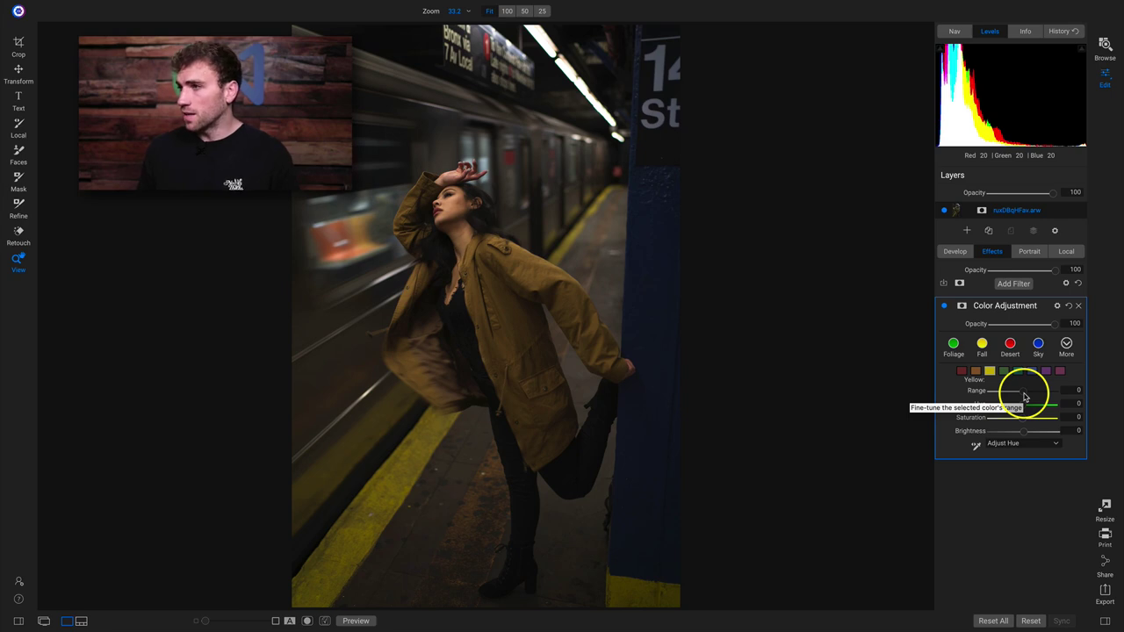
pyautogui.moveTo(1024, 395); pyautogui.dragTo(1033, 397)
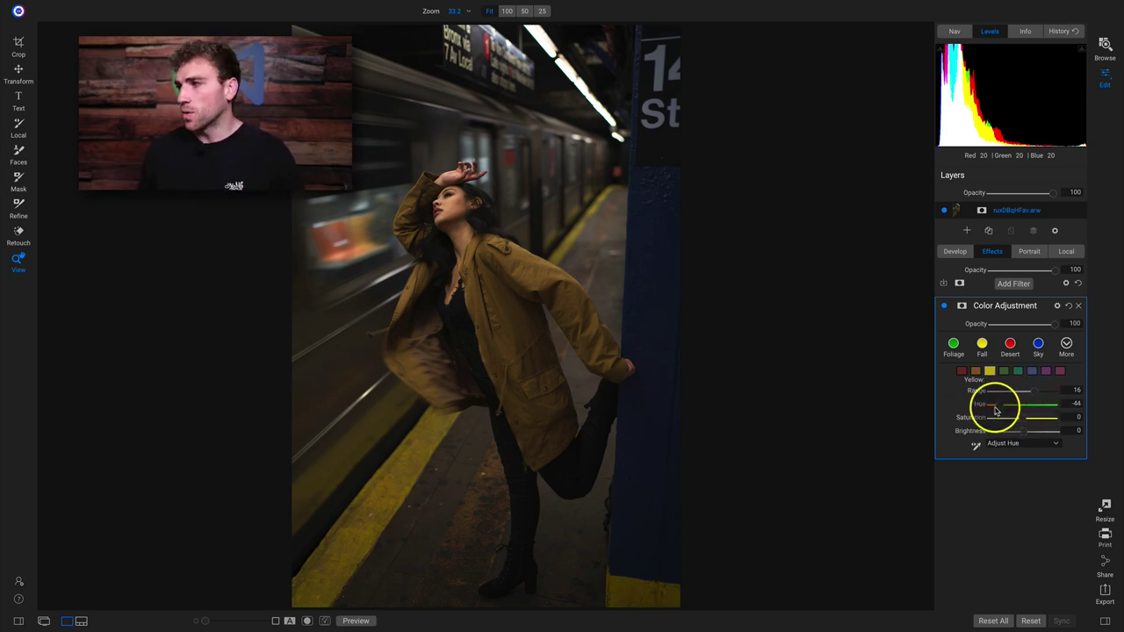
pyautogui.moveTo(1032, 409)
pyautogui.mouseDown()
pyautogui.moveTo(1061, 409)
pyautogui.moveTo(1022, 410)
pyautogui.mouseUp()
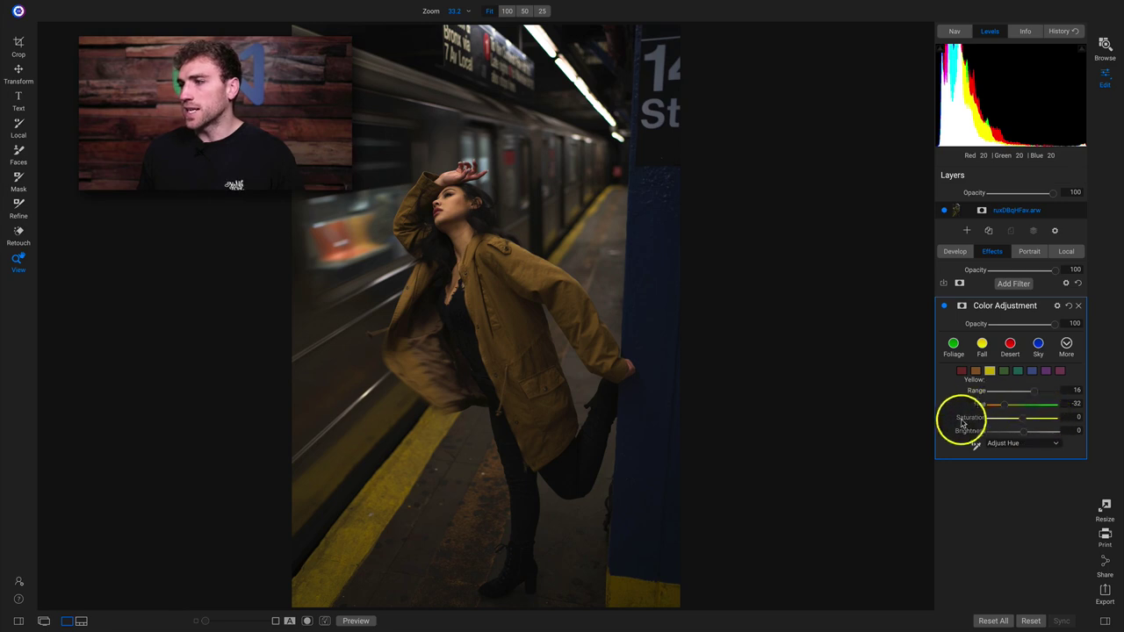
# Set the Yellow color's Saturation to 22 and its Brightness to 17
pyautogui.moveTo(1033, 423)
pyautogui.mouseDown()
pyautogui.moveTo(1066, 422)
pyautogui.moveTo(986, 421)
pyautogui.moveTo(1063, 422)
pyautogui.moveTo(998, 419)
pyautogui.moveTo(1047, 422)
pyautogui.moveTo(1014, 418)
pyautogui.mouseUp()
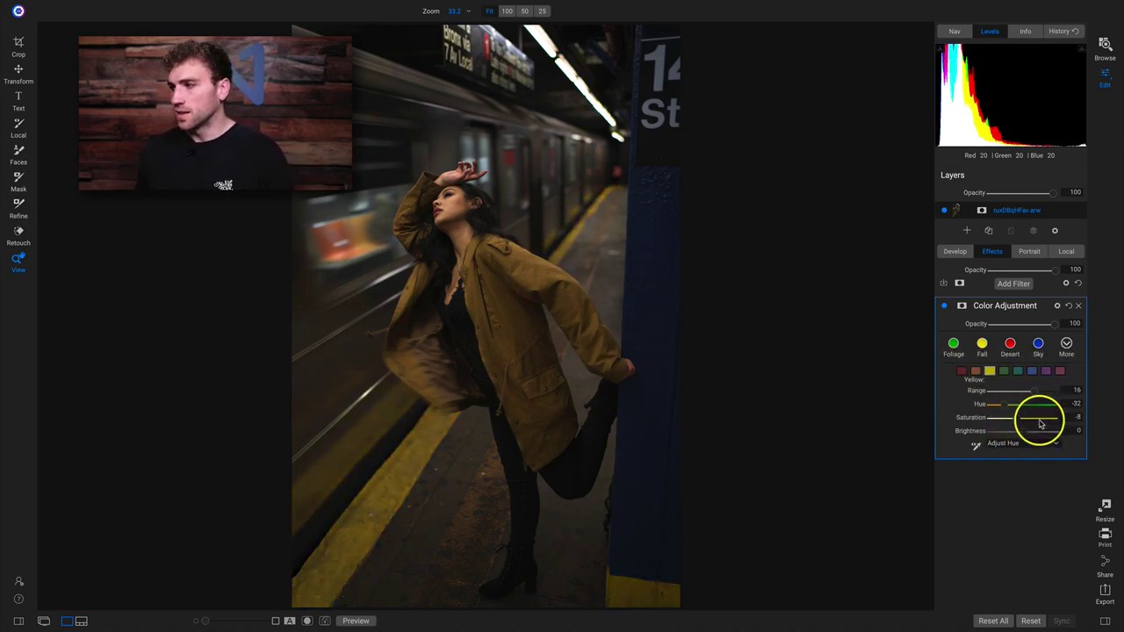
pyautogui.moveTo(1050, 423); pyautogui.dragTo(1045, 423)
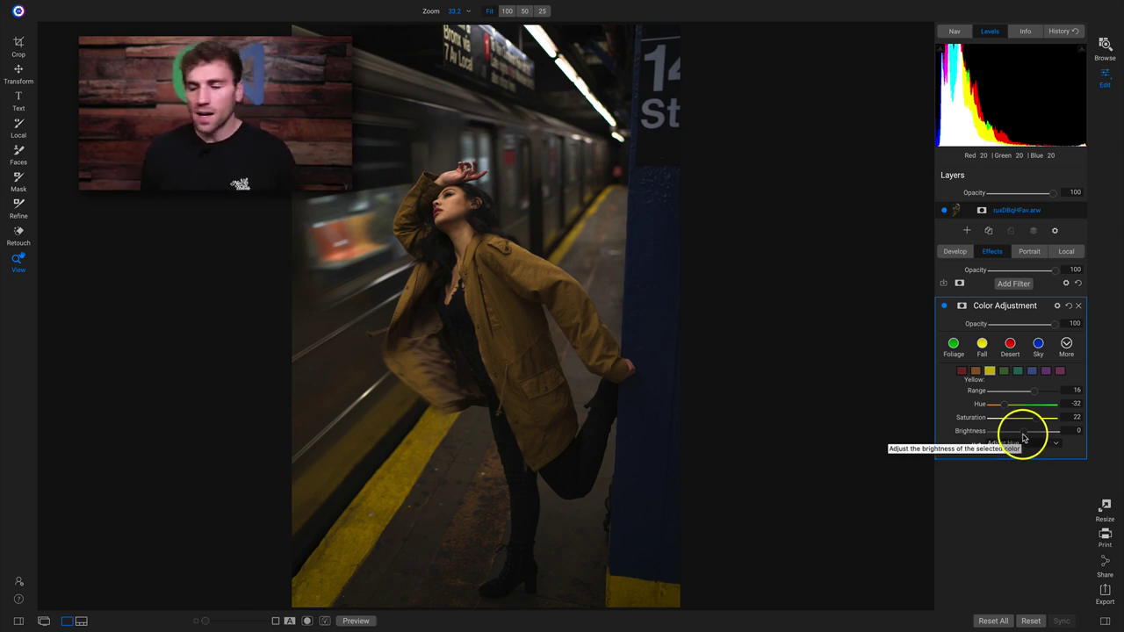
pyautogui.moveTo(1022, 437)
pyautogui.mouseDown()
pyautogui.moveTo(996, 442)
pyautogui.moveTo(1058, 433)
pyautogui.moveTo(1006, 442)
pyautogui.moveTo(1033, 431)
pyautogui.mouseUp()
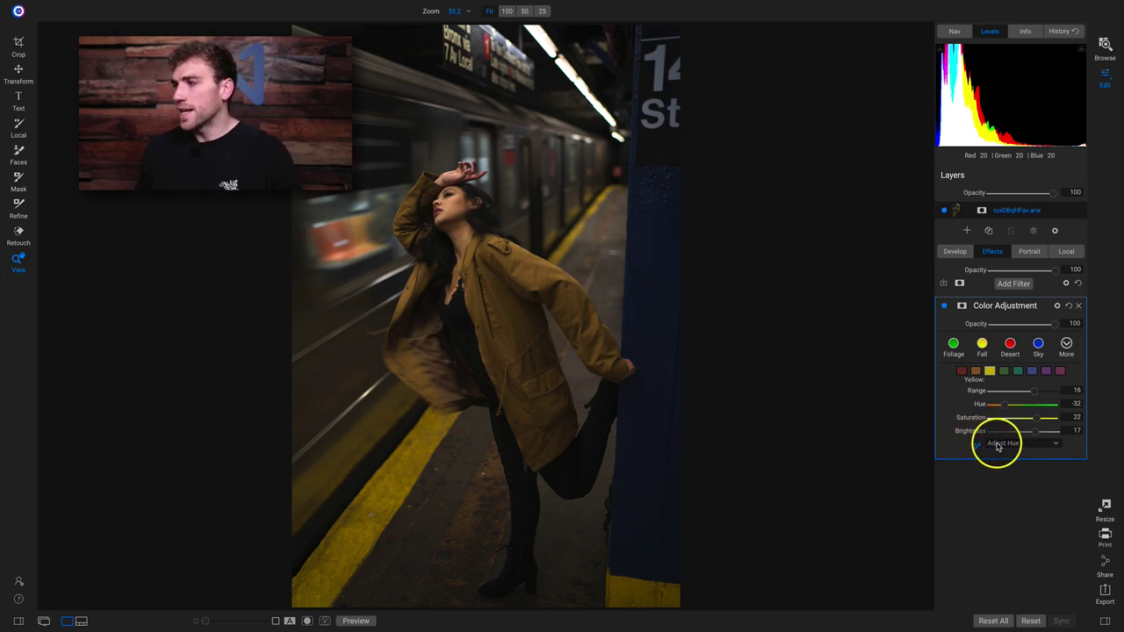
# Switch the on-image color adjustment to Adjust Saturation and activate its picker
pyautogui.click(1037, 445)
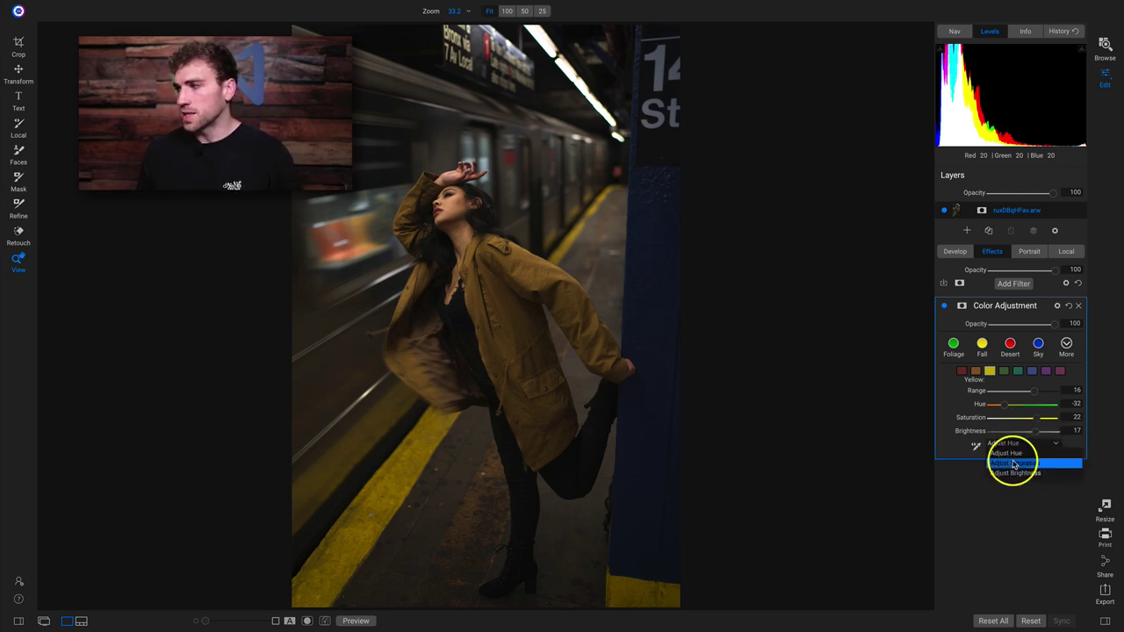
pyautogui.click(1014, 464)
pyautogui.click(973, 450)
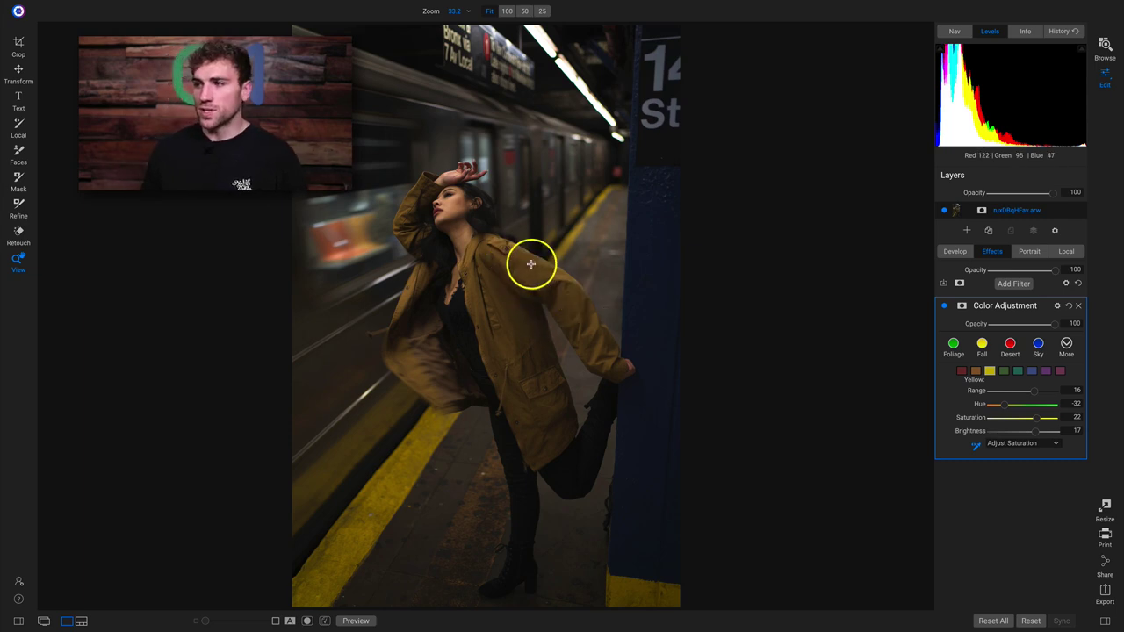
# Try an Orange saturation of 72 by adjusting the woman's coat directly on the photo, and reset that value
pyautogui.moveTo(518, 269); pyautogui.dragTo(572, 269)
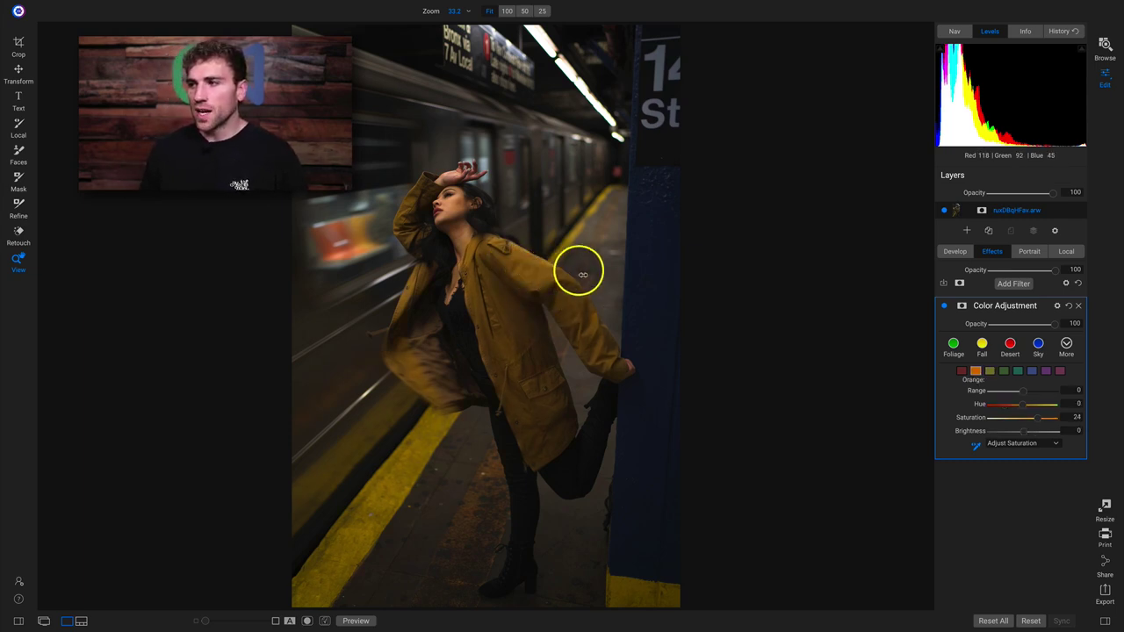
pyautogui.moveTo(963, 285); pyautogui.dragTo(704, 299)
pyautogui.moveTo(170, 320); pyautogui.dragTo(873, 333)
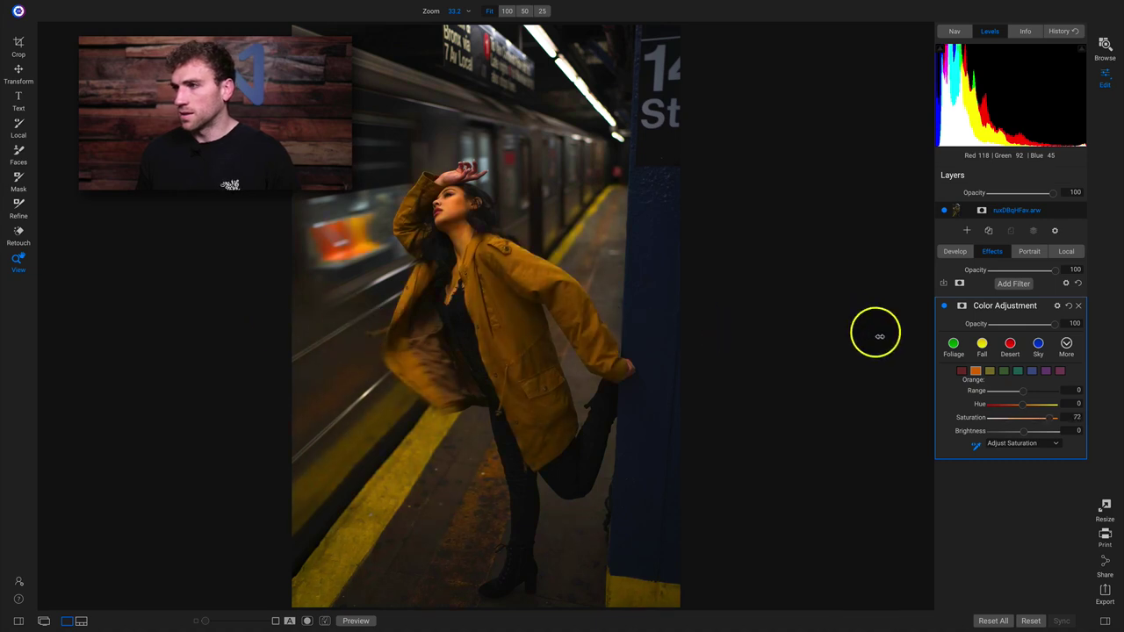
pyautogui.doubleClick(969, 419)
# Raise the Blue saturation to 39 by adjusting the blue pillar directly on the photo
pyautogui.click(975, 446)
pyautogui.moveTo(647, 246); pyautogui.dragTo(574, 339)
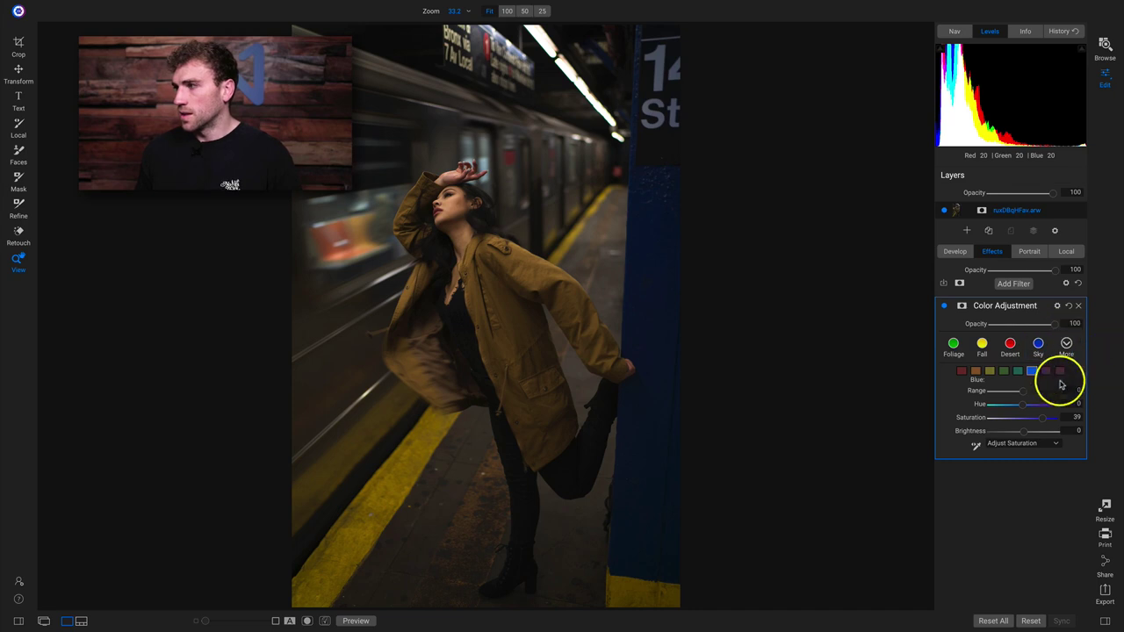
# Preview the Color Adjustment styles, try Fall, and apply the Foliage style
pyautogui.click(1065, 345)
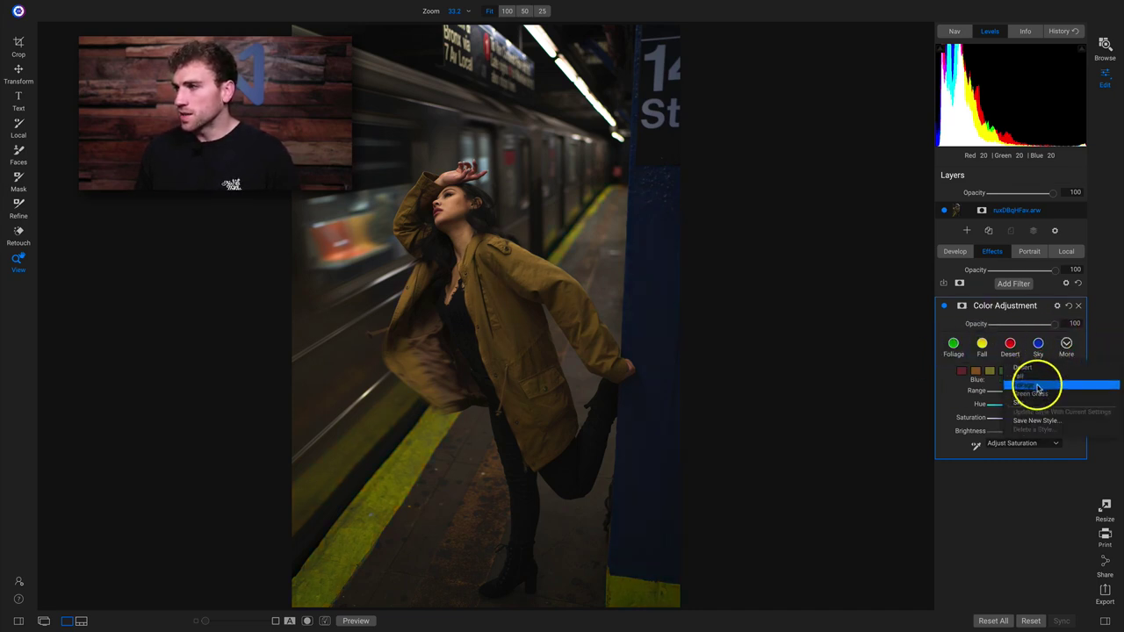
pyautogui.click(1100, 321)
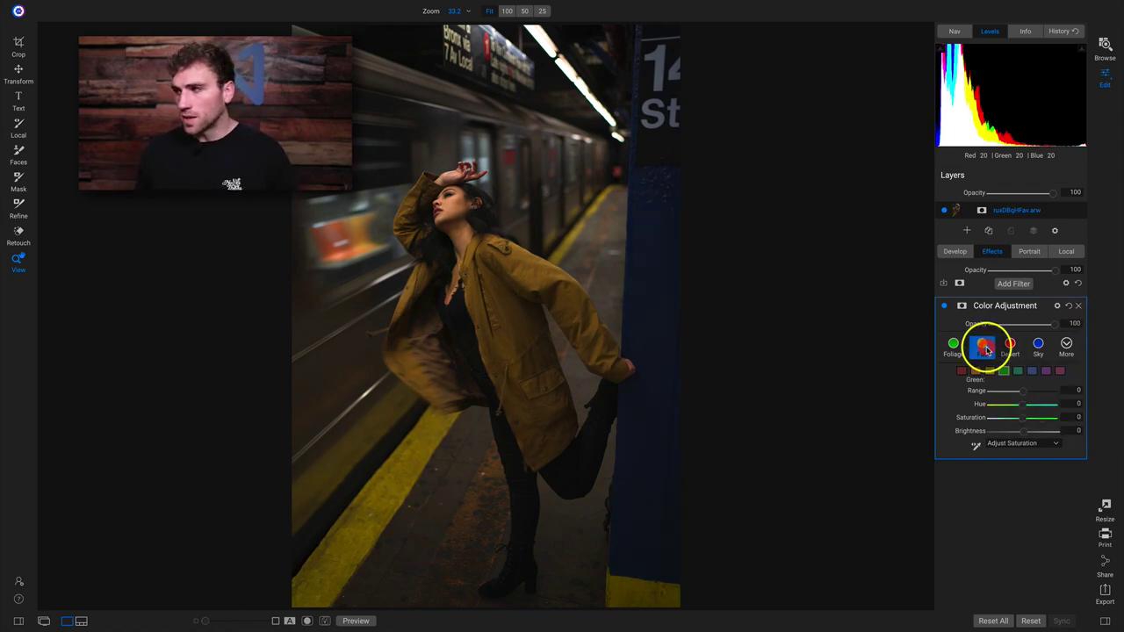
pyautogui.click(984, 348)
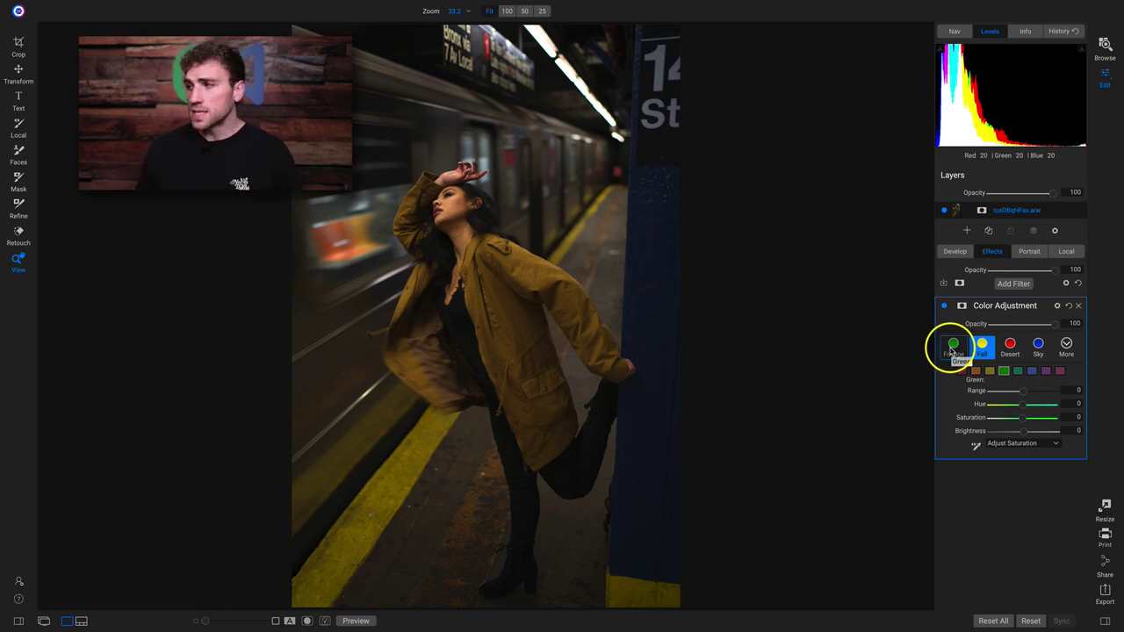
pyautogui.click(953, 348)
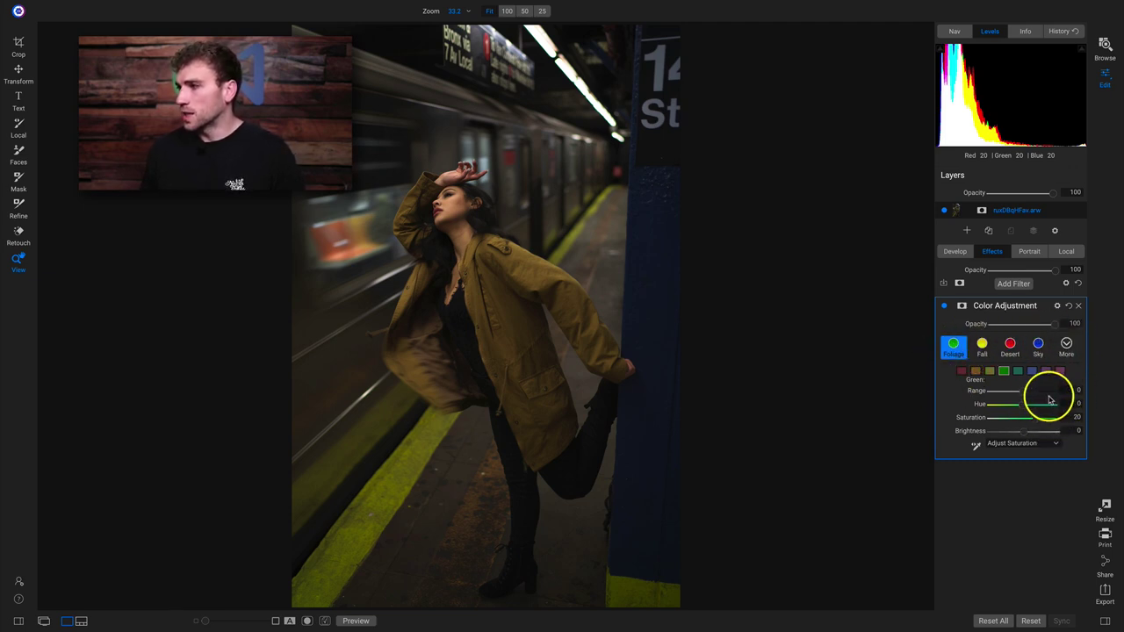
pyautogui.click(976, 447)
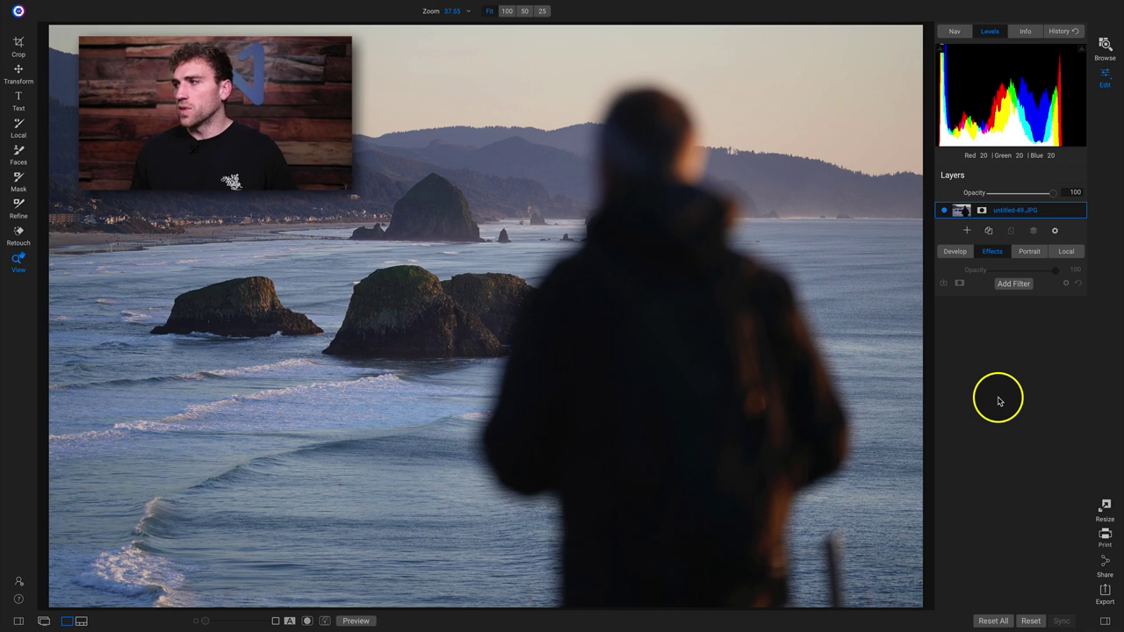
# Add a Color Balance filter to the coastal photo and review its entry in the filter list
pyautogui.click(1013, 281)
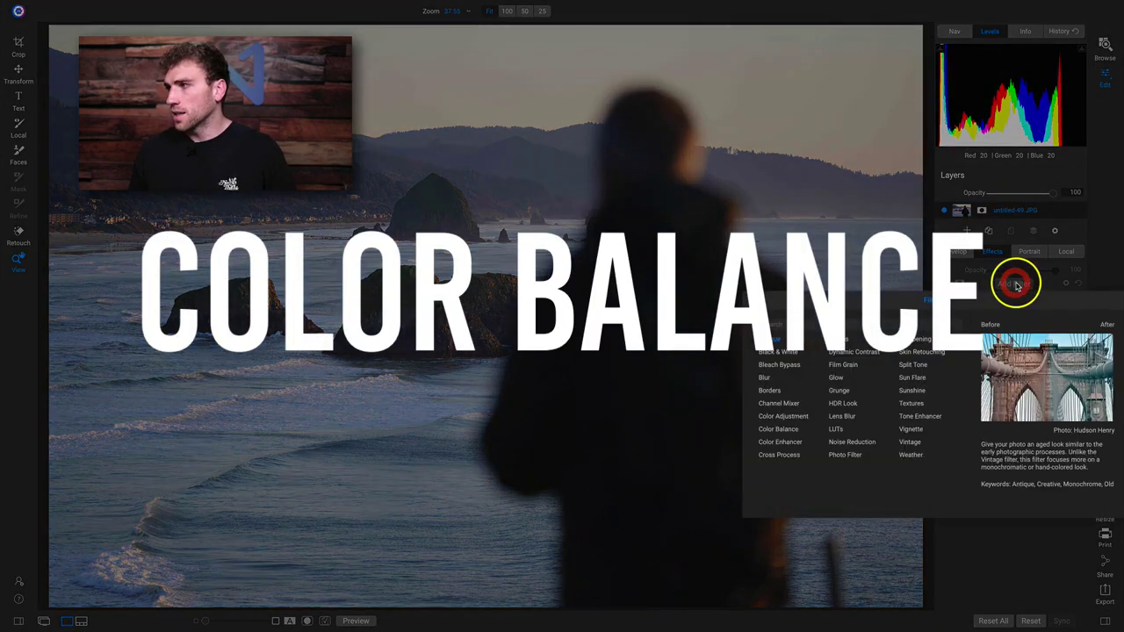
pyautogui.click(786, 431)
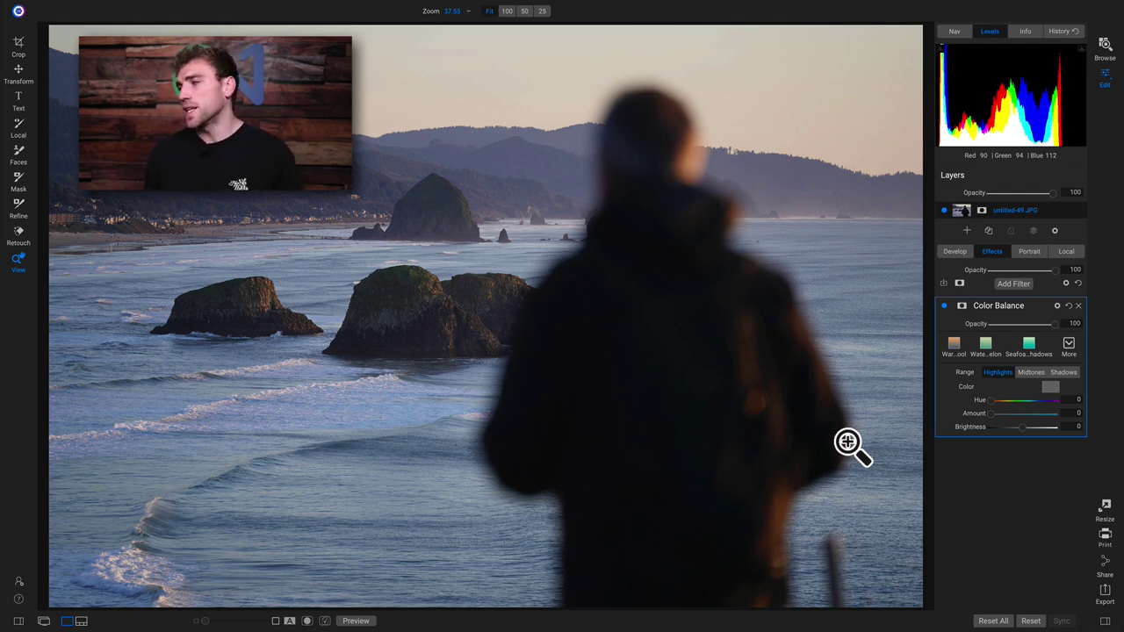
pyautogui.click(1016, 283)
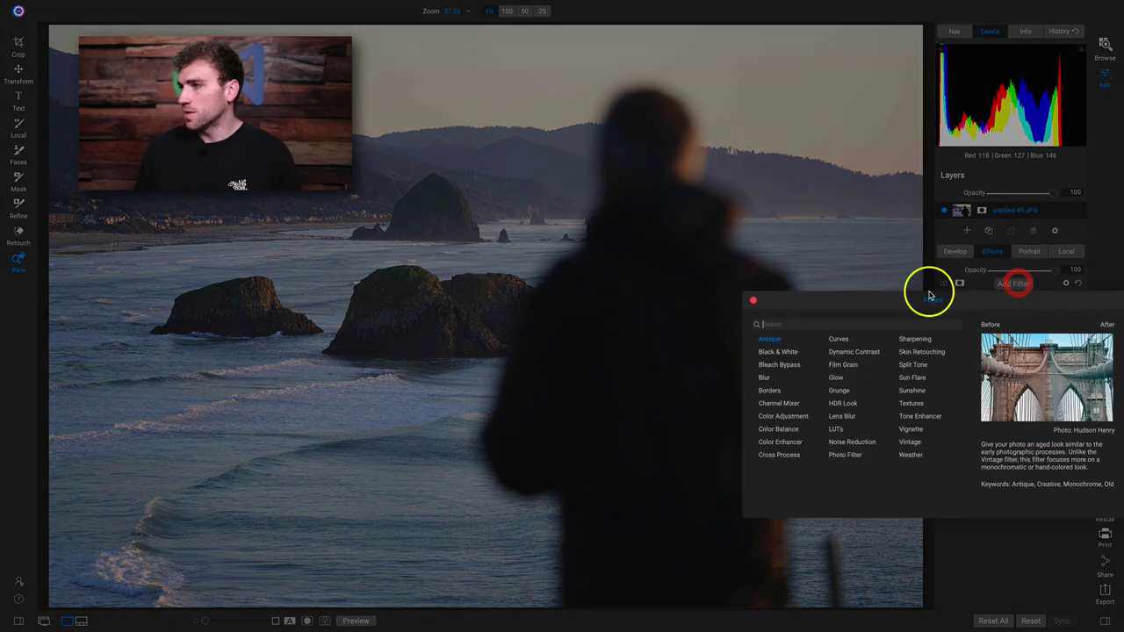
pyautogui.click(776, 436)
pyautogui.click(753, 300)
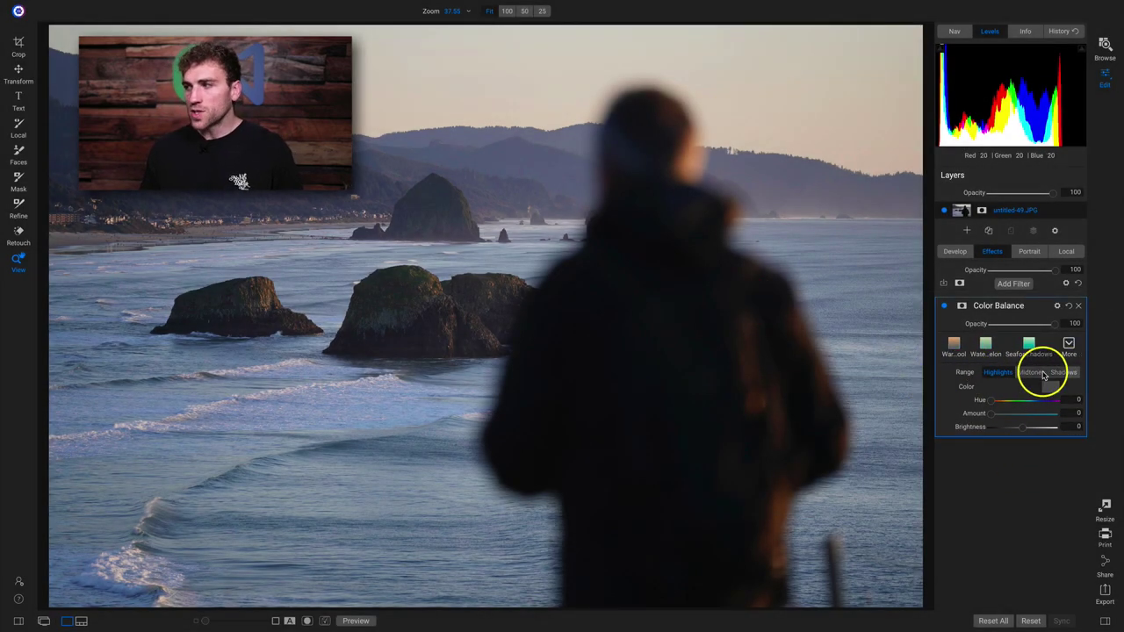
# Set the Color Balance highlights to Hue 32, Amount 100 and Brightness 29 while watching the sky
pyautogui.click(436, 95)
pyautogui.moveTo(444, 113); pyautogui.dragTo(559, 246)
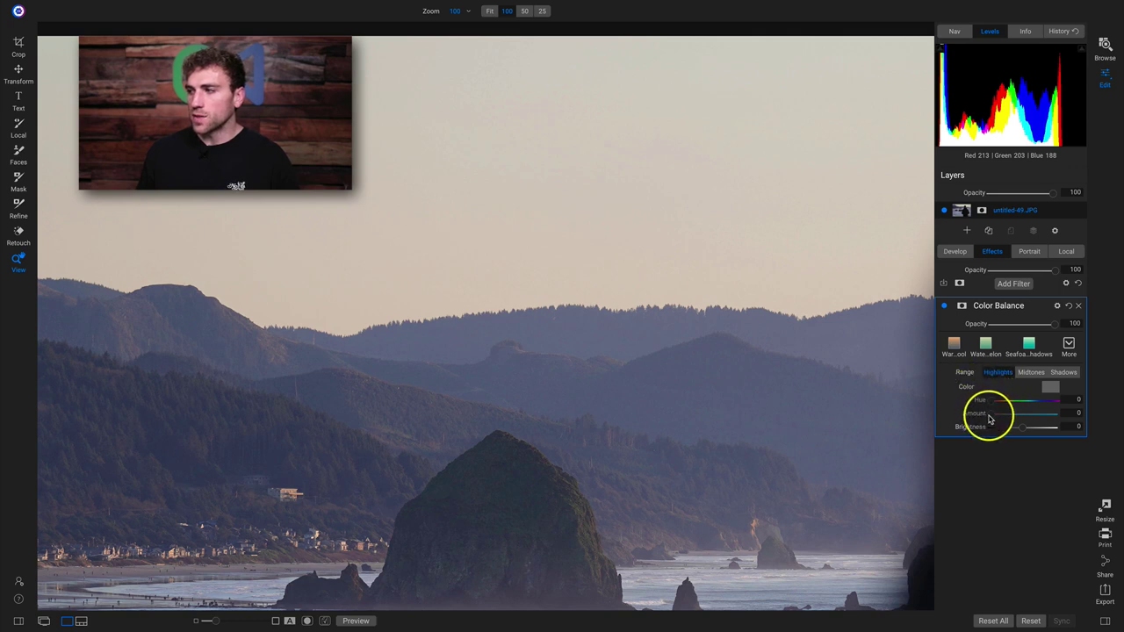
pyautogui.moveTo(994, 419); pyautogui.dragTo(1030, 414)
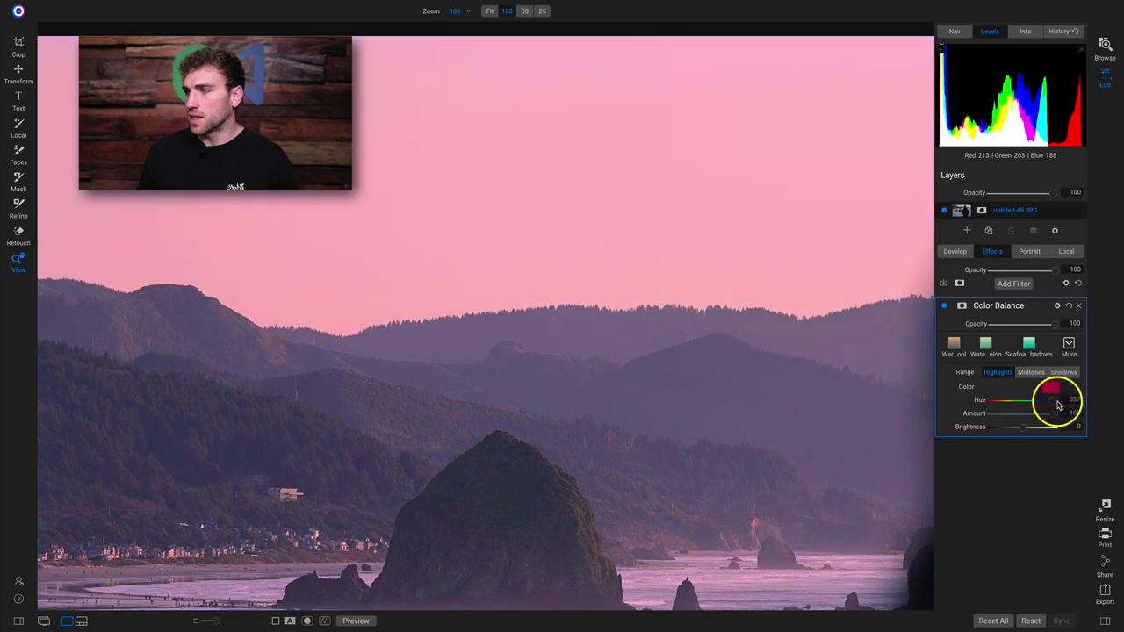
pyautogui.moveTo(1038, 405); pyautogui.dragTo(1053, 434)
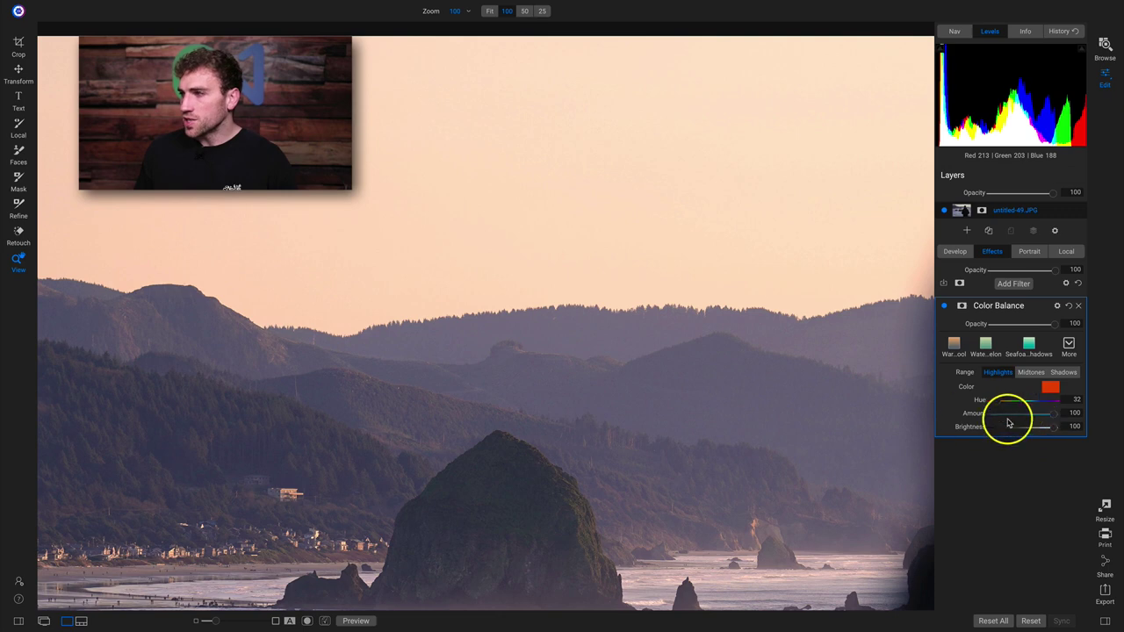
pyautogui.moveTo(1050, 432); pyautogui.dragTo(1028, 428)
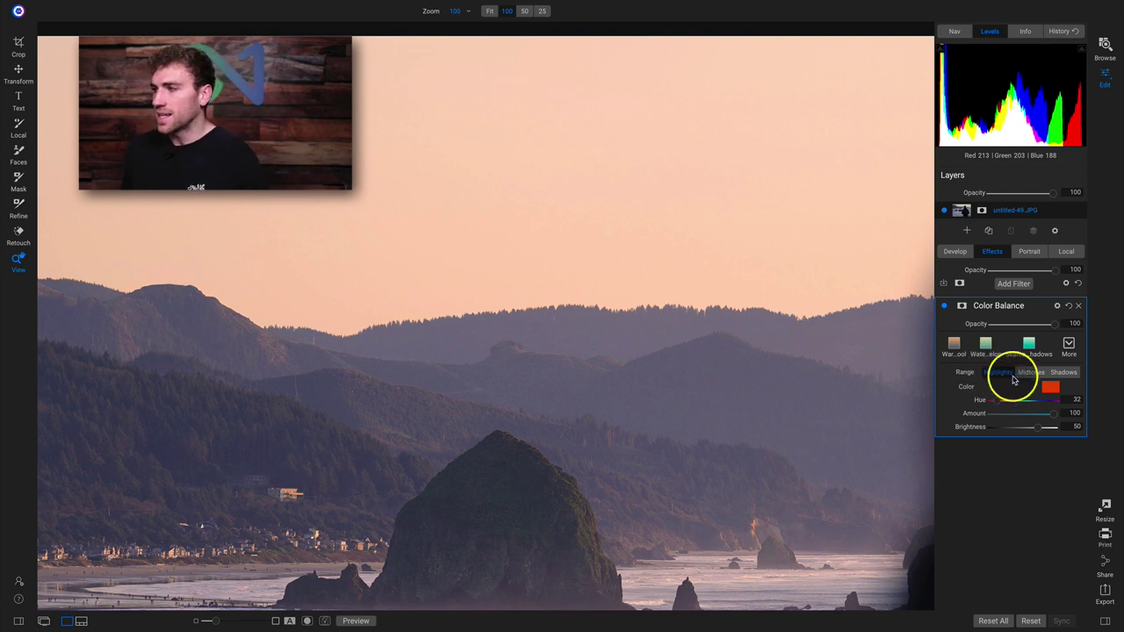
pyautogui.moveTo(1020, 433); pyautogui.dragTo(1031, 433)
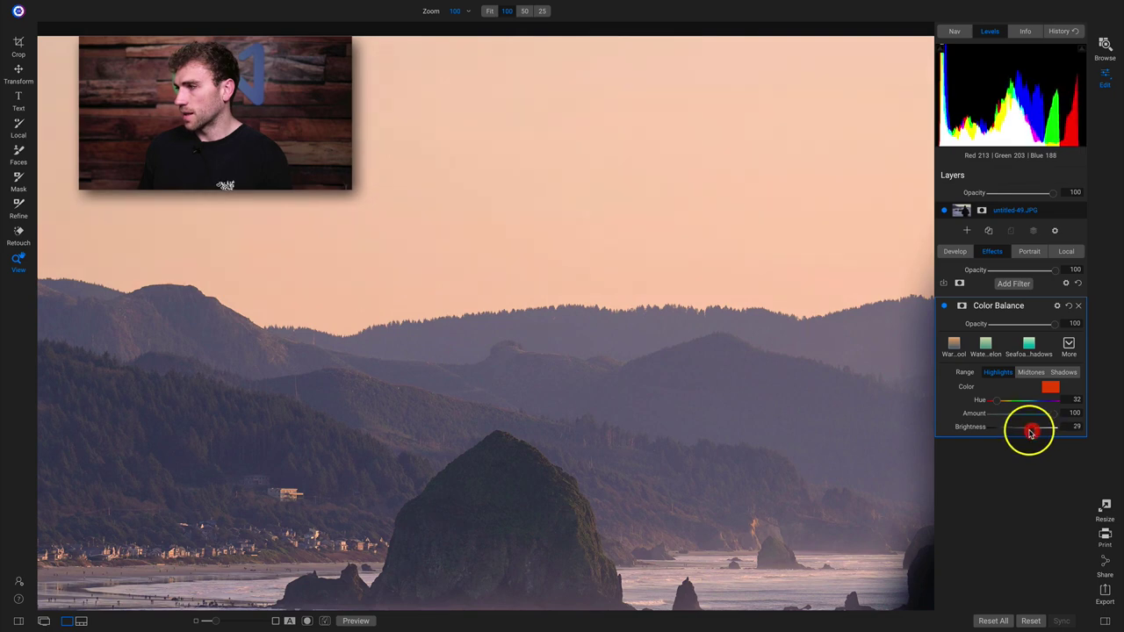
# Set the Color Balance midtones to Hue 253, Amount 53 and Brightness 64 while watching the water and rocks
pyautogui.click(1031, 372)
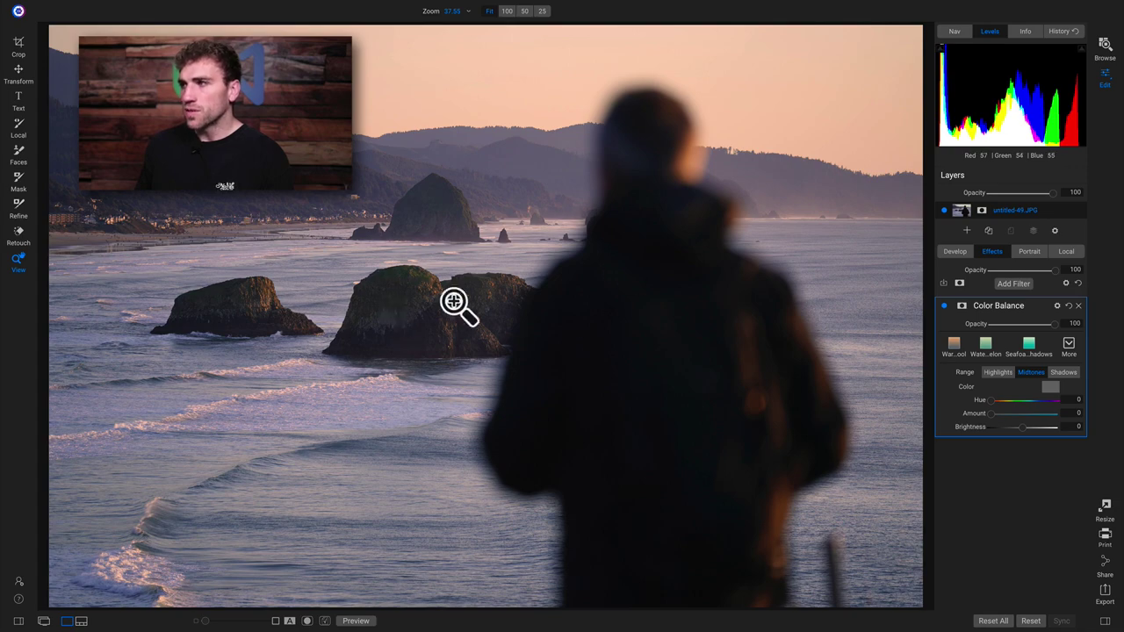
pyautogui.click(288, 445)
pyautogui.moveTo(503, 303); pyautogui.dragTo(530, 480)
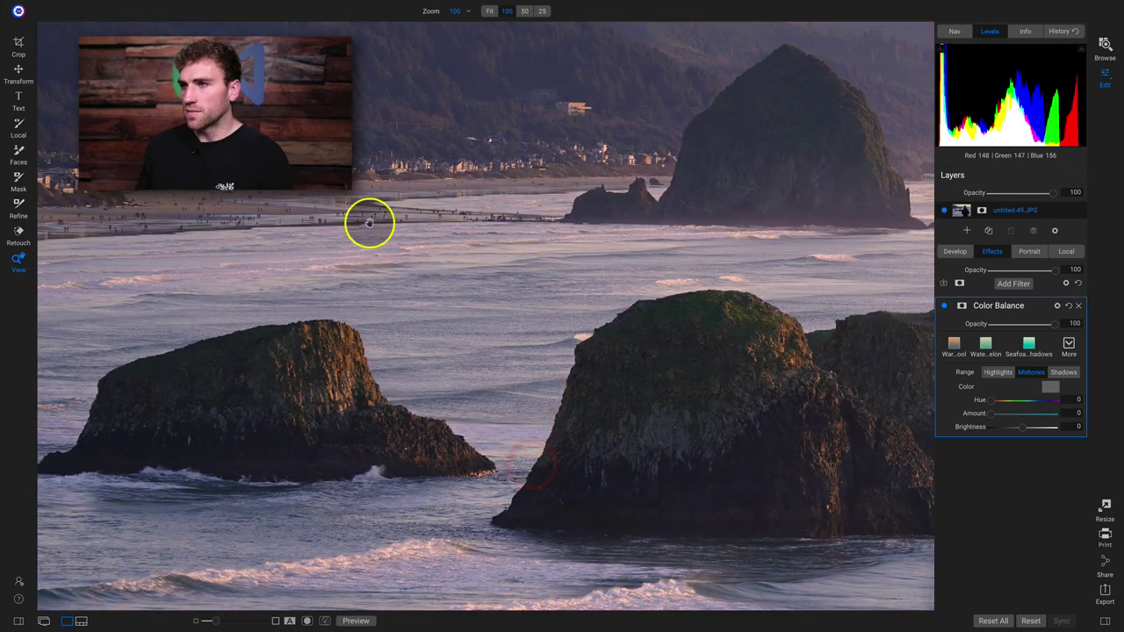
pyautogui.moveTo(534, 331); pyautogui.dragTo(460, 334)
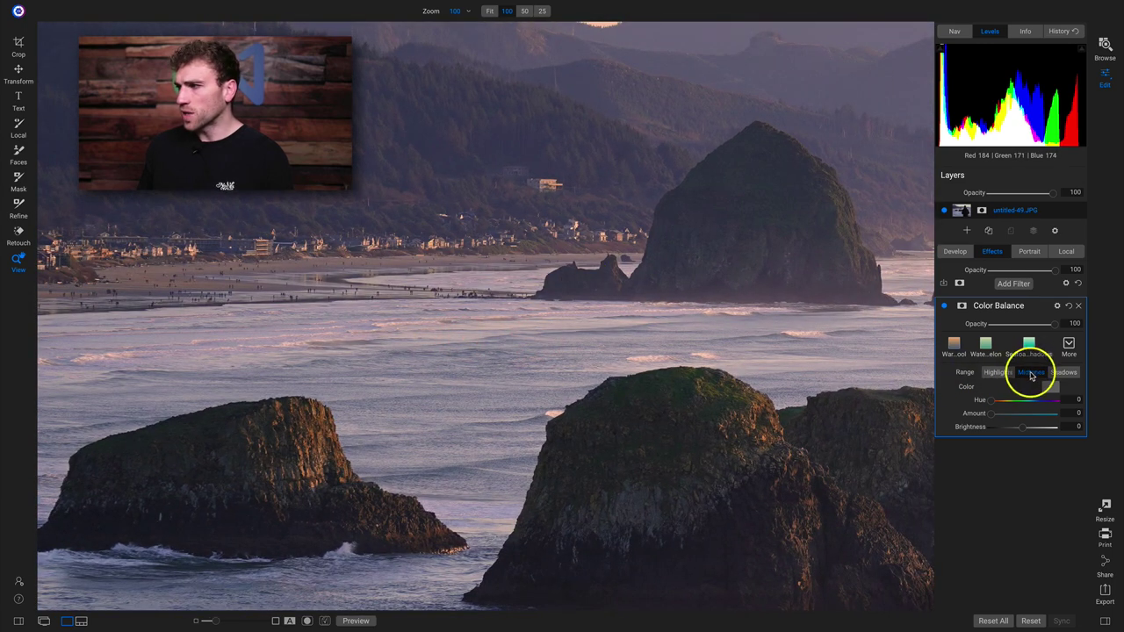
pyautogui.moveTo(988, 401)
pyautogui.mouseDown()
pyautogui.moveTo(1042, 404)
pyautogui.moveTo(1011, 419)
pyautogui.moveTo(1063, 414)
pyautogui.moveTo(995, 414)
pyautogui.moveTo(1031, 409)
pyautogui.moveTo(1034, 397)
pyautogui.moveTo(987, 420)
pyautogui.mouseUp()
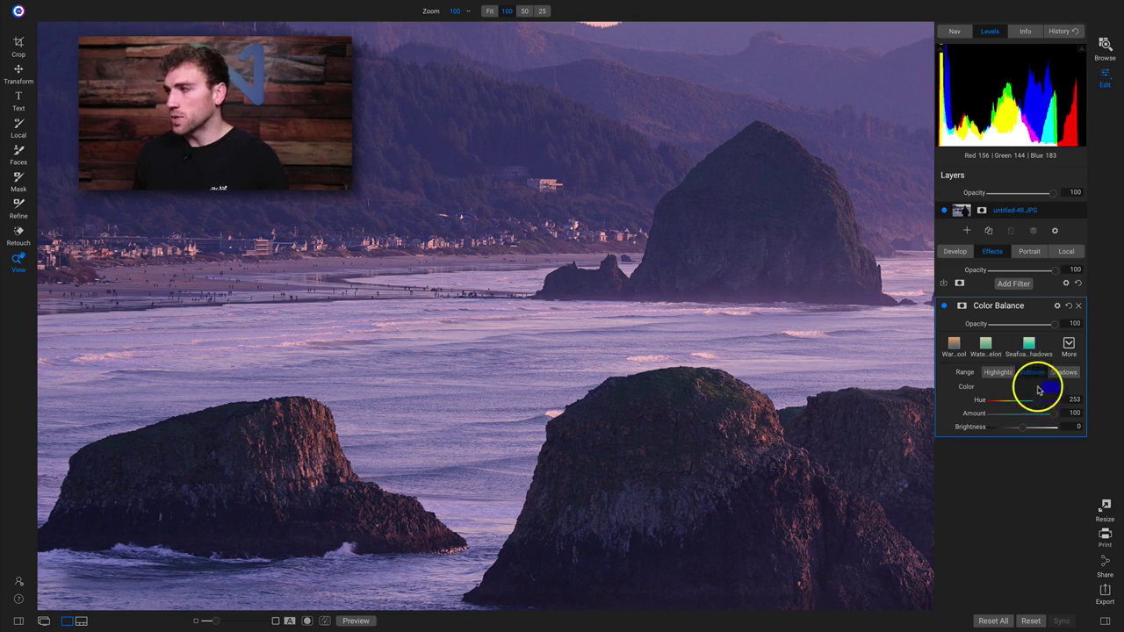
pyautogui.moveTo(1054, 418)
pyautogui.mouseDown()
pyautogui.moveTo(1021, 418)
pyautogui.moveTo(1022, 430)
pyautogui.moveTo(1039, 430)
pyautogui.mouseUp()
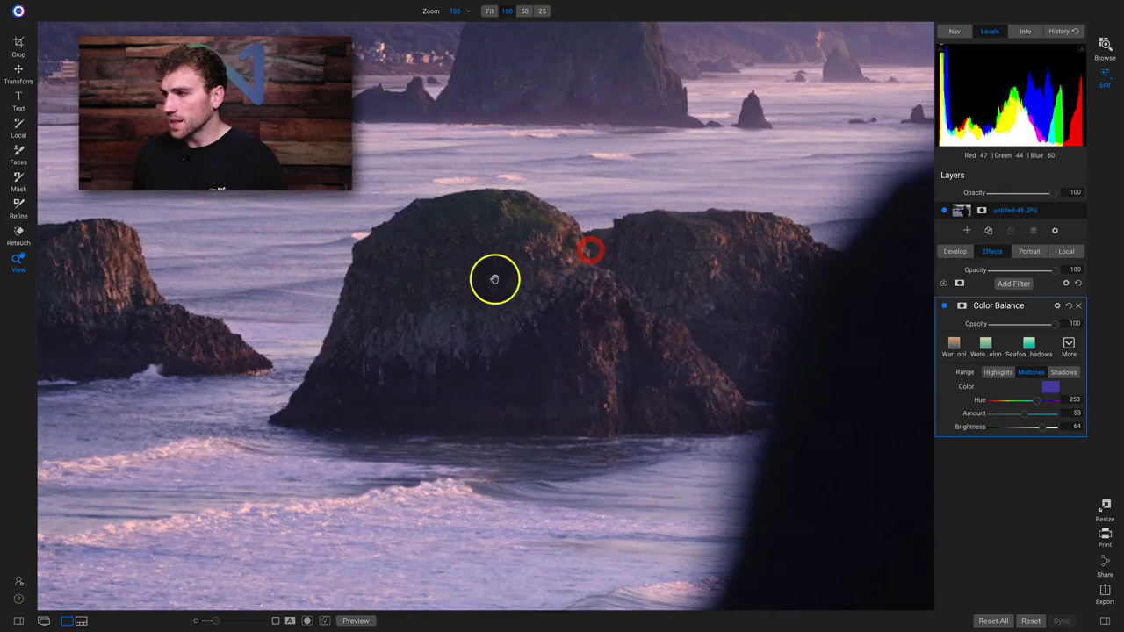
# Set the Color Balance shadows to Hue 159, Amount 53 and Brightness 72 while watching the dark jacket
pyautogui.scroll(2, 550, 293)
pyautogui.scroll(-4, 580, 324)
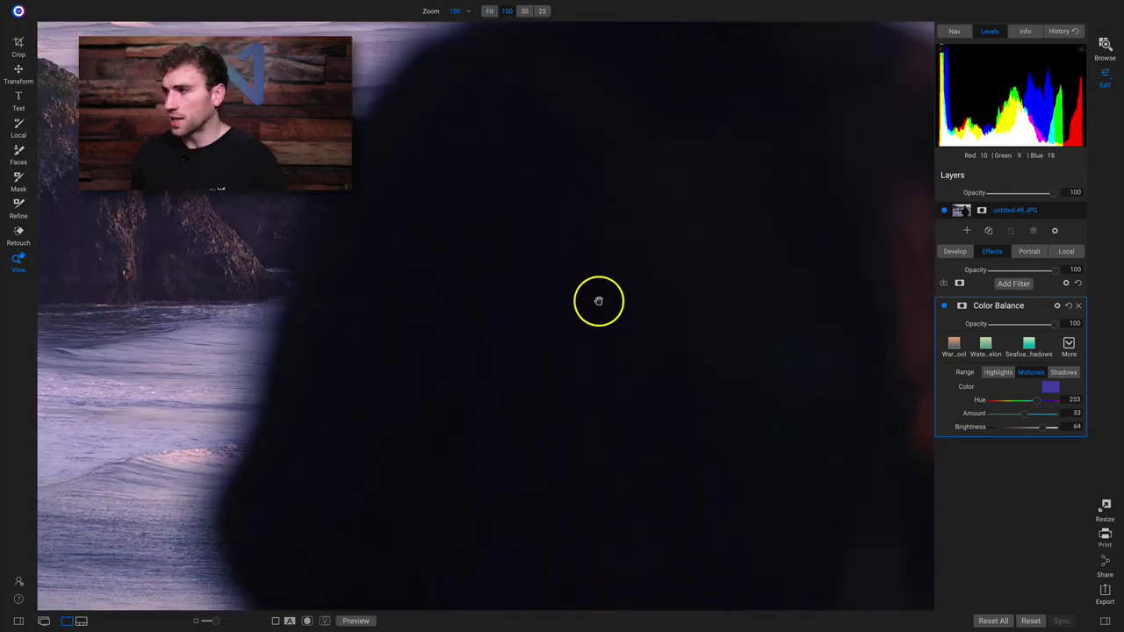
pyautogui.click(1063, 372)
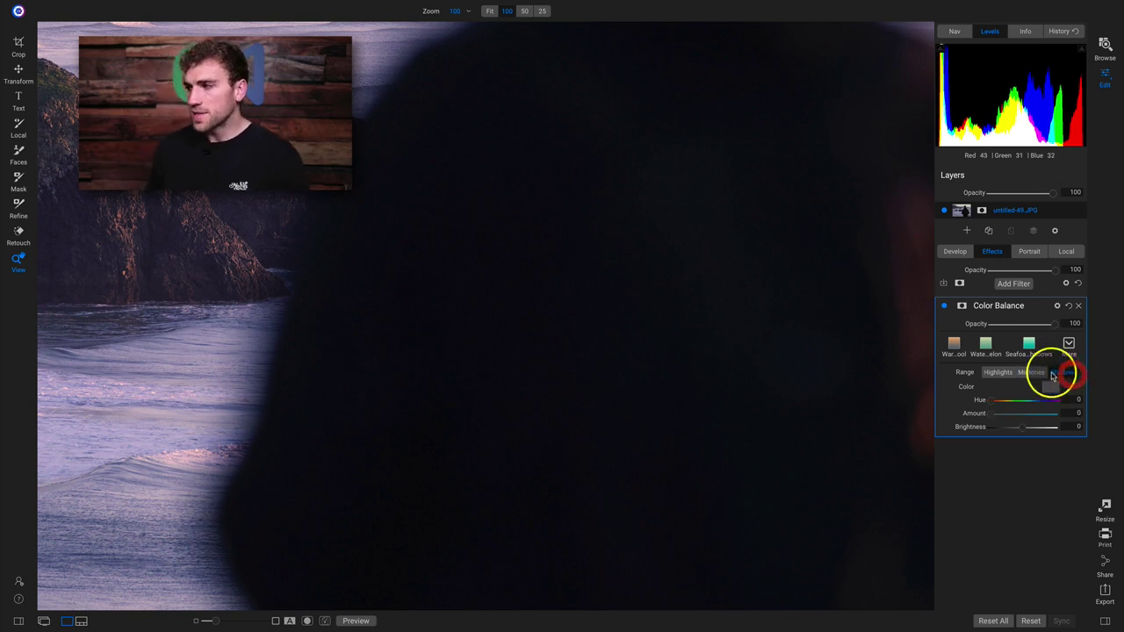
pyautogui.moveTo(990, 416); pyautogui.dragTo(1046, 414)
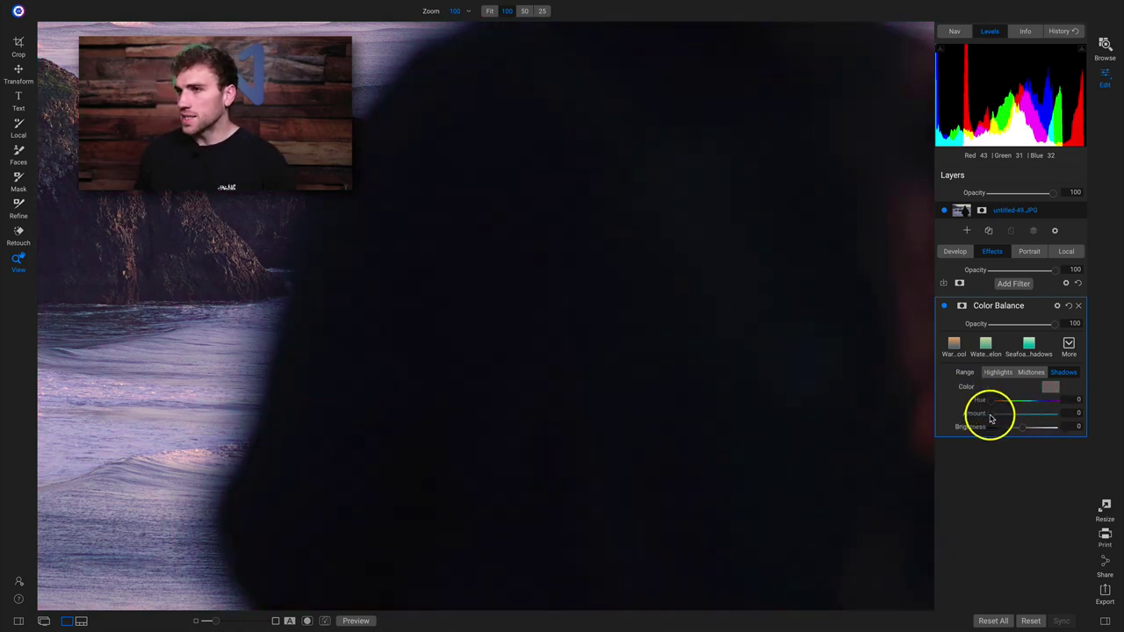
pyautogui.moveTo(1046, 418); pyautogui.dragTo(962, 418)
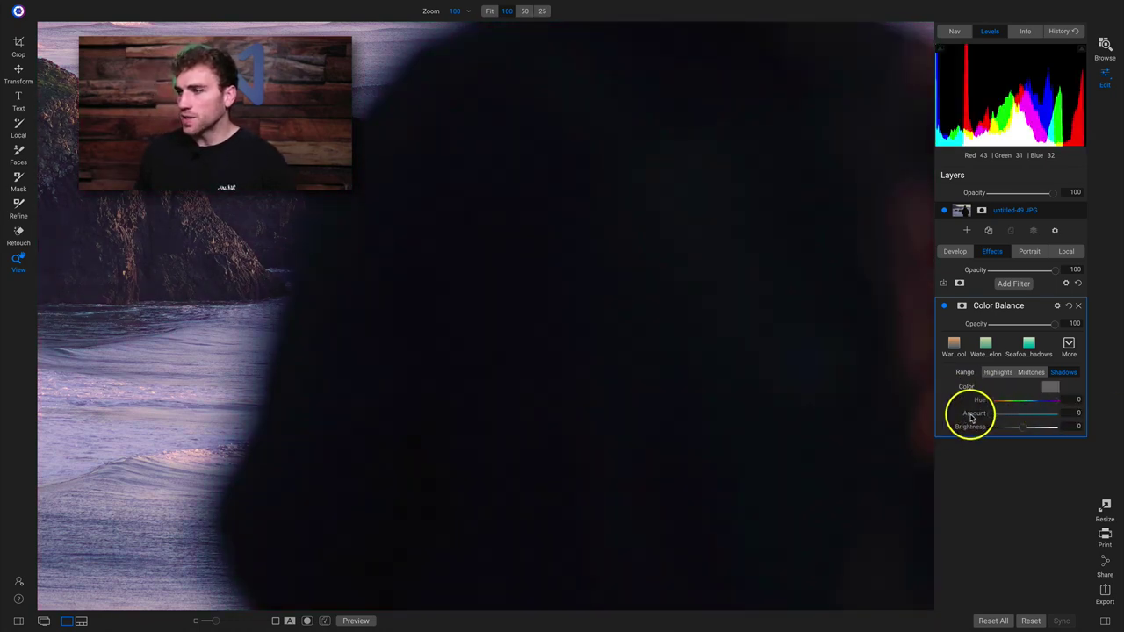
pyautogui.click(342, 251)
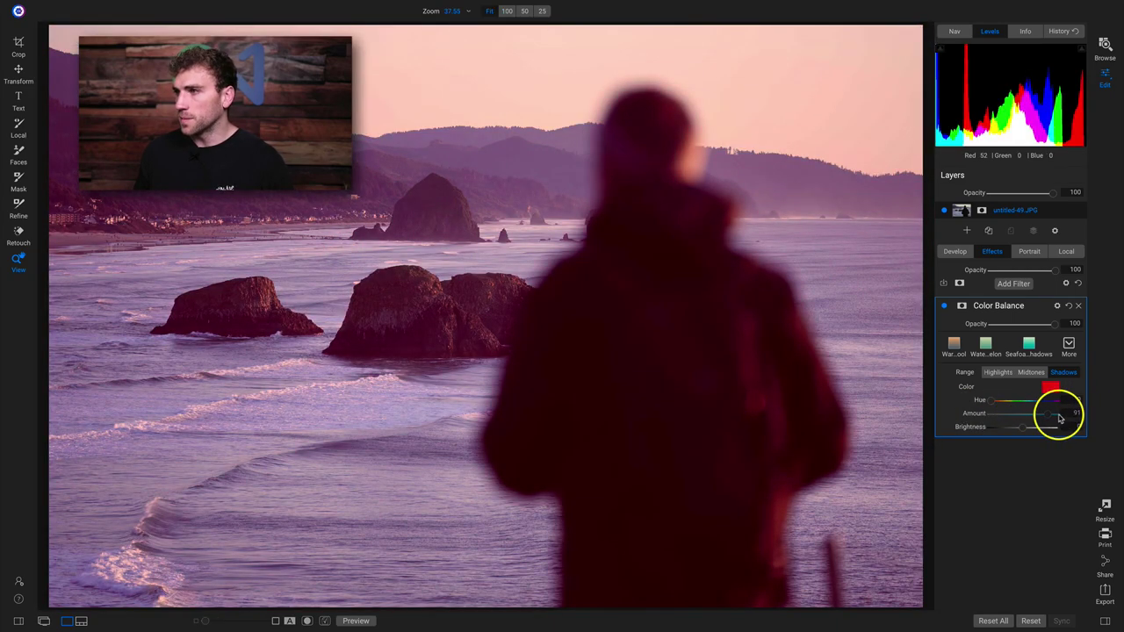
pyautogui.moveTo(1056, 419); pyautogui.dragTo(1040, 417)
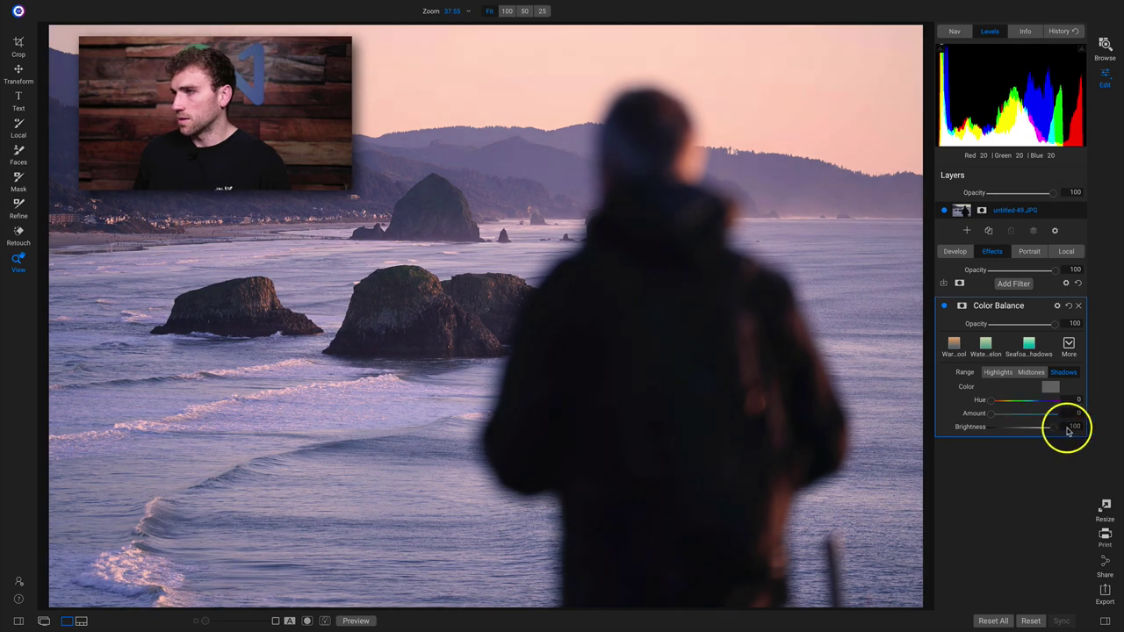
pyautogui.click(1020, 427)
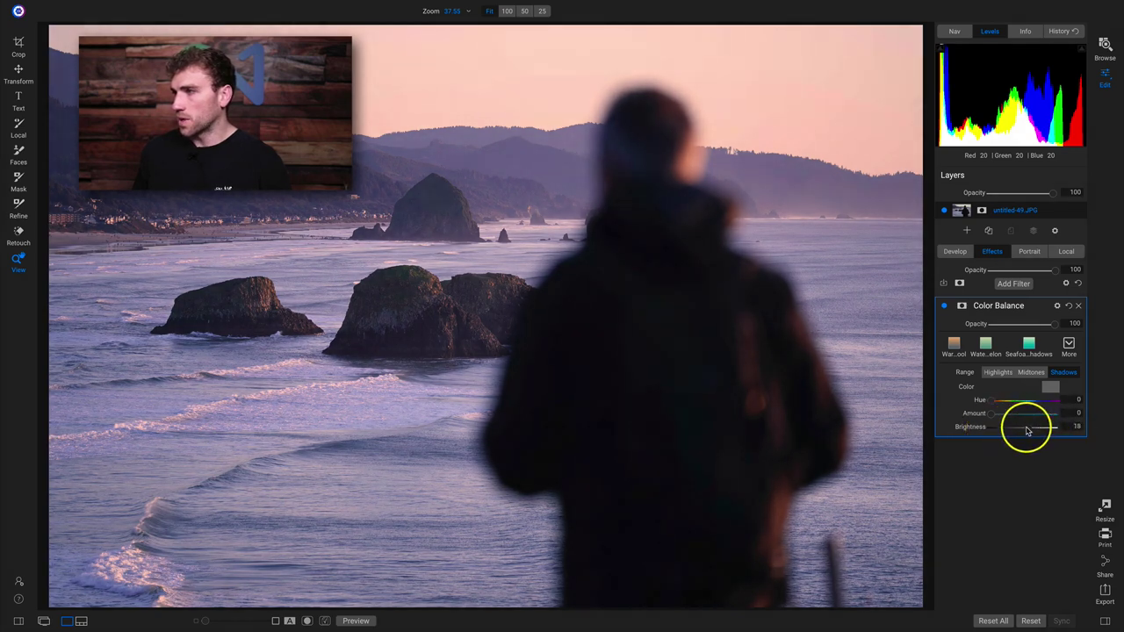
pyautogui.moveTo(989, 414); pyautogui.dragTo(1052, 427)
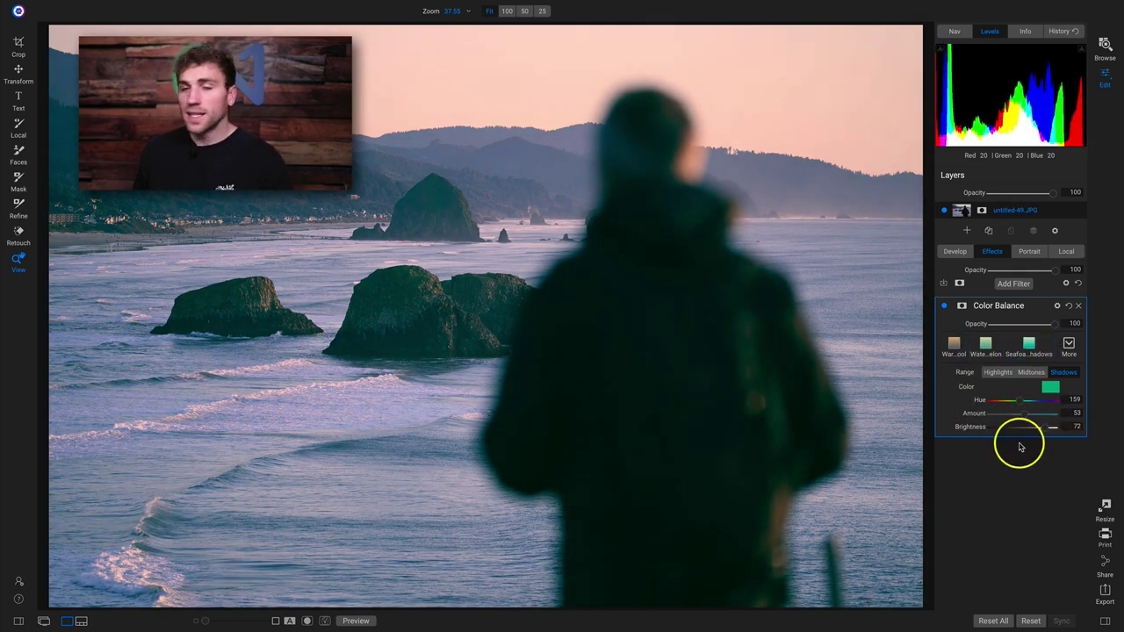
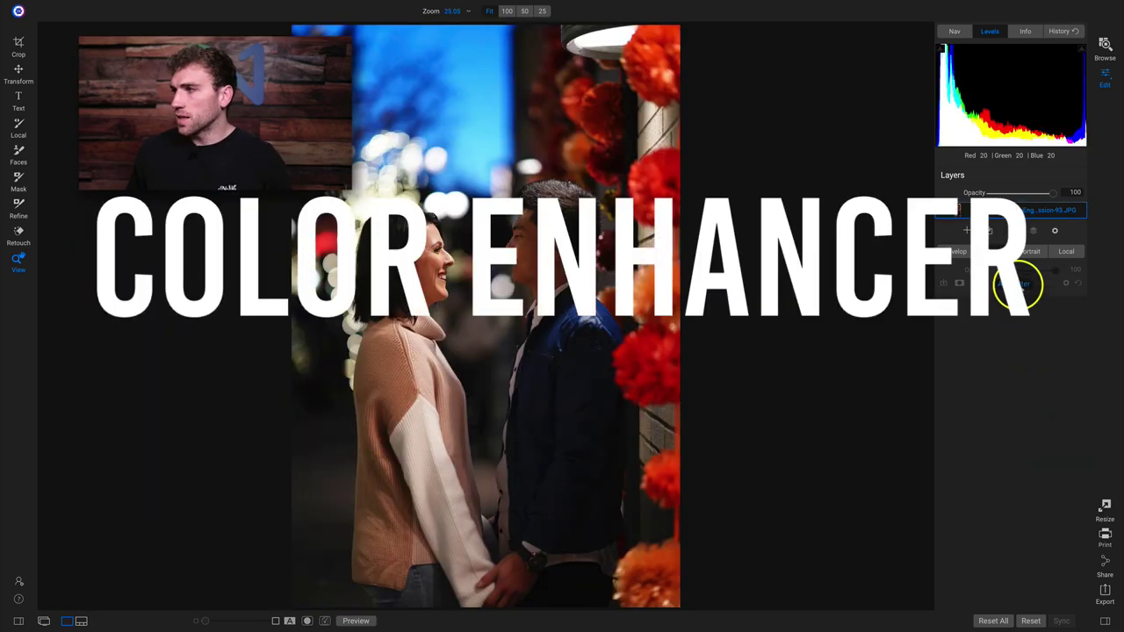
# Add a Color Enhancer filter to the photo of the couple and bring all of its settings into view
pyautogui.click(1014, 283)
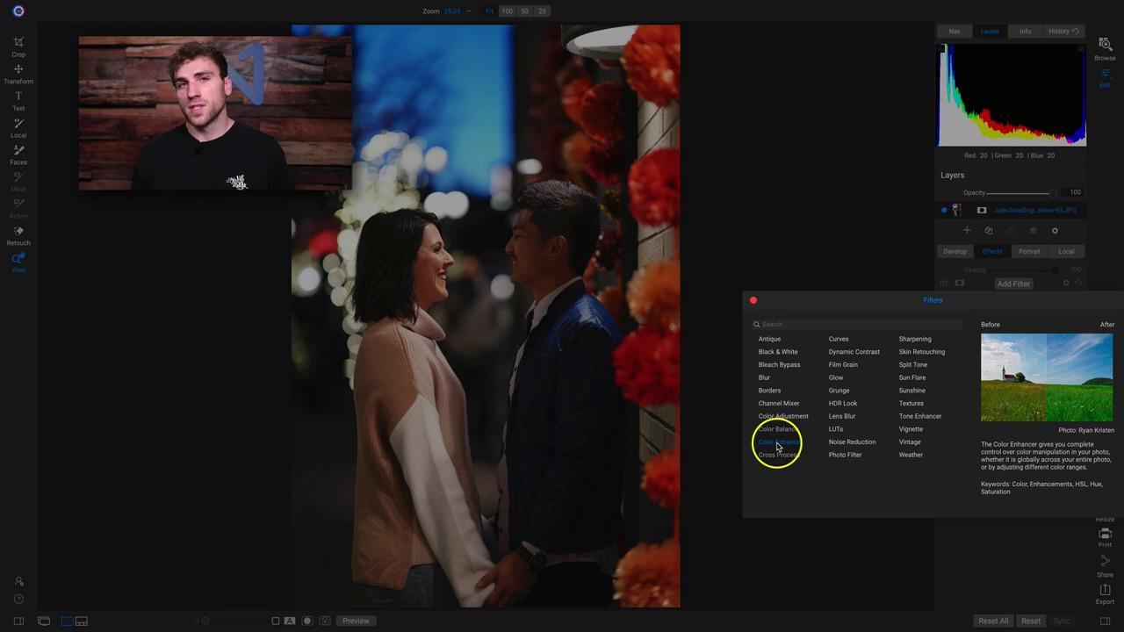
pyautogui.click(777, 444)
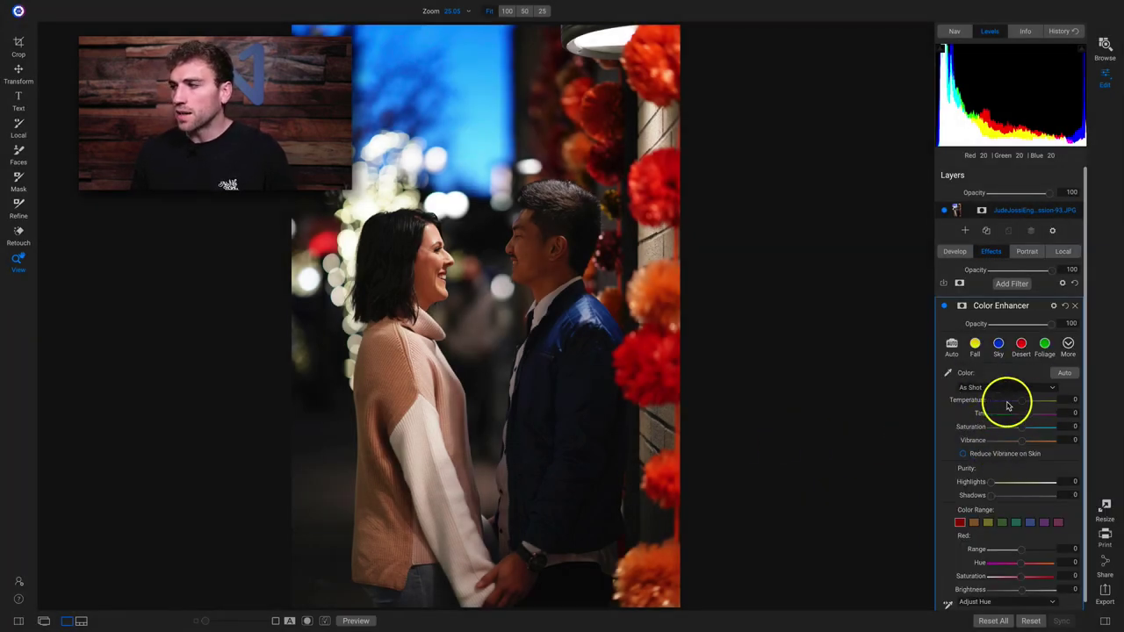
pyautogui.scroll(-1, 981, 443)
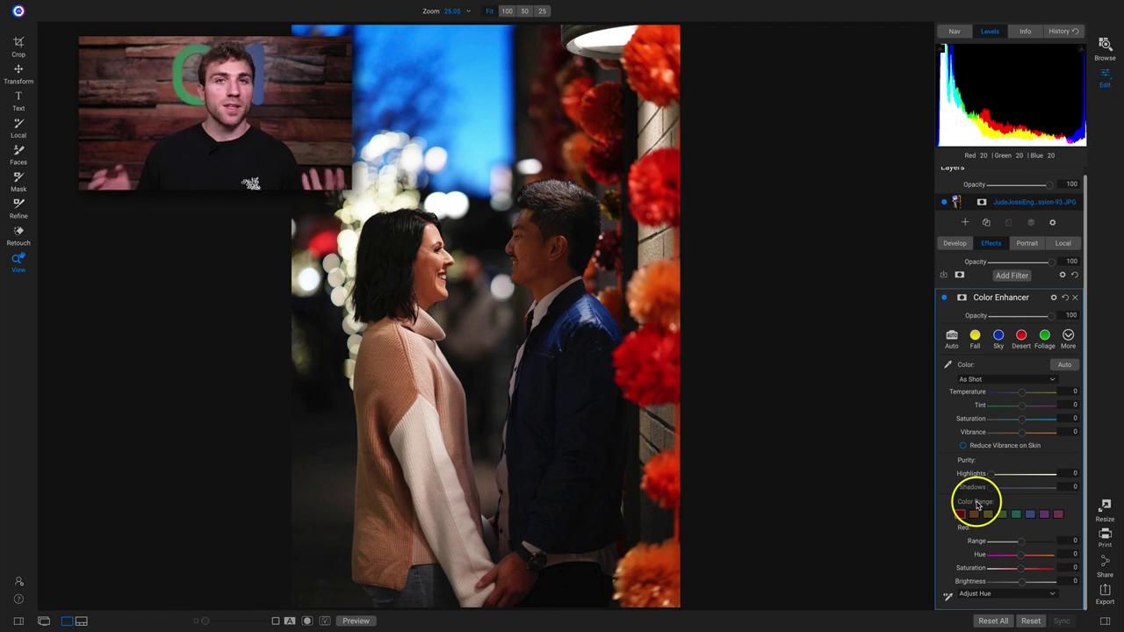
# Try the Color Enhancer's temperature, saturation and purity adjustments, resetting them to 0
pyautogui.moveTo(1024, 396); pyautogui.dragTo(1032, 425)
pyautogui.doubleClick(1010, 394)
pyautogui.doubleClick(1033, 427)
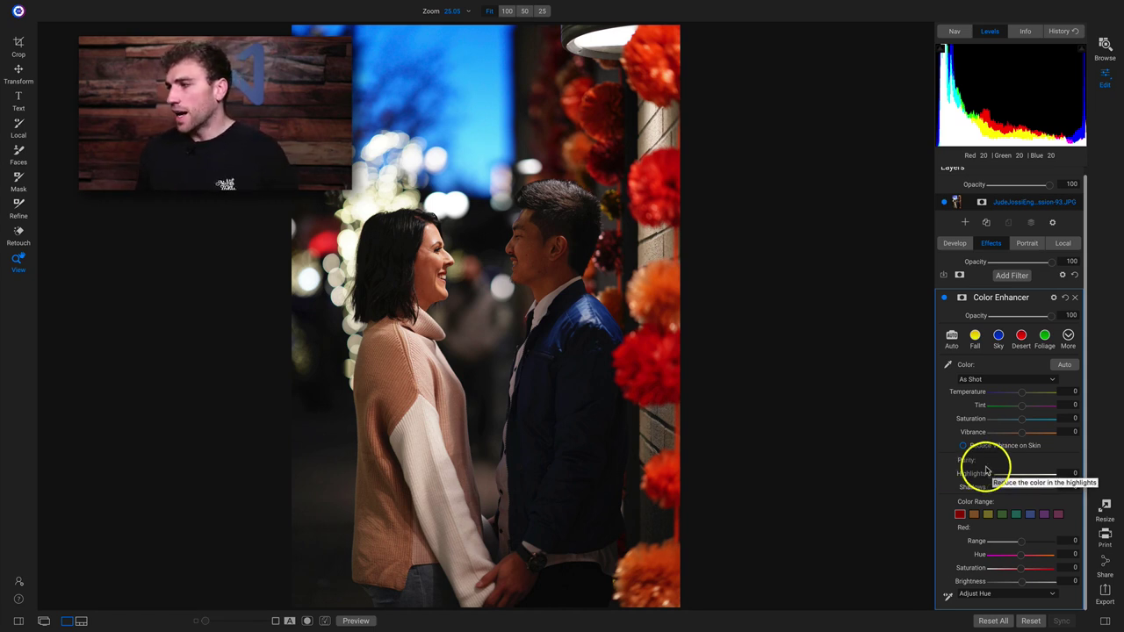
pyautogui.moveTo(985, 475)
pyautogui.mouseDown()
pyautogui.moveTo(1059, 470)
pyautogui.moveTo(952, 473)
pyautogui.moveTo(1076, 490)
pyautogui.moveTo(979, 492)
pyautogui.mouseUp()
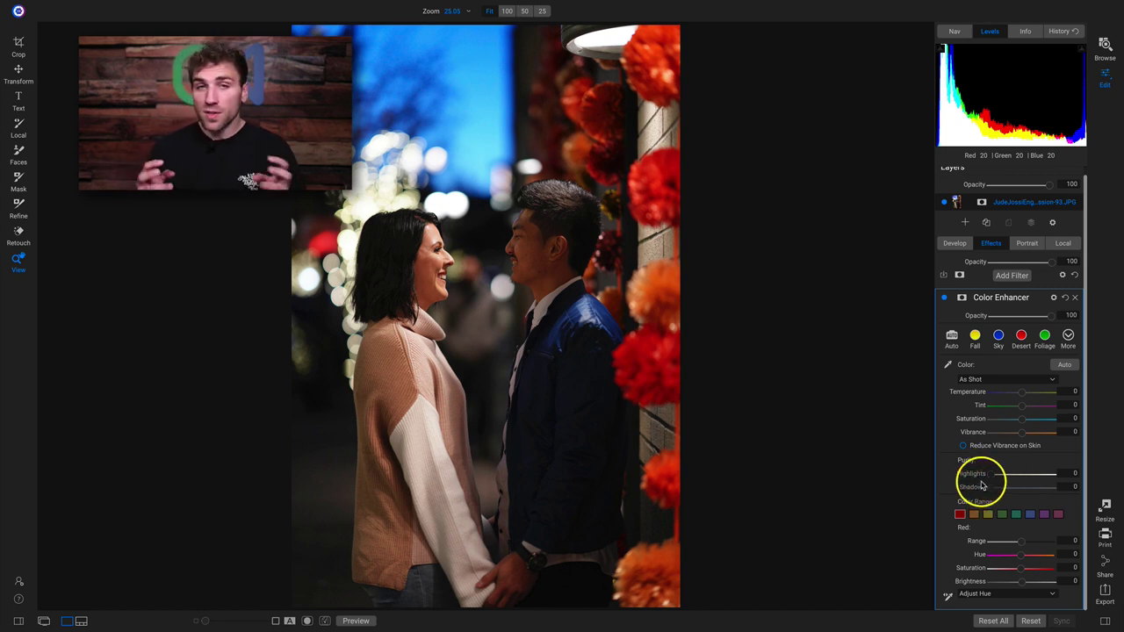
pyautogui.moveTo(992, 473); pyautogui.dragTo(966, 477)
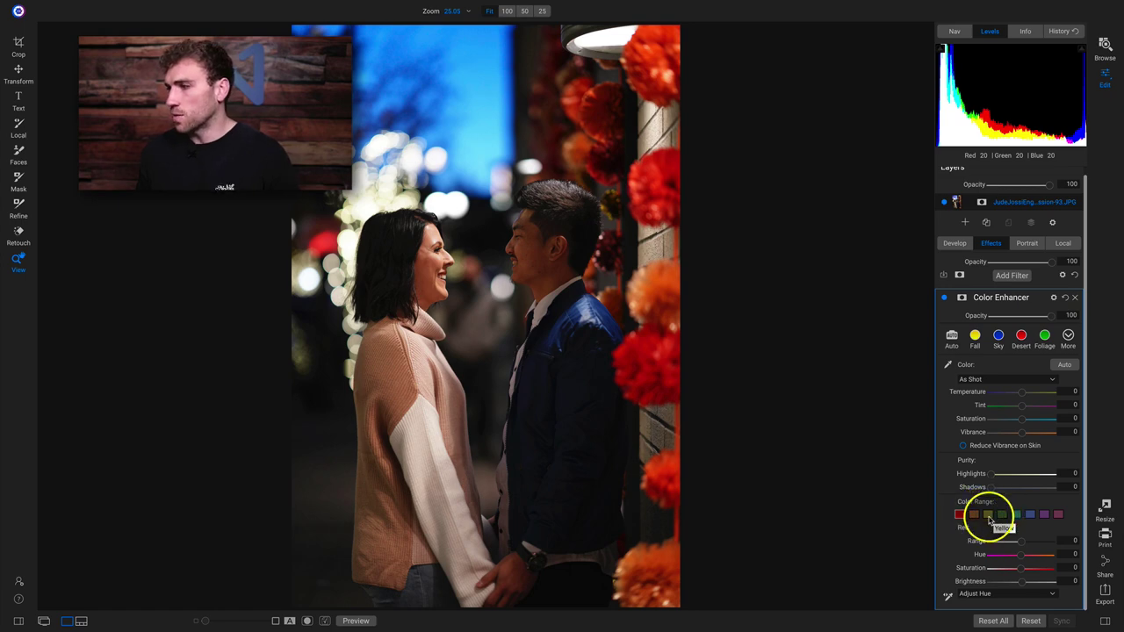
# Select the Red color range and adjust its saturation while viewing the flowers up close
pyautogui.click(959, 514)
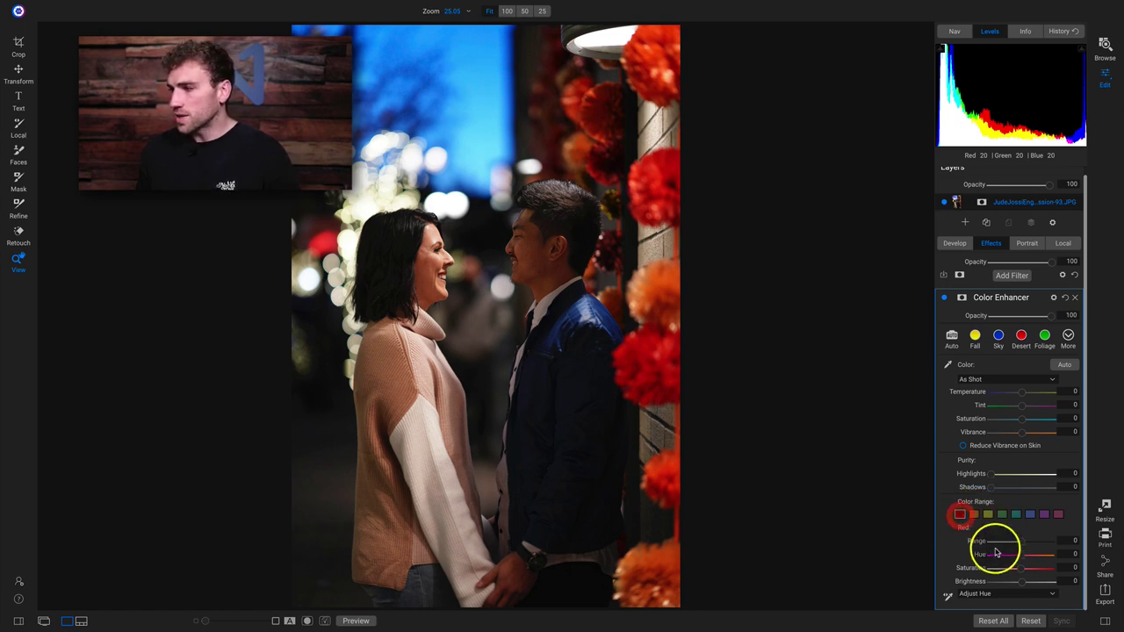
pyautogui.moveTo(647, 167); pyautogui.dragTo(517, 103)
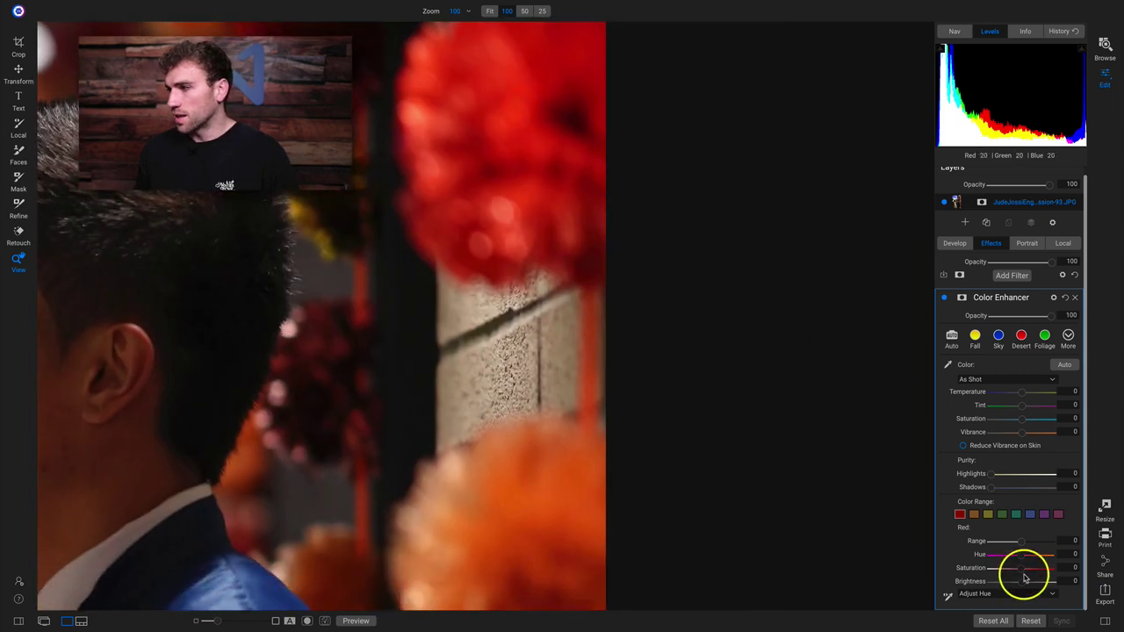
pyautogui.moveTo(1018, 574)
pyautogui.mouseDown()
pyautogui.moveTo(968, 571)
pyautogui.moveTo(1078, 567)
pyautogui.moveTo(933, 572)
pyautogui.moveTo(1070, 571)
pyautogui.moveTo(1011, 574)
pyautogui.mouseUp()
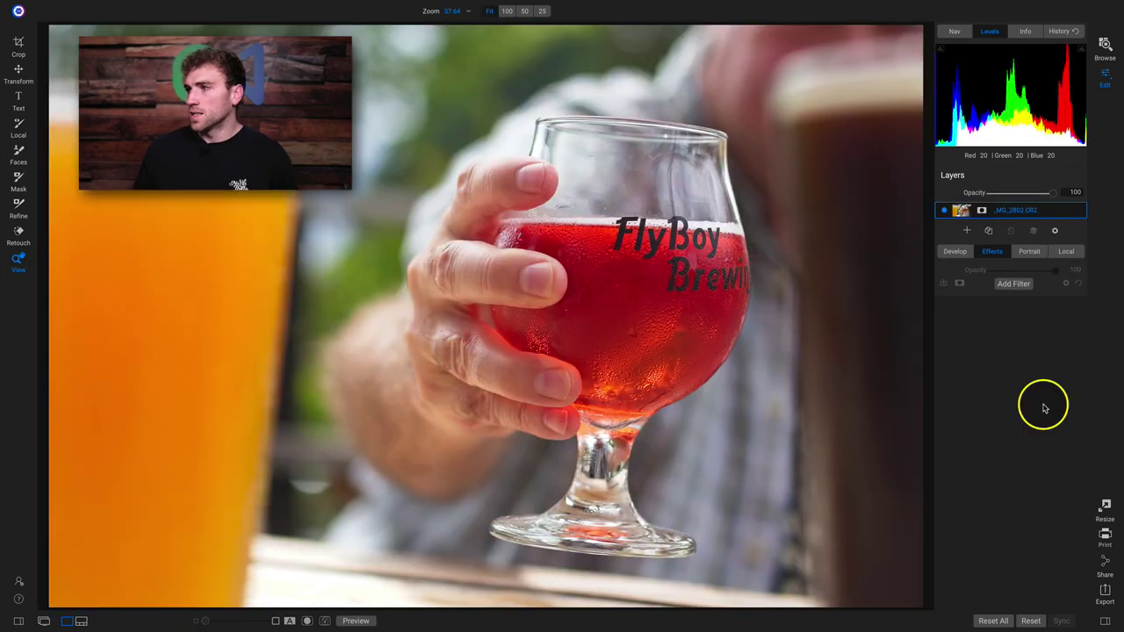
# Add a Cross Process filter to the photo of the hand holding the beer glass
pyautogui.click(1014, 283)
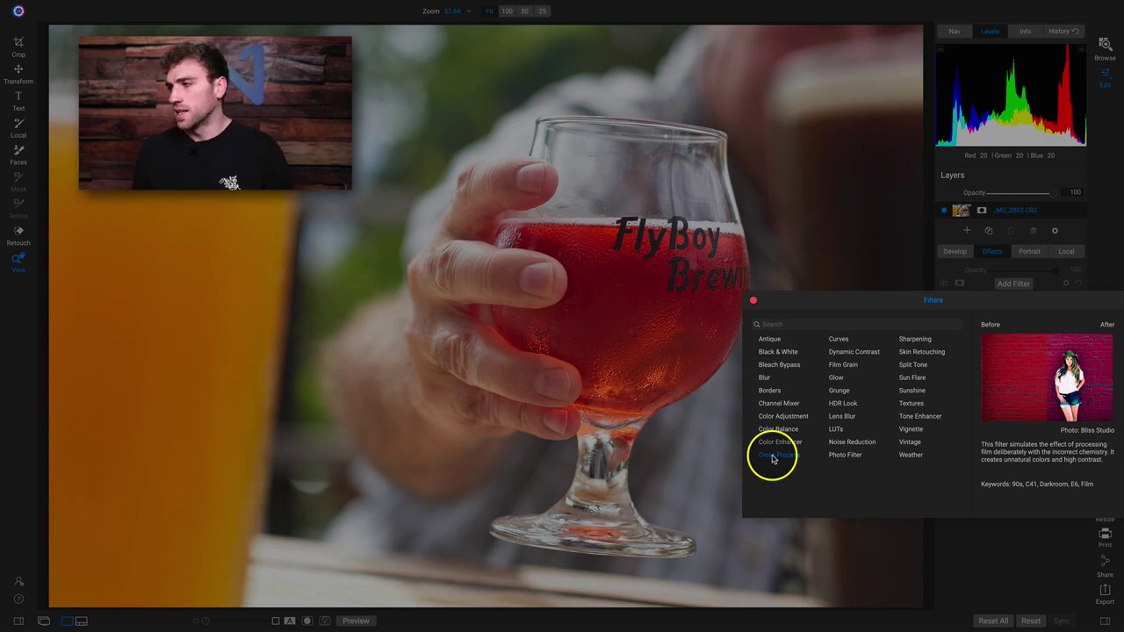
pyautogui.click(773, 458)
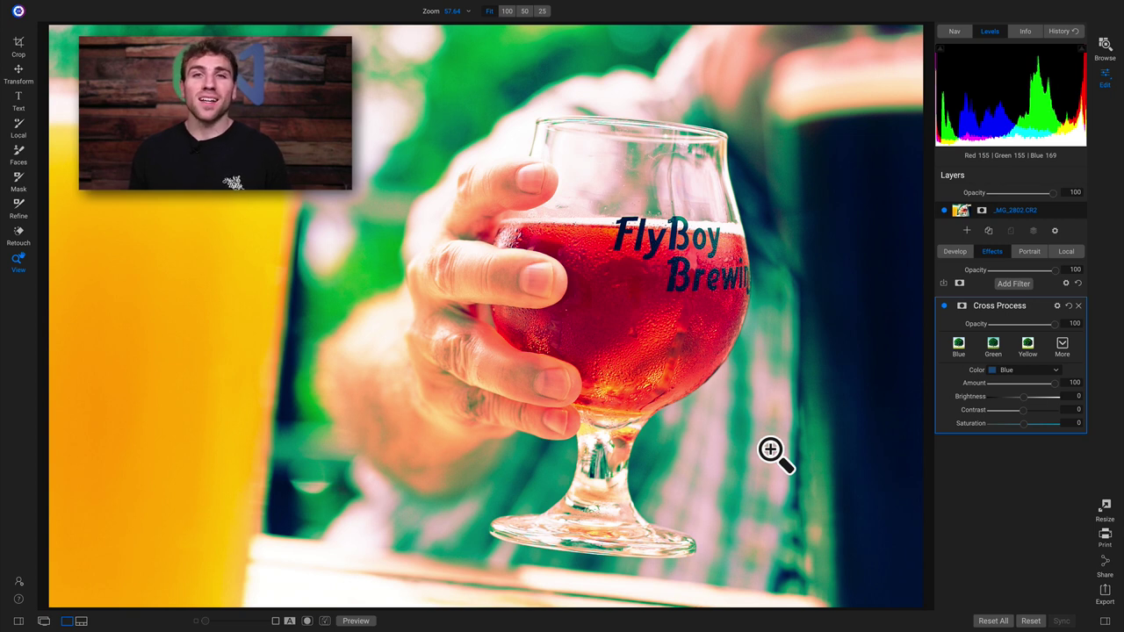
pyautogui.click(1078, 396)
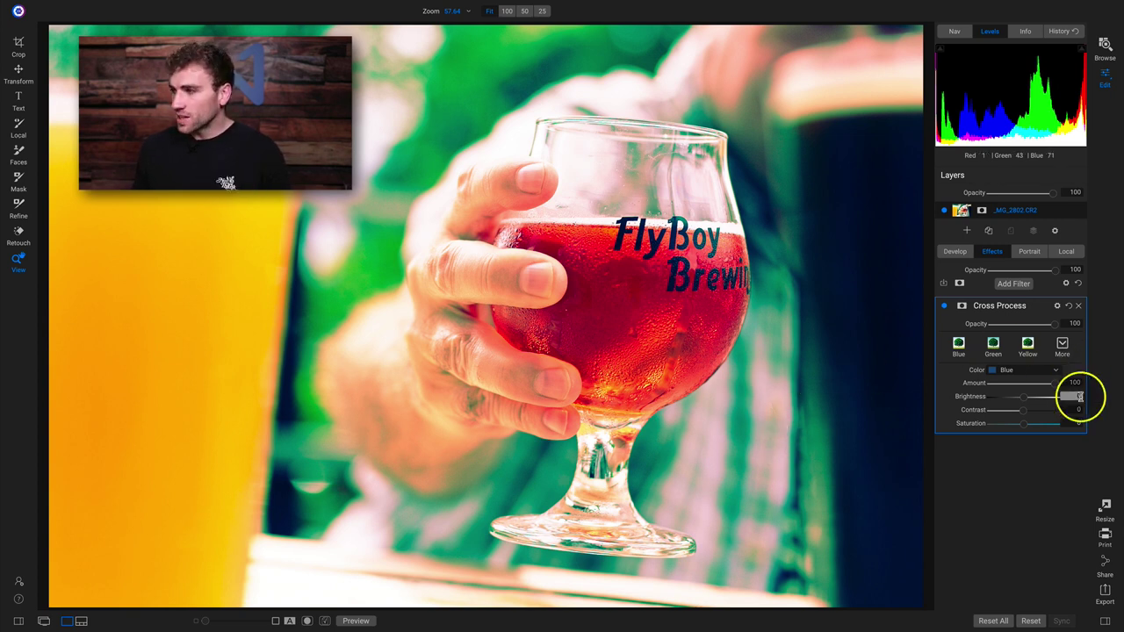
# Try the Green cross-process color with Amount 74, Brightness -17, Contrast 22 and Saturation 9, and reset the filter
pyautogui.click(1029, 369)
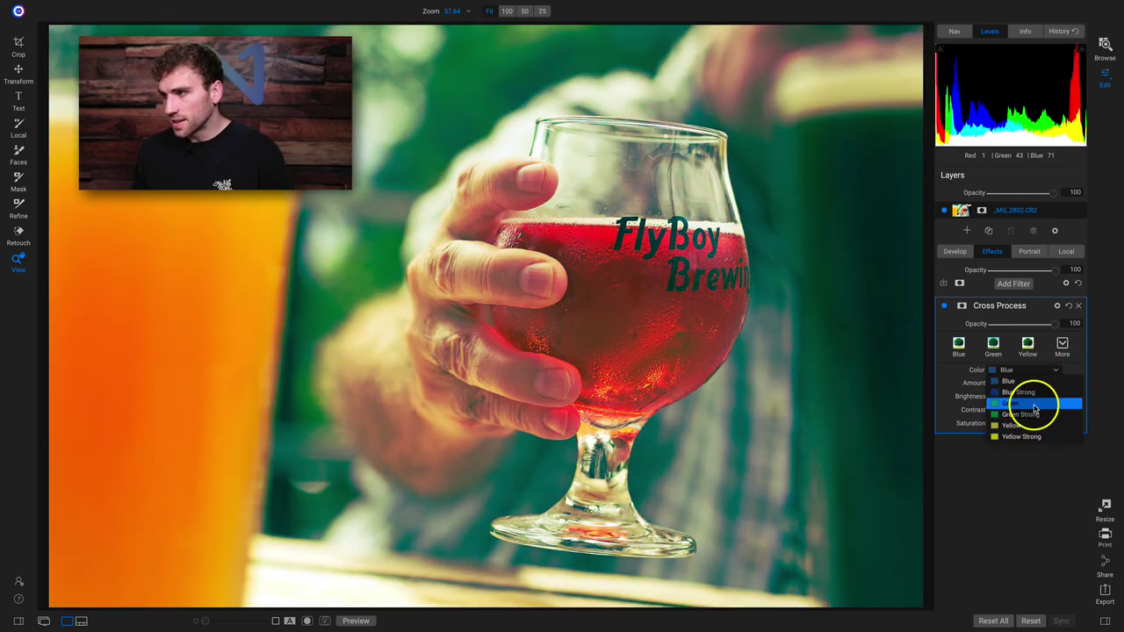
pyautogui.click(1032, 404)
pyautogui.moveTo(1053, 383); pyautogui.dragTo(1018, 396)
pyautogui.moveTo(1021, 409)
pyautogui.mouseDown()
pyautogui.moveTo(1039, 421)
pyautogui.moveTo(1015, 428)
pyautogui.moveTo(1028, 421)
pyautogui.mouseUp()
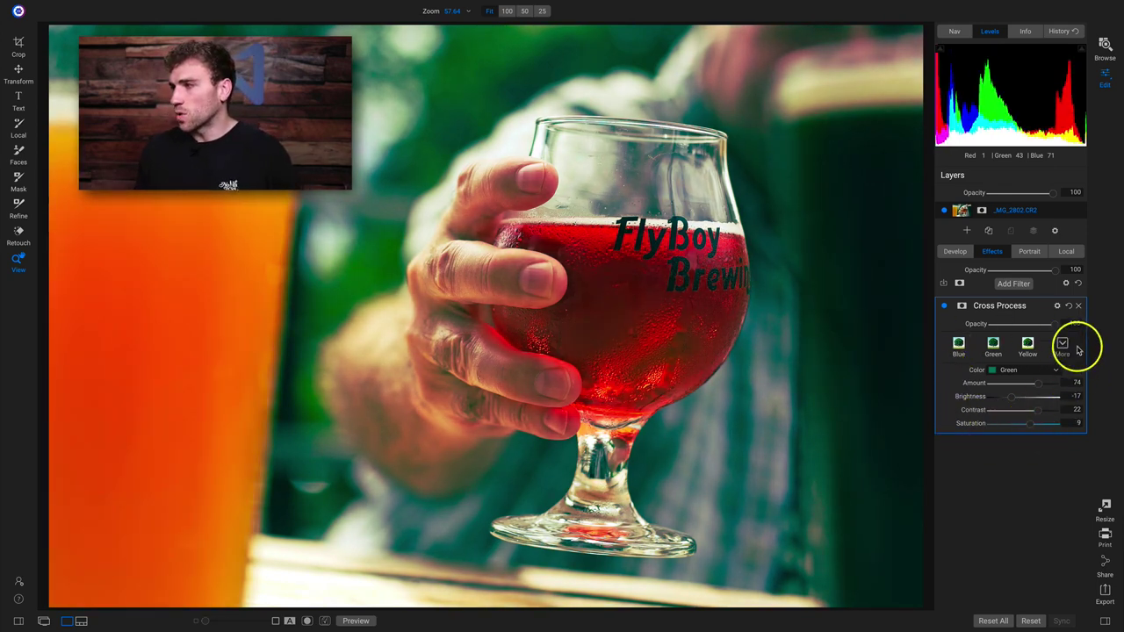
pyautogui.click(1066, 306)
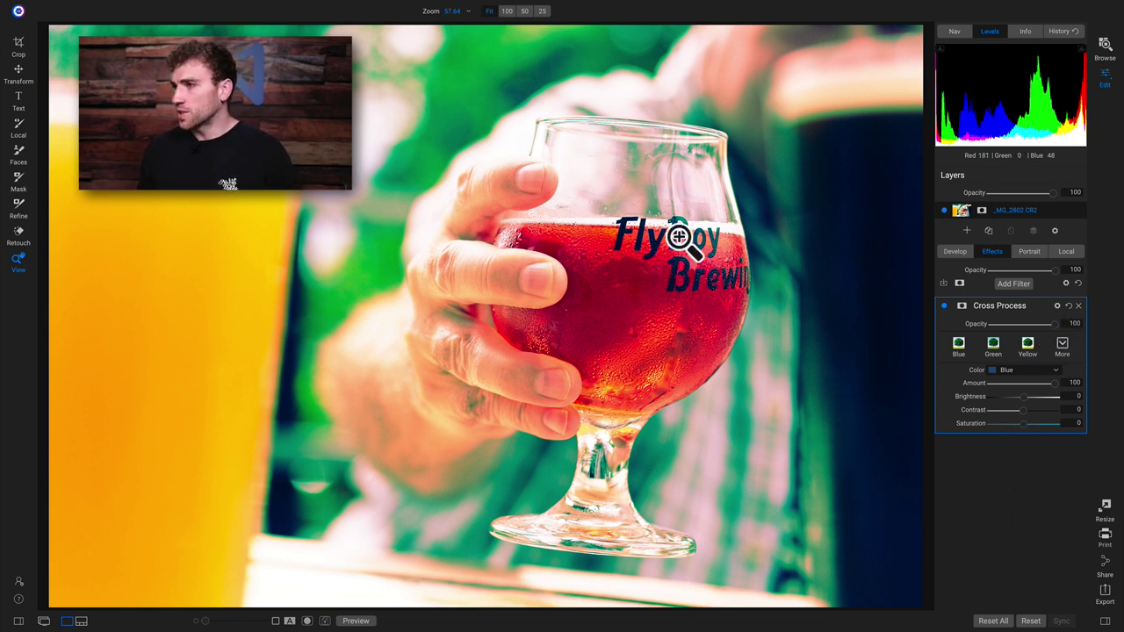
# Open the Cross Process blending options and set the blending mode to Pin Light
pyautogui.click(1057, 305)
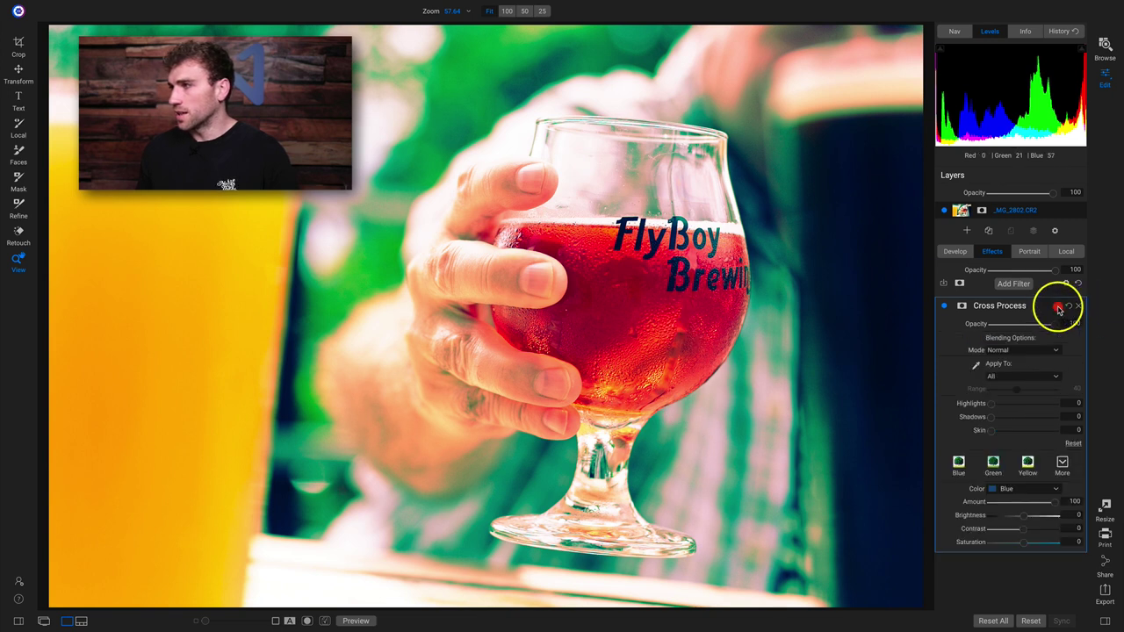
pyautogui.click(1010, 351)
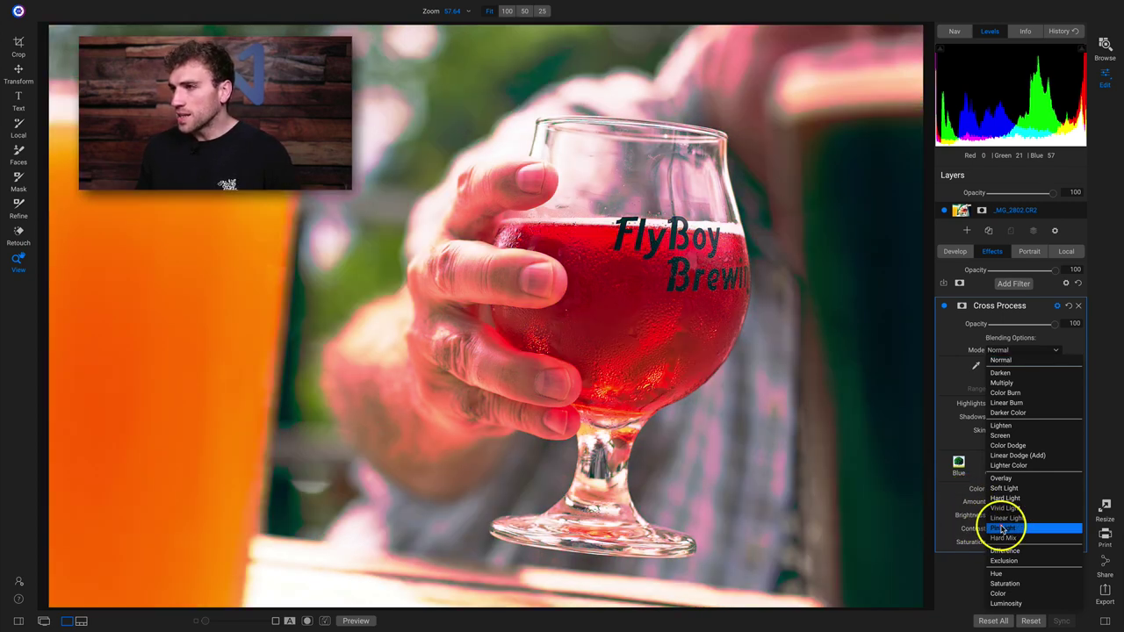
pyautogui.click(1001, 528)
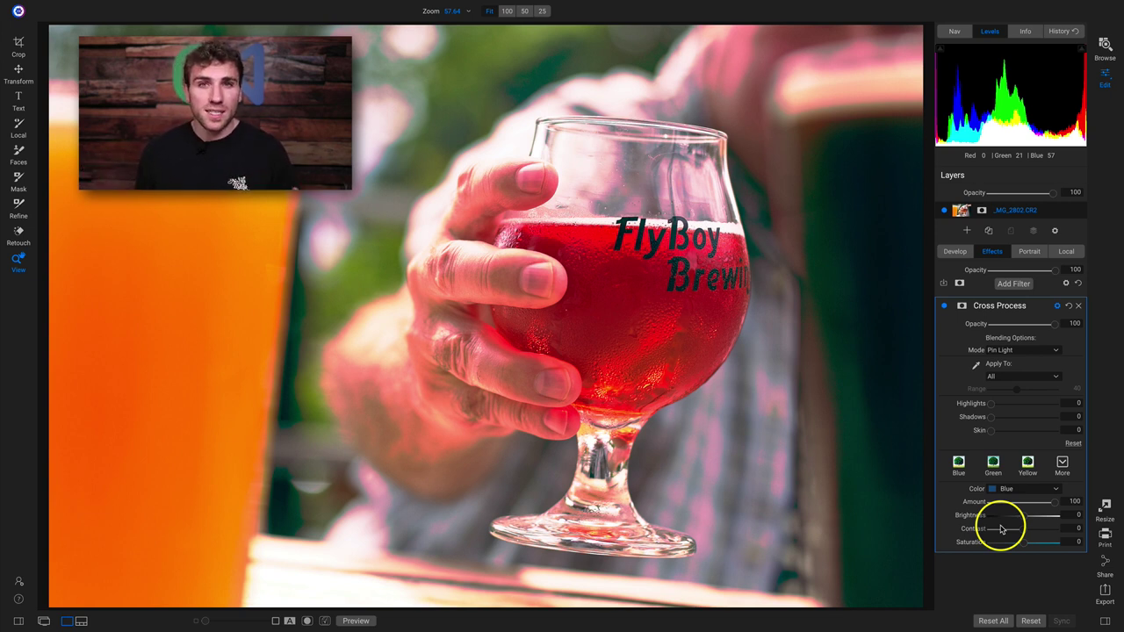
# Compare the beer photo with and without the Cross Process filter, examining the skin tones on the hand
pyautogui.click(944, 307)
pyautogui.click(943, 307)
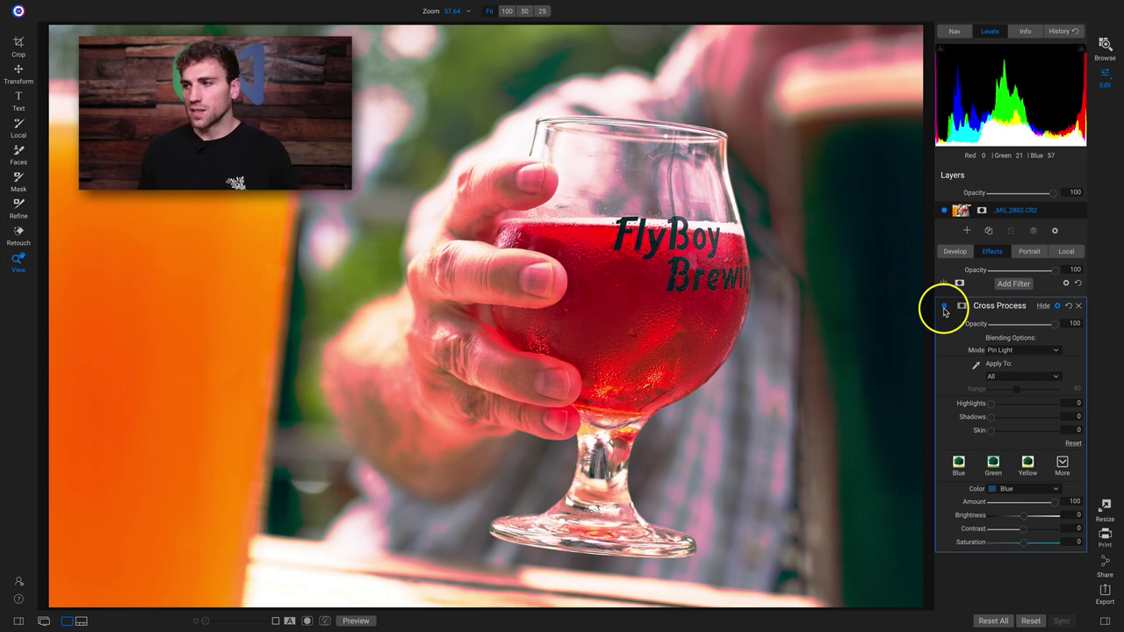
pyautogui.click(943, 308)
pyautogui.click(944, 307)
pyautogui.click(944, 308)
pyautogui.click(944, 307)
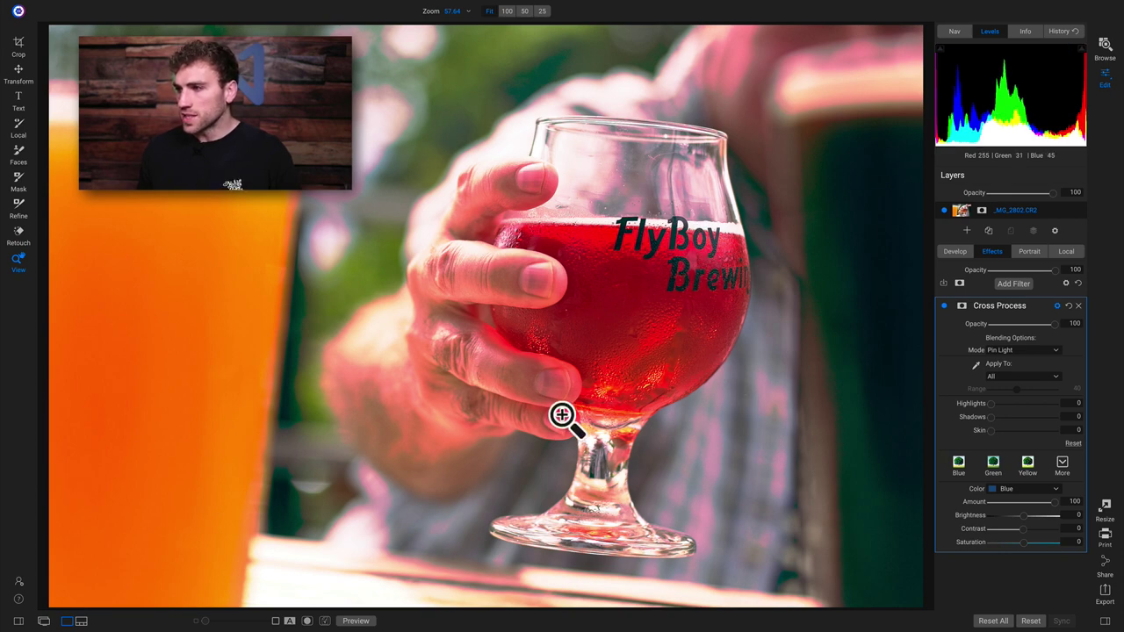
pyautogui.moveTo(458, 303); pyautogui.dragTo(536, 94)
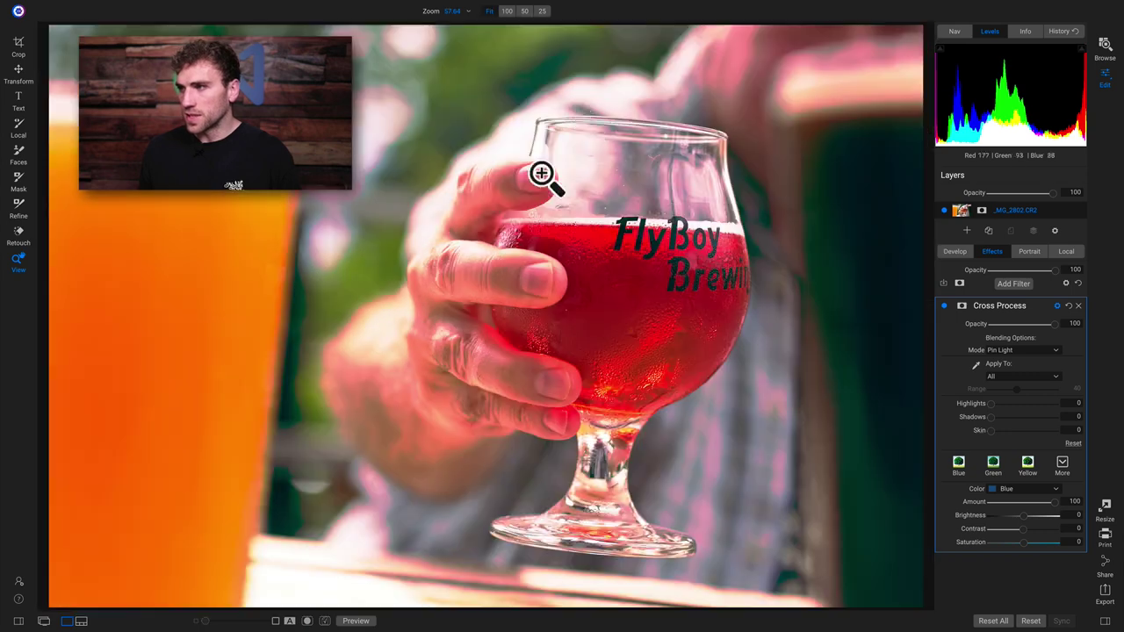
# Change the Cross Process color to Green Strong
pyautogui.moveTo(990, 351)
pyautogui.mouseDown()
pyautogui.moveTo(1028, 359)
pyautogui.moveTo(1004, 446)
pyautogui.mouseUp()
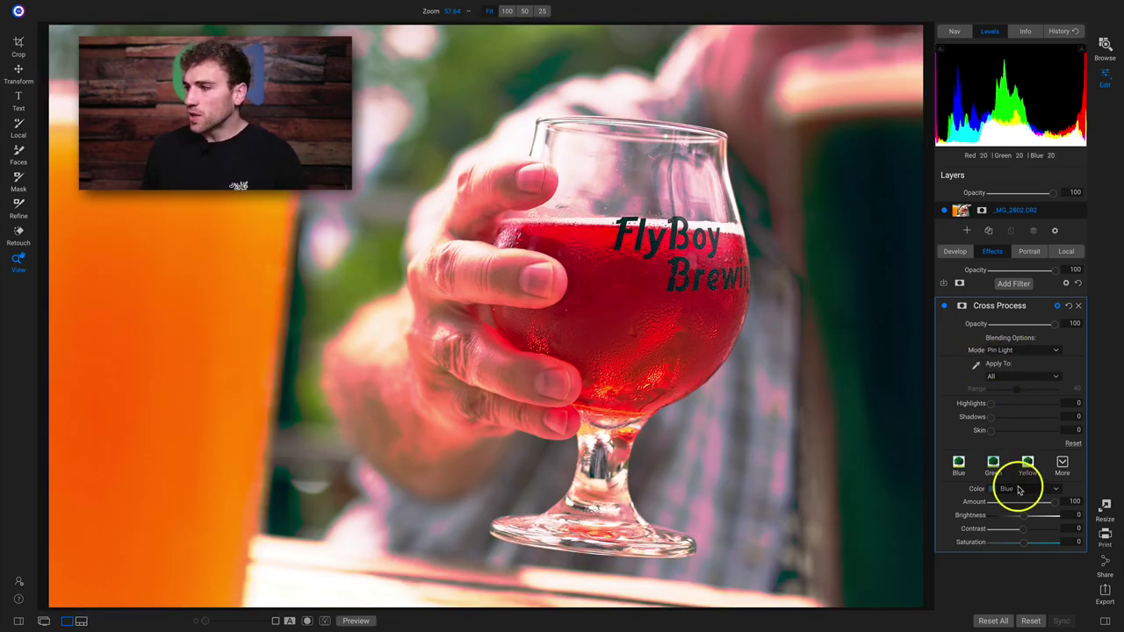
pyautogui.click(1018, 486)
pyautogui.moveTo(1018, 512); pyautogui.dragTo(1016, 534)
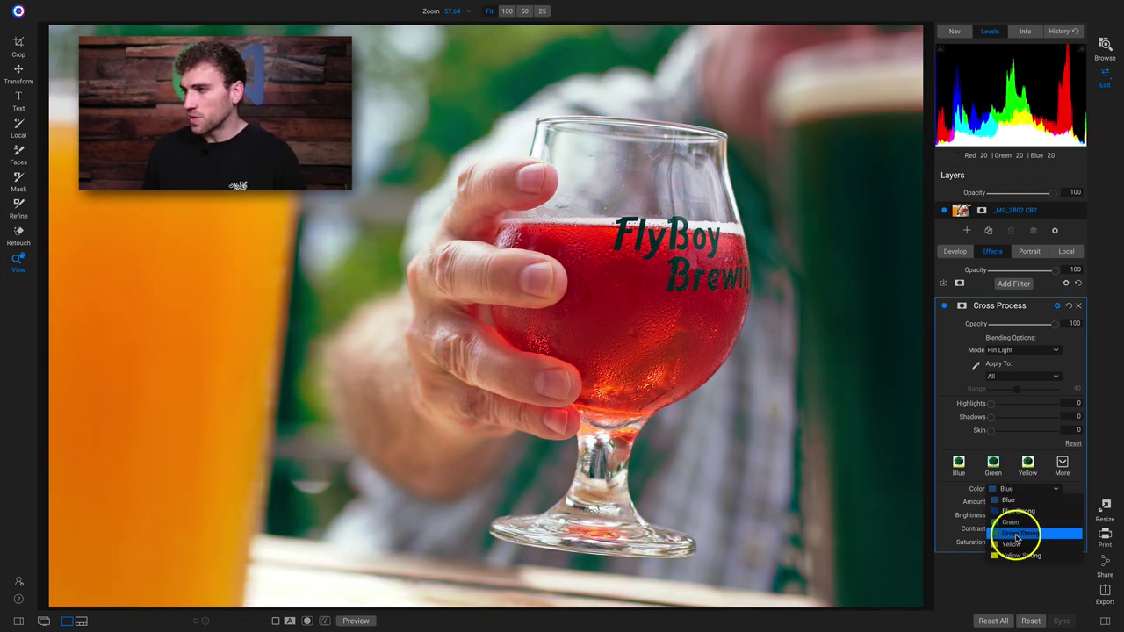
pyautogui.click(1027, 534)
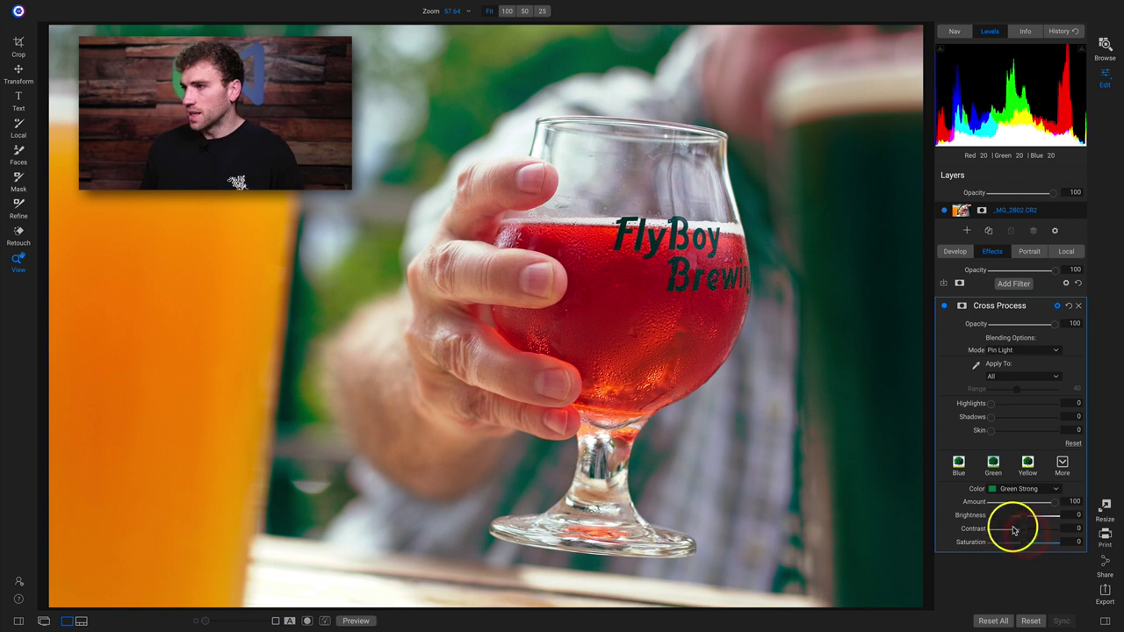
# Compare the beer photo with and without the Green Strong cross-process effect in Pin Light mode
pyautogui.click(959, 307)
pyautogui.click(959, 307)
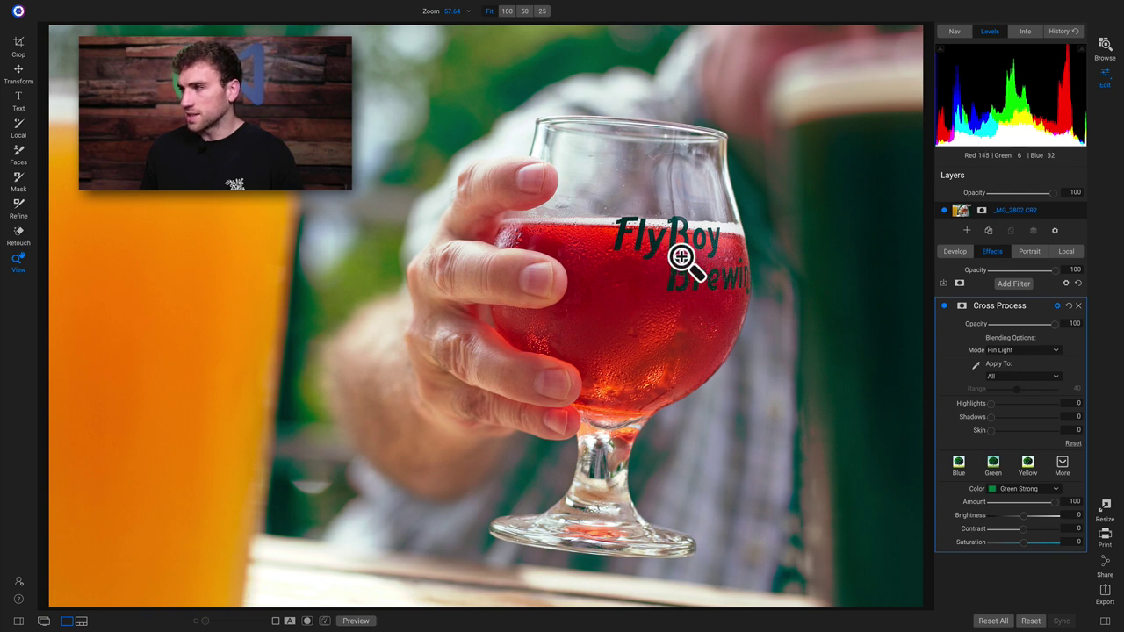
pyautogui.click(988, 430)
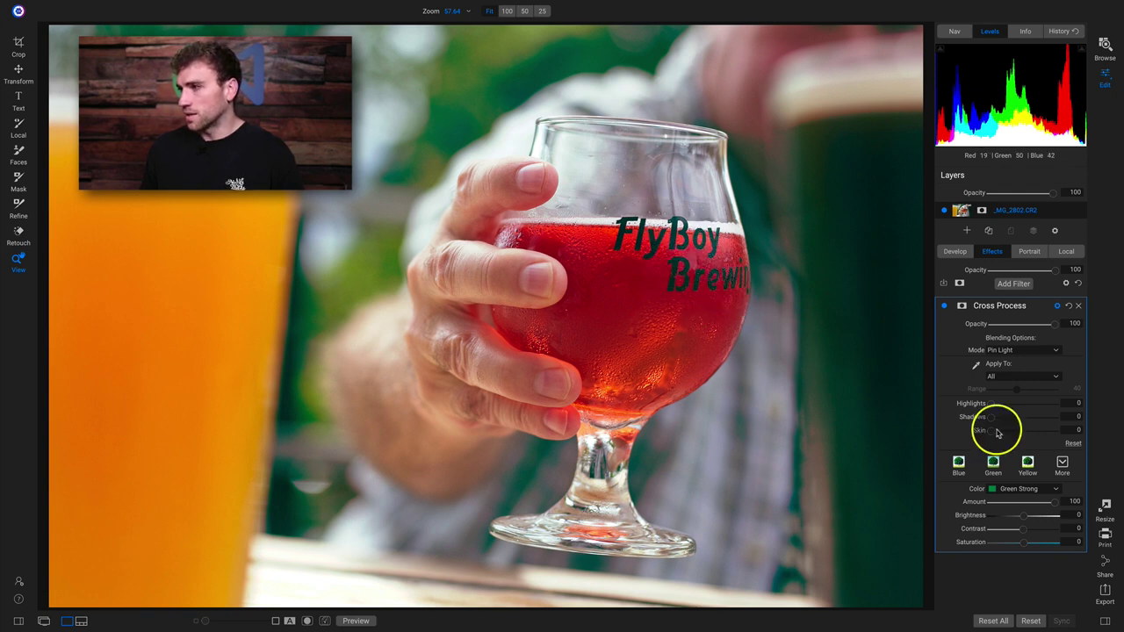
pyautogui.click(943, 306)
pyautogui.click(944, 306)
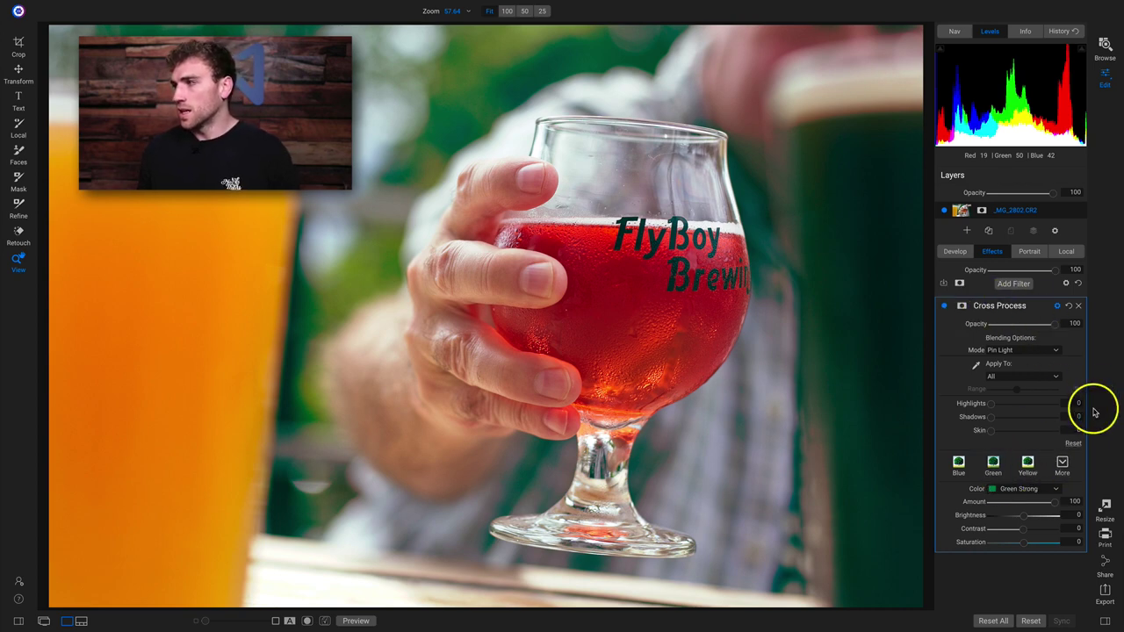
# Set the Cross Process blending mode to Normal, with Amount 40, Brightness 8, Contrast 46 and Saturation -28
pyautogui.click(1039, 350)
pyautogui.click(1035, 359)
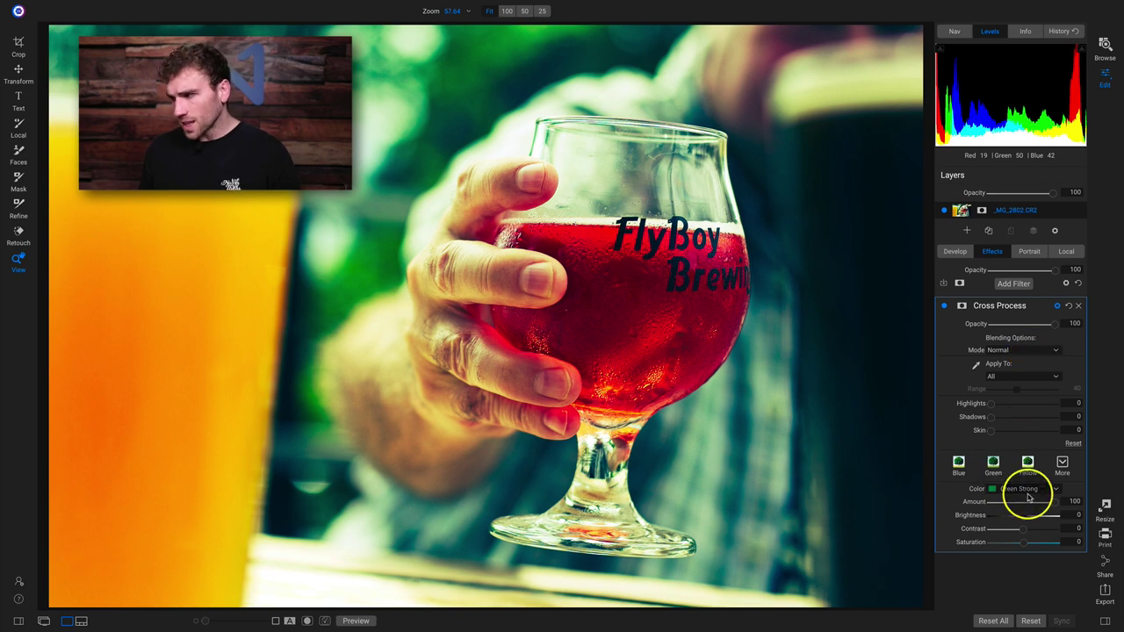
pyautogui.moveTo(1048, 508); pyautogui.dragTo(1011, 544)
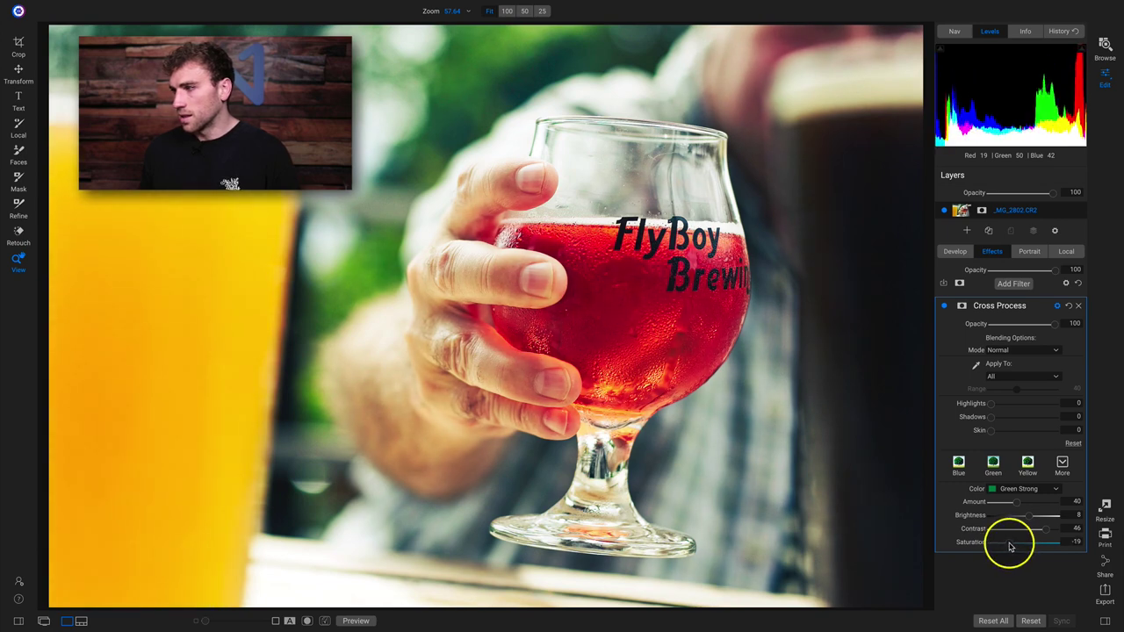
# Reduce the Cross Process filter's opacity to 51 and compare the photo with the filter off and on
pyautogui.click(945, 306)
pyautogui.click(945, 307)
pyautogui.click(945, 306)
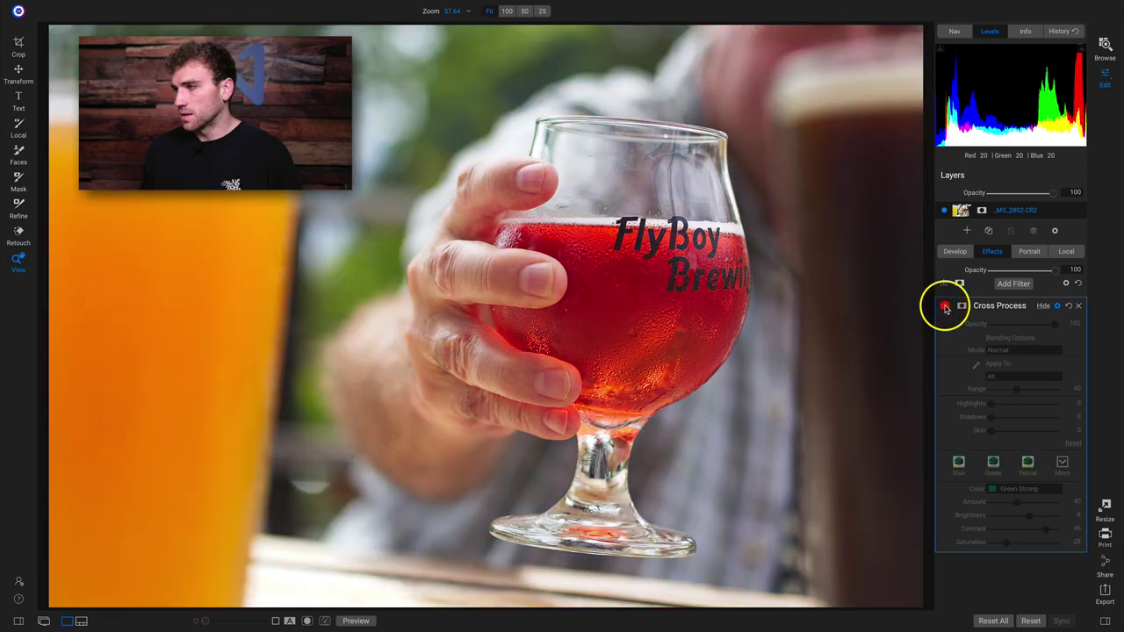
pyautogui.click(945, 306)
pyautogui.moveTo(1048, 329); pyautogui.dragTo(1018, 323)
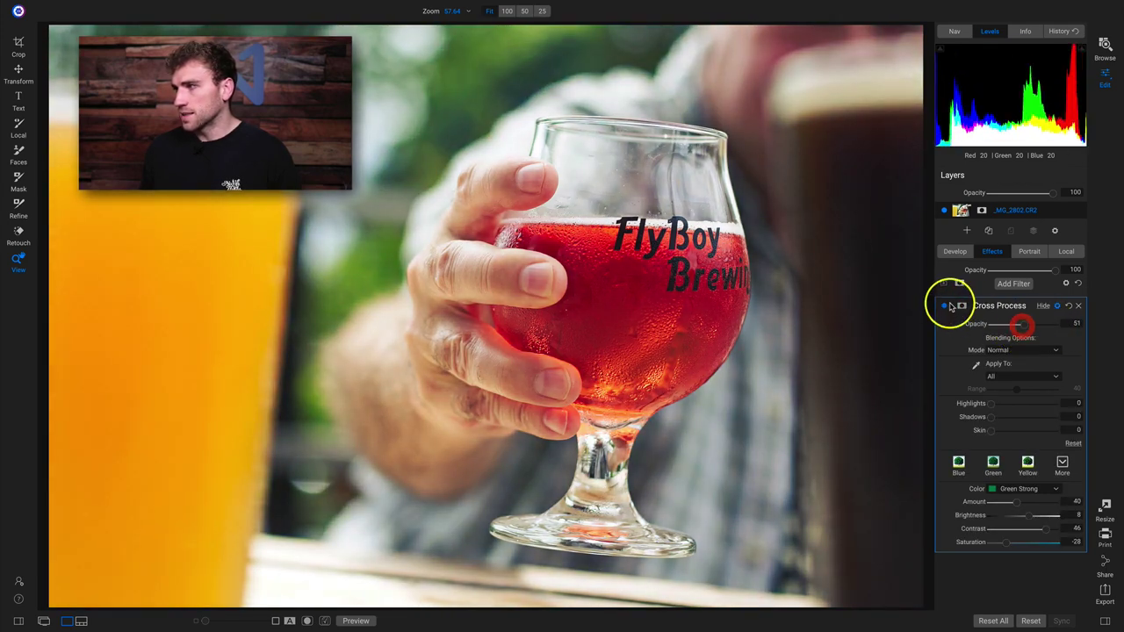
pyautogui.click(943, 308)
pyautogui.click(943, 307)
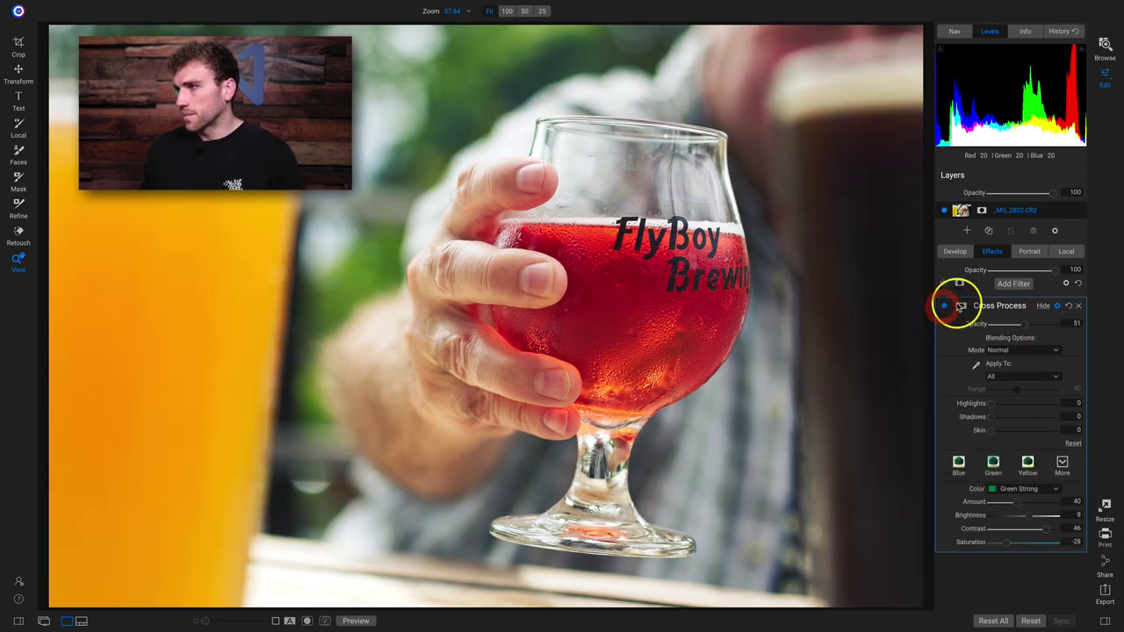